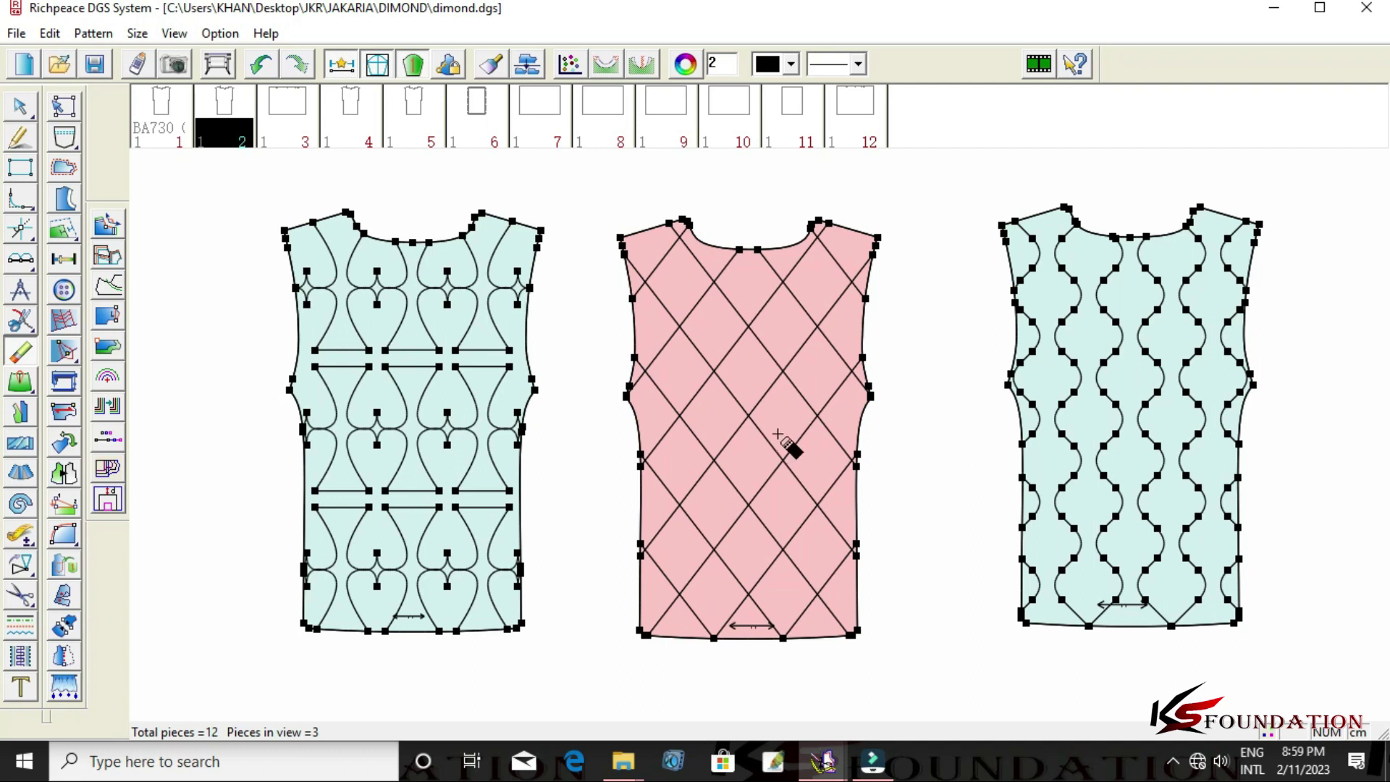
Nudge the left vest piece and the scalloped right vest piece slightly left toward the diamond-grid piece.
right_click(936, 420)
left_click(986, 487)
right_click(998, 507)
left_click(1024, 526)
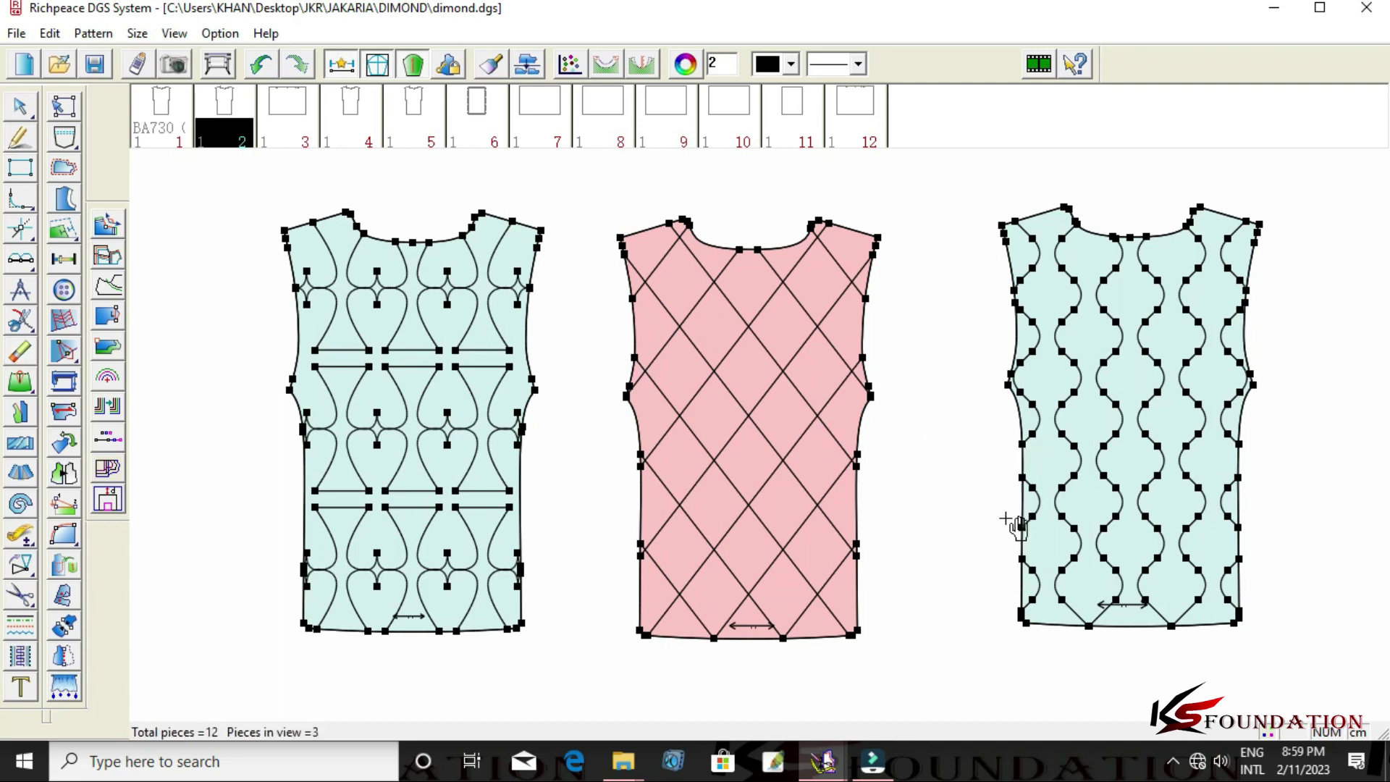
left_click(381, 447)
left_click(385, 414)
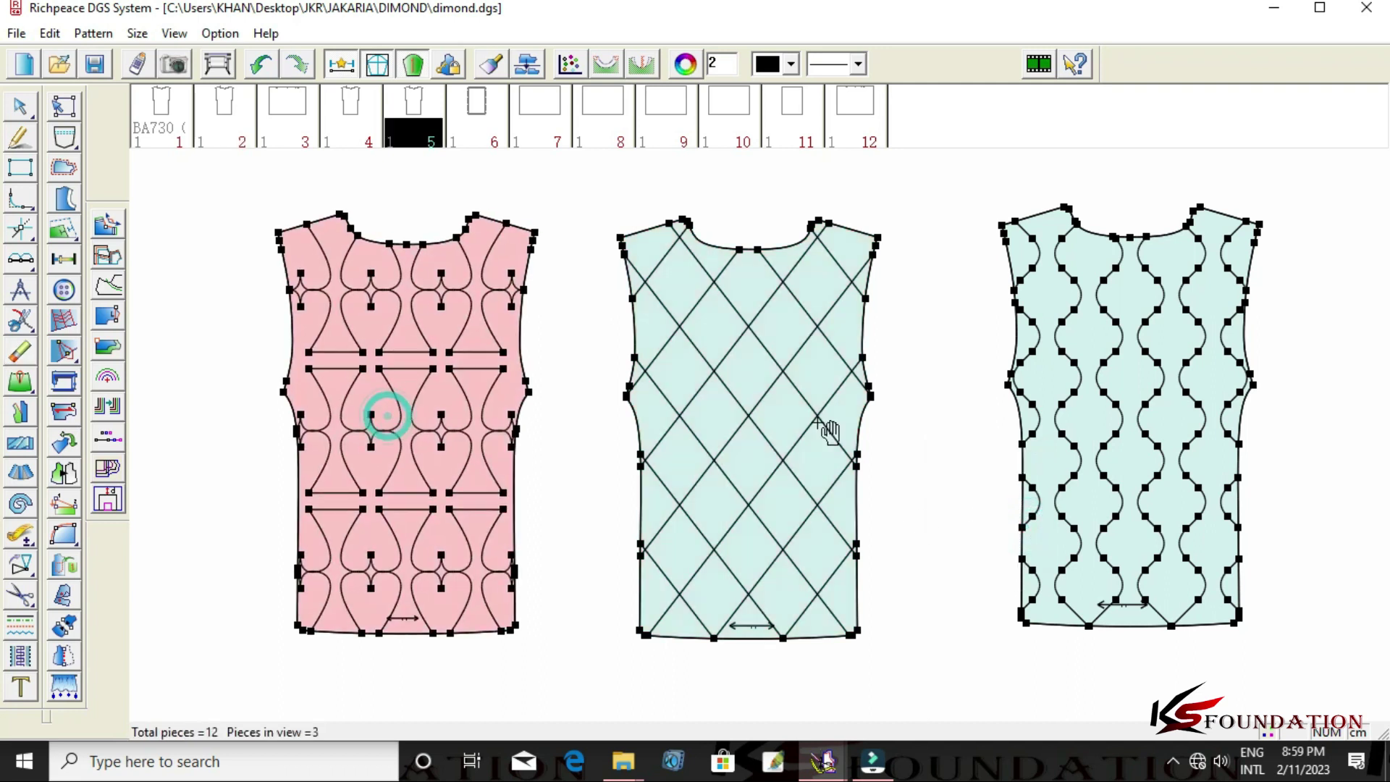
left_click(1096, 437)
left_click(1092, 440)
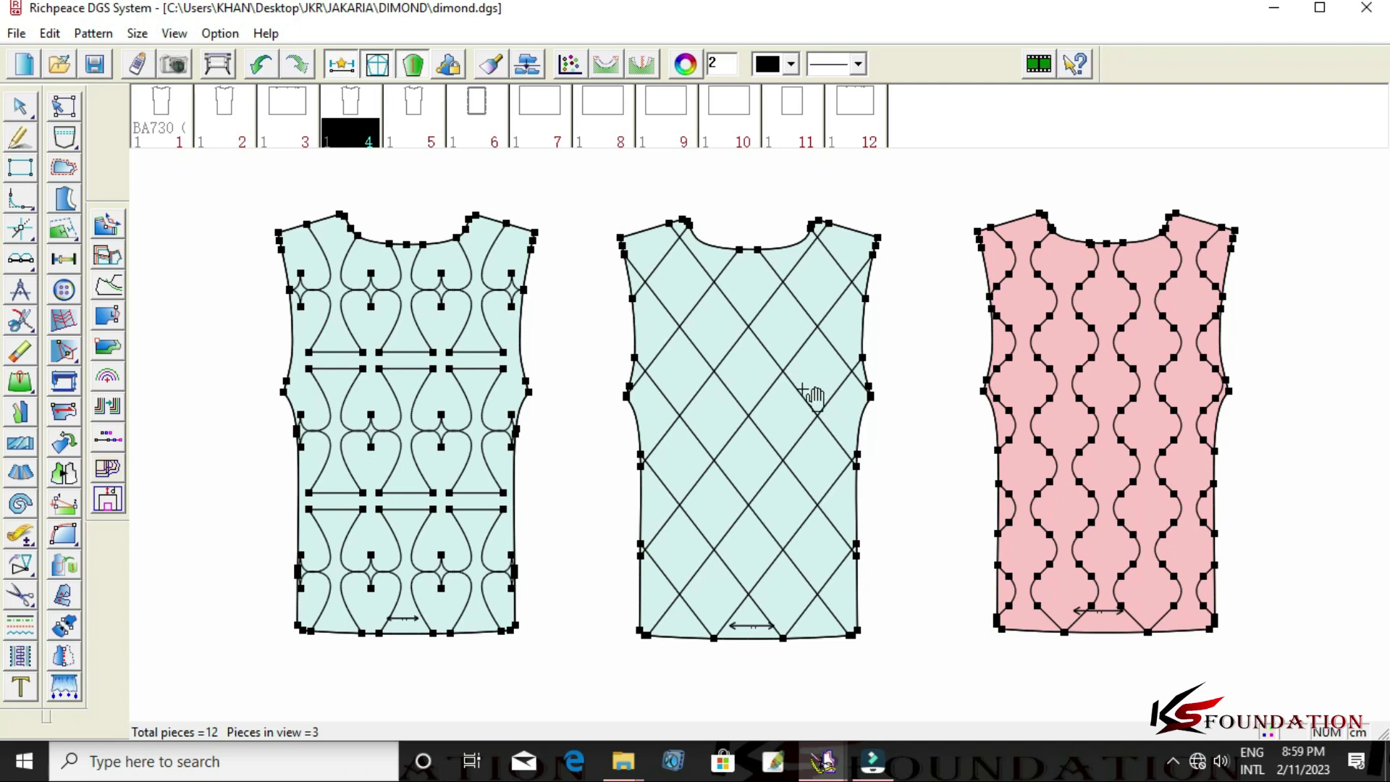
left_click(799, 380)
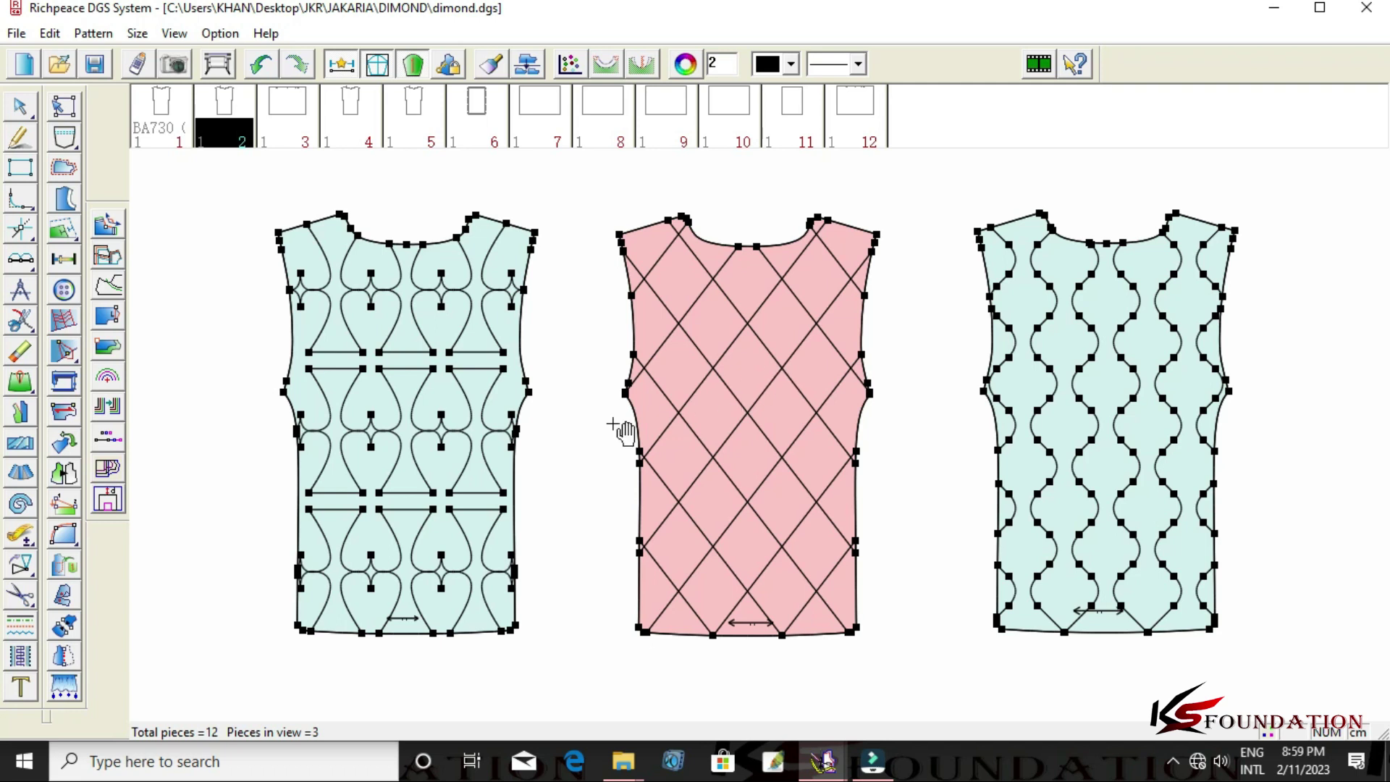
Convert the diamond-grid piece's outline and grid into design lines with Create design lines by pattern.
left_click(94, 34)
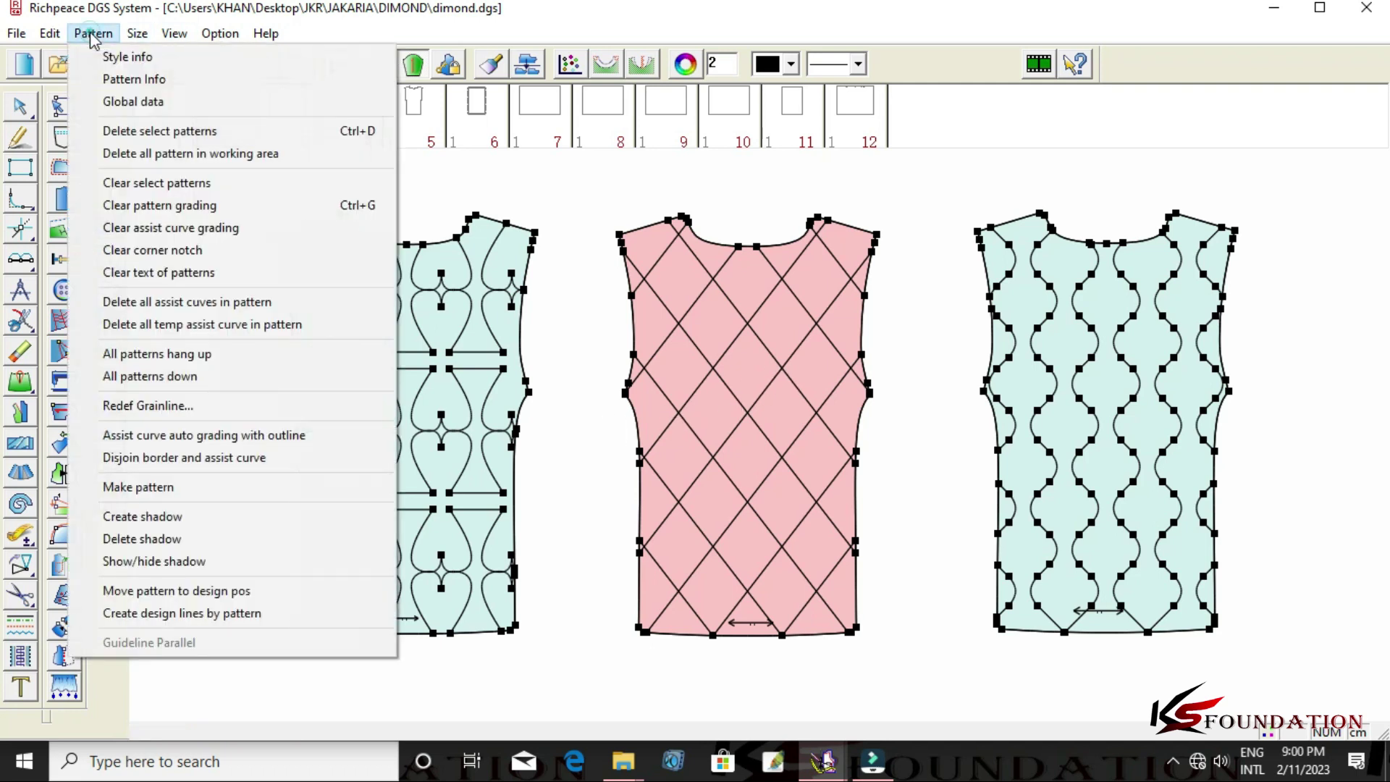
left_click(181, 613)
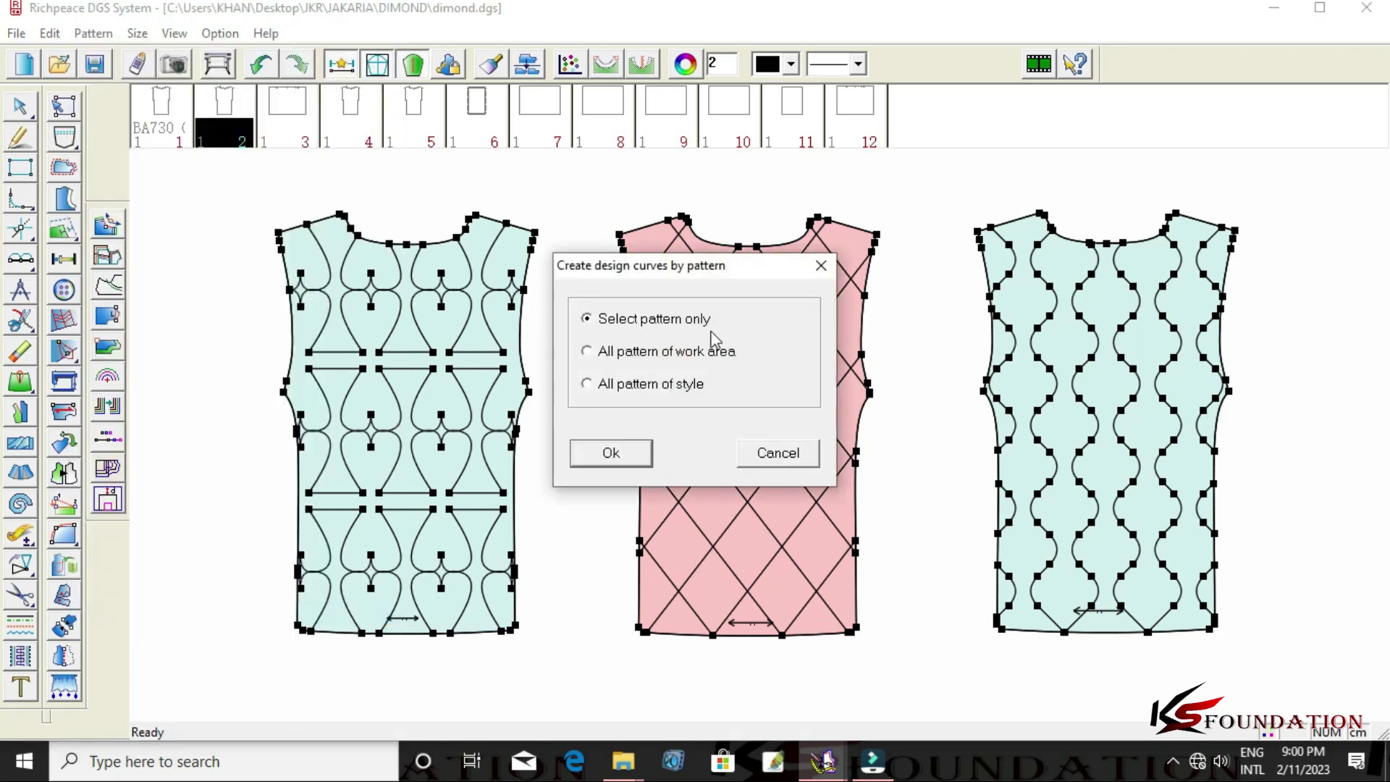
left_click(588, 352)
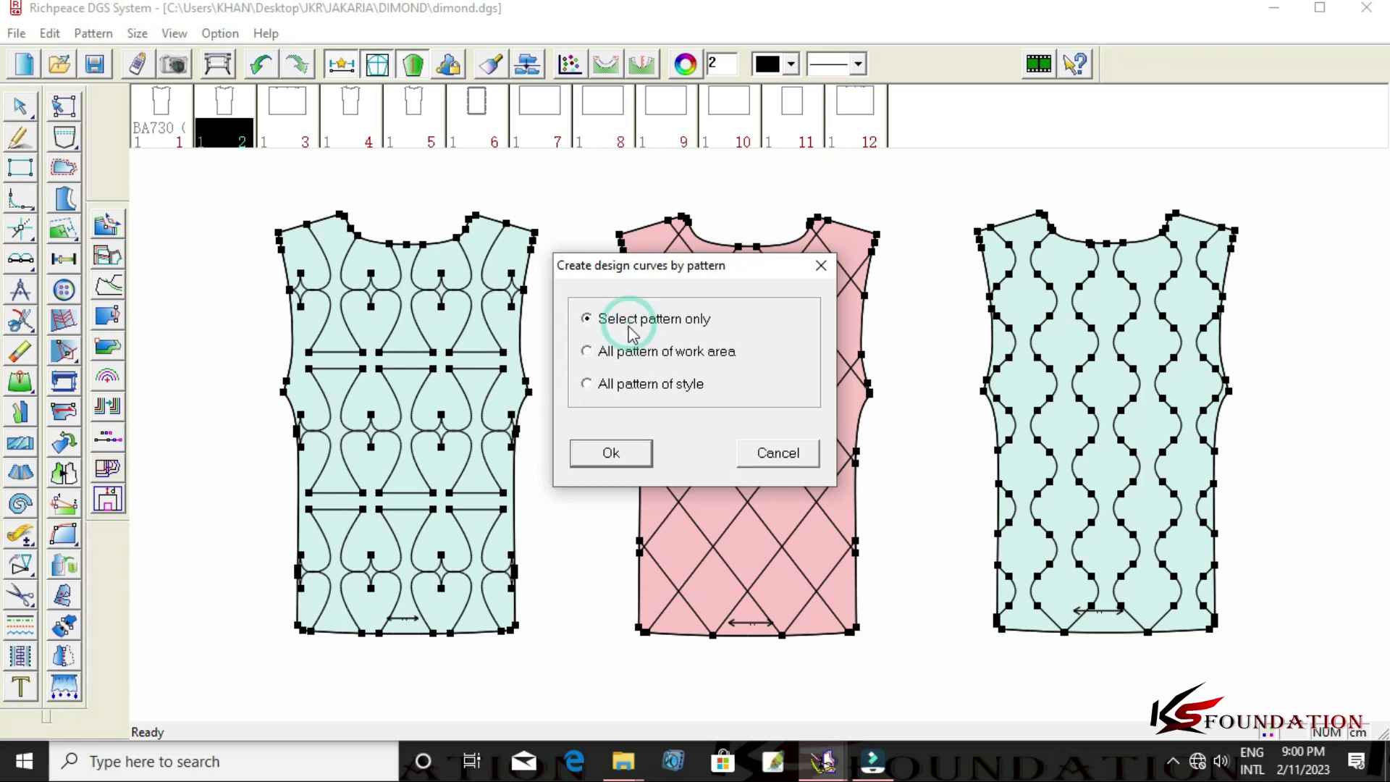
left_click(622, 452)
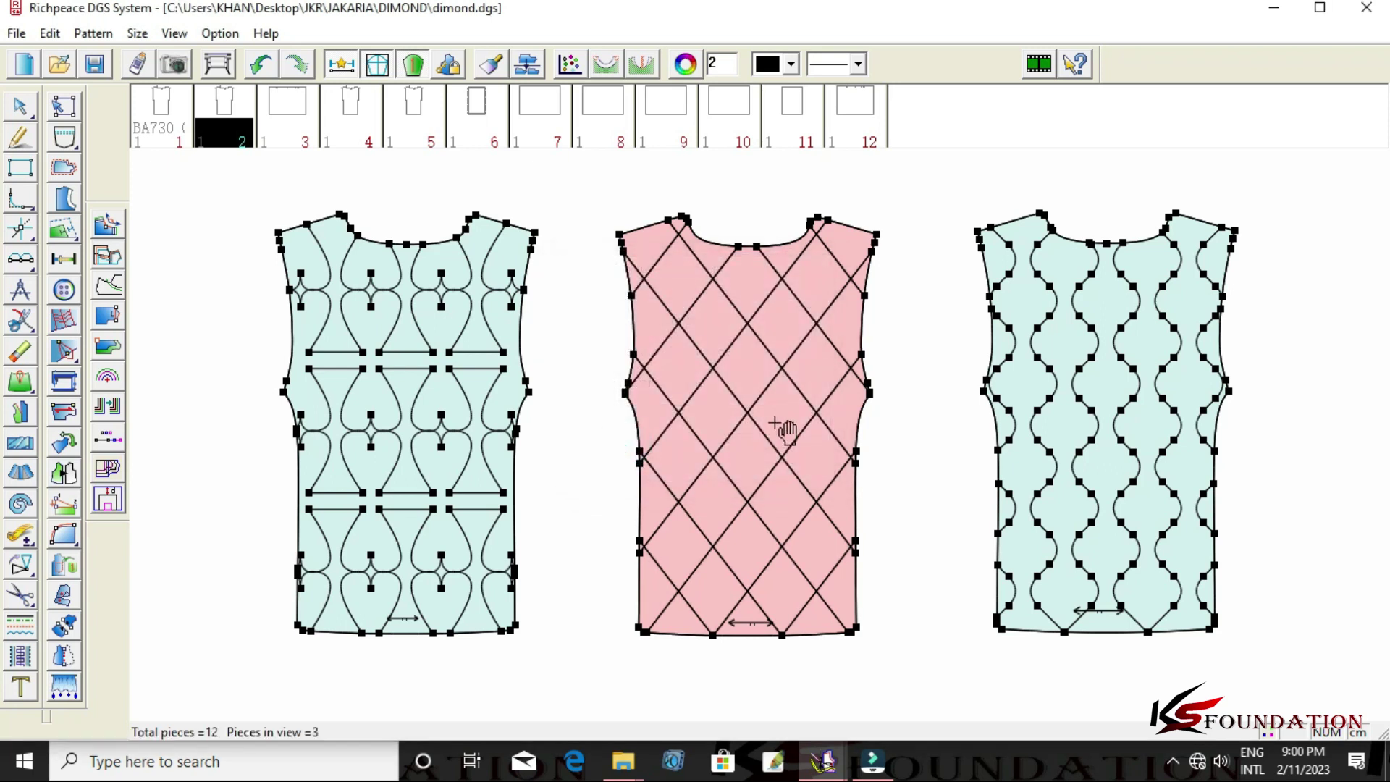
Hide the pieces and add 1 cm parallel lines along the neckline, right shoulder and right armhole.
key("Delete")
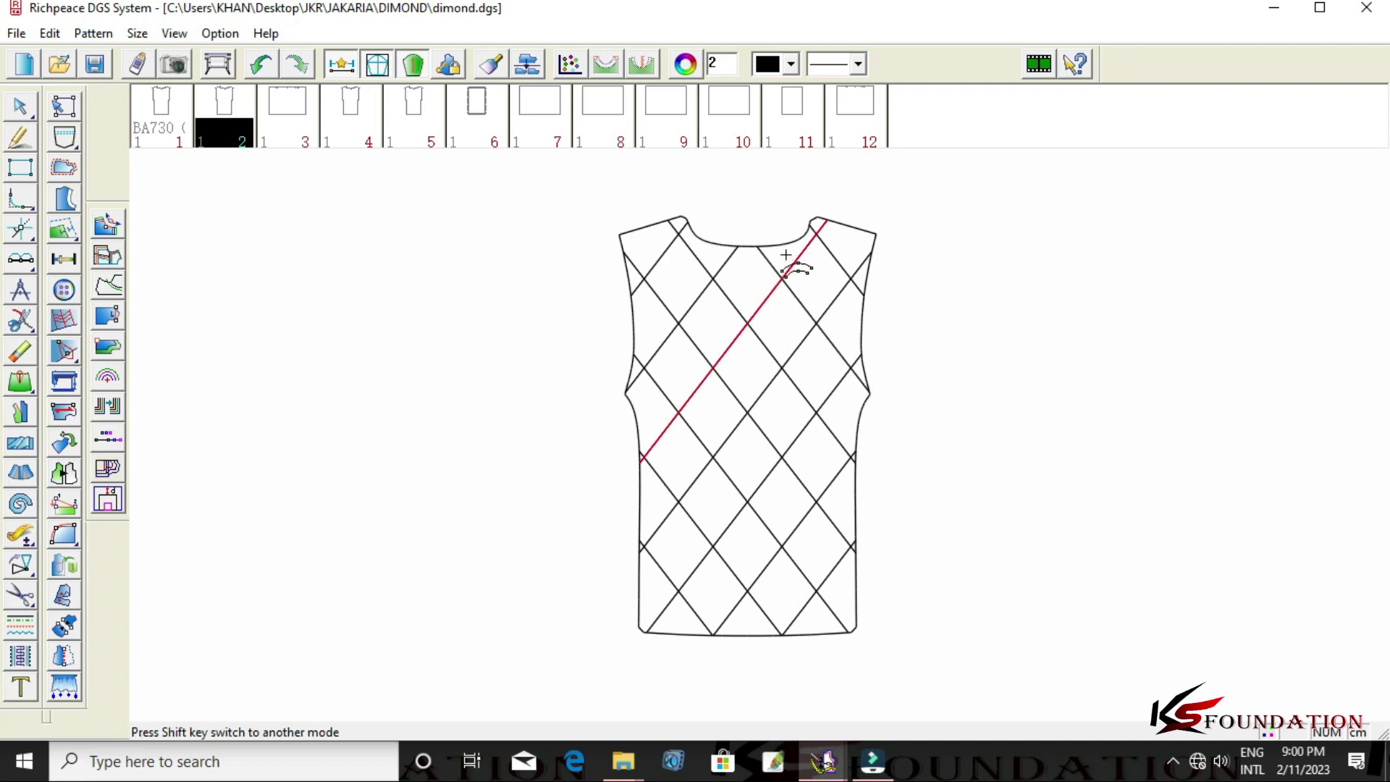
left_click(782, 230)
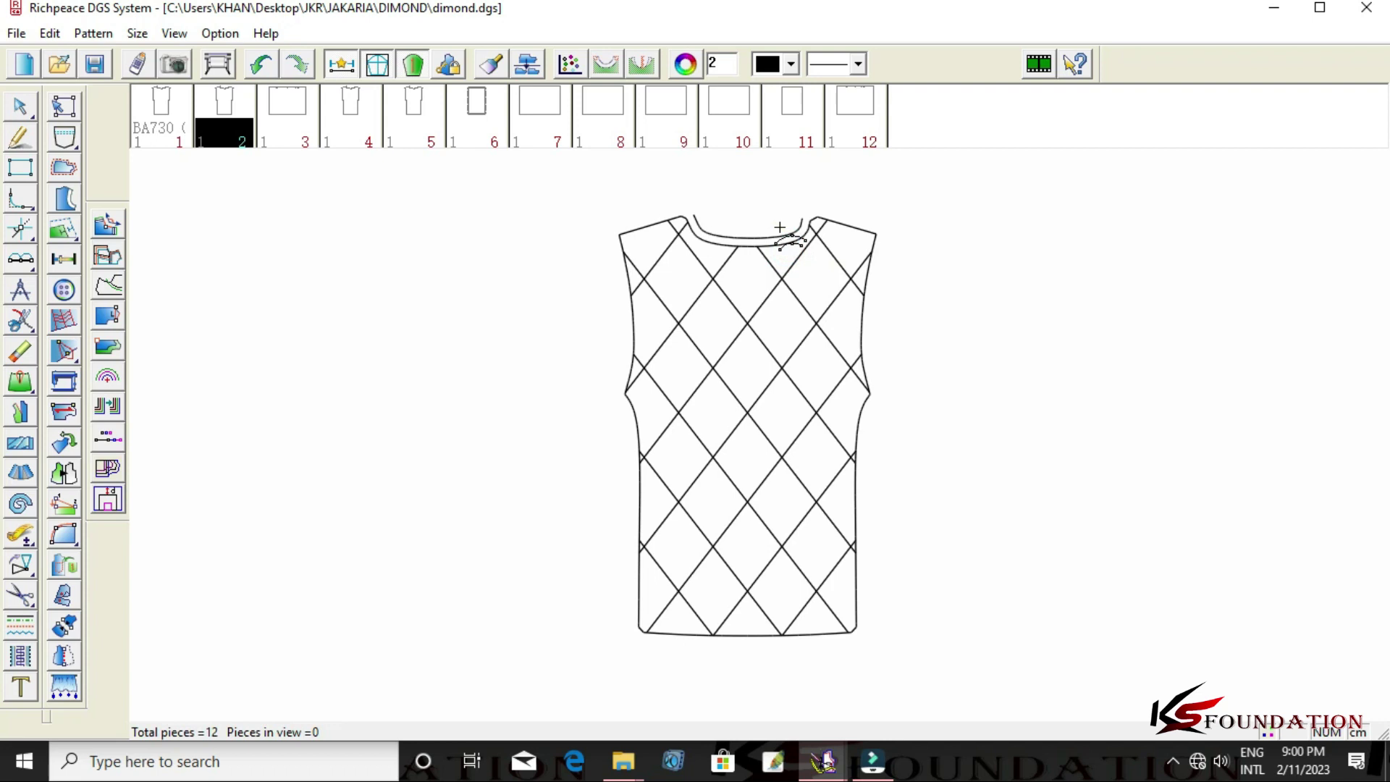
left_click(865, 223)
left_click(889, 275)
key("Return")
left_click(877, 245)
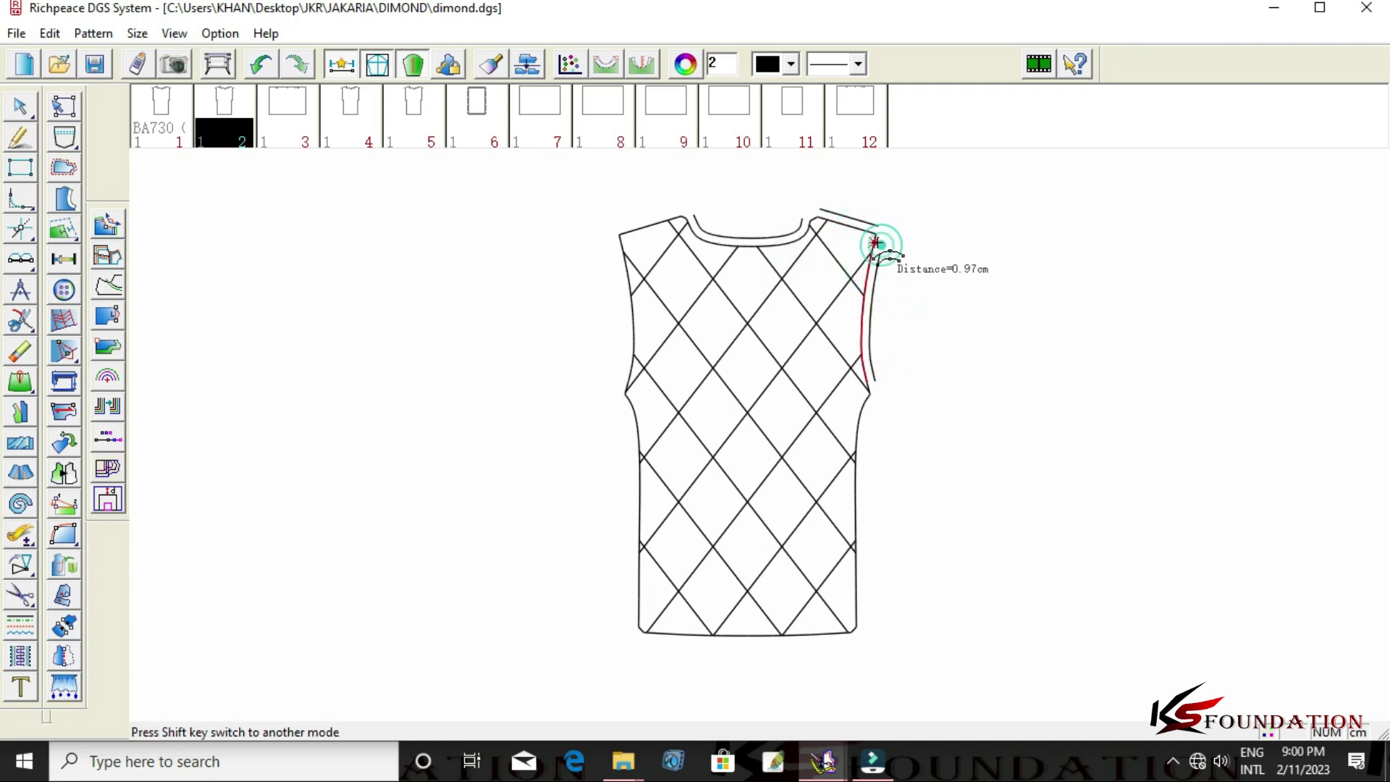
left_click(871, 235)
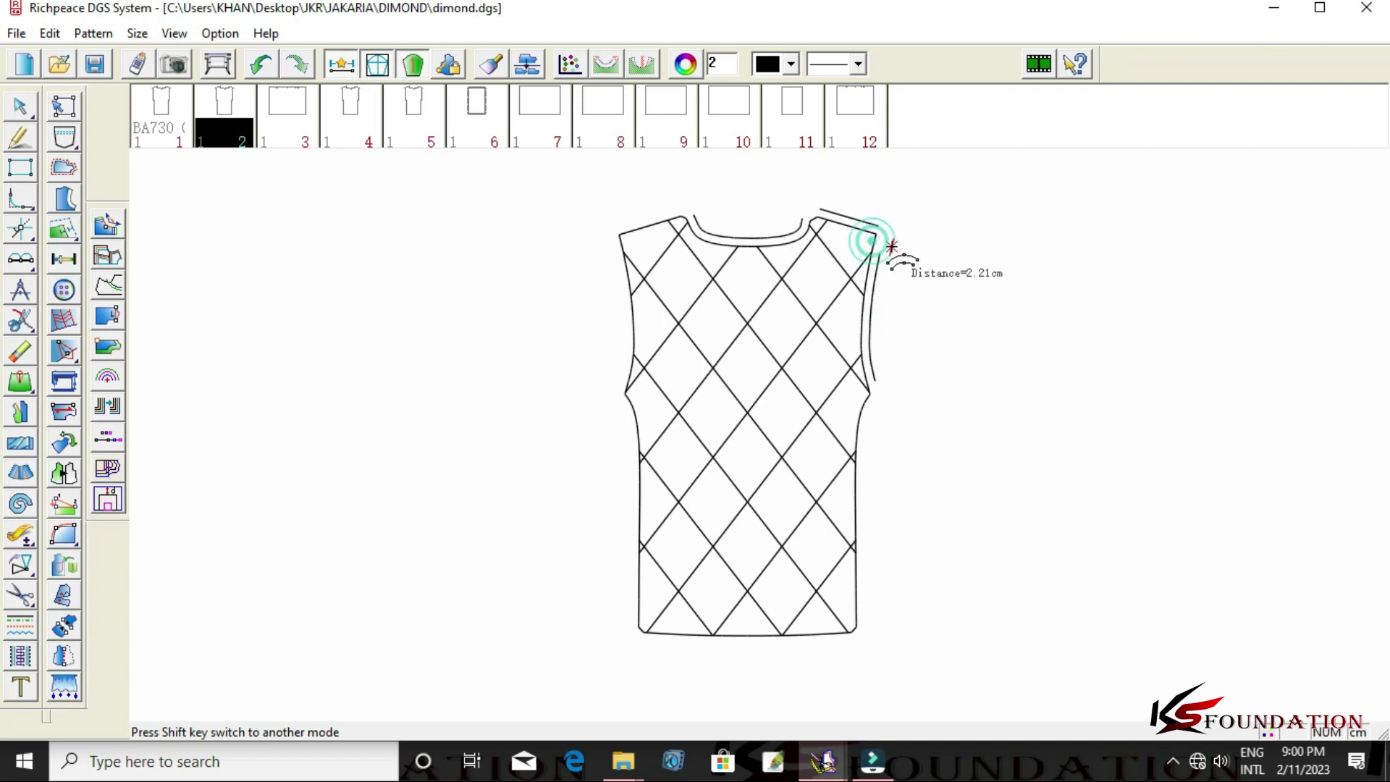
key("Return")
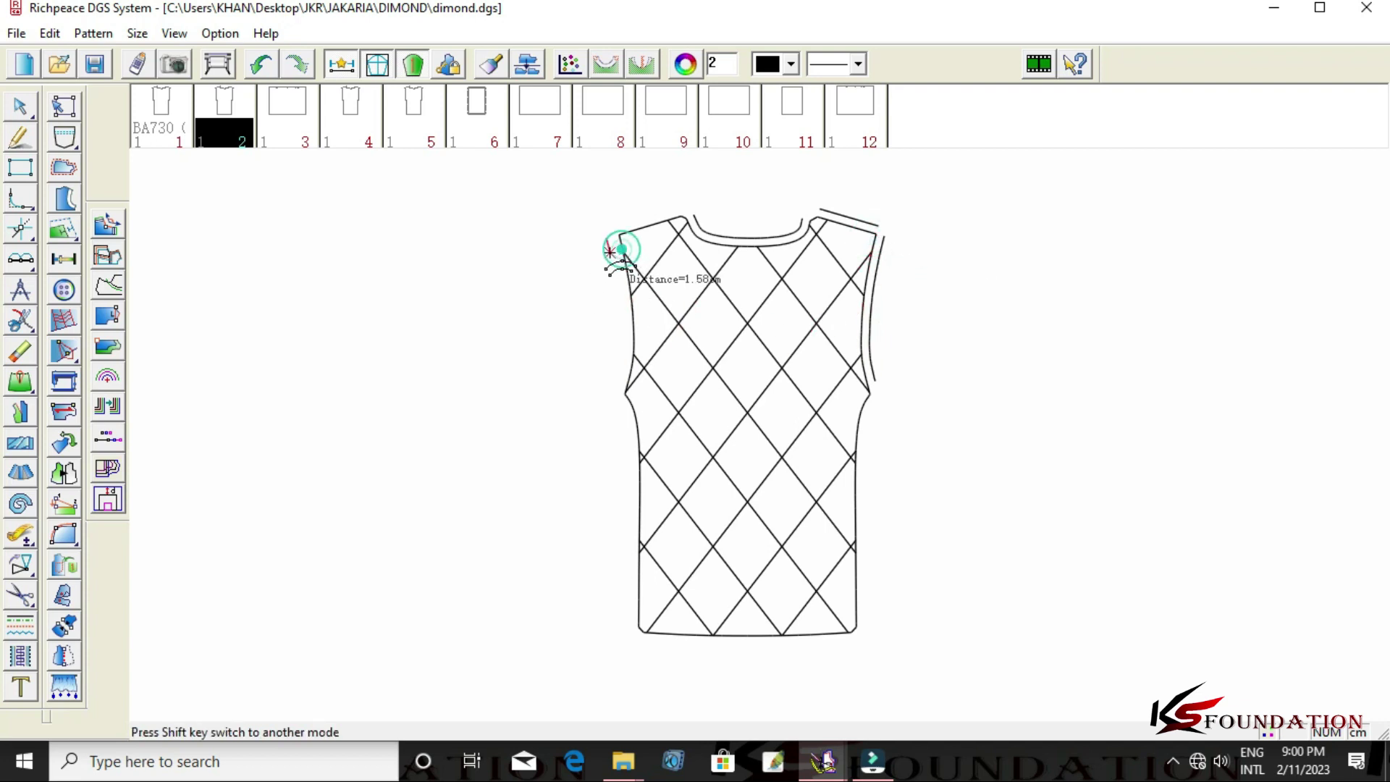
Add 1 cm parallel lines along the left armhole, left side seam, hem and right side seam.
left_click(622, 282)
key("Return")
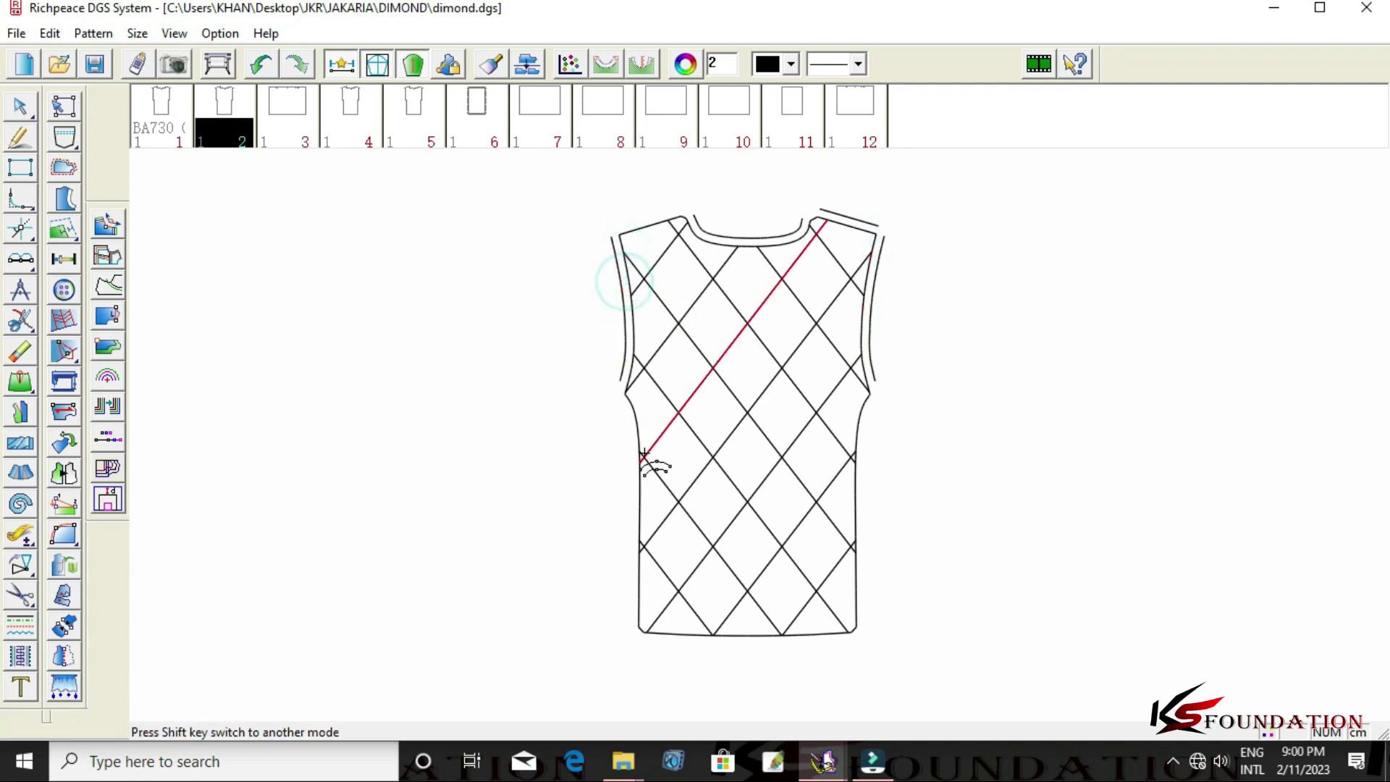
left_click(634, 434)
left_click(673, 636)
left_click(856, 607)
key("Return")
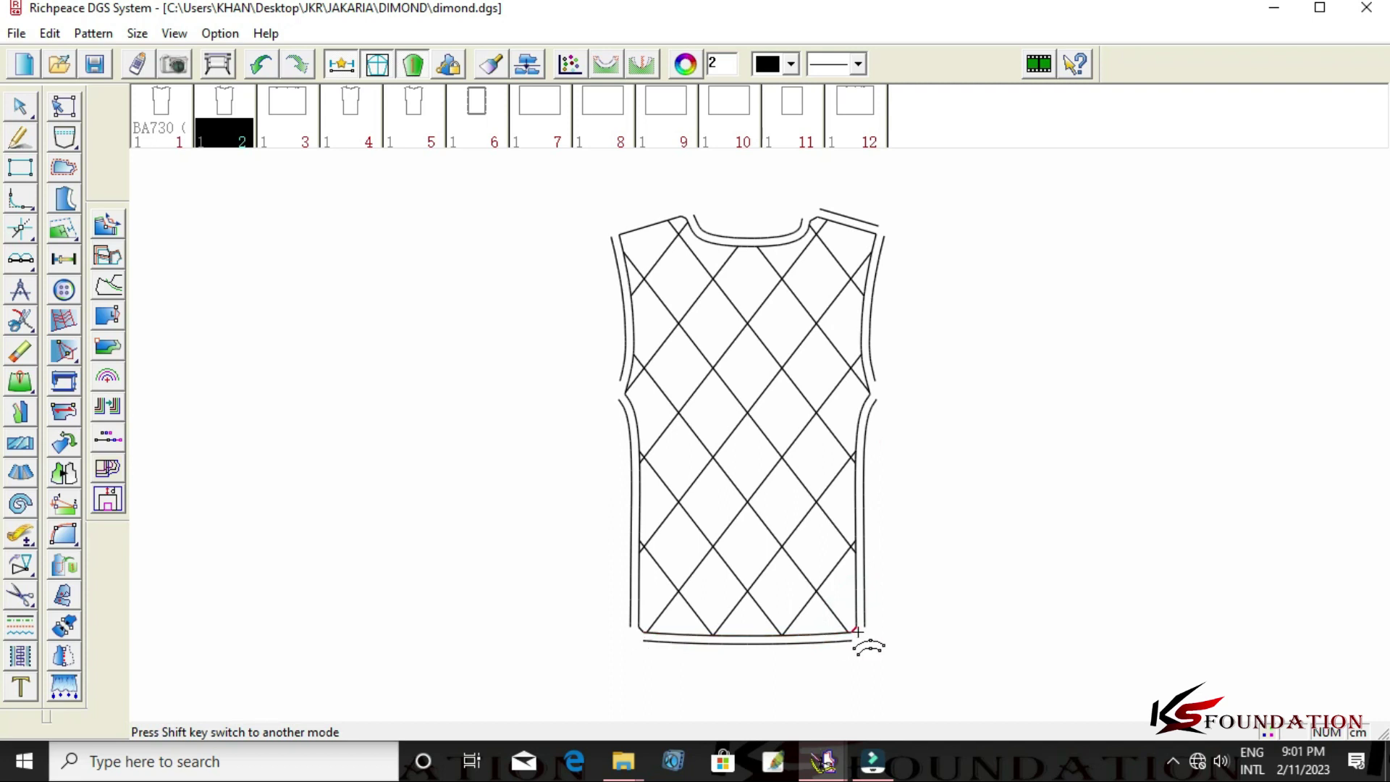
With the Intelligent pen, extend the diamond diagonals out to the right side offset line.
right_click(1014, 384)
left_click(1060, 401)
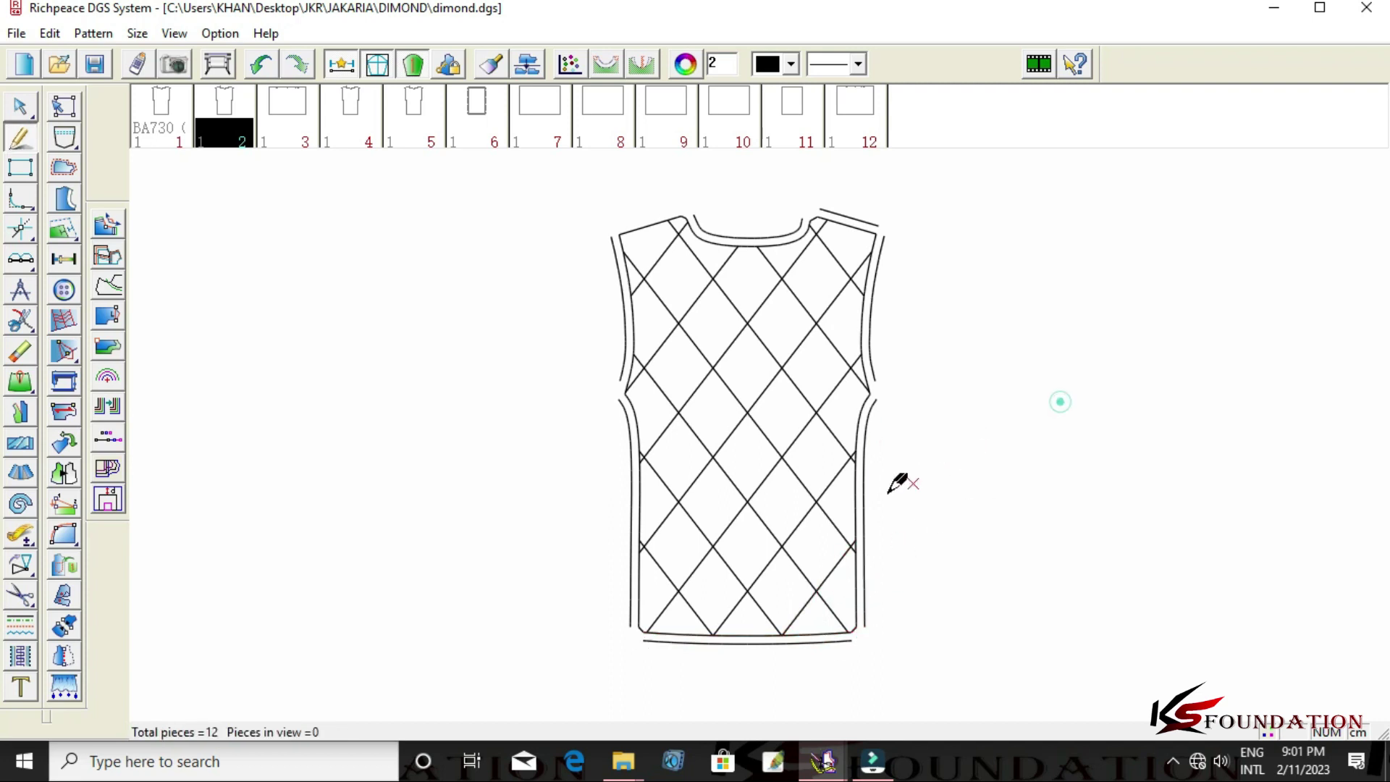
scroll(768, 424, "down", 1)
scroll(761, 429, "up", 1)
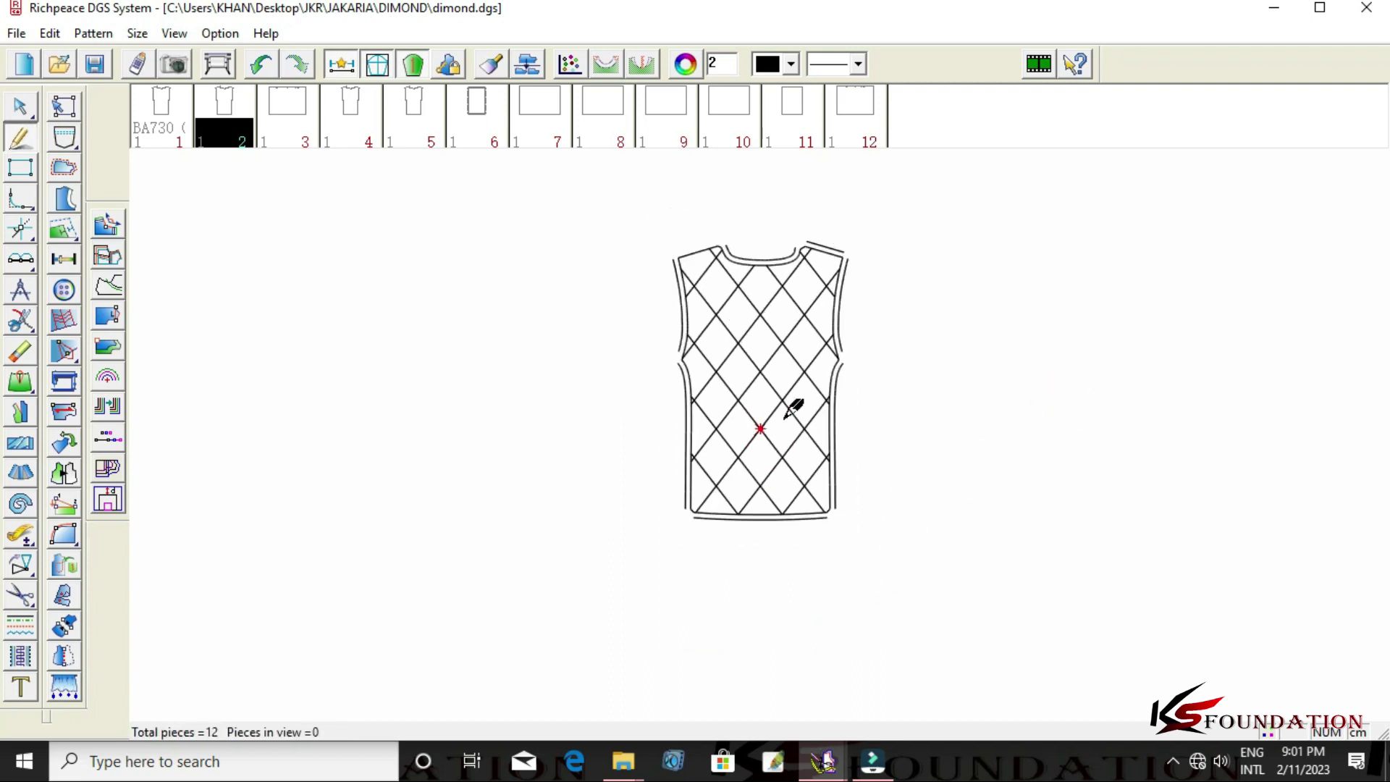
scroll(761, 431, "up", 1)
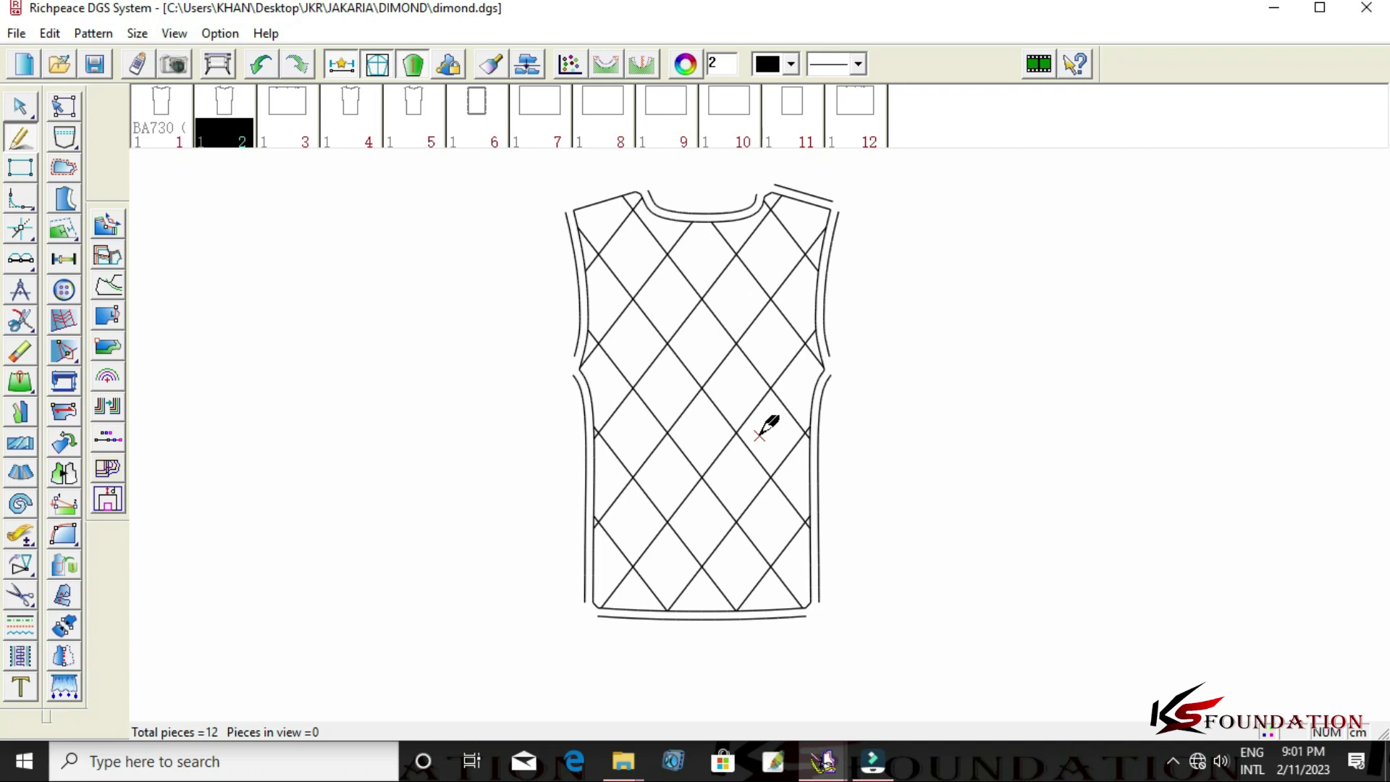
left_click(762, 315)
left_click_drag(769, 259, 795, 608)
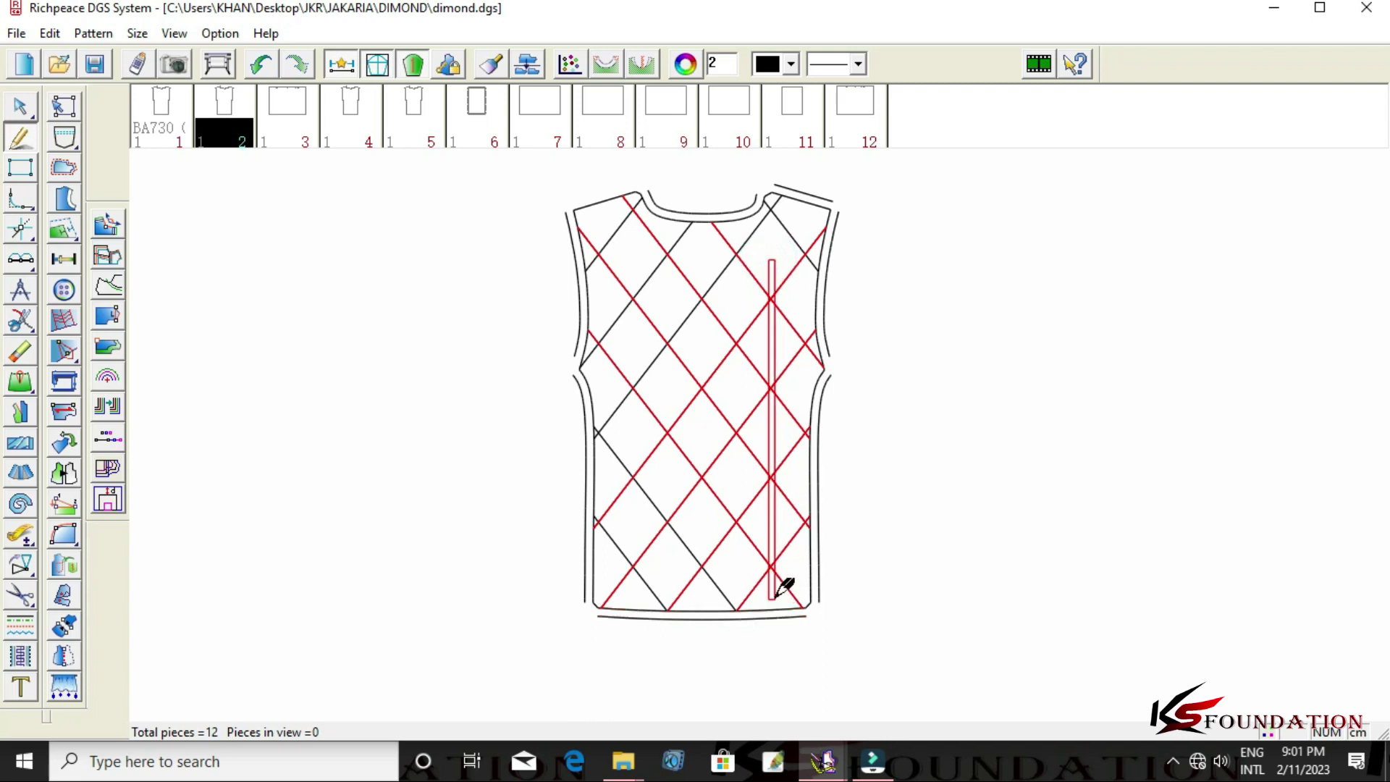
left_click(823, 537)
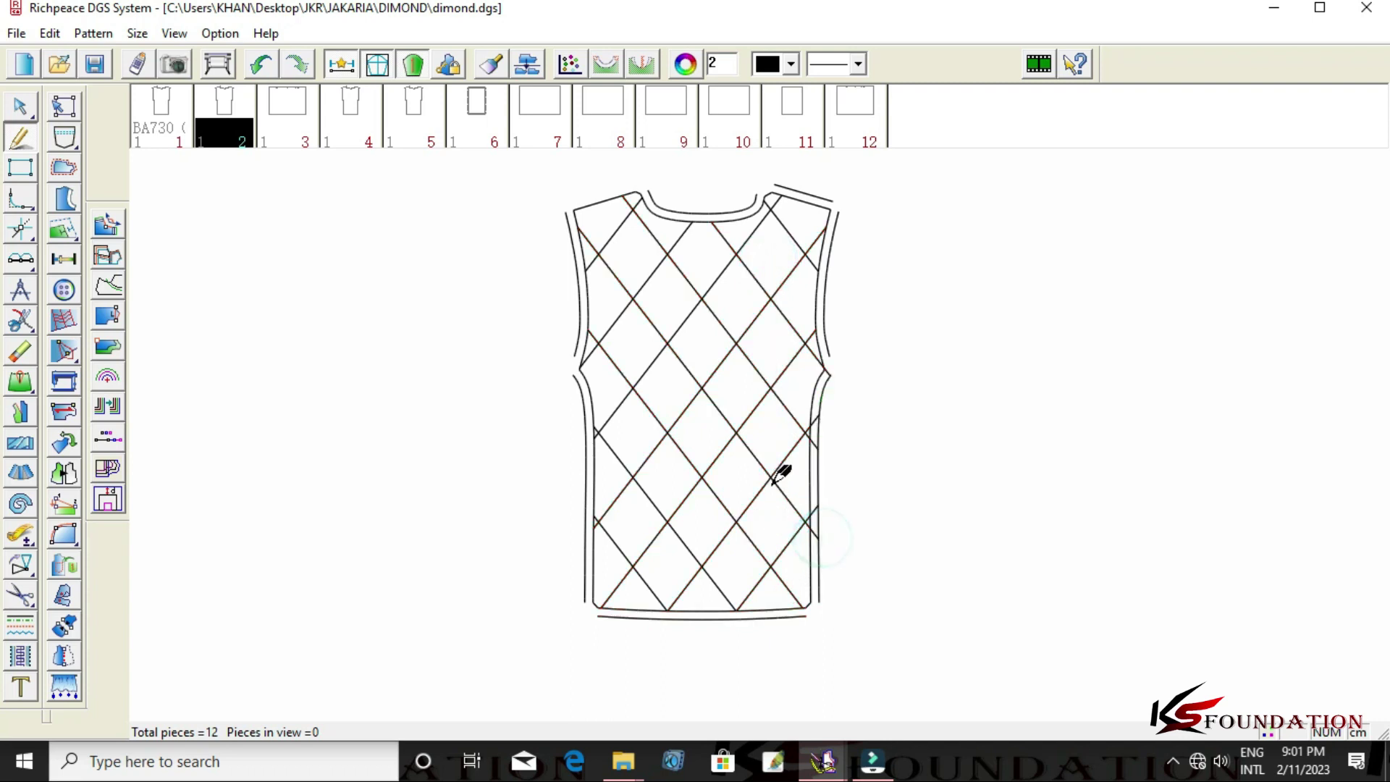
Extend the diagonals near the armhole out to the right armhole edge.
scroll(761, 435, "up", 1)
left_click_drag(703, 252, 677, 430)
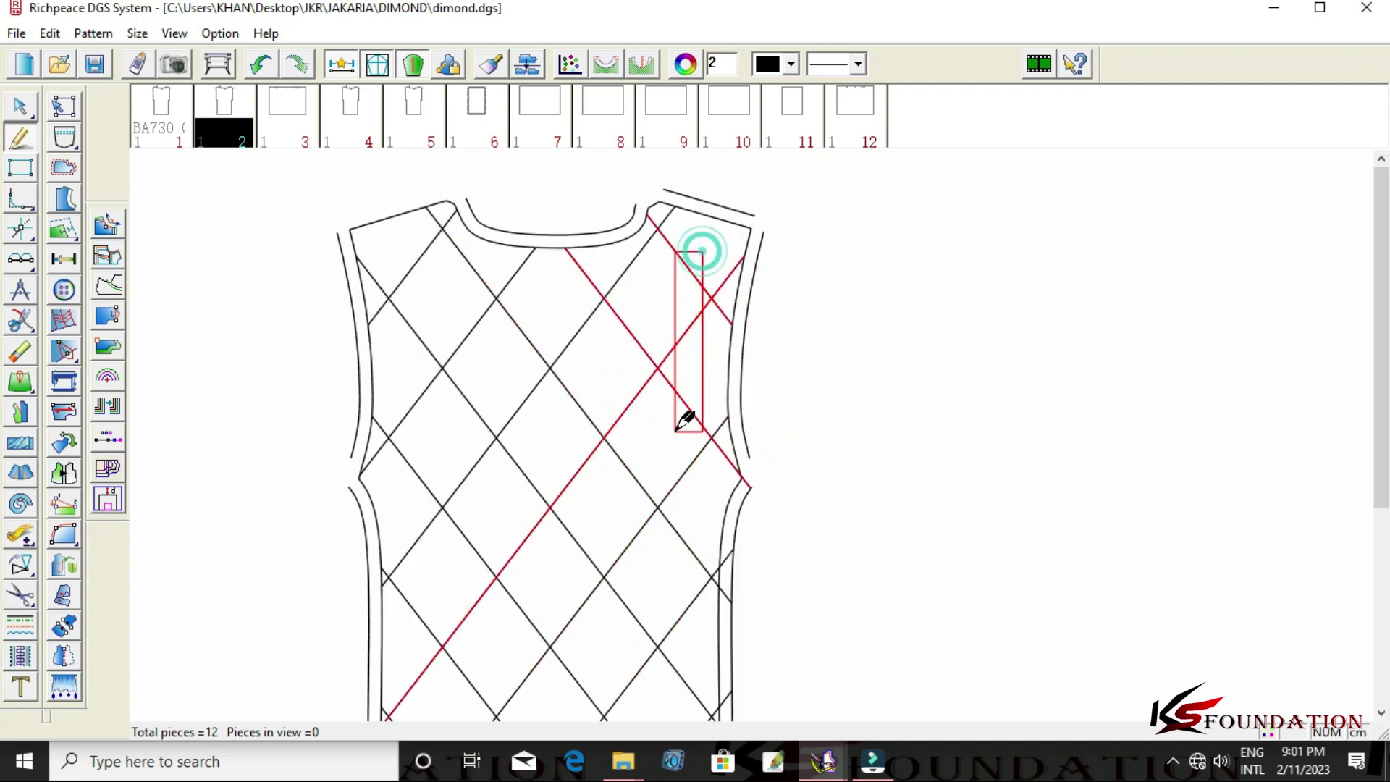
right_click(689, 457)
left_click(740, 405)
right_click(666, 437)
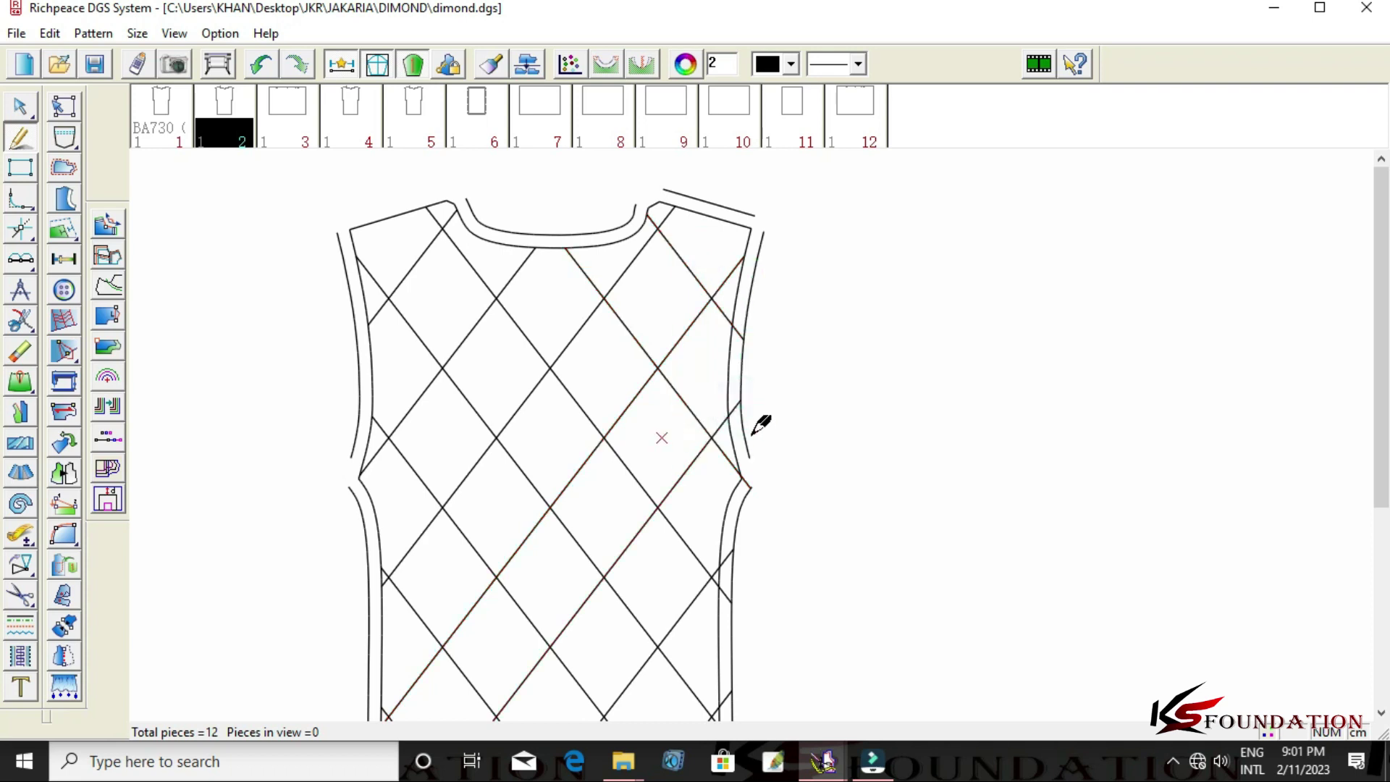
Extend the top diagonals to the shoulder line and to the inner neckline.
scroll(761, 435, "up", 2)
left_click_drag(816, 394, 305, 397)
right_click(304, 397)
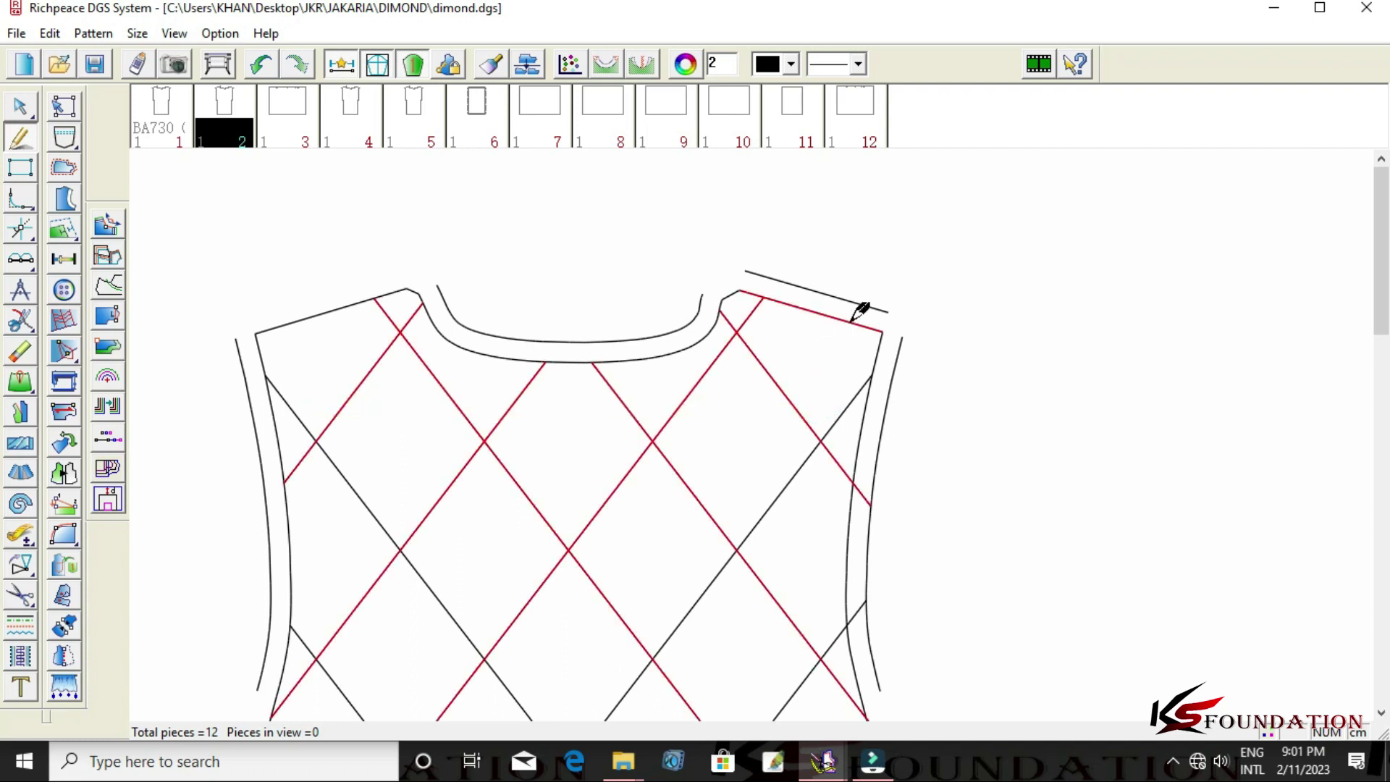
left_click(839, 297)
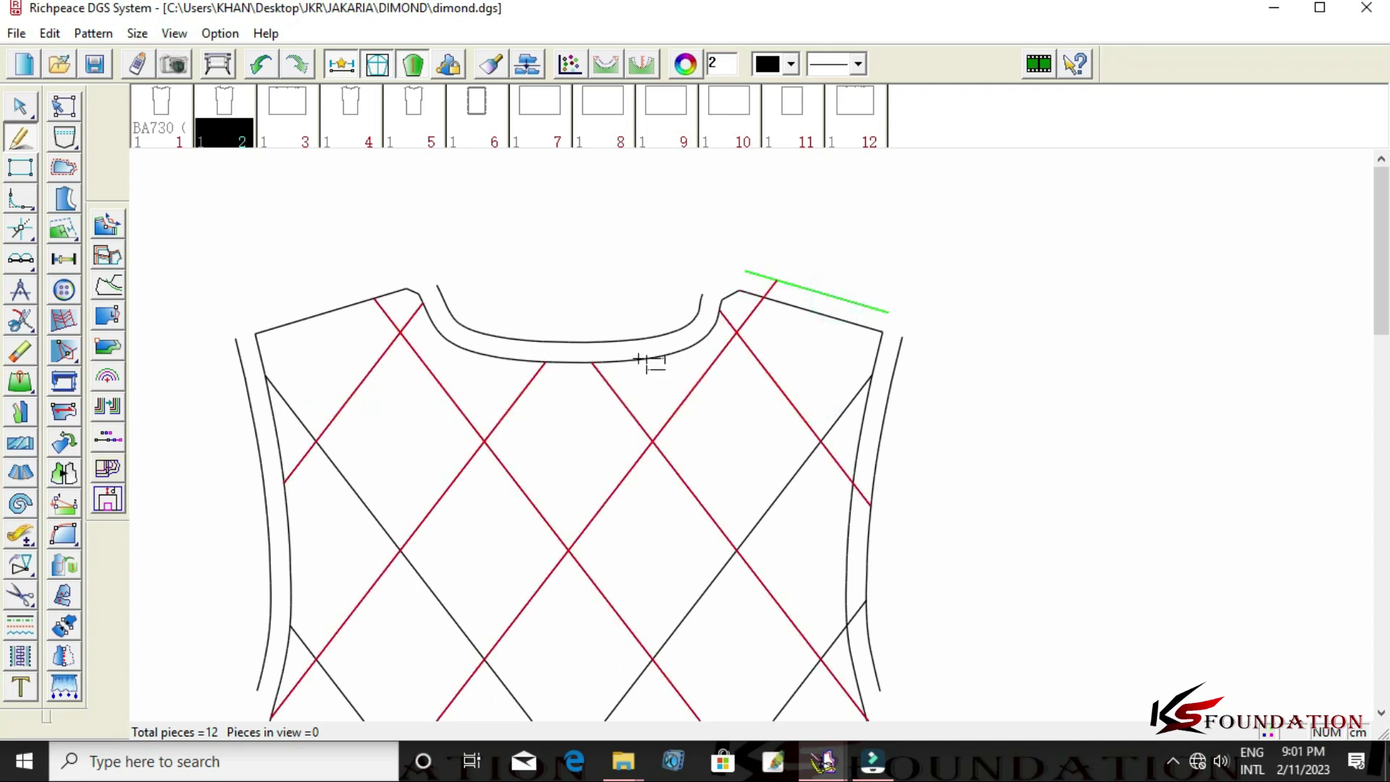
right_click(627, 339)
left_click_drag(667, 384, 475, 378)
left_click(534, 338)
right_click(574, 433)
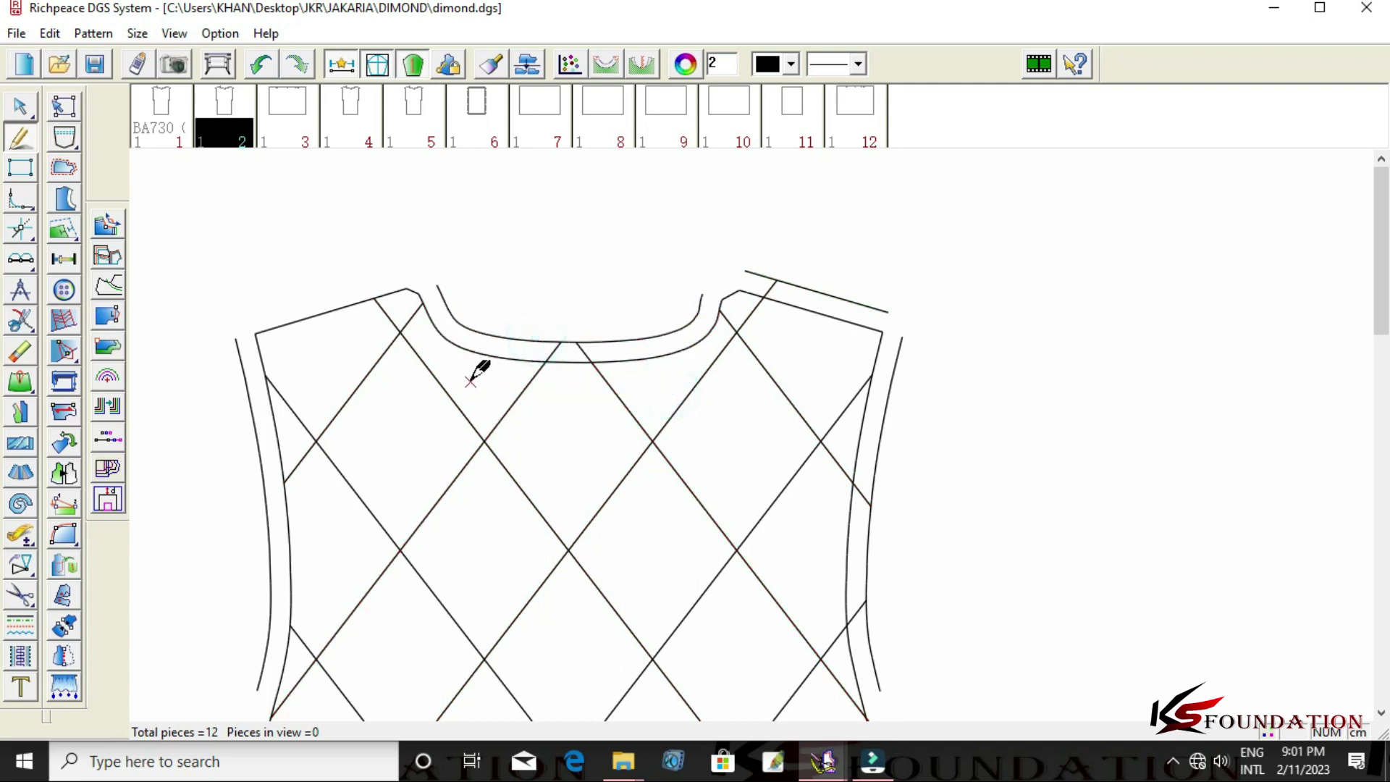
Add a parallel line above the left shoulder and adjust the two diagonals near it.
left_click(358, 303)
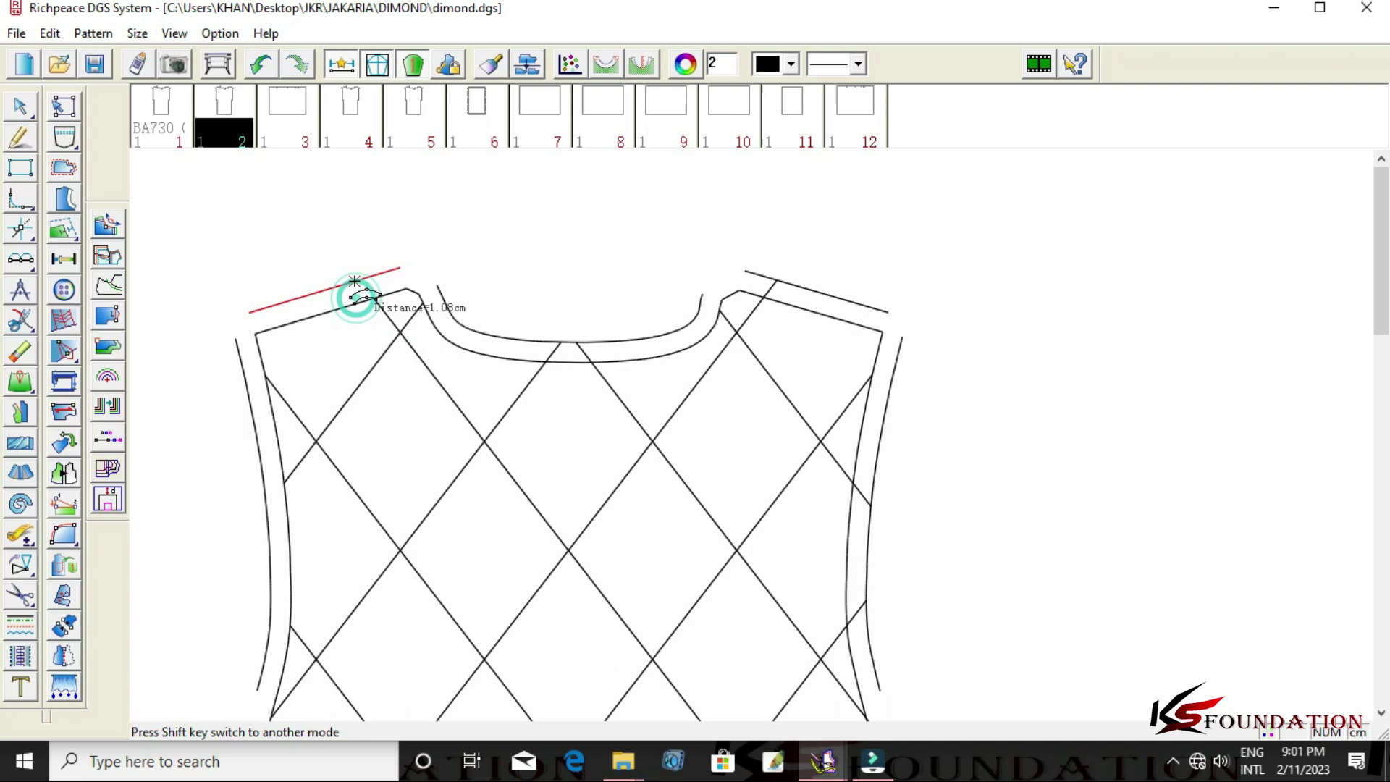
left_click(355, 282)
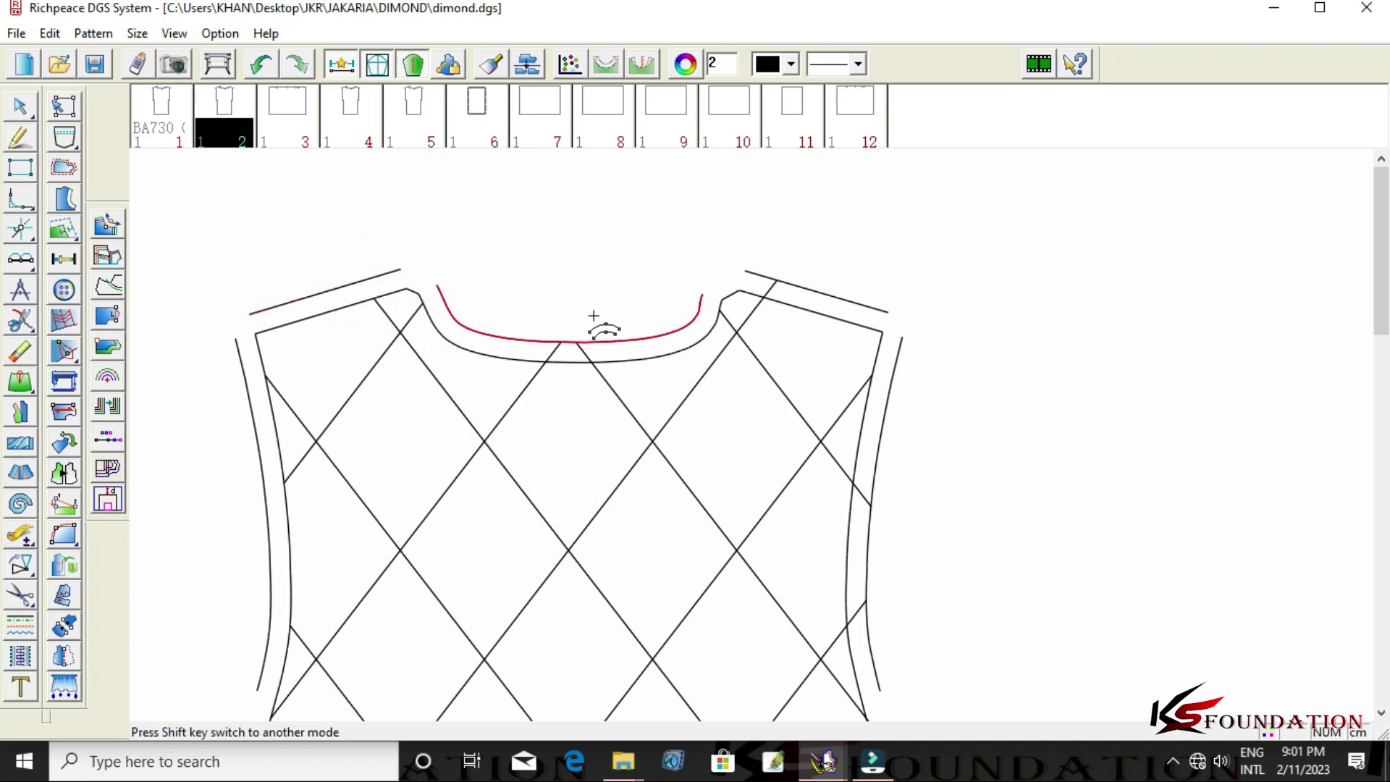
right_click(600, 286)
left_click(649, 293)
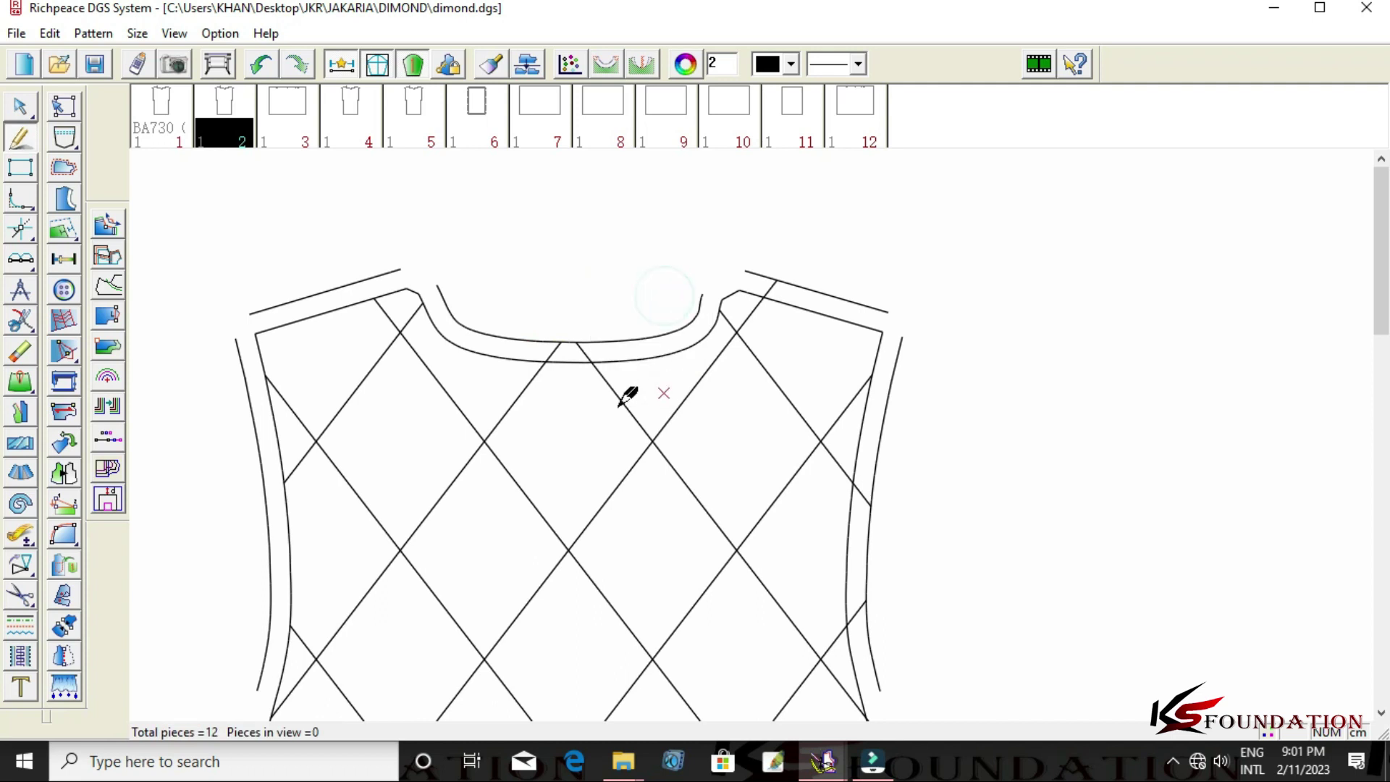
left_click_drag(467, 380, 360, 373)
left_click(382, 278)
left_click(347, 353)
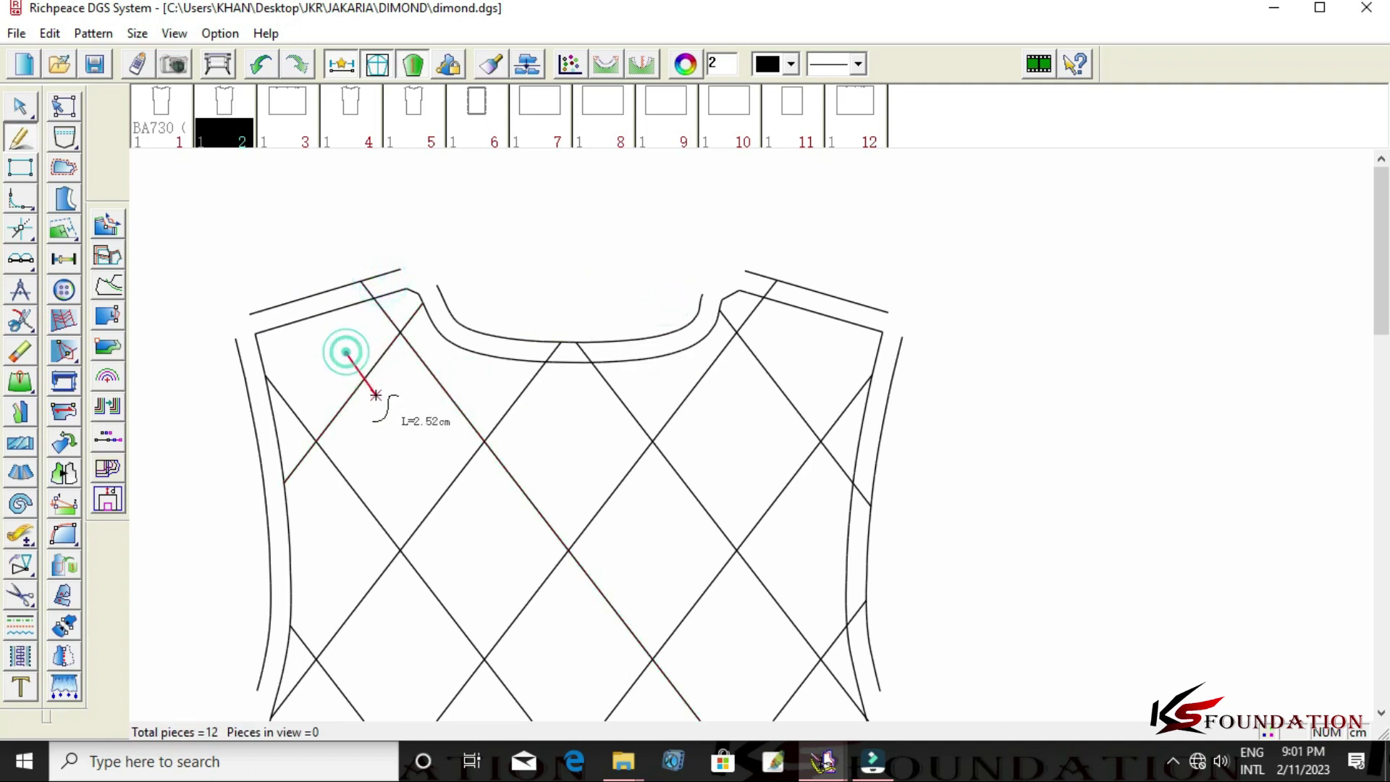
Select the inner neckline curve, leaving the outer neckline curve unselected.
left_click_drag(338, 357, 372, 406)
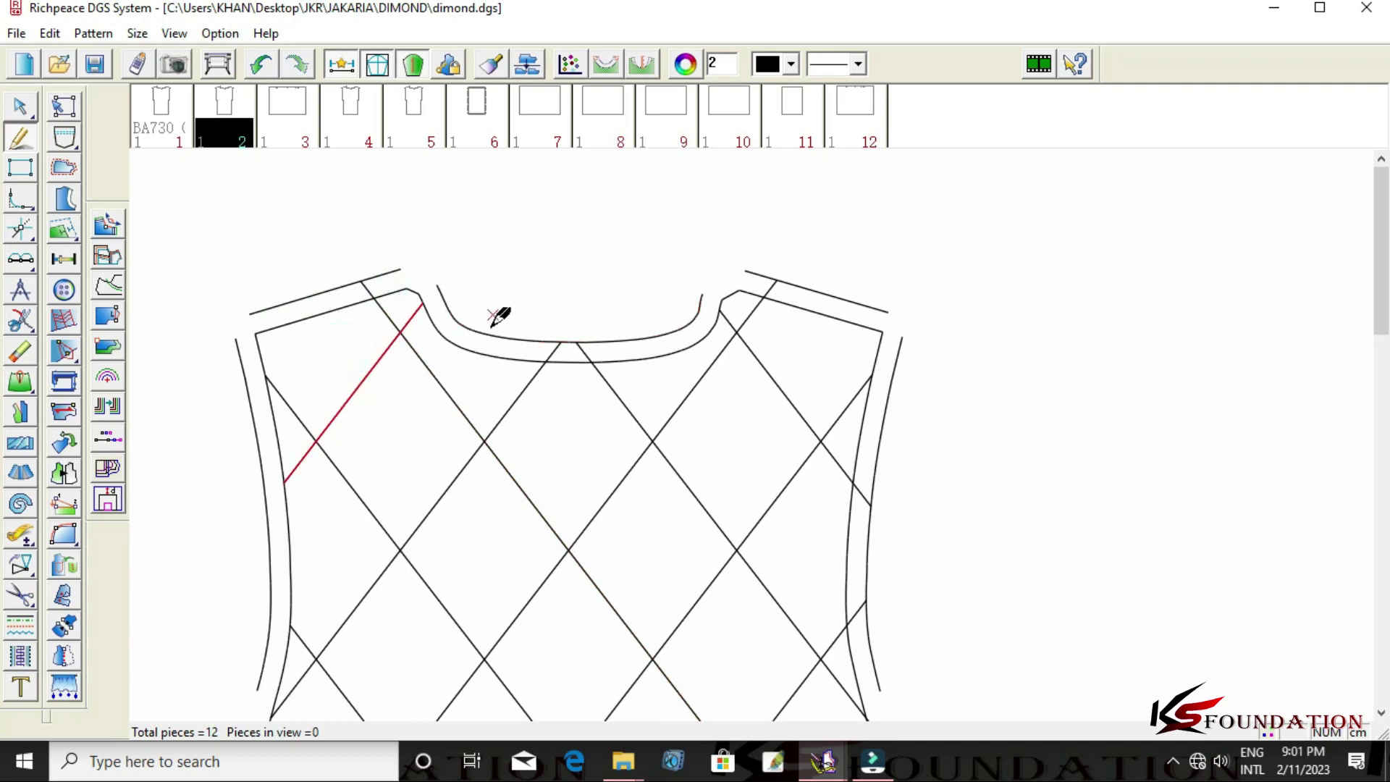
left_click_drag(489, 315, 486, 354)
left_click(487, 353)
scroll(754, 428, "down", 2)
scroll(758, 425, "up", 2)
scroll(724, 416, "down", 1)
scroll(761, 439, "down", 1)
scroll(762, 437, "up", 2)
Join the diagonal near the left armhole to the outer left armhole curve as a corner.
left_click_drag(612, 284, 583, 349)
left_click_drag(480, 305, 522, 297)
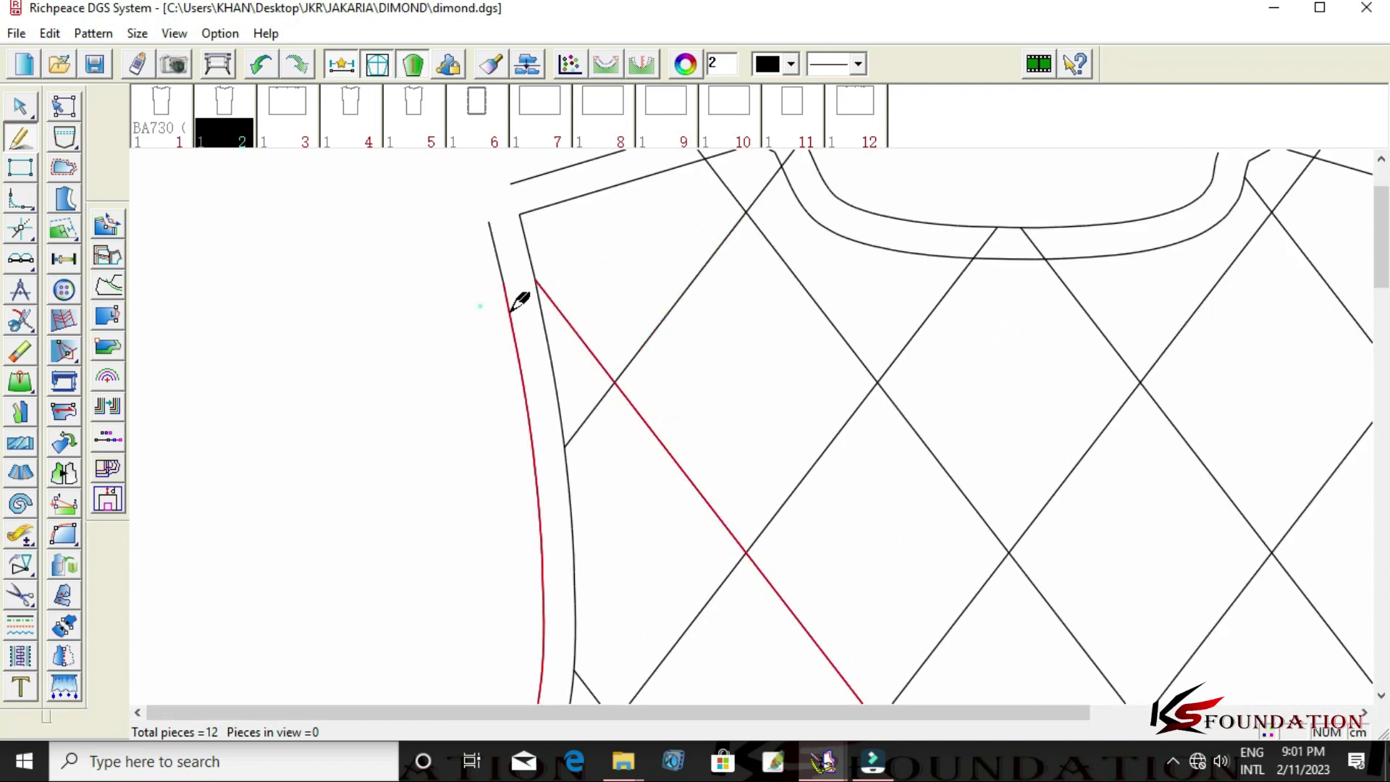
right_click(628, 281)
left_click_drag(618, 293, 582, 369)
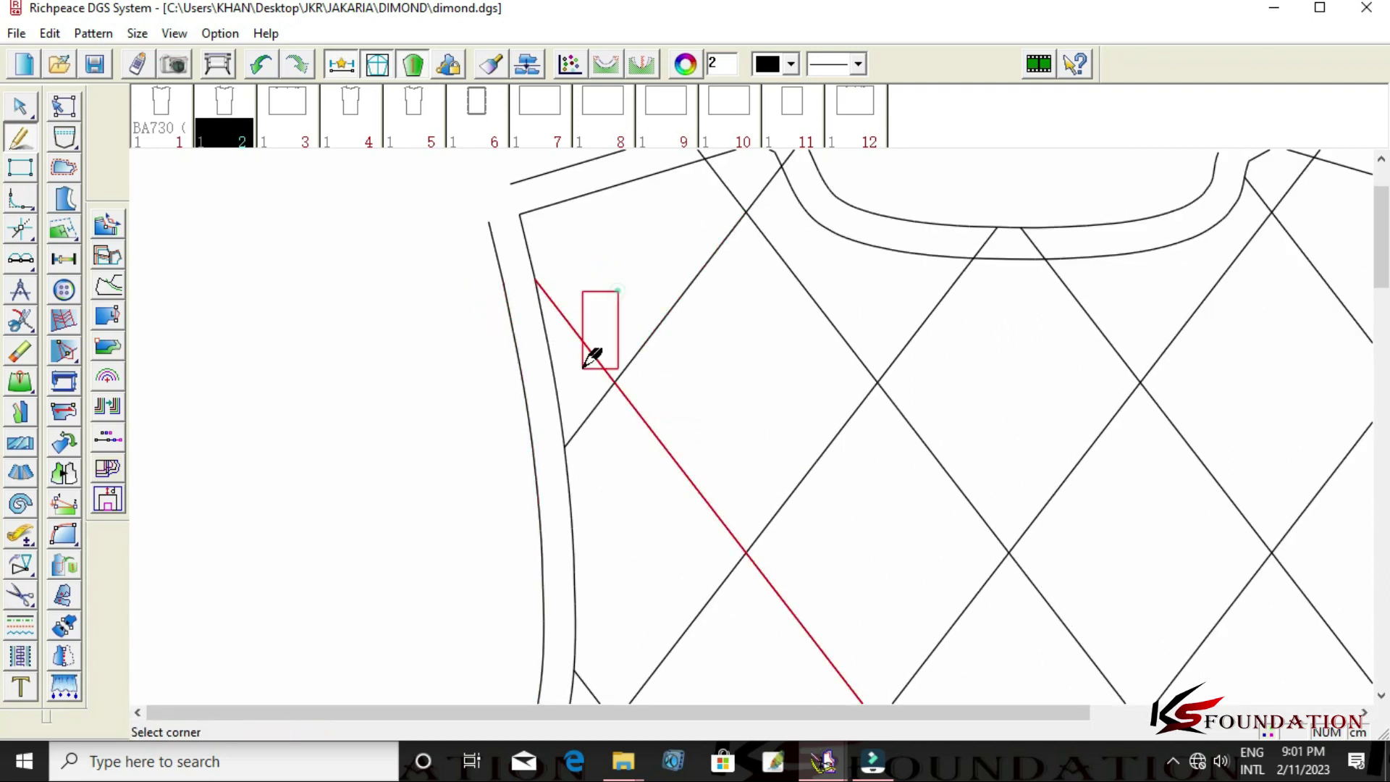
left_click_drag(438, 246, 512, 263)
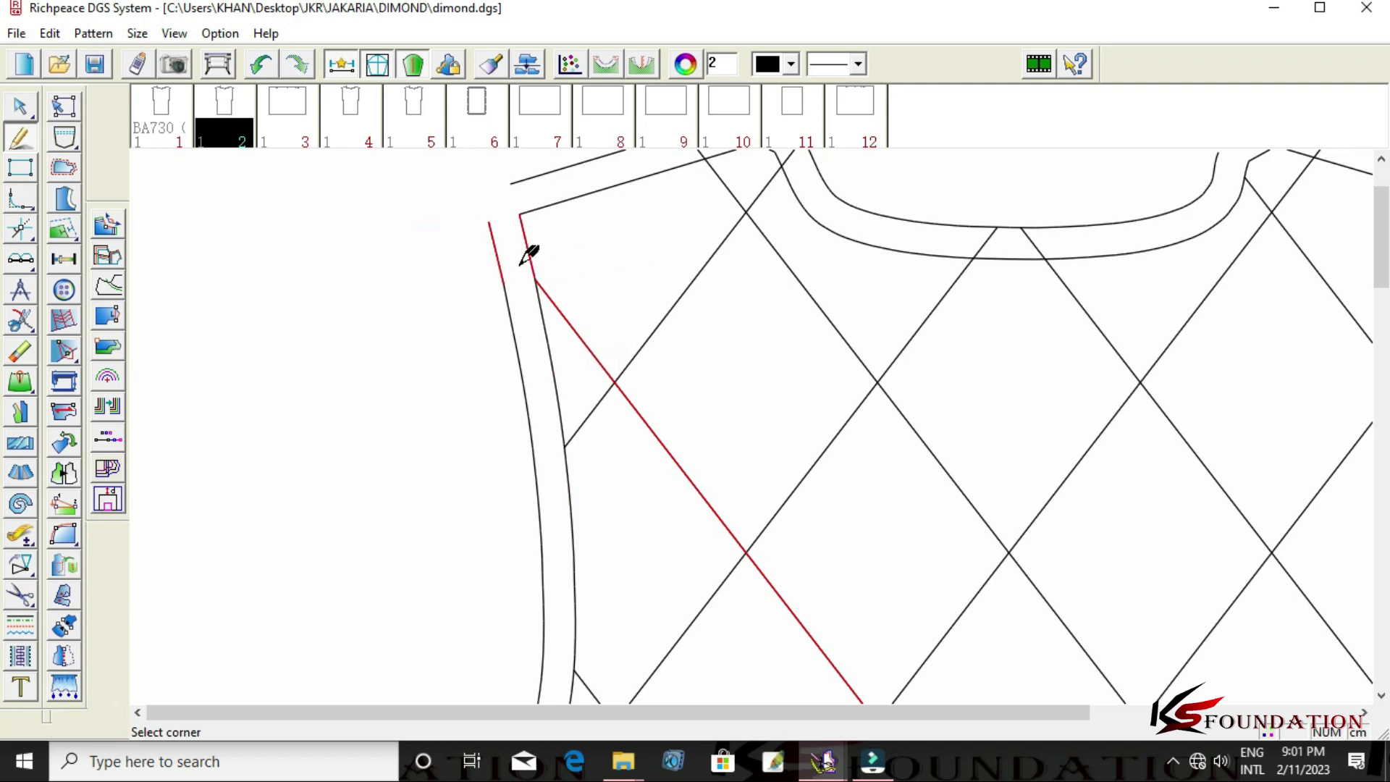
right_click(505, 282)
Cancel a stray vertical line and mark the left armhole curve as a boundary.
scroll(507, 281, "down", 2)
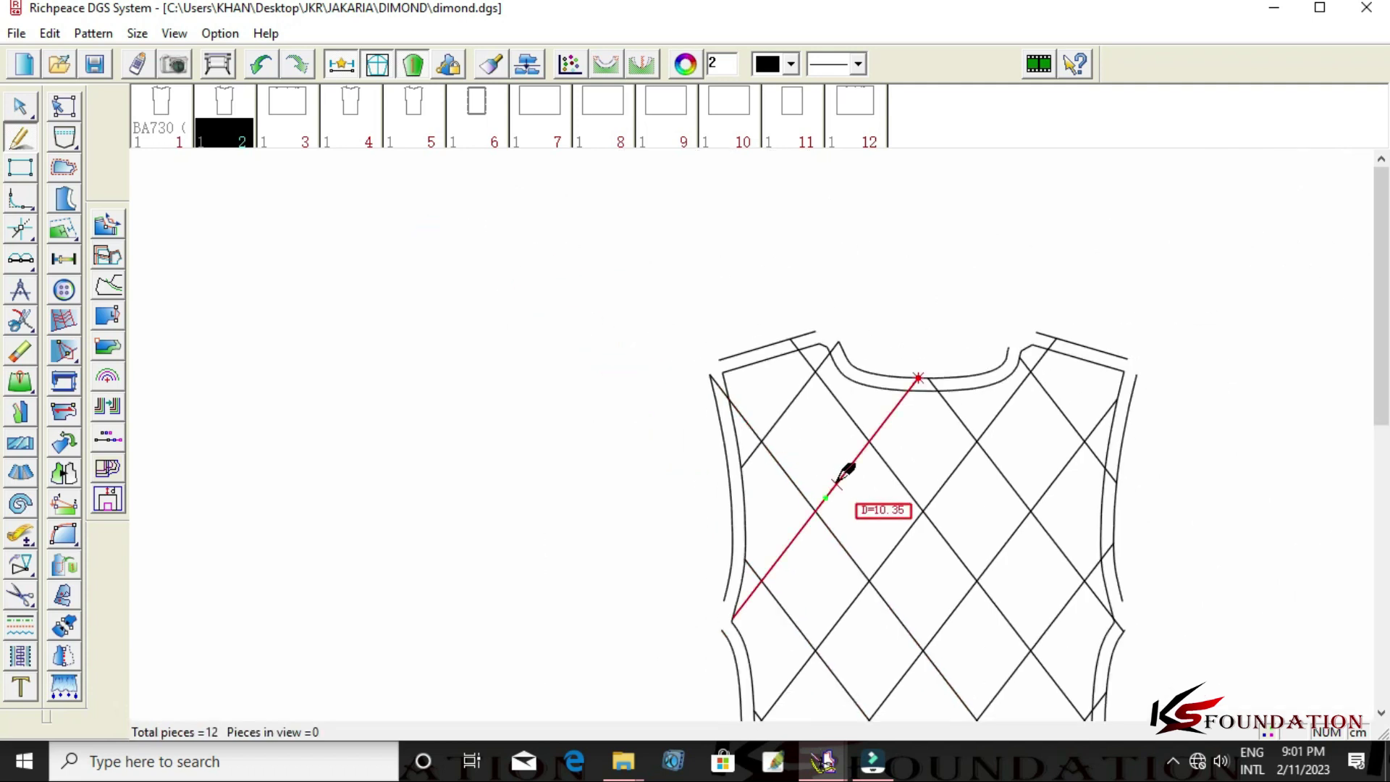
scroll(751, 436, "down", 1)
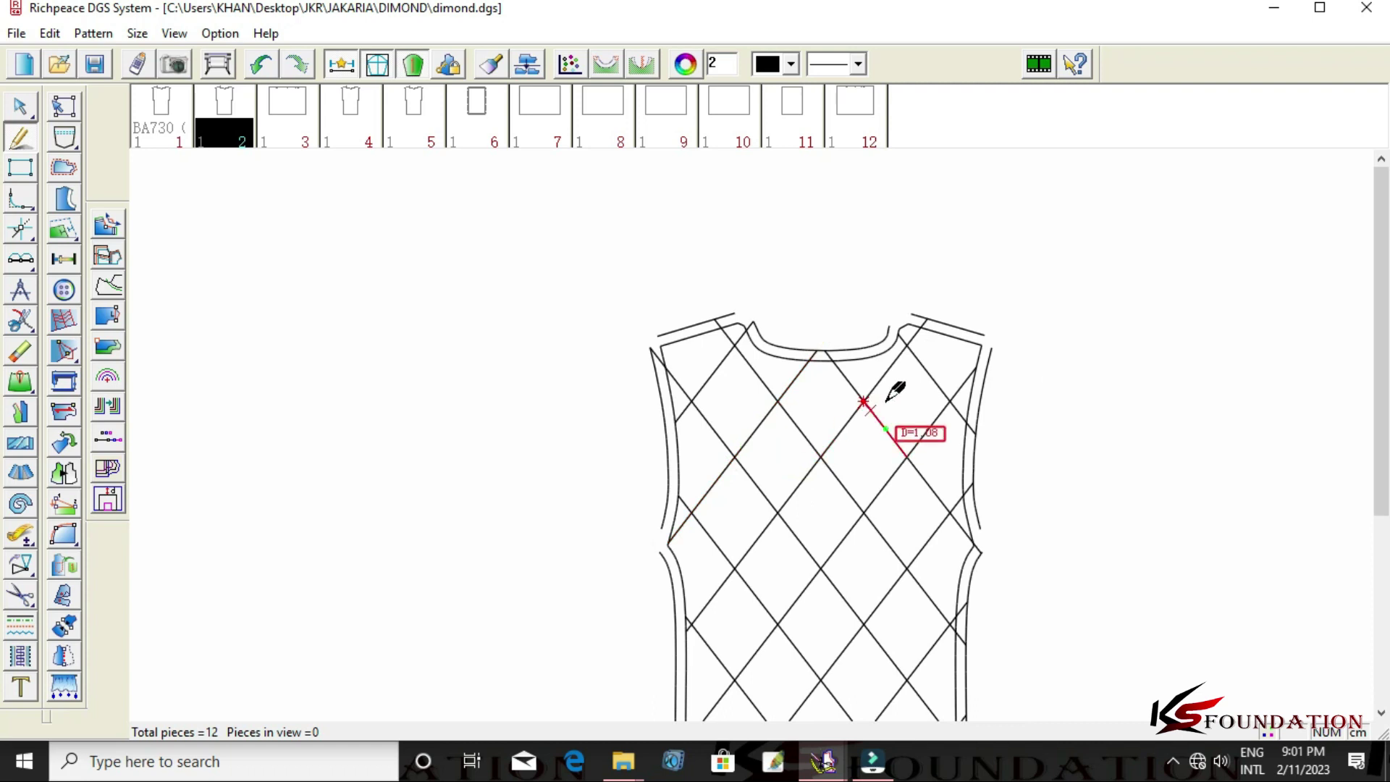
scroll(895, 388, "up", 1)
scroll(757, 423, "down", 2)
scroll(760, 425, "down", 1)
scroll(749, 440, "up", 3)
scroll(749, 440, "down", 1)
left_click(727, 364)
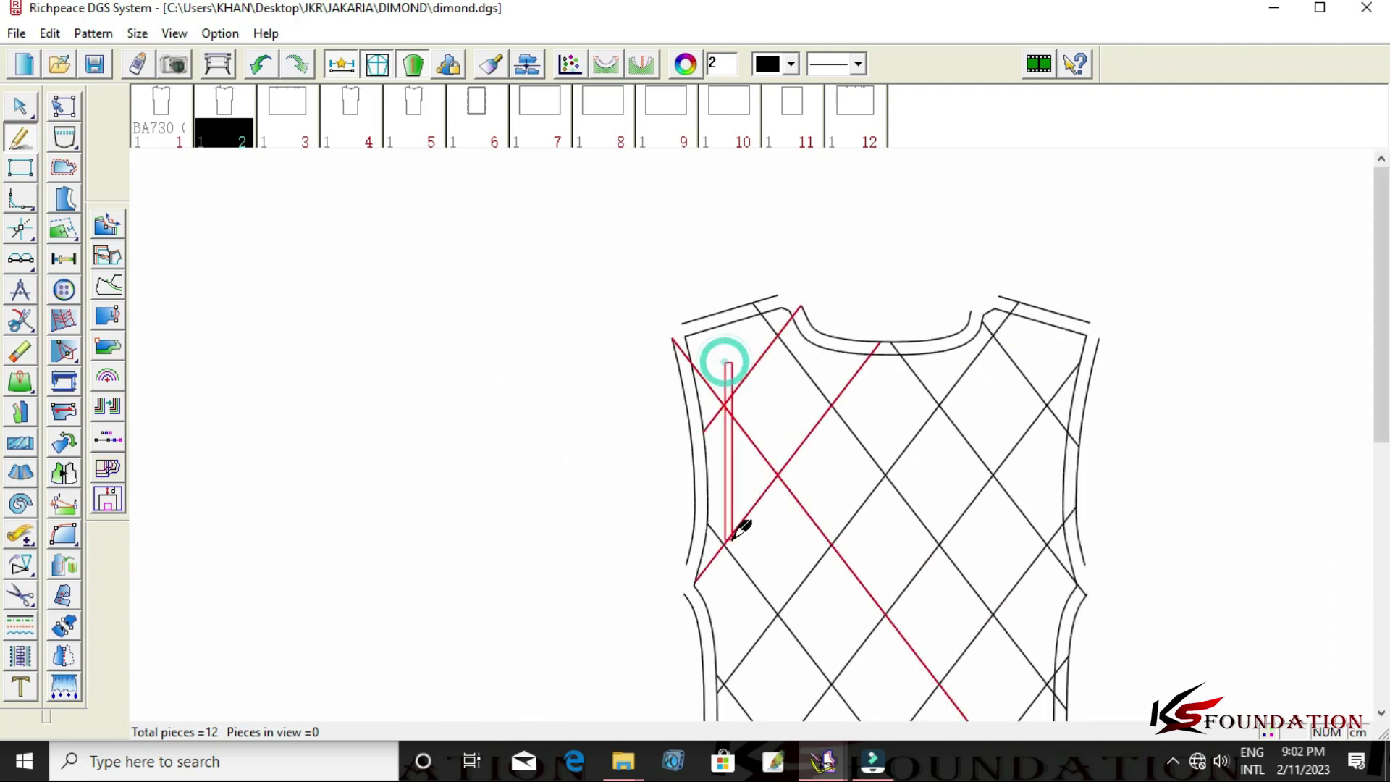
right_click(706, 549)
left_click(686, 534)
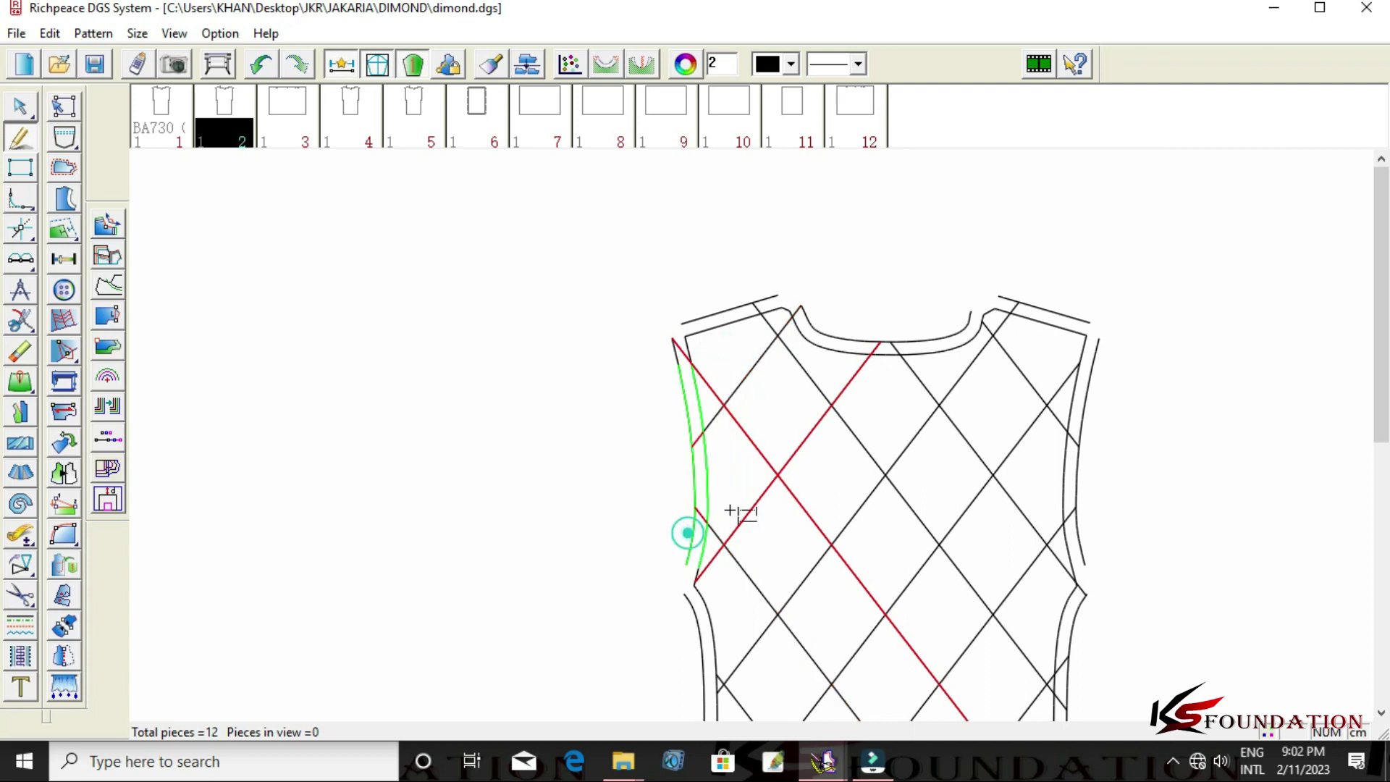
scroll(753, 437, "down", 1)
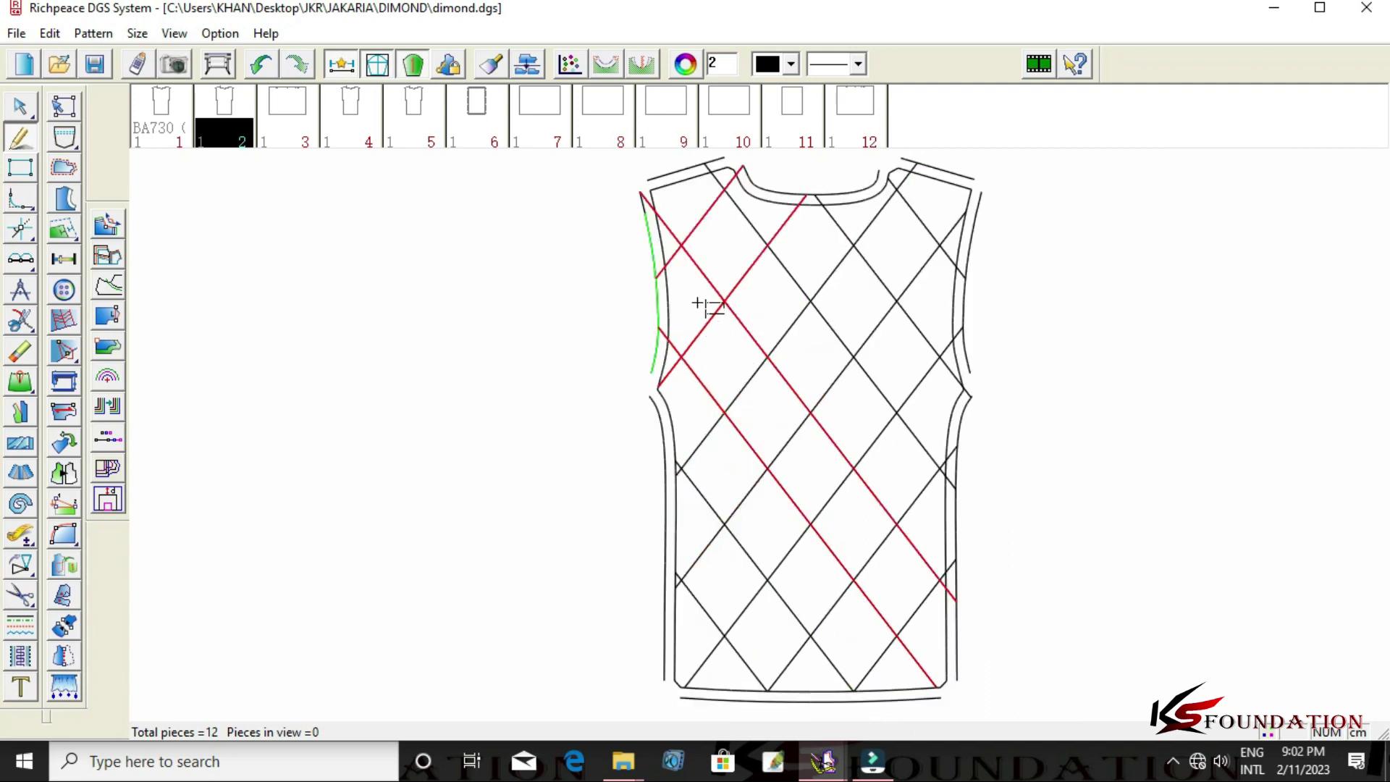
right_click(693, 304)
Extend the diagonals near the left side out to the left side seam.
scroll(766, 428, "down", 1)
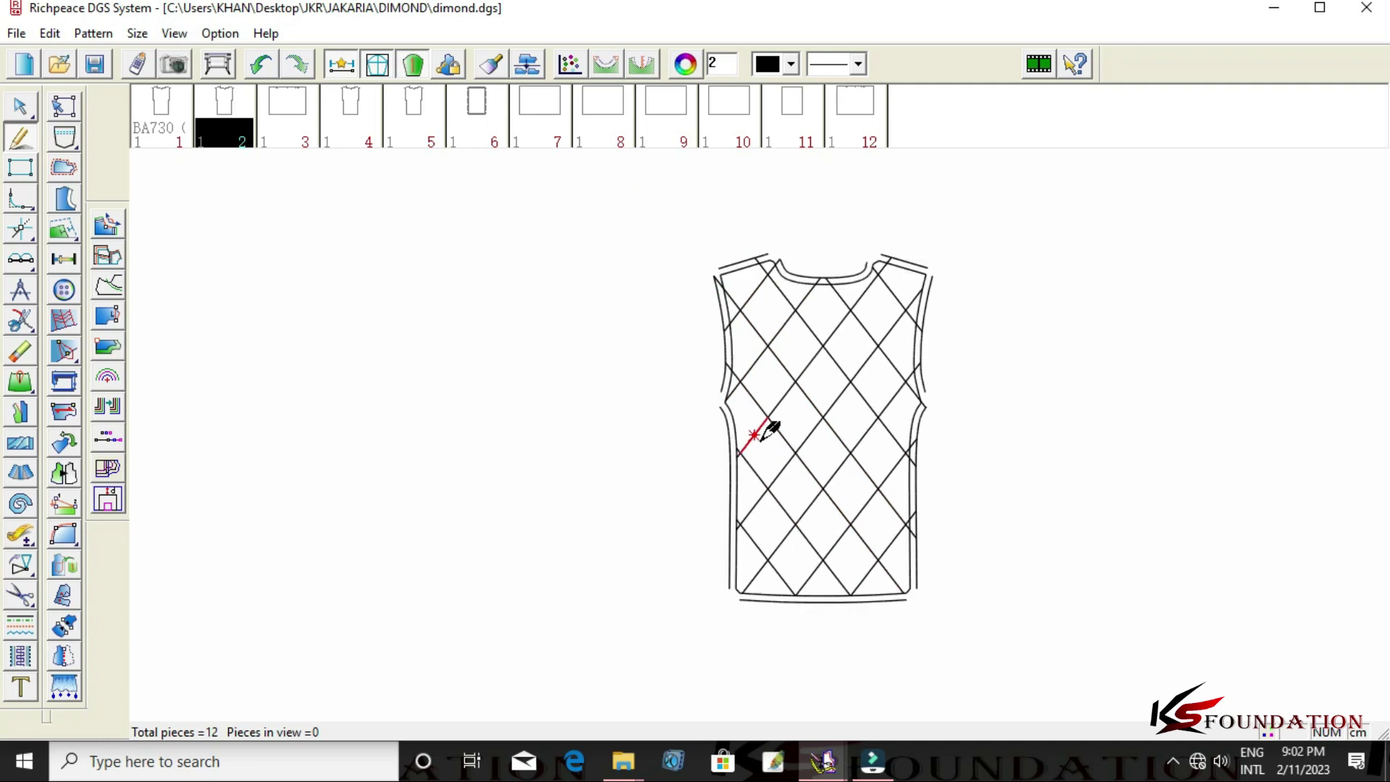
scroll(778, 427, "up", 1)
left_click(772, 515)
left_click(749, 456)
right_click(731, 605)
left_click(721, 607)
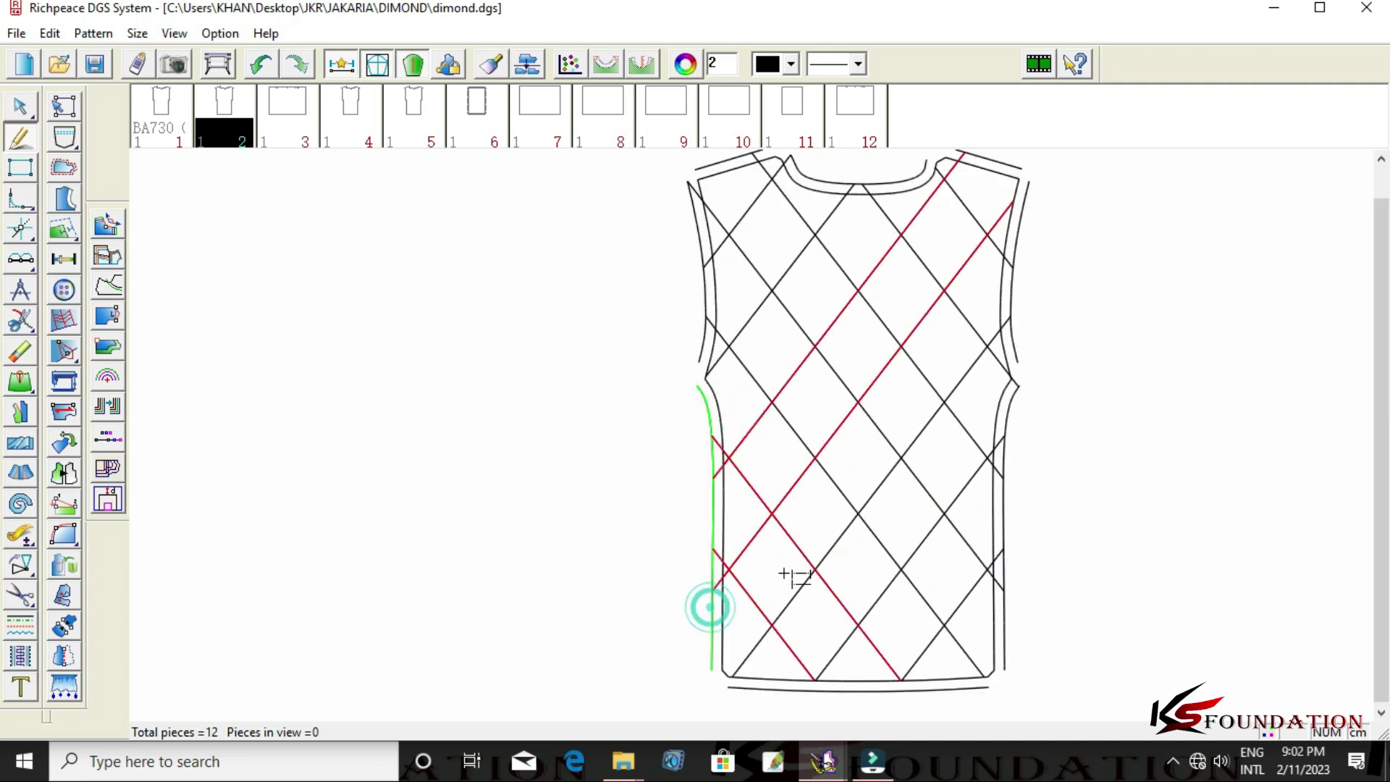
right_click(766, 567)
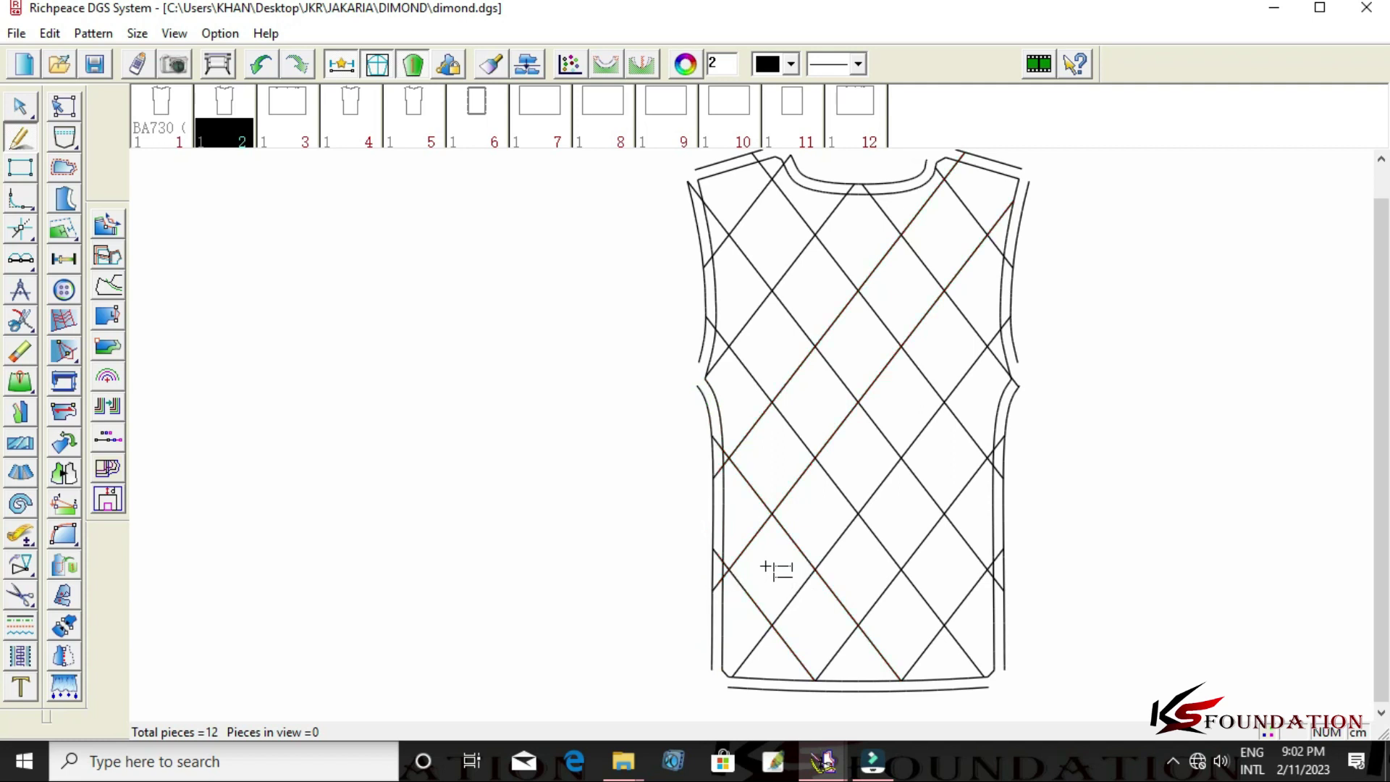
Extend the diamond diagonals near the hem down to the hem line.
scroll(779, 436, "down", 2)
scroll(781, 438, "down", 3)
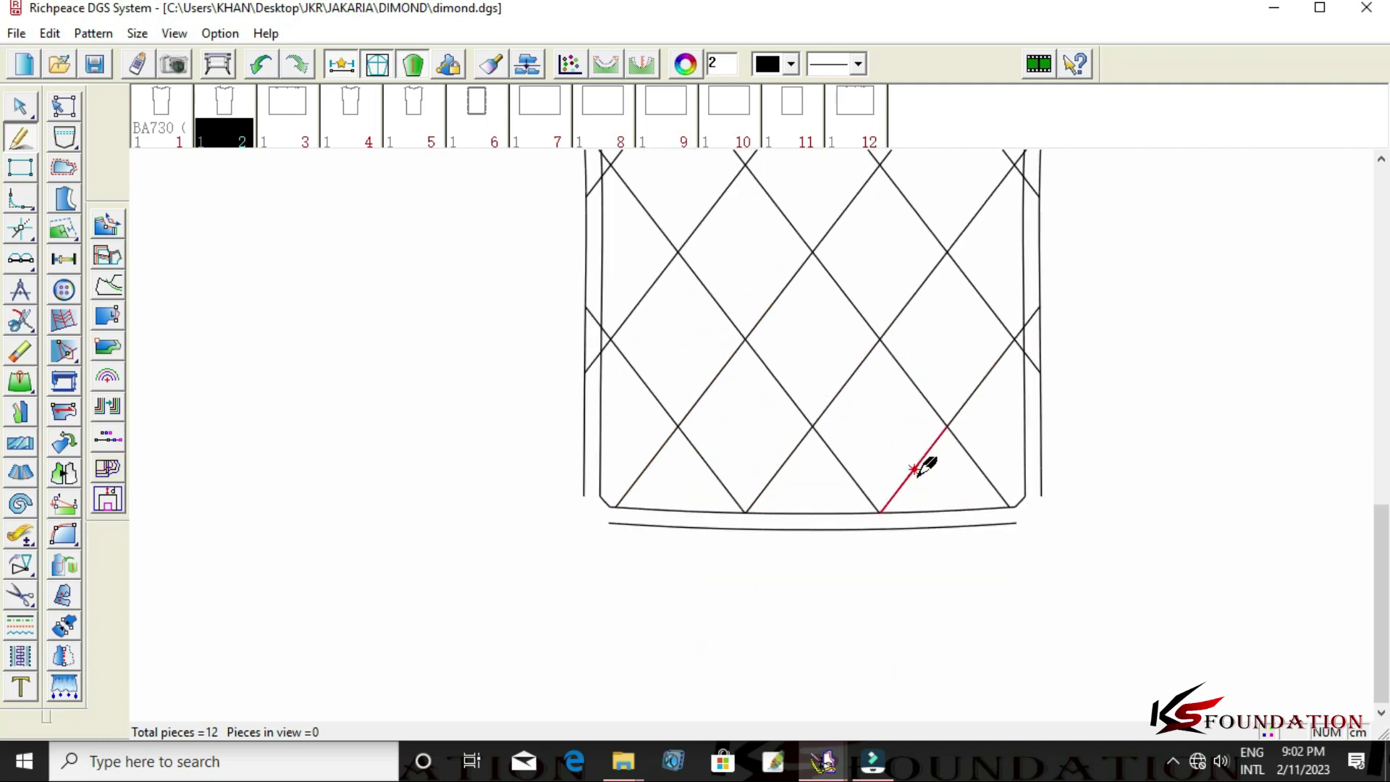
left_click_drag(1004, 455, 657, 452)
left_click(720, 529)
right_click(715, 534)
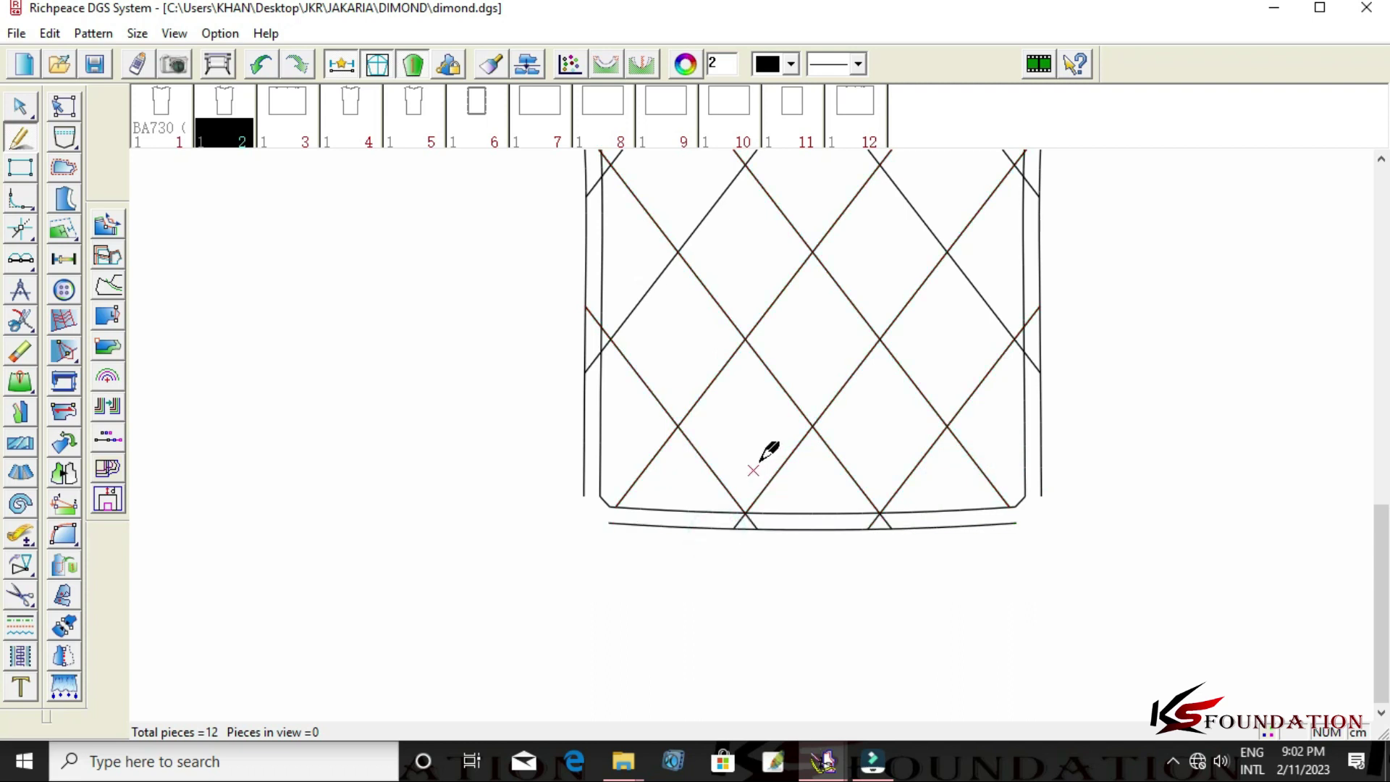
scroll(683, 455, "up", 3)
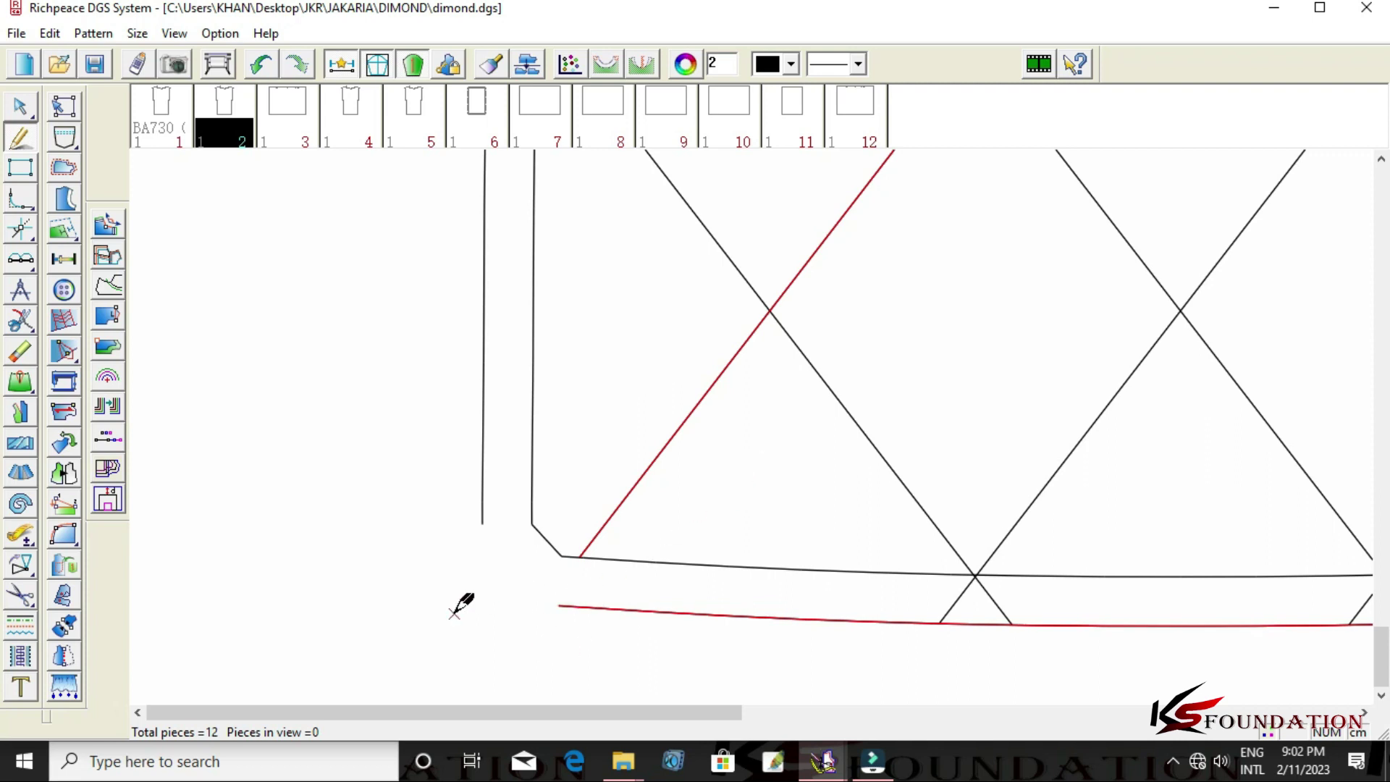
Join a left diagonal and the bottom hem line into a corner.
left_click(538, 605)
left_click(596, 410)
left_click(591, 648)
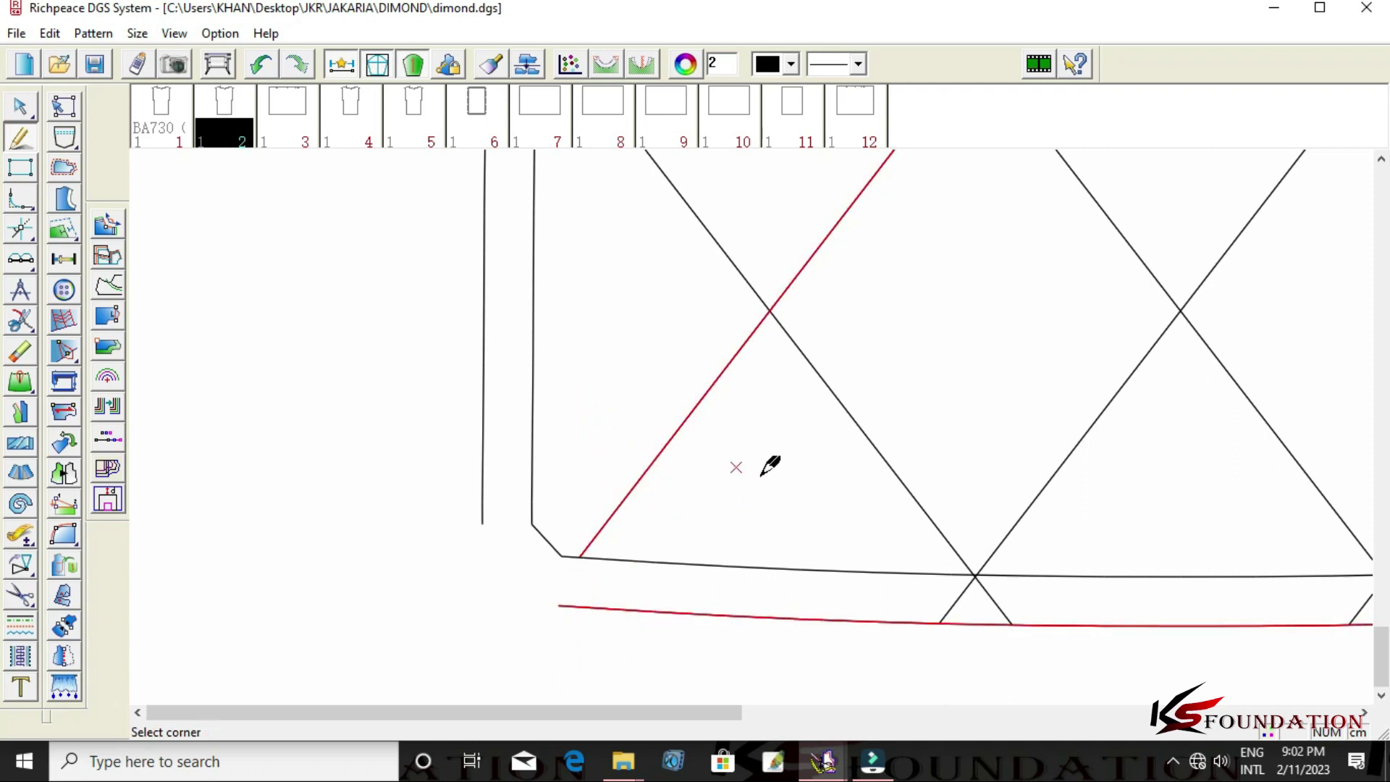
right_click(751, 519)
scroll(751, 520, "down", 2)
scroll(760, 413, "down", 1)
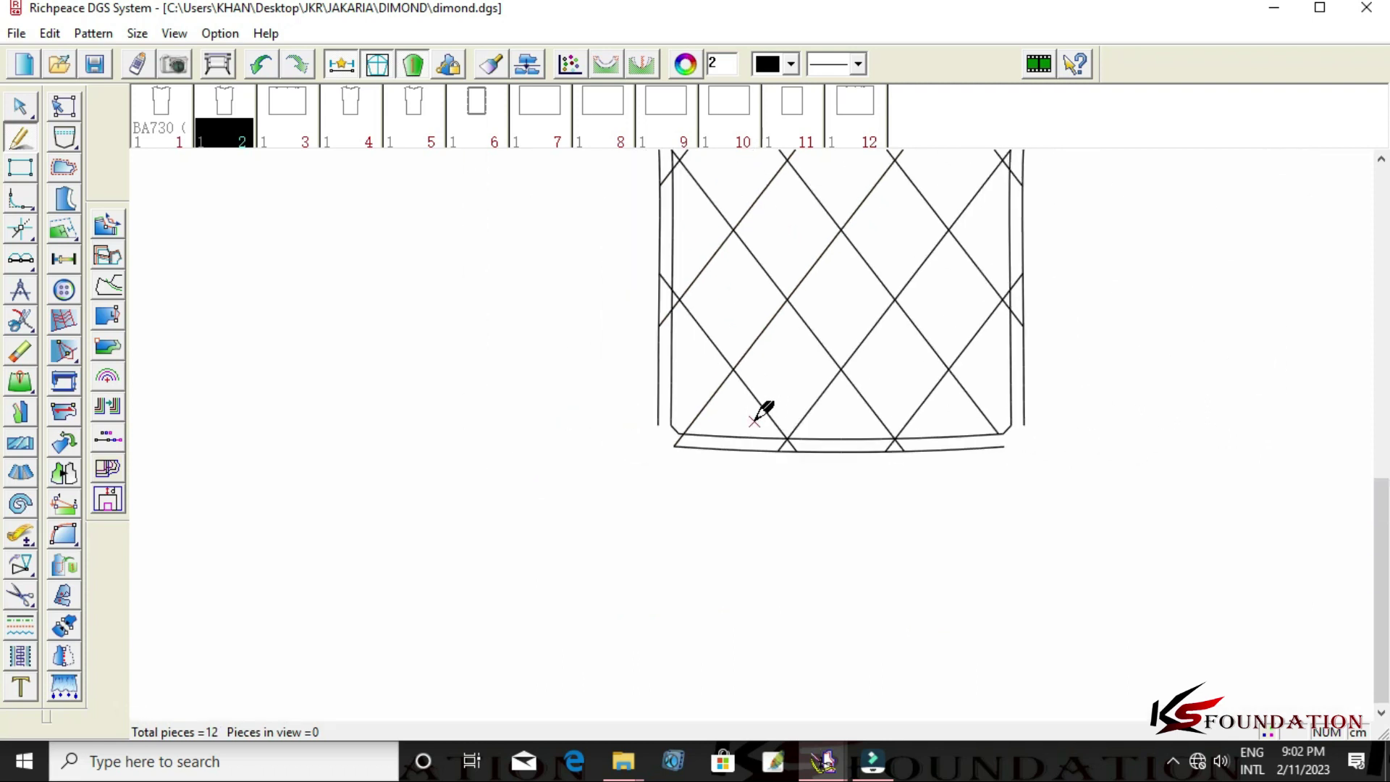
scroll(941, 428, "up", 1)
Join the bottom hem curve and the right diagonal into a corner.
left_click(975, 455)
right_click(956, 422)
left_click(975, 530)
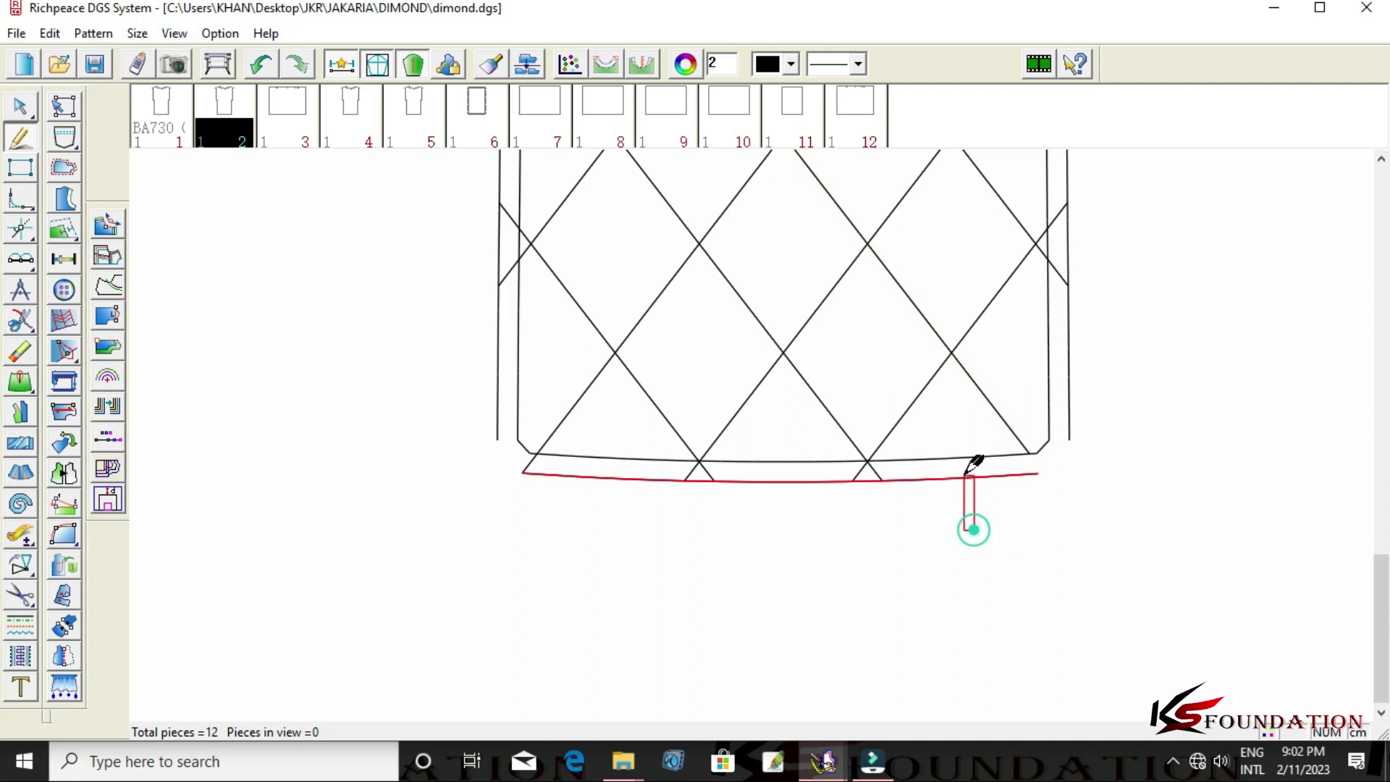
left_click(986, 394)
right_click(974, 420)
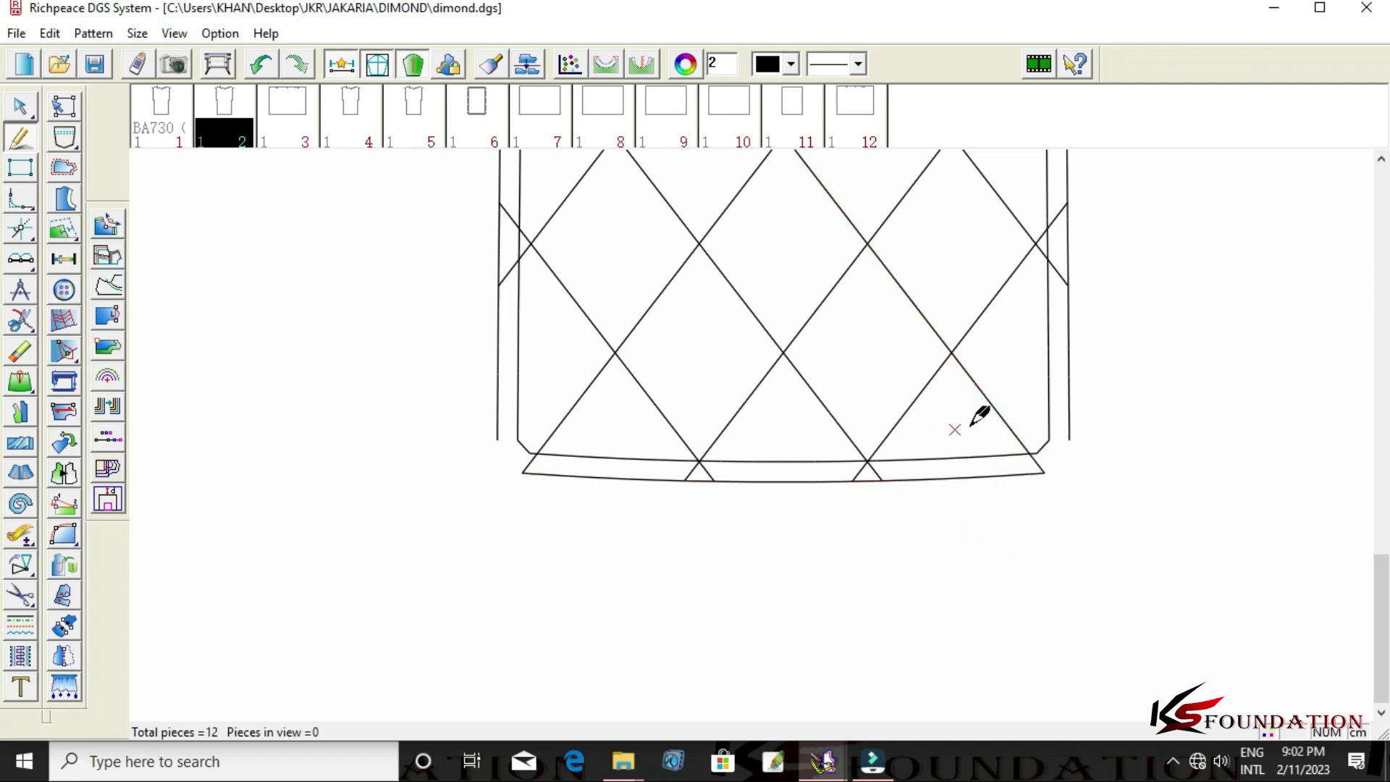
scroll(981, 415, "down", 2)
scroll(785, 366, "down", 1)
scroll(760, 424, "up", 1)
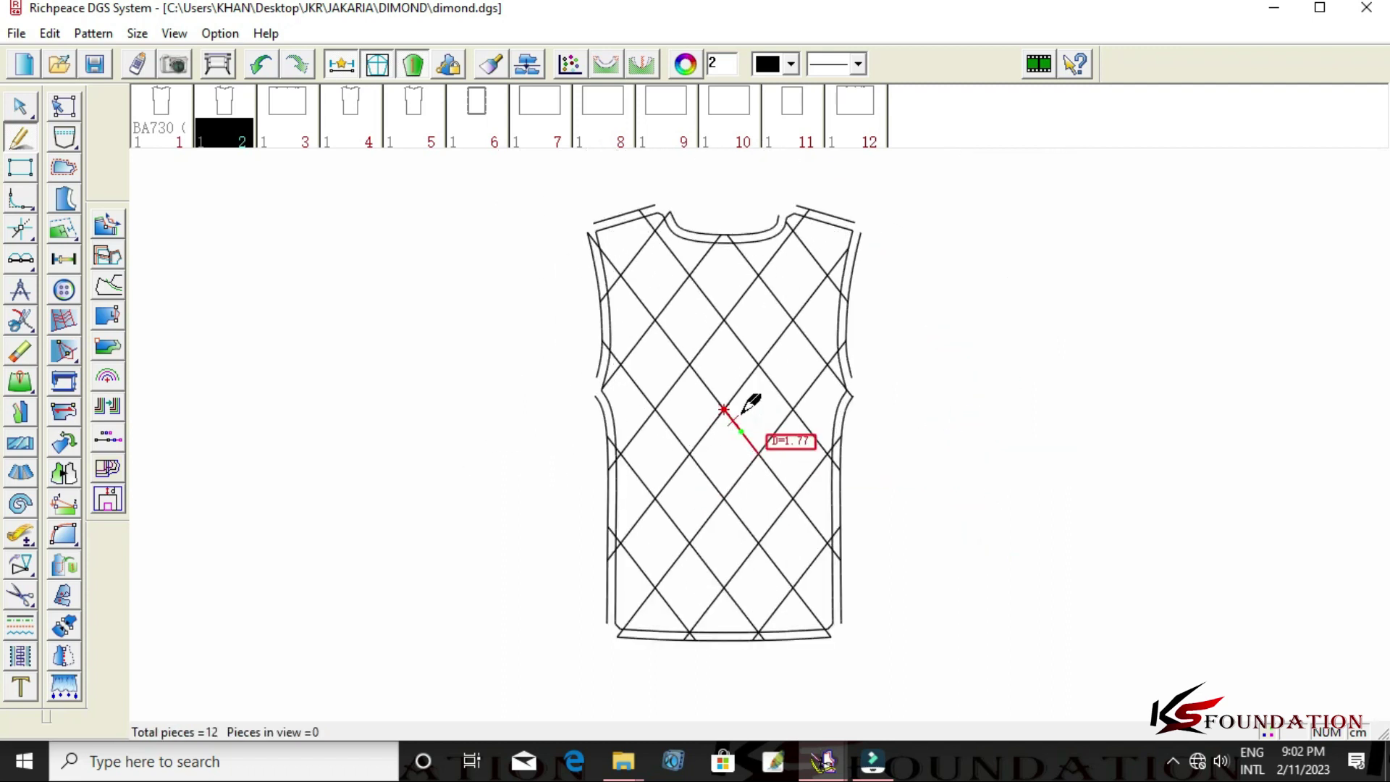
Corner the long upper-right diagonal onto the outer right armhole curve.
scroll(770, 424, "up", 1)
left_click_drag(882, 314, 884, 562)
left_click(931, 486)
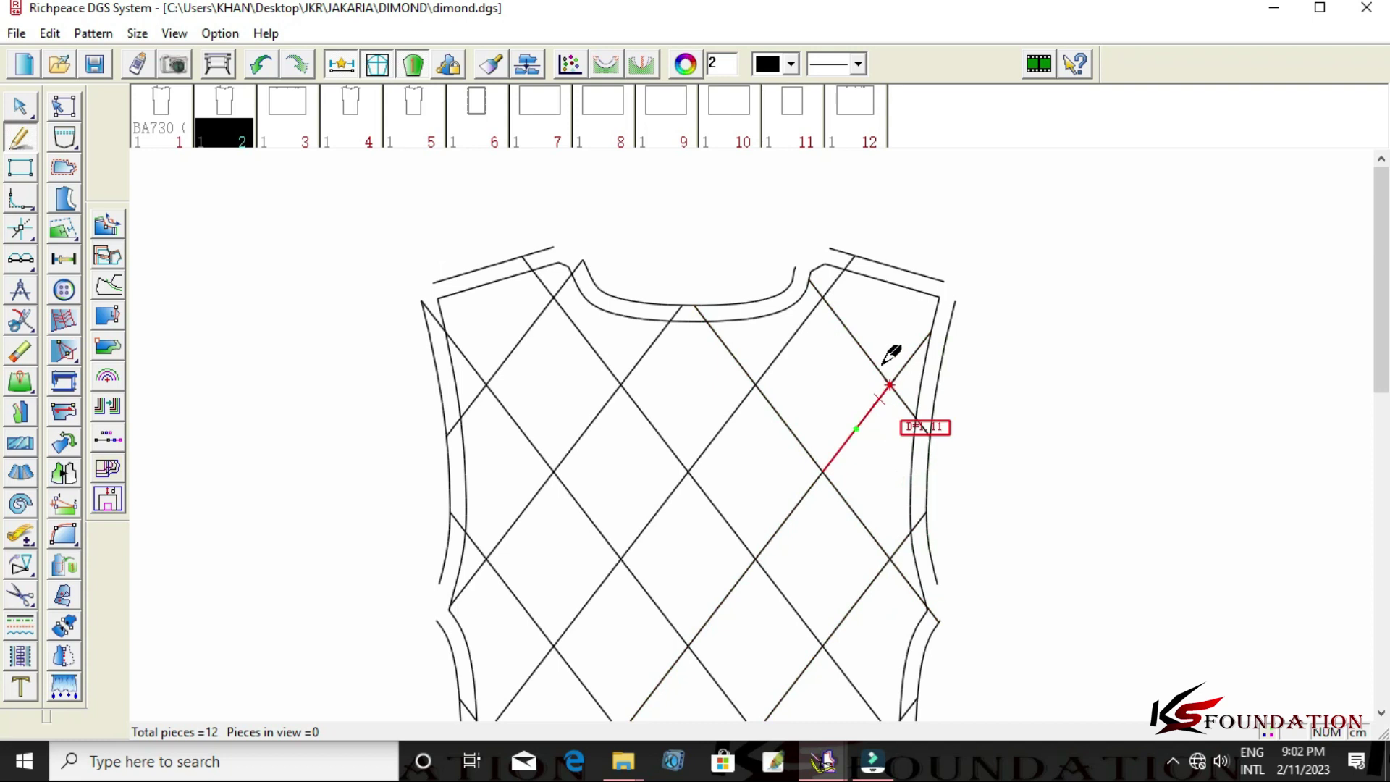
left_click(898, 319)
left_click(981, 292)
left_click(953, 323)
scroll(919, 311, "up", 2)
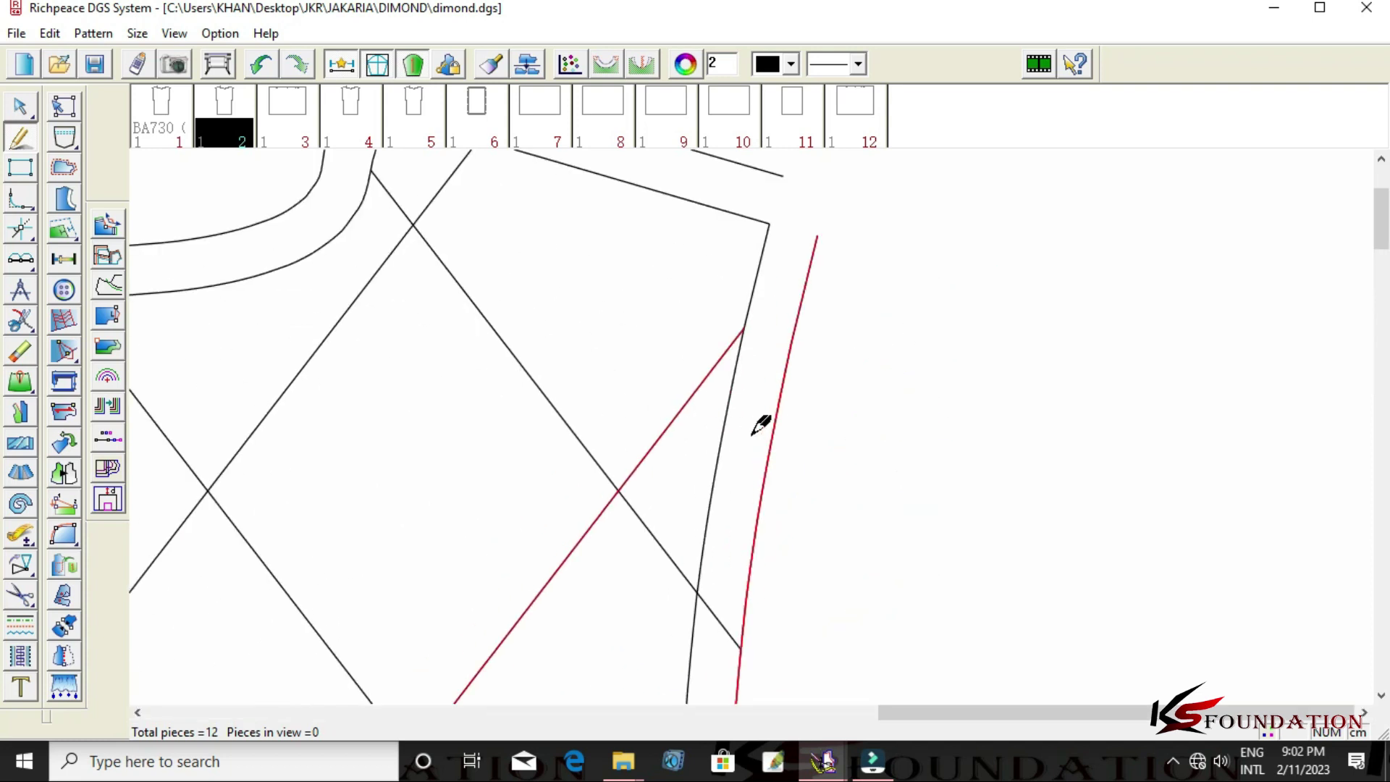
right_click(757, 362)
left_click(757, 355)
scroll(756, 376, "down", 2)
scroll(755, 413, "down", 1)
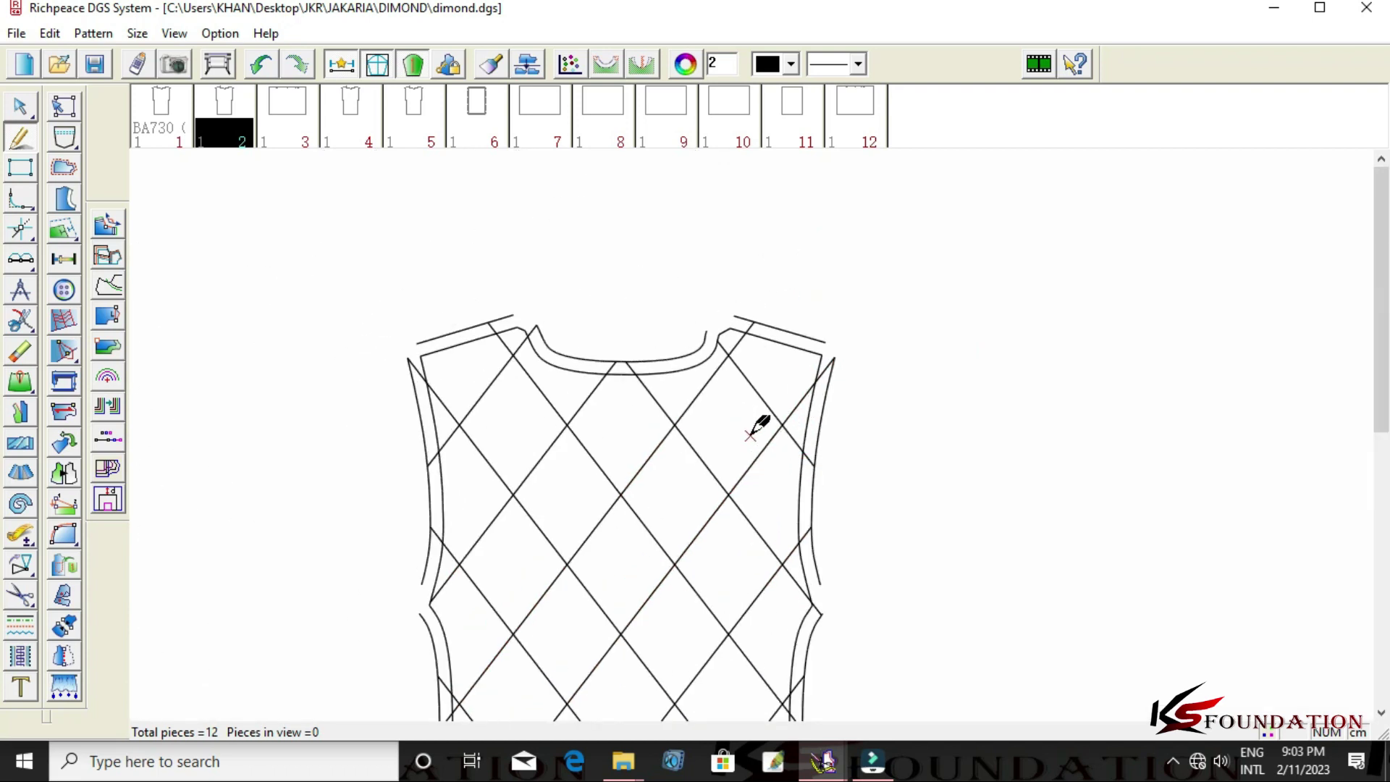
scroll(751, 435, "up", 2)
Connect the remaining diagonal to the inner neckline end.
left_click(757, 326)
right_click(568, 181)
scroll(761, 413, "down", 2)
scroll(771, 442, "down", 2)
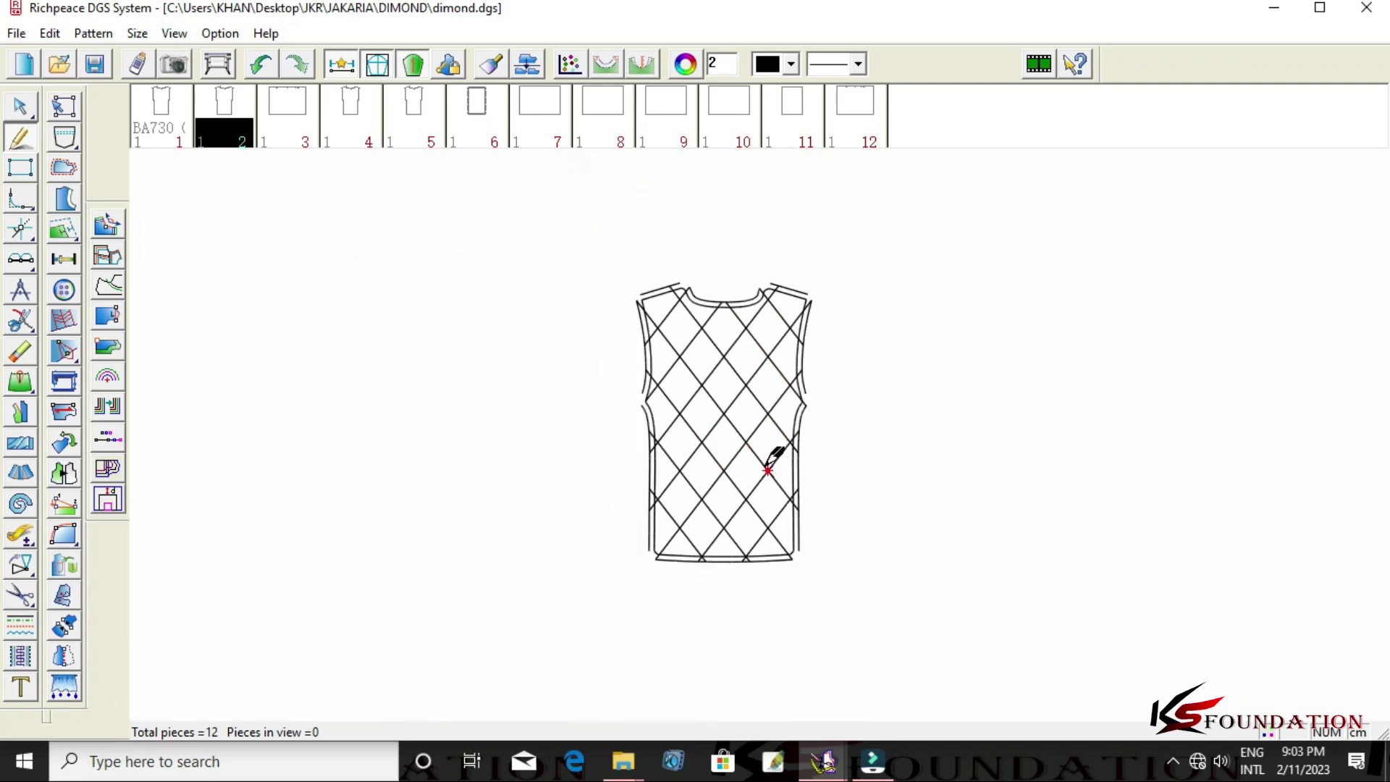
scroll(772, 441, "up", 1)
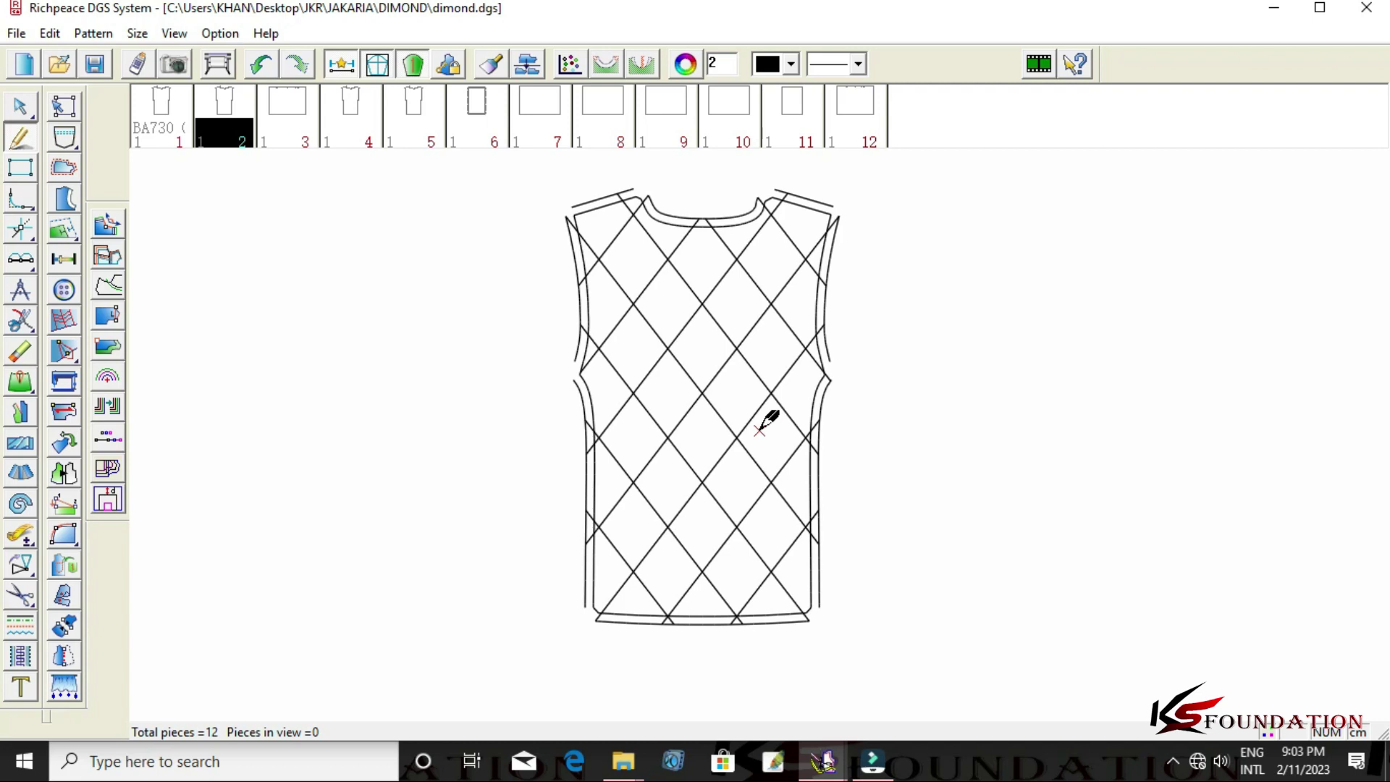
Erase the duplicate outer lines on both shoulders, right armhole, both side seams, hem and left armhole.
right_click(398, 278)
left_click(459, 341)
left_click(609, 194)
left_click(825, 201)
left_click(830, 257)
left_click(828, 403)
left_click(838, 230)
left_click(766, 621)
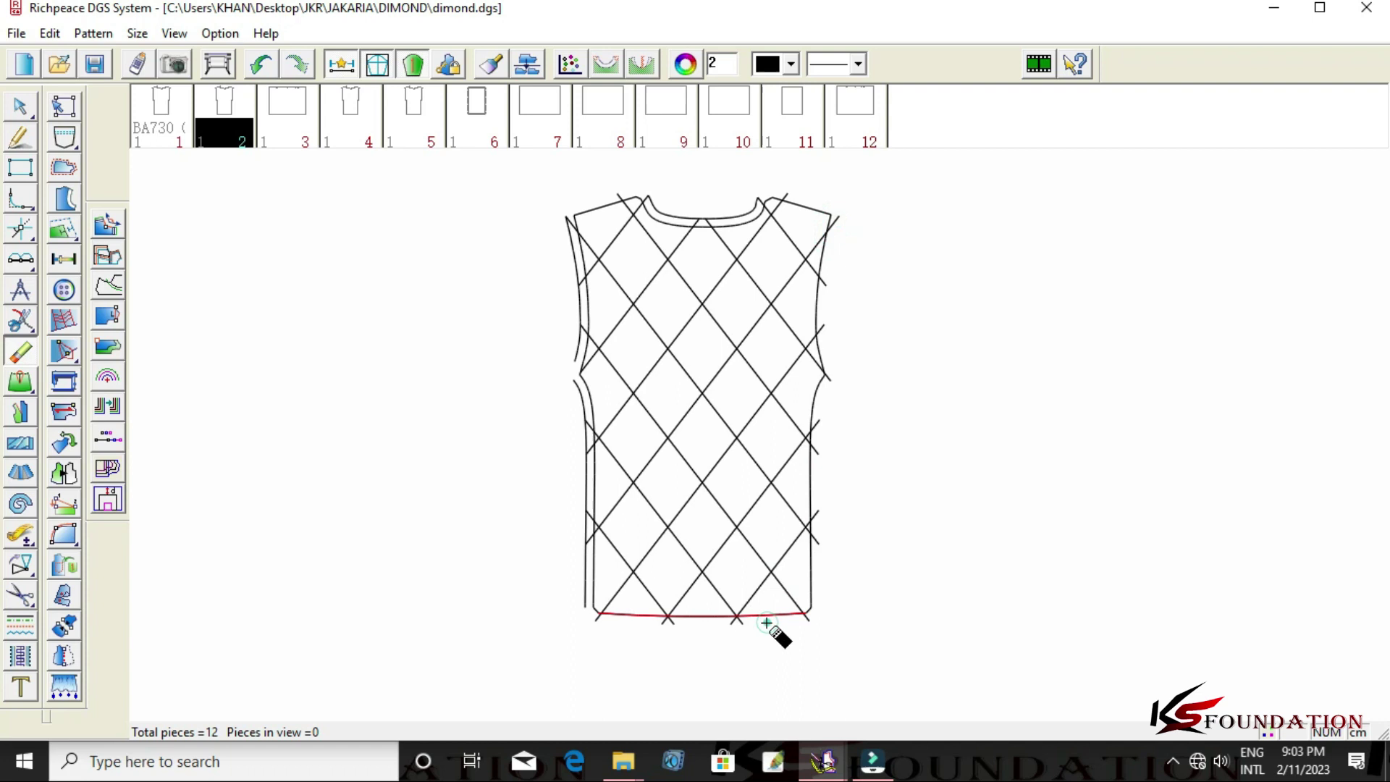
left_click(580, 539)
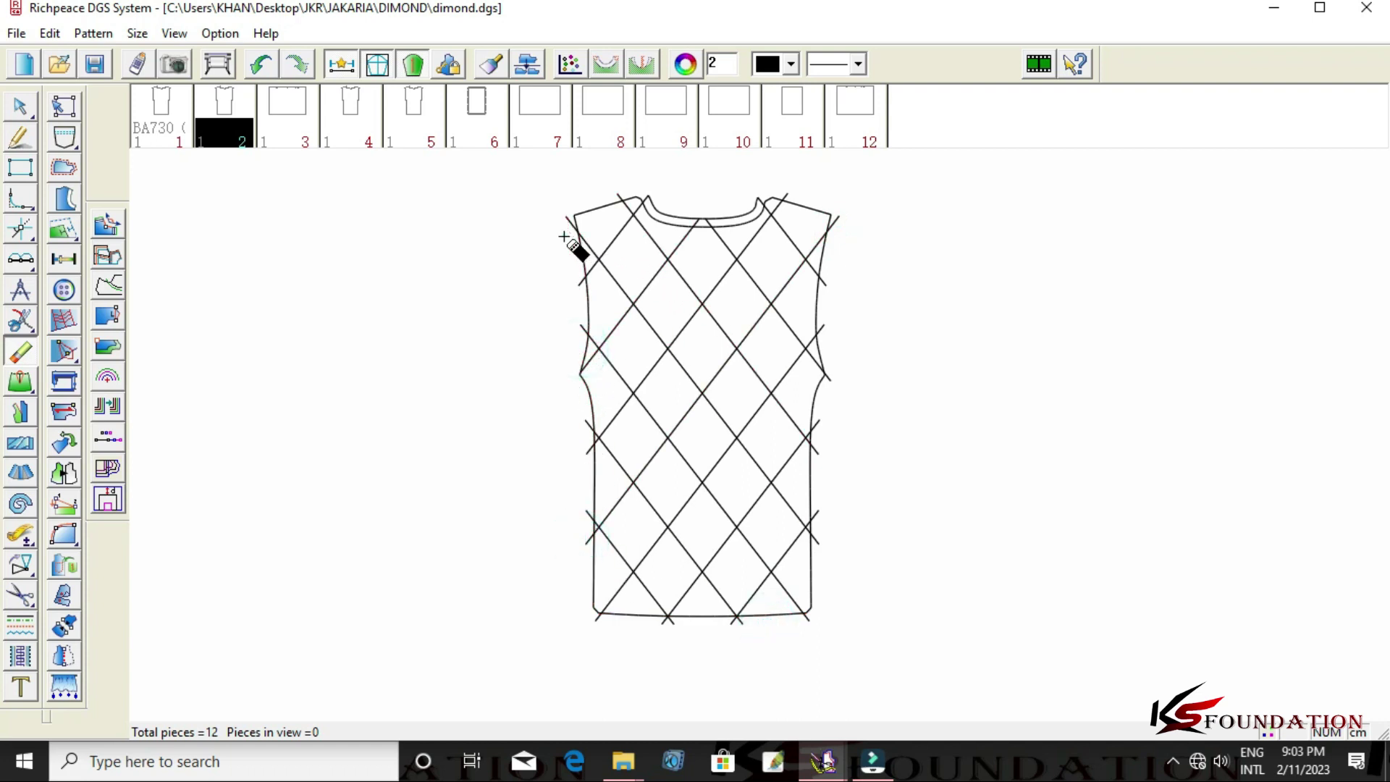
left_click(564, 237)
scroll(768, 449, "up", 1)
scroll(757, 445, "down", 1)
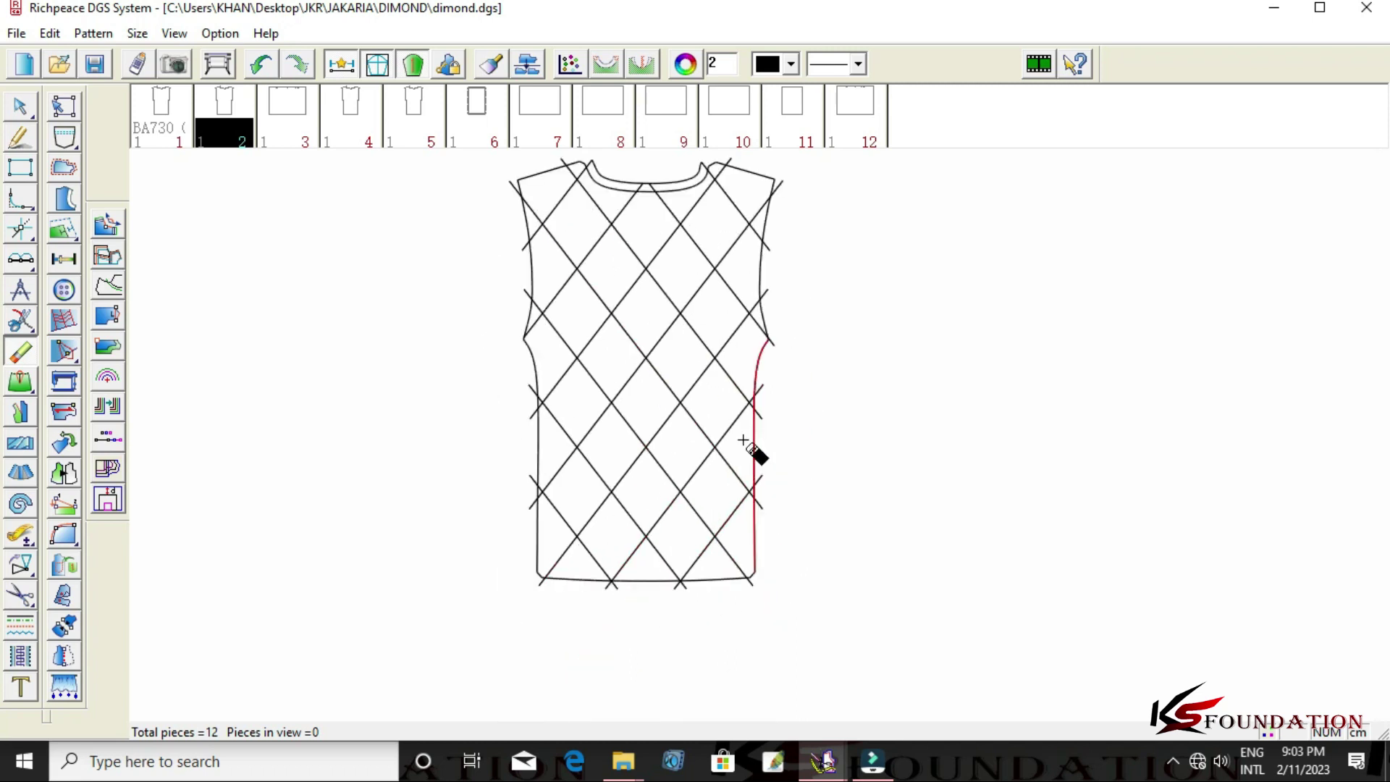
scroll(742, 443, "up", 1)
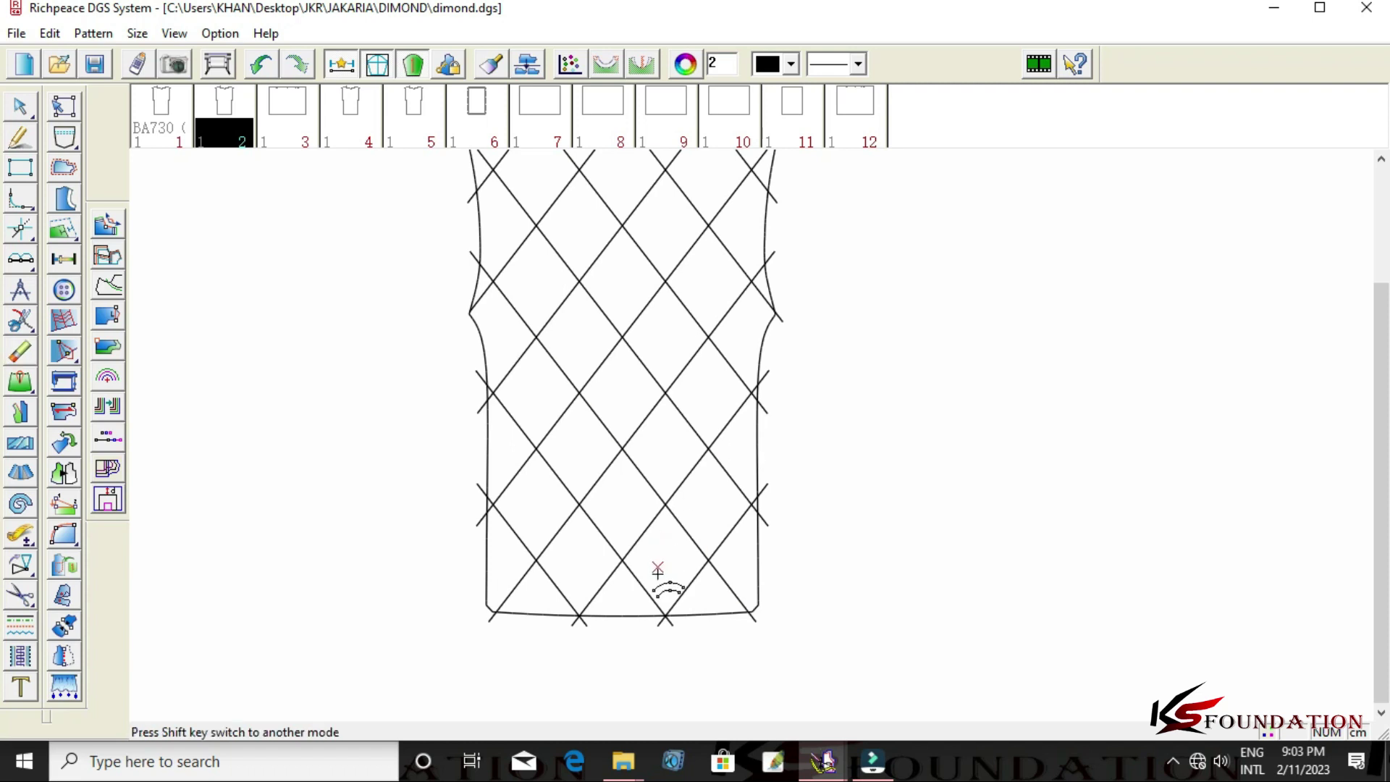
Add parallel offset lines beside both diagonal groups on the right side of the vest.
scroll(771, 475, "up", 1)
left_click(792, 487)
left_click(782, 462)
left_click(794, 461)
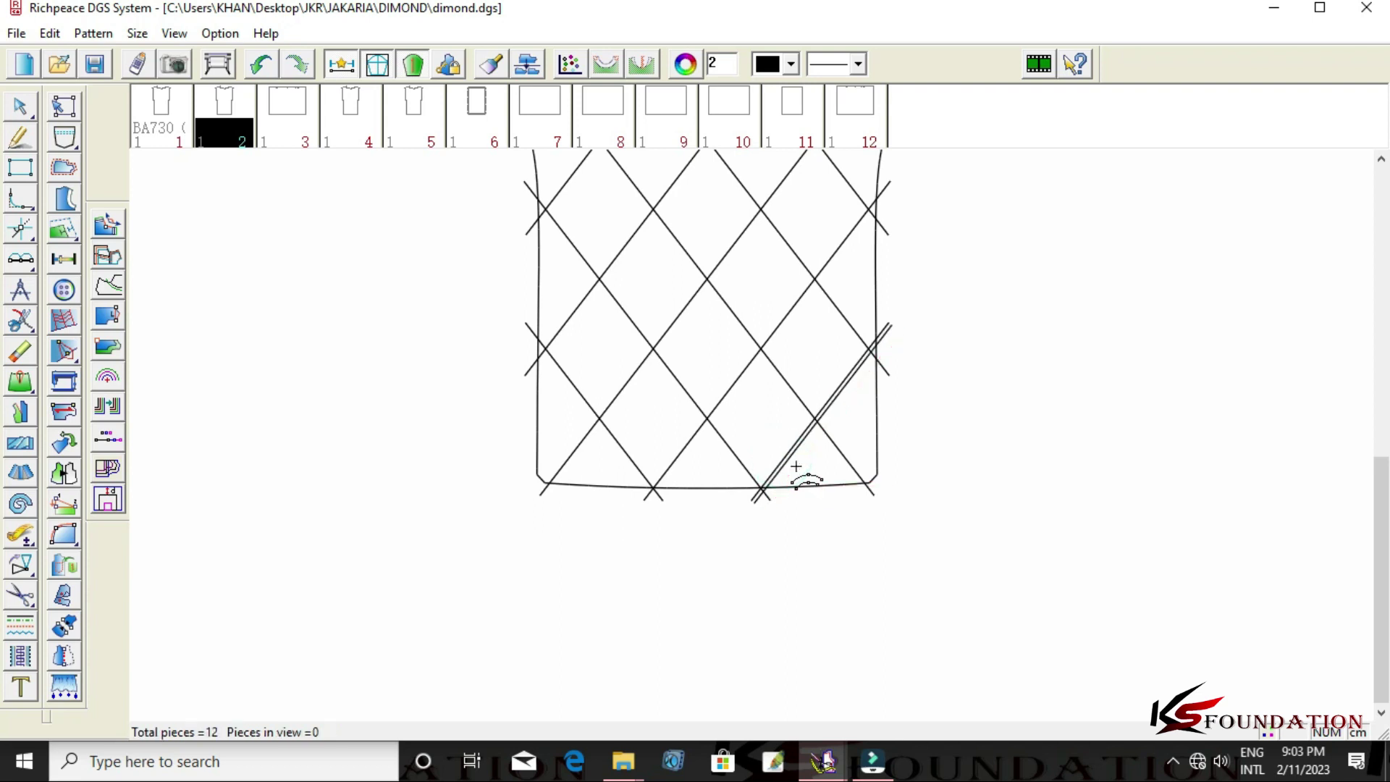
left_click(785, 438)
scroll(755, 441, "up", 1)
left_click(796, 435)
left_click(779, 409)
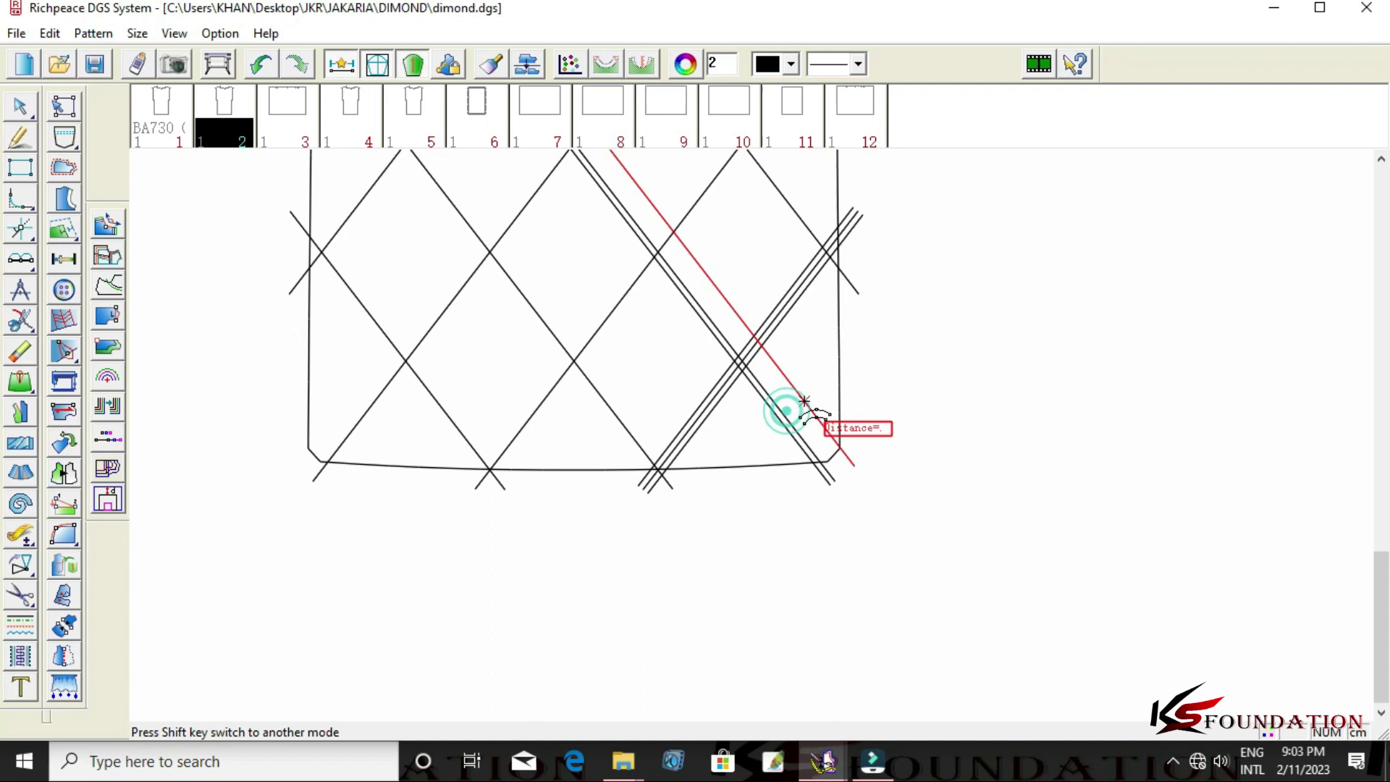
scroll(747, 410, "up", 1)
scroll(749, 395, "up", 1)
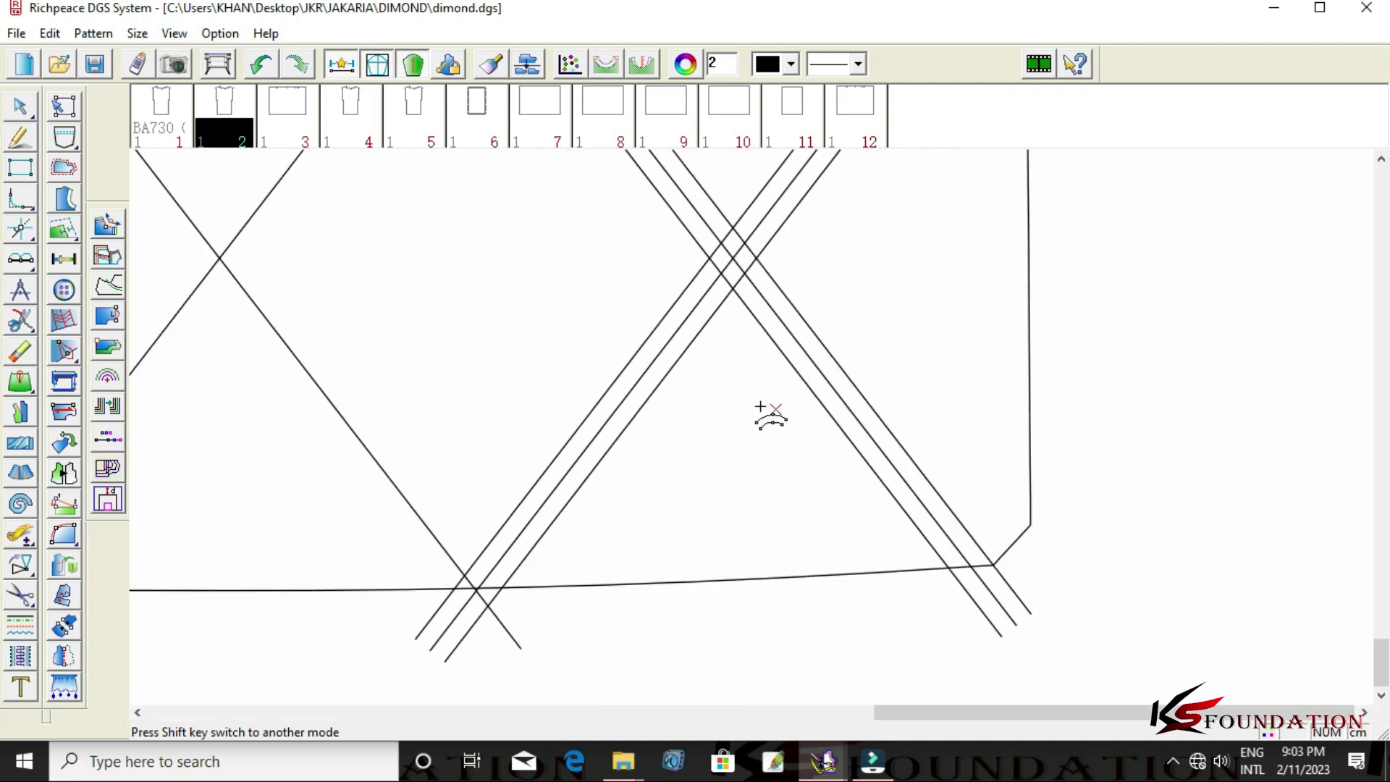
scroll(760, 407, "down", 2)
Offset the central descending and ascending diagonals with parallel copies.
left_click(596, 418)
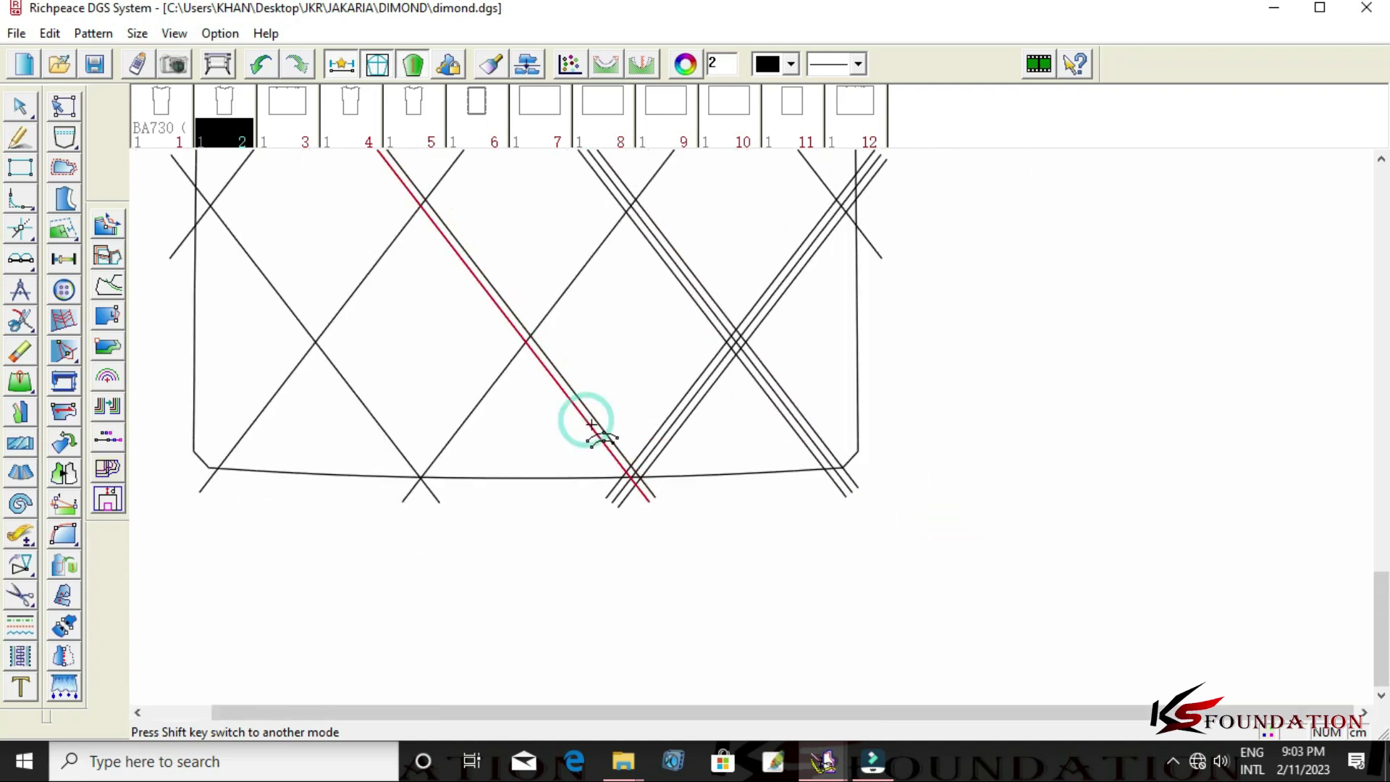
left_click(586, 426)
left_click(486, 391)
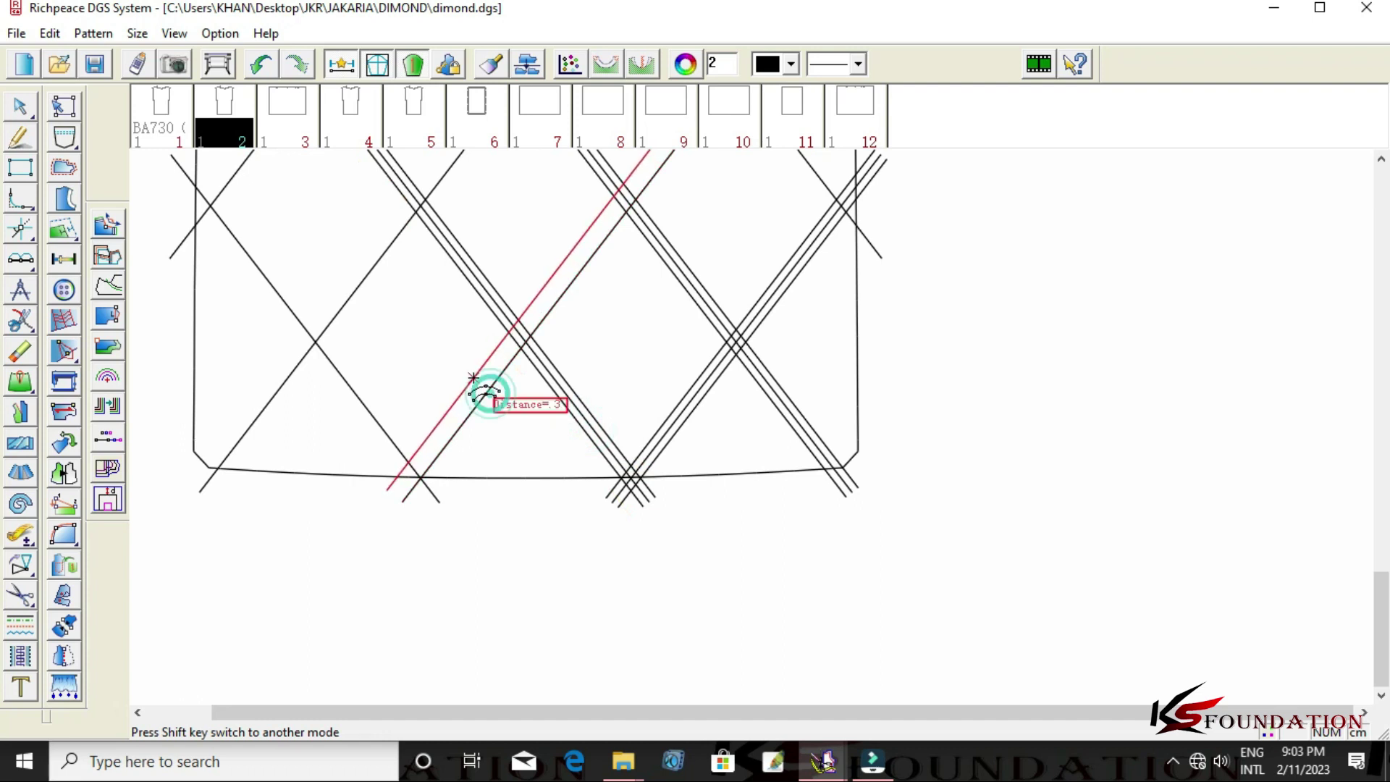
left_click(478, 396)
scroll(724, 434, "down", 1)
scroll(773, 431, "up", 1)
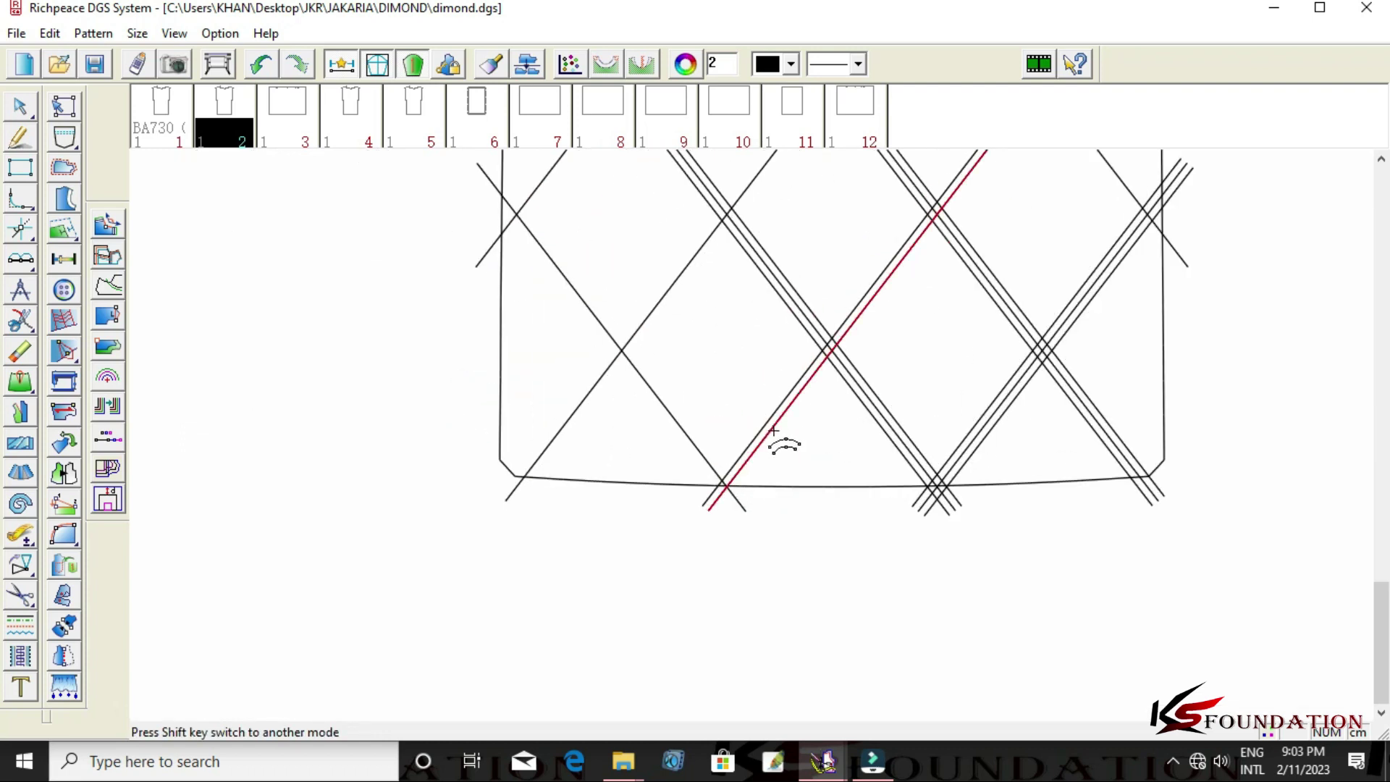
scroll(775, 437, "down", 1)
scroll(688, 436, "up", 1)
left_click(478, 413)
scroll(728, 440, "down", 1)
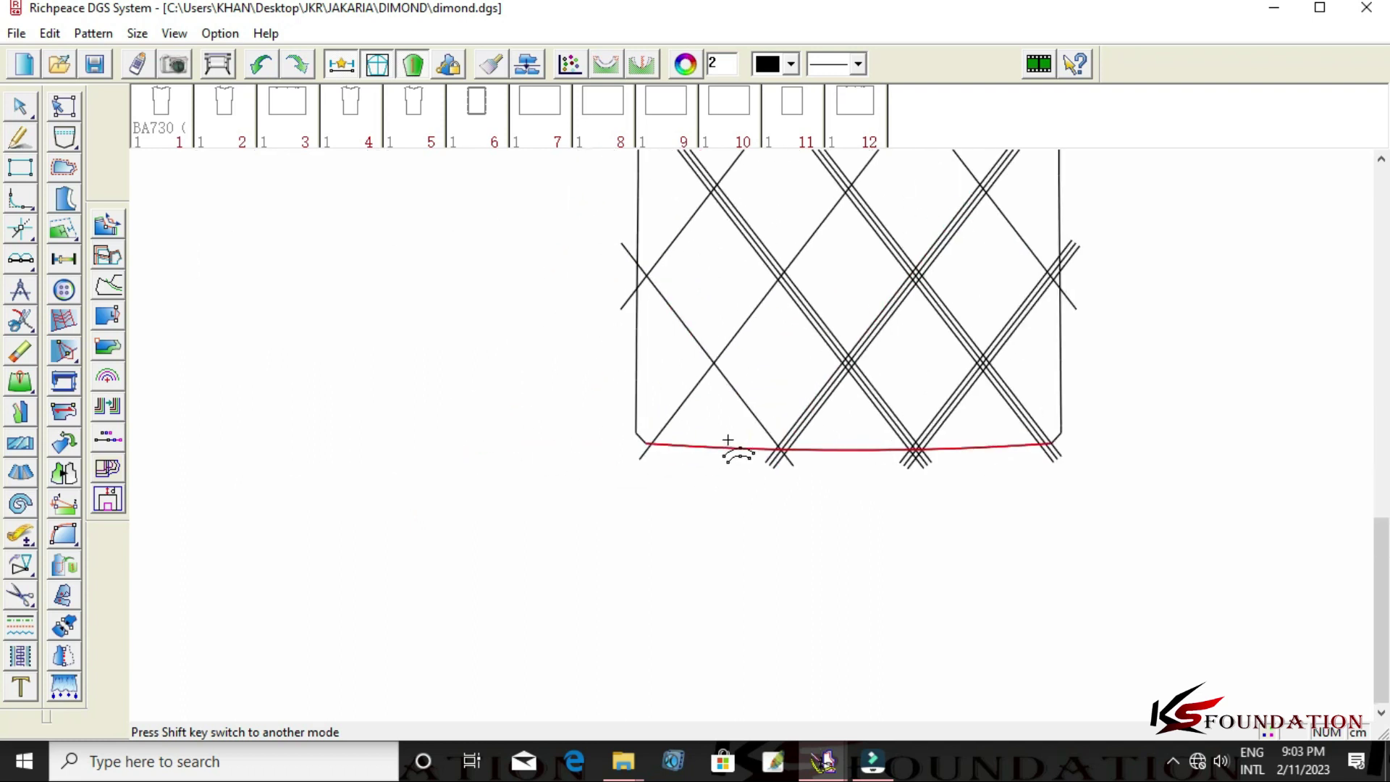
scroll(739, 414, "up", 1)
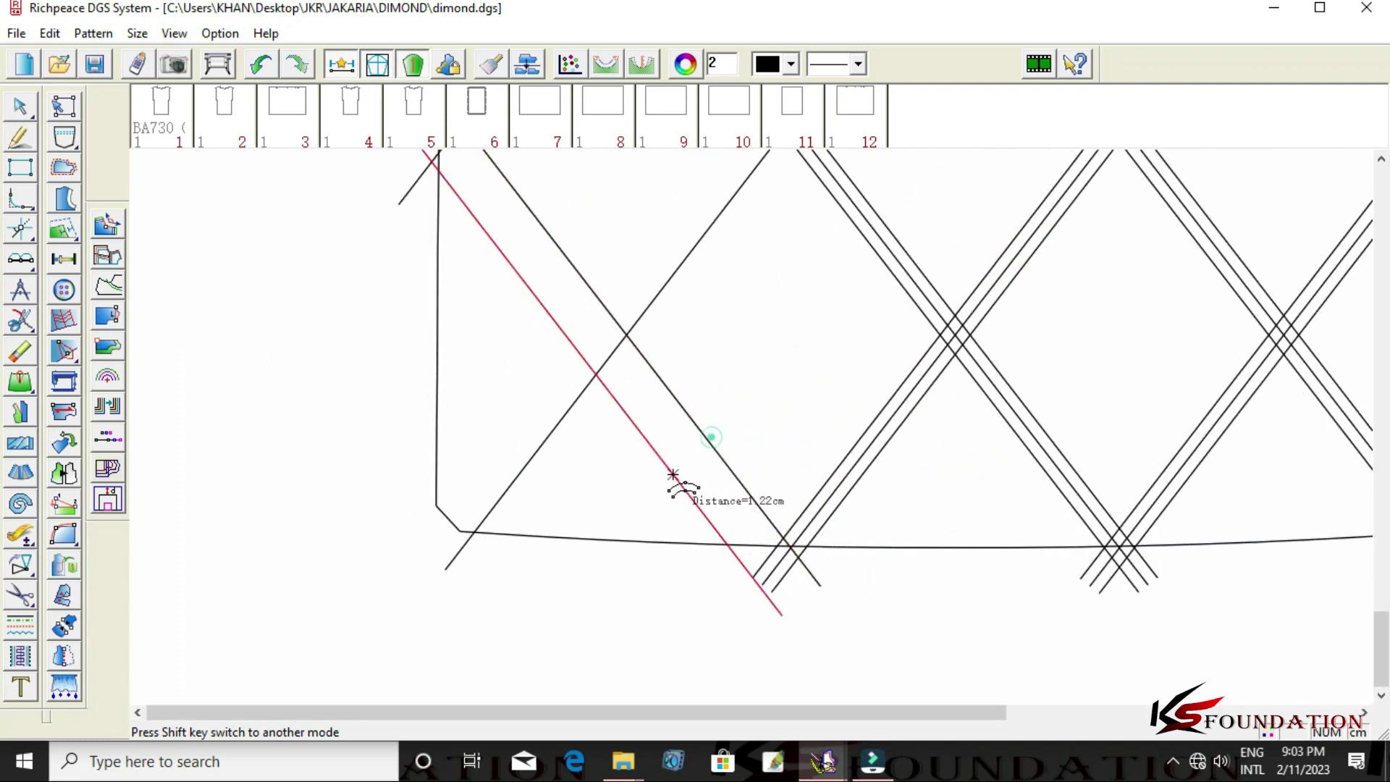
Triple the diagonals near the left edge and the neckline with parallel lines.
left_click(703, 449)
left_click(739, 435)
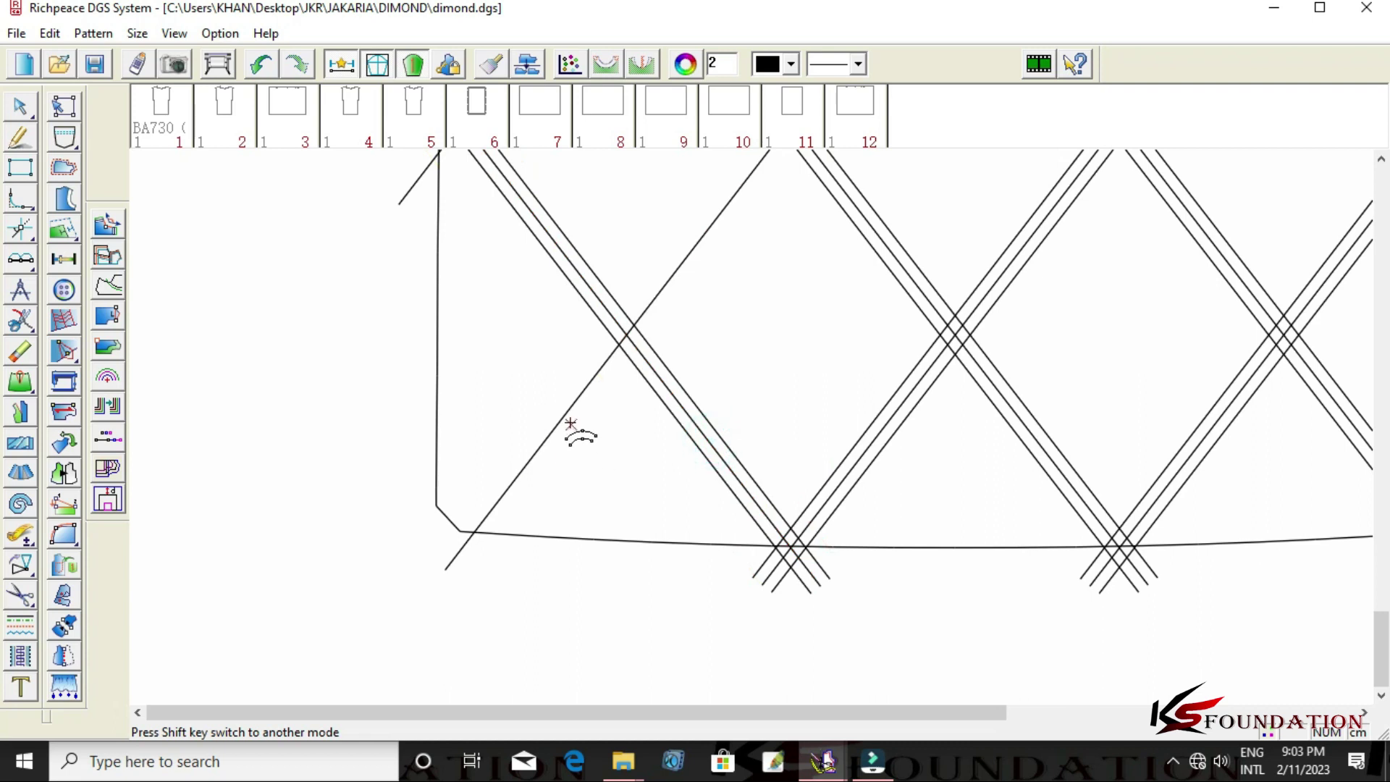
left_click(567, 423)
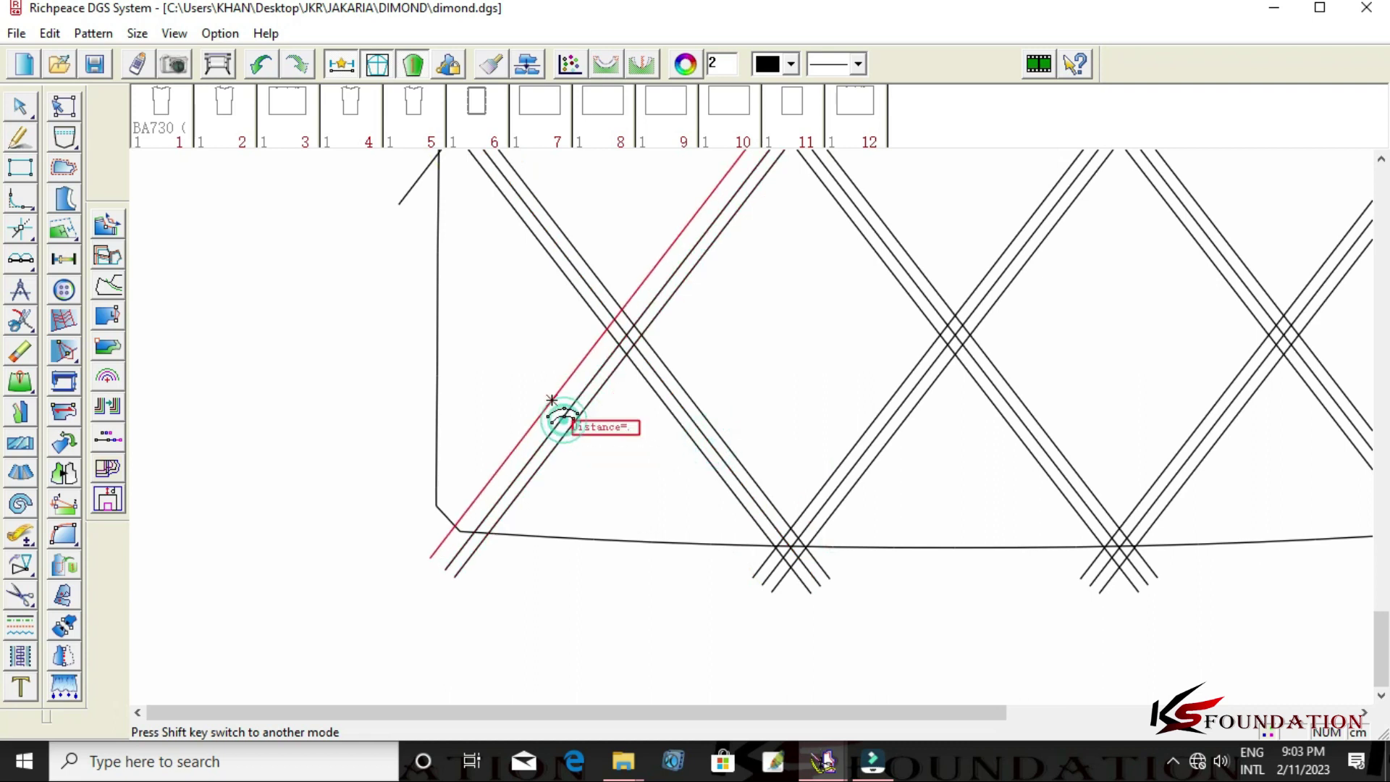
scroll(752, 428, "down", 1)
scroll(752, 428, "down", 1)
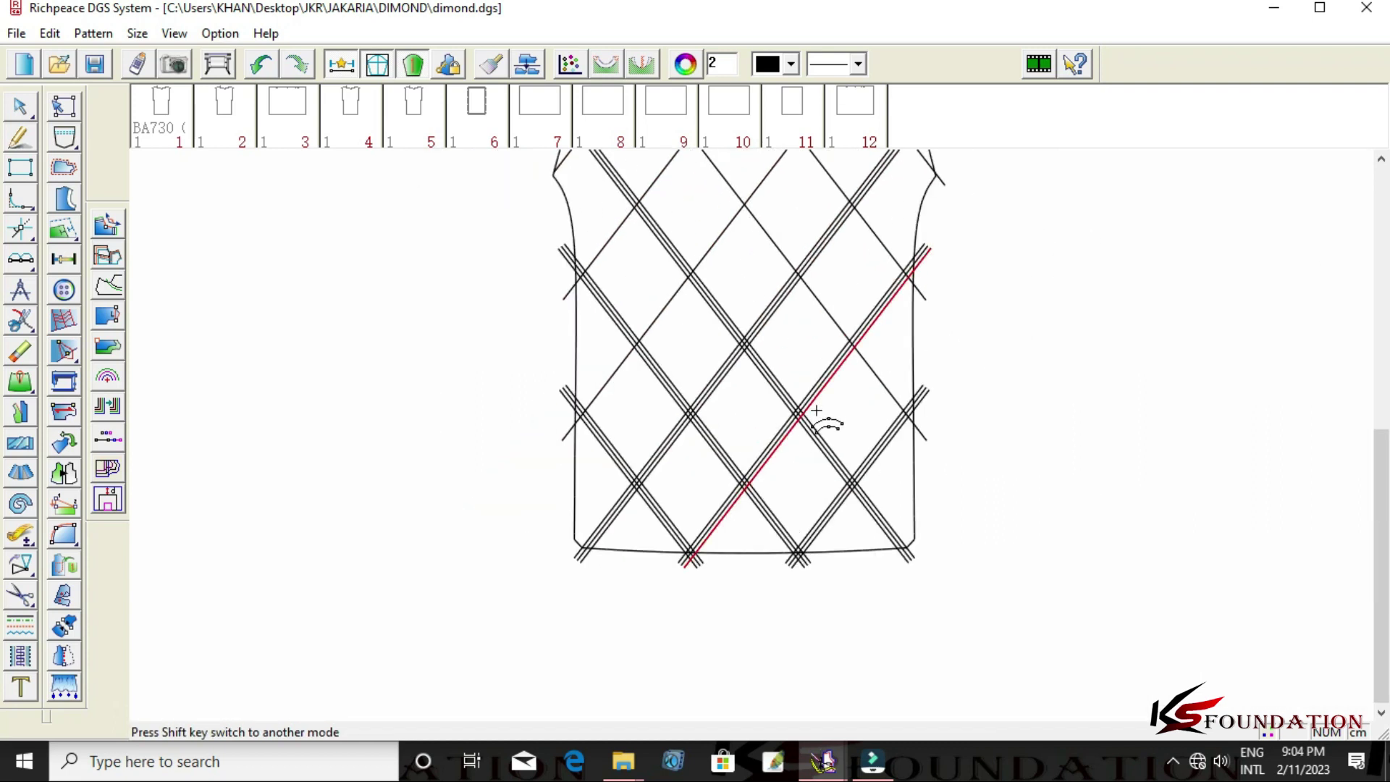
scroll(816, 410, "up", 1)
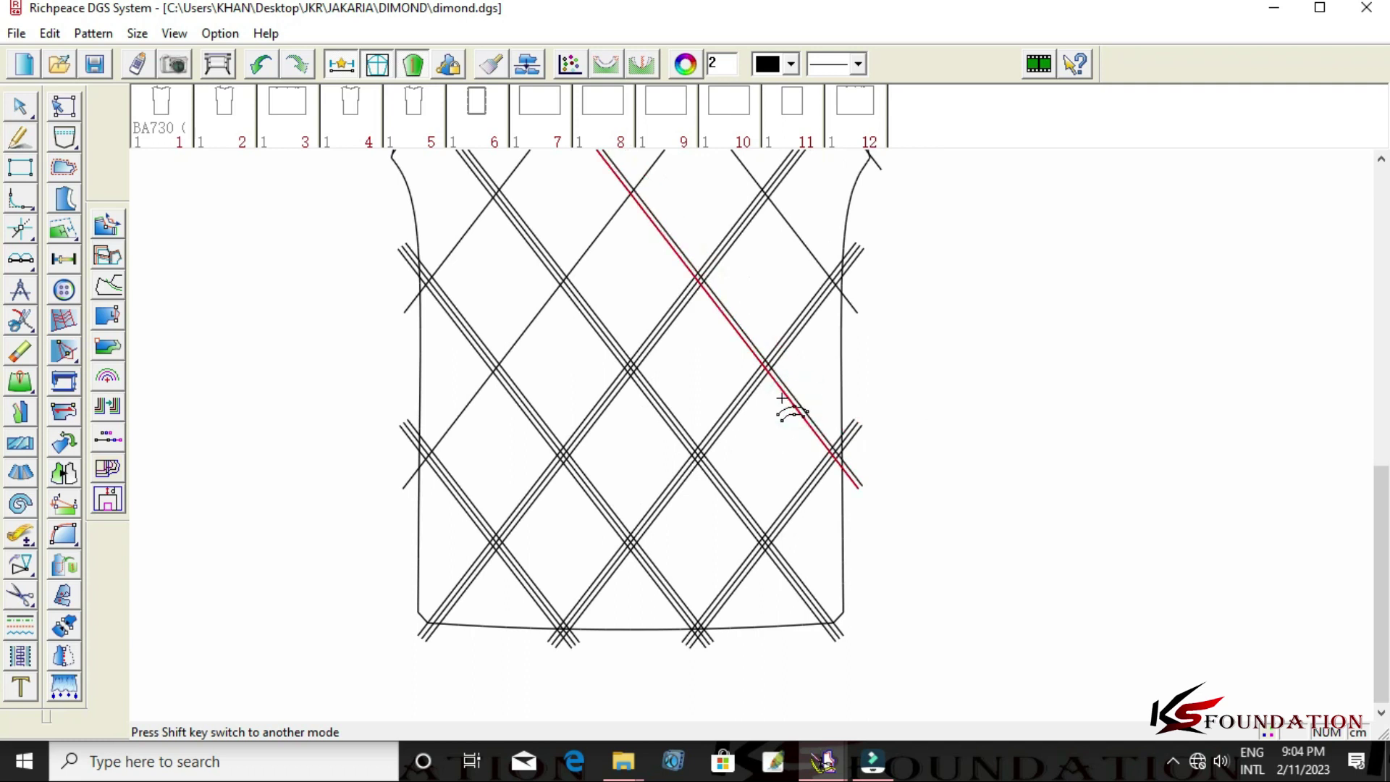
left_click(779, 397)
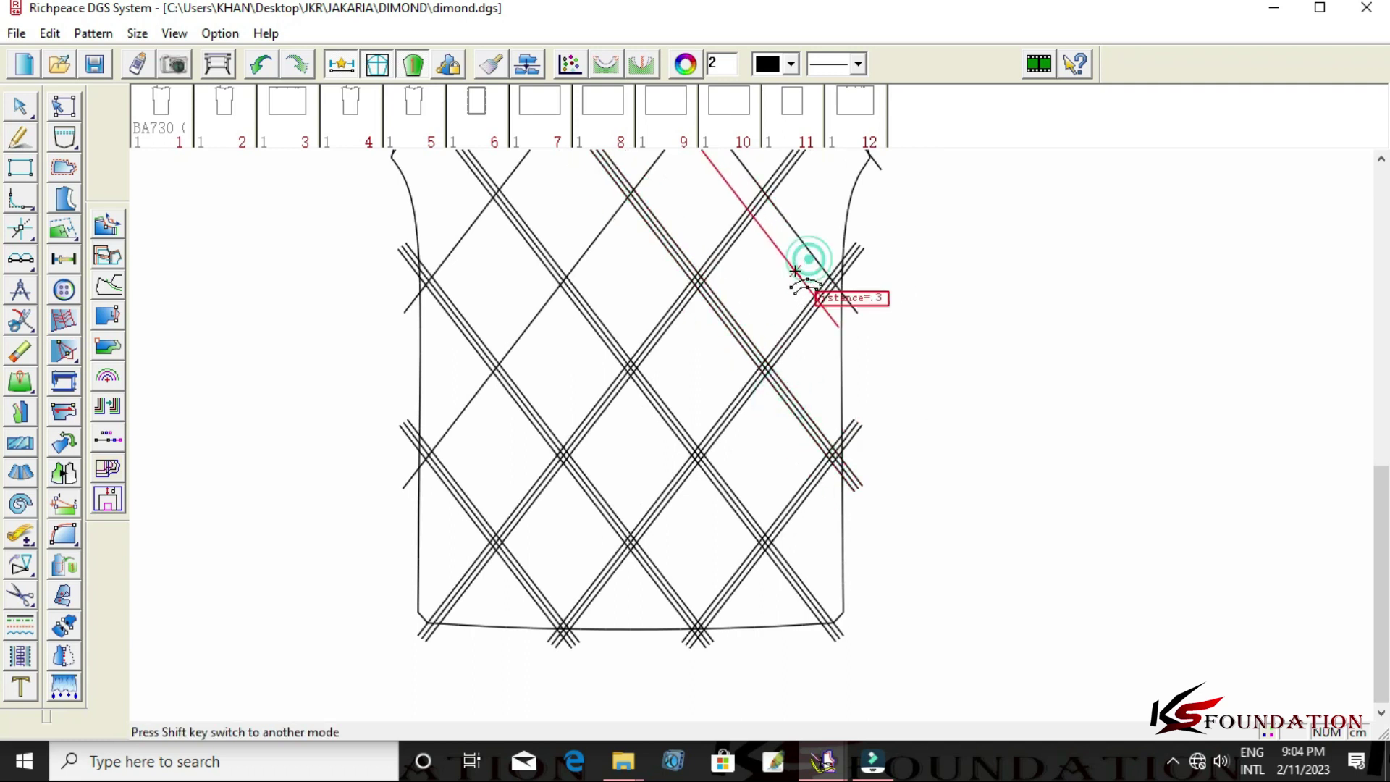
scroll(752, 435, "down", 1)
scroll(752, 434, "up", 1)
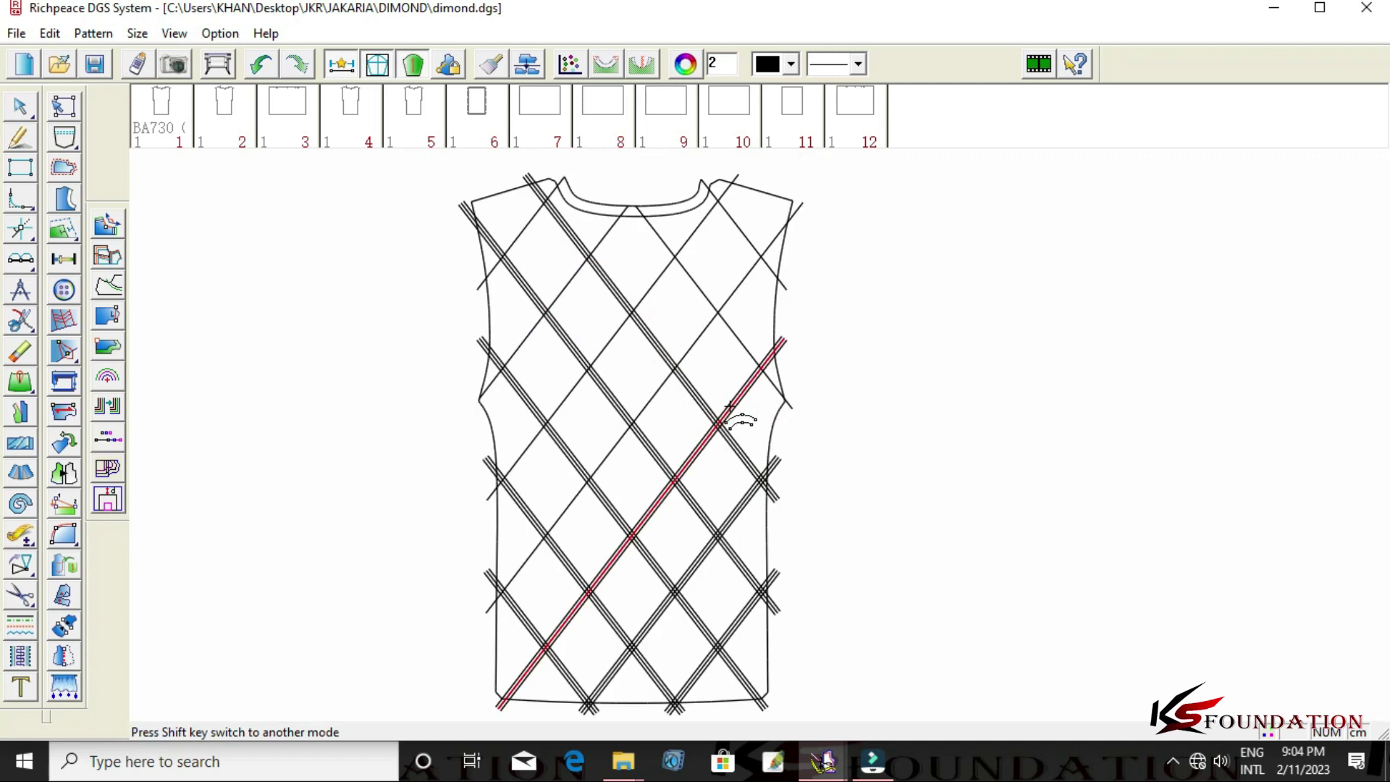
left_click(701, 344)
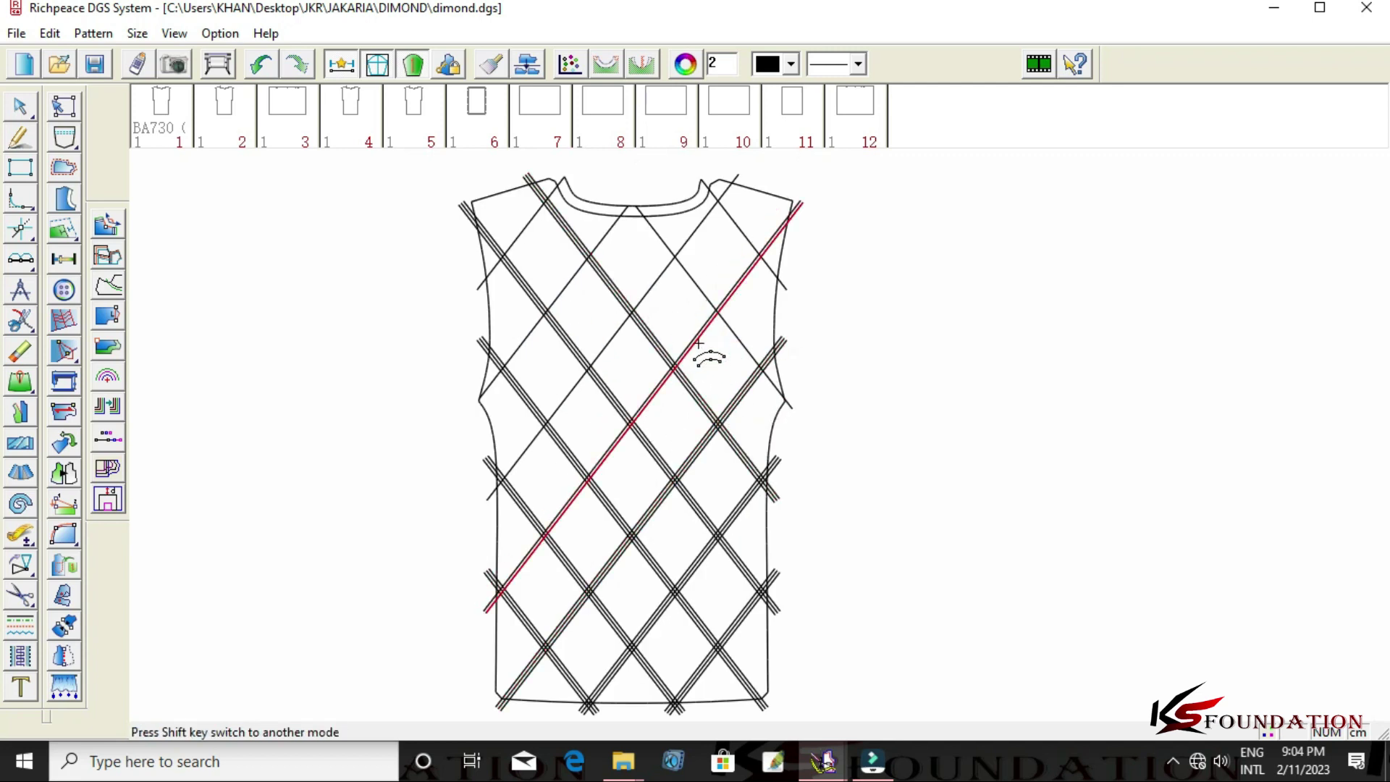
left_click(701, 342)
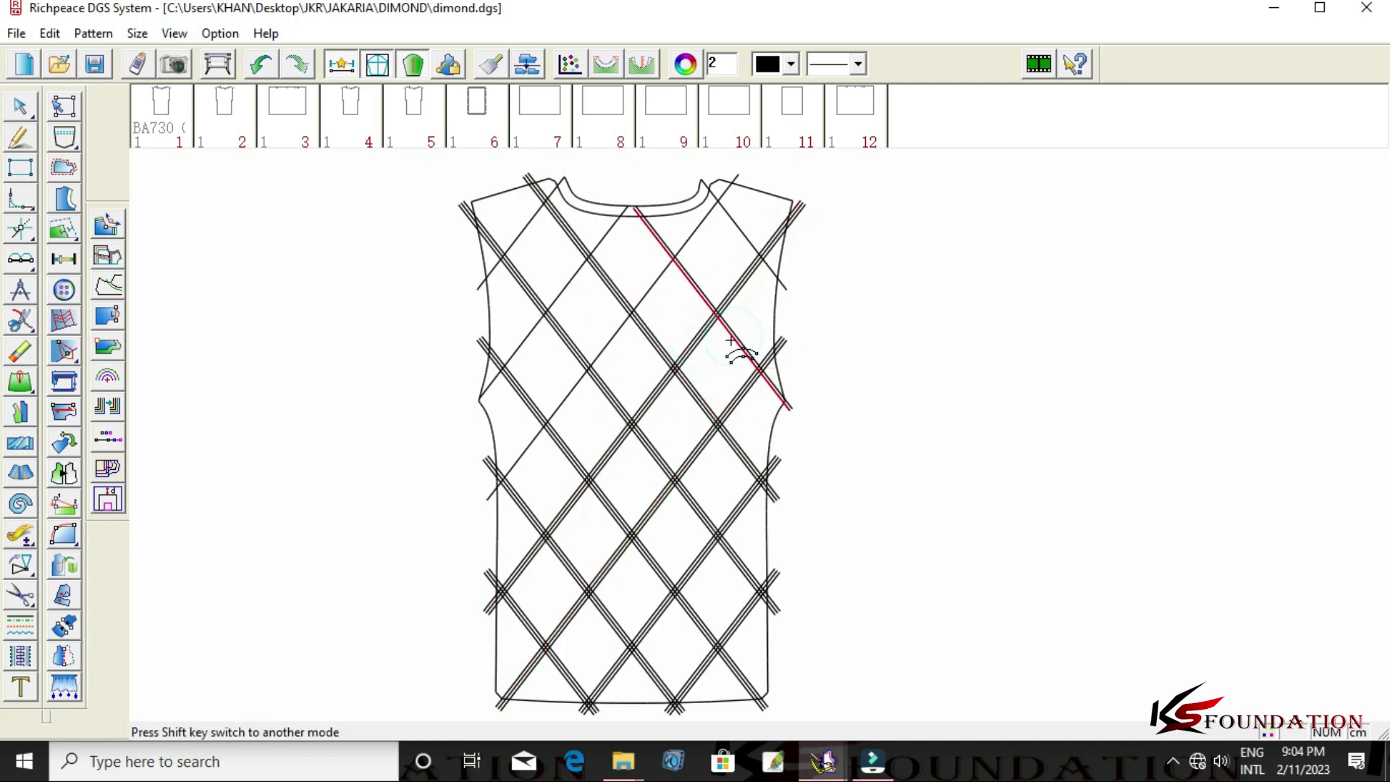
left_click(746, 333)
Add parallel lines beside both diagonals at the right shoulder.
left_click(742, 236)
left_click(730, 229)
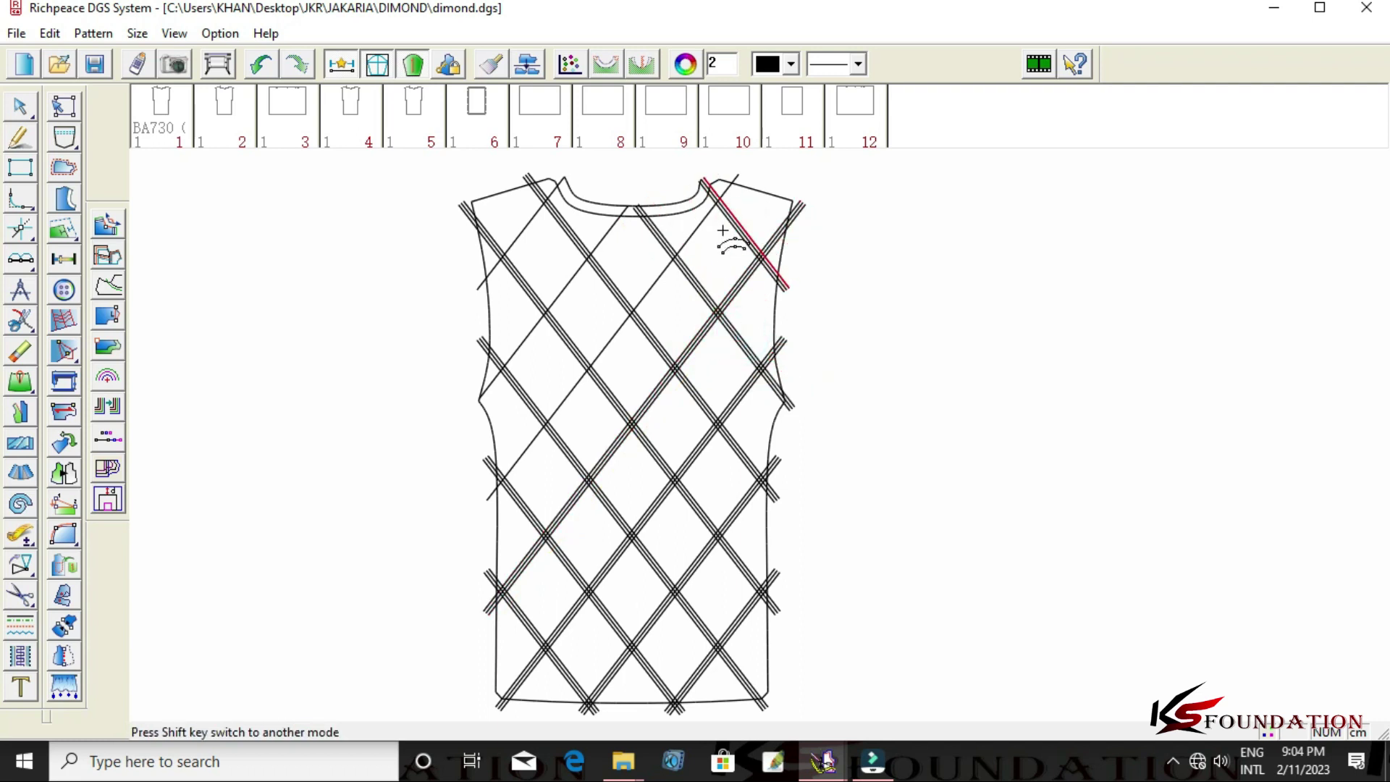
left_click(701, 228)
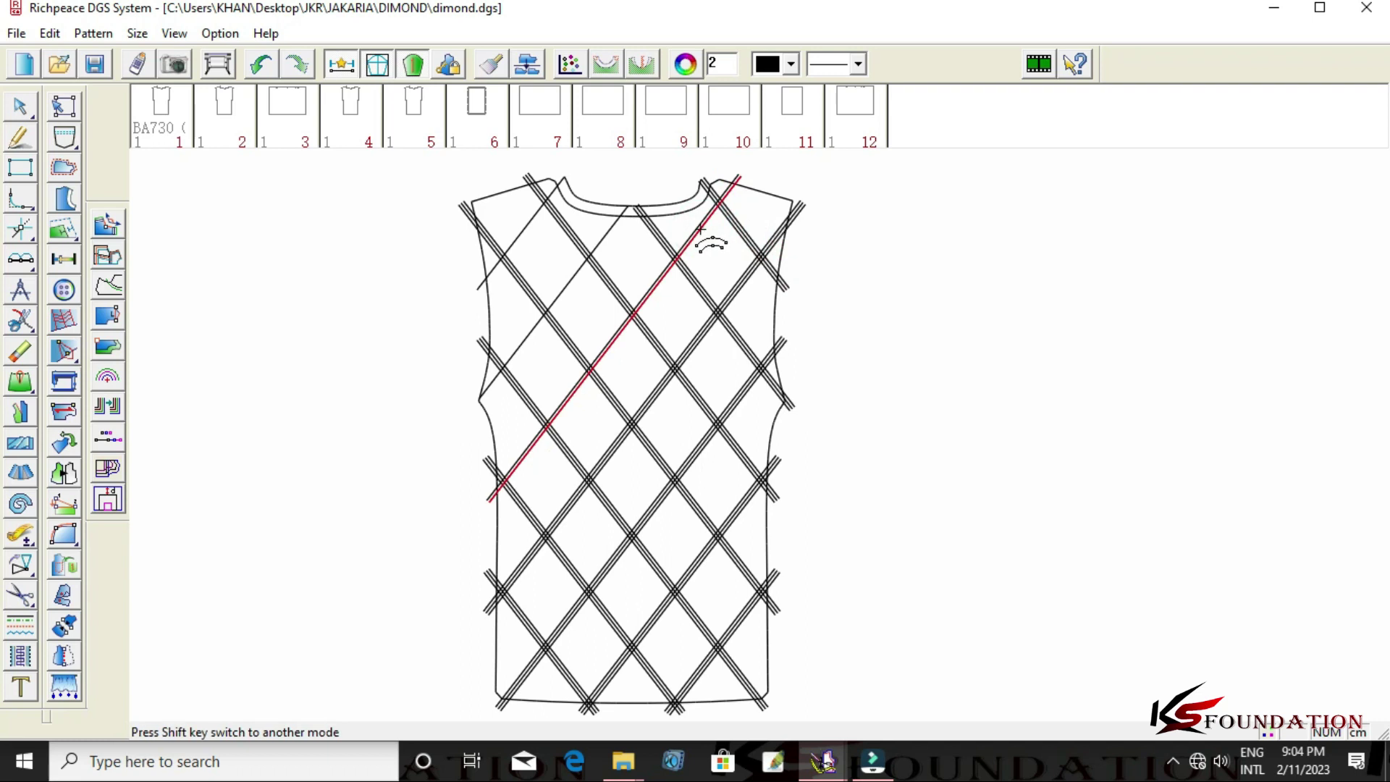
left_click(696, 225)
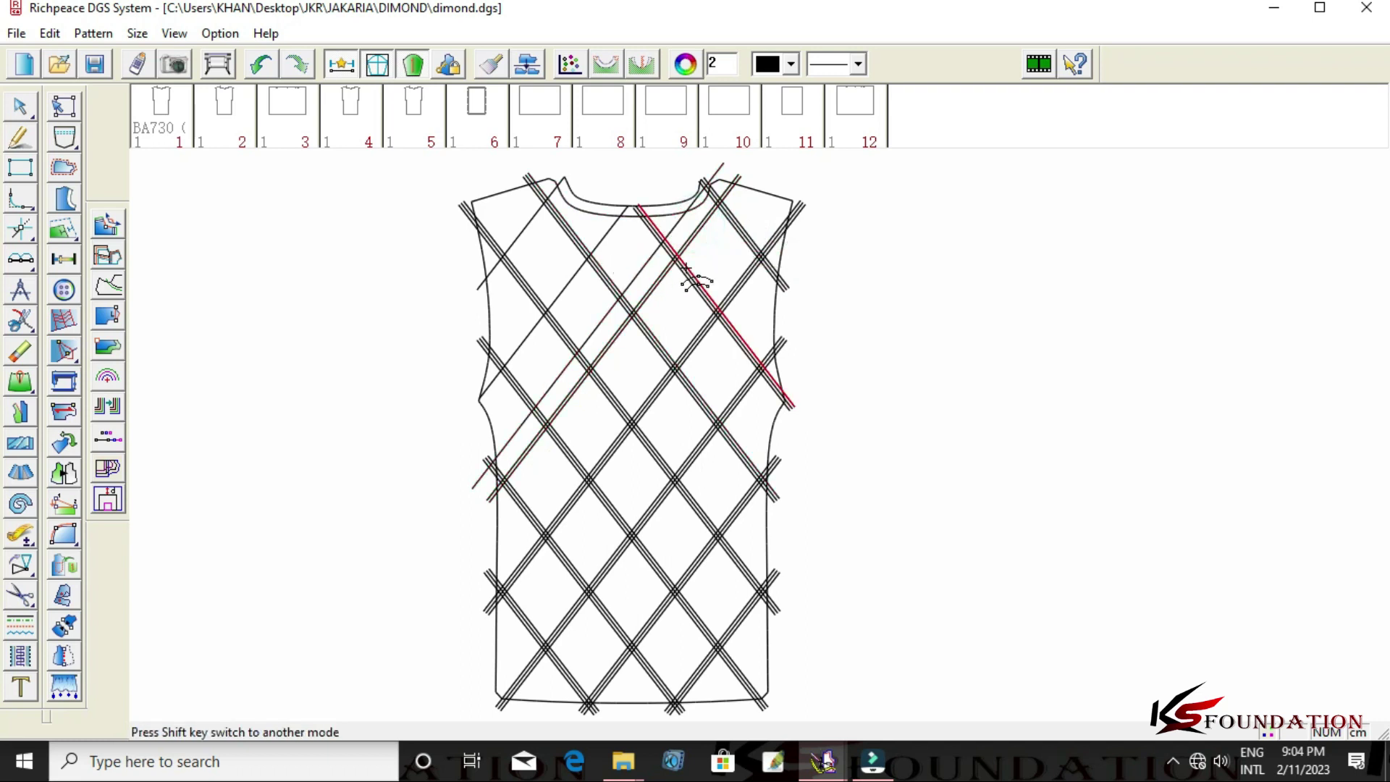
key("ctrl+s")
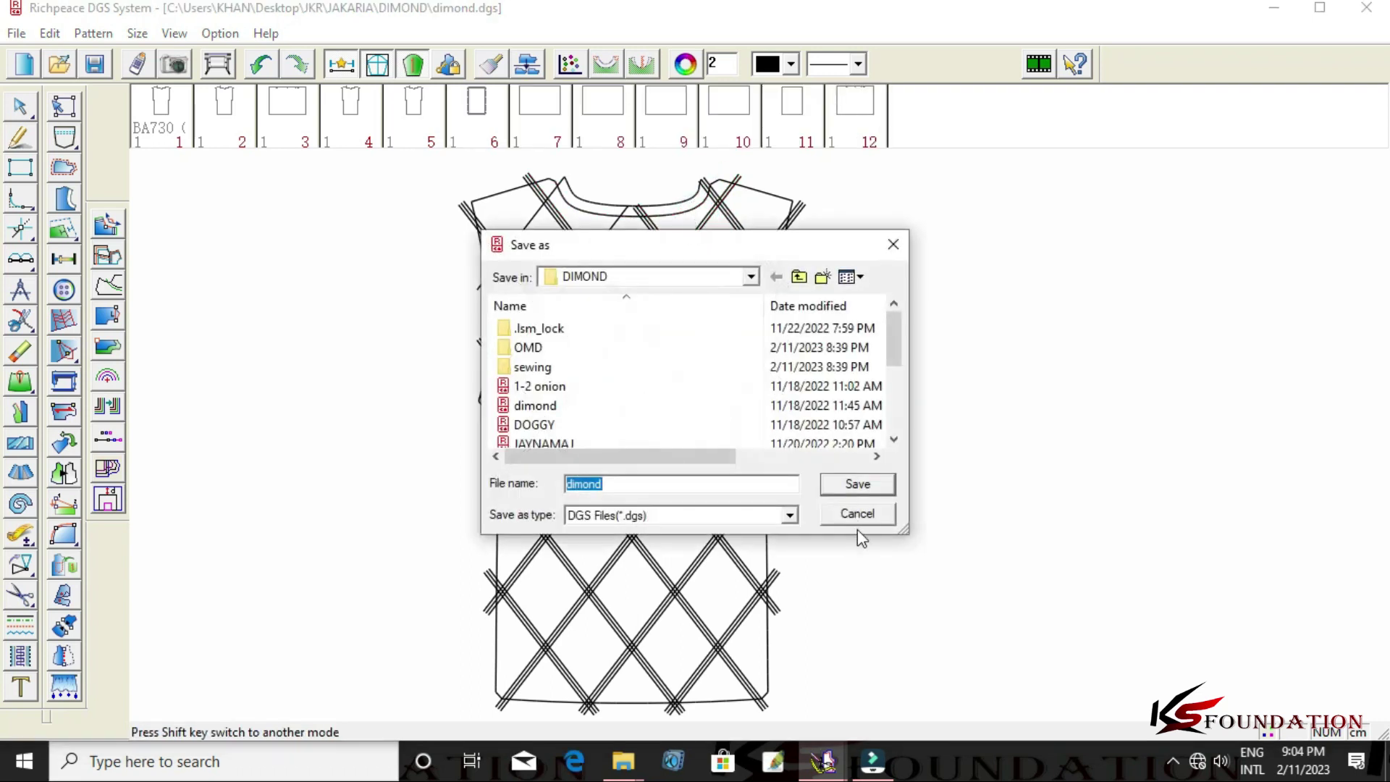
left_click(855, 518)
Add parallel lines at 1.33 cm to the neckline and left-shoulder diagonals, then inspect the lattice.
scroll(678, 457, "up", 1)
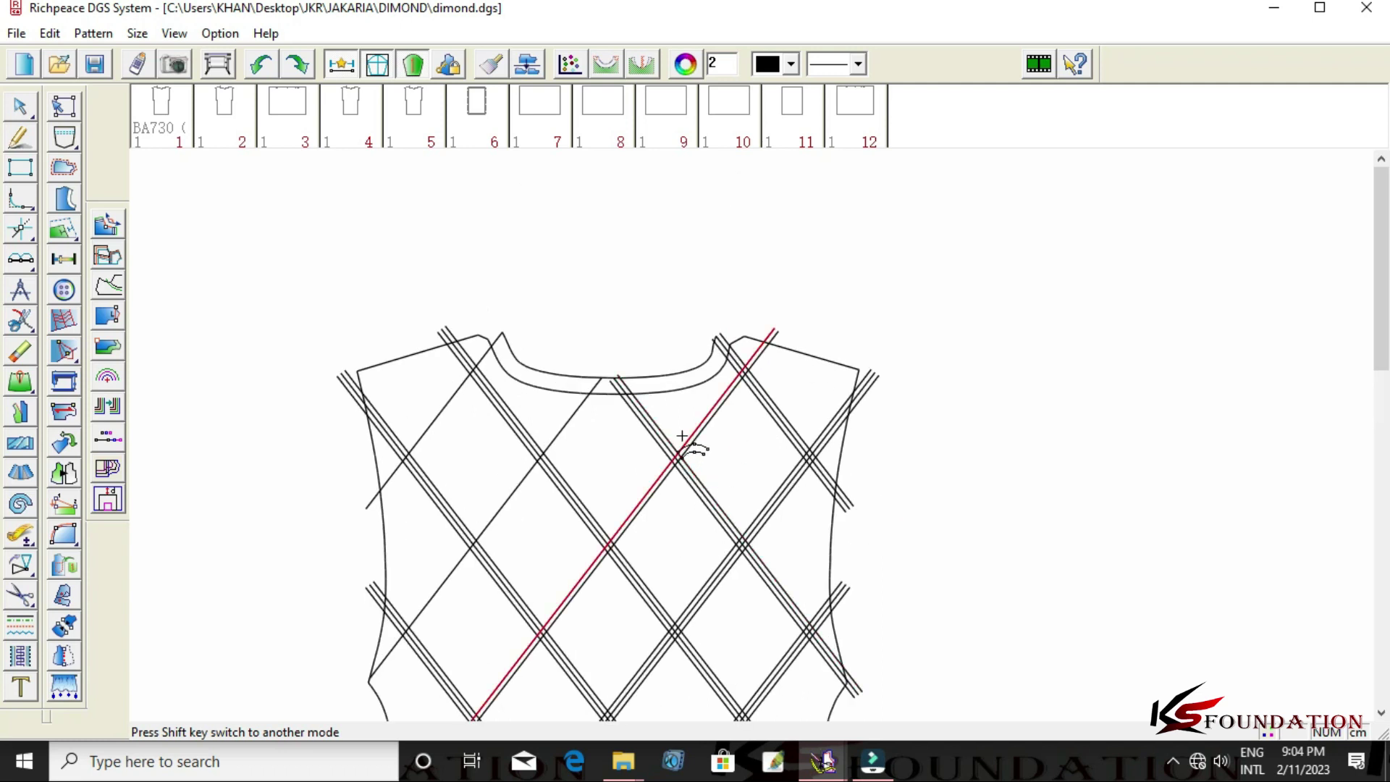
left_click(682, 435)
left_click(682, 434)
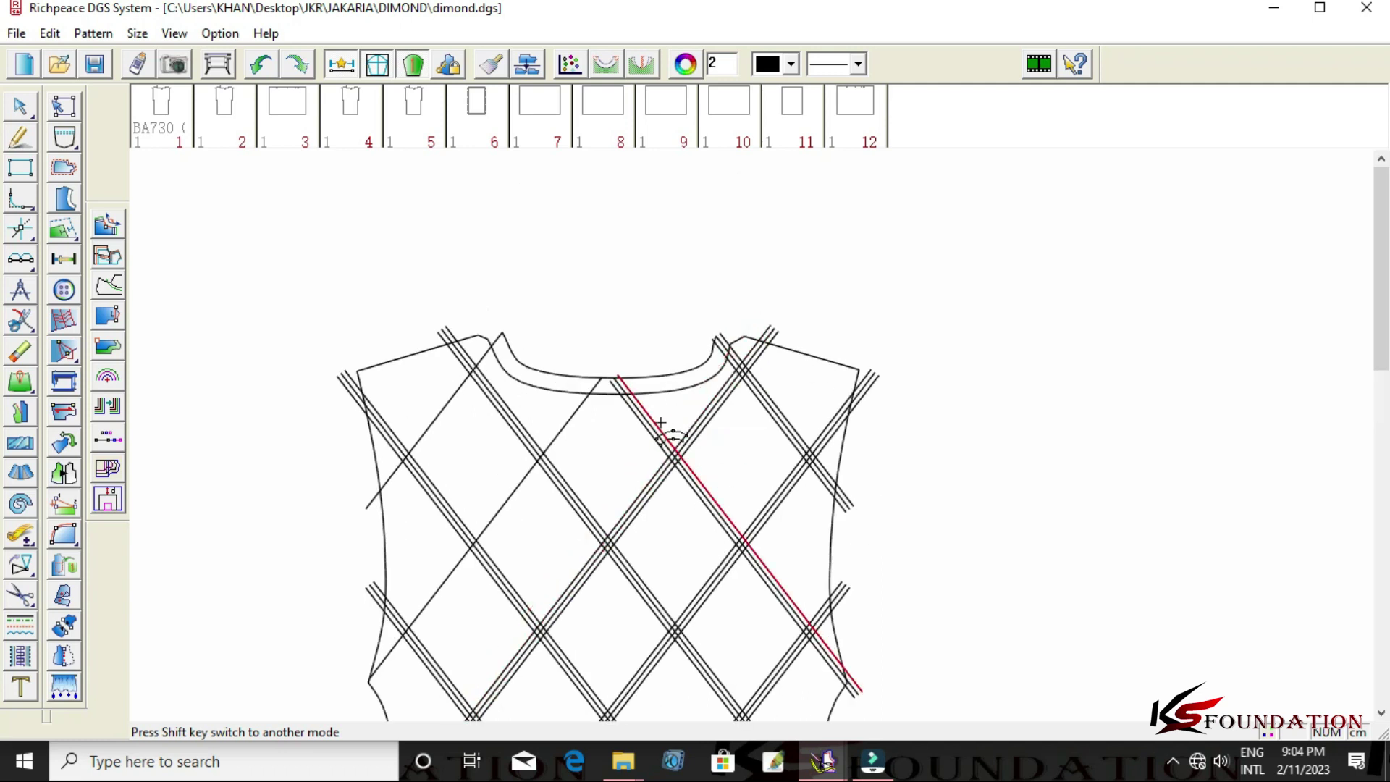
left_click(558, 428)
left_click(559, 421)
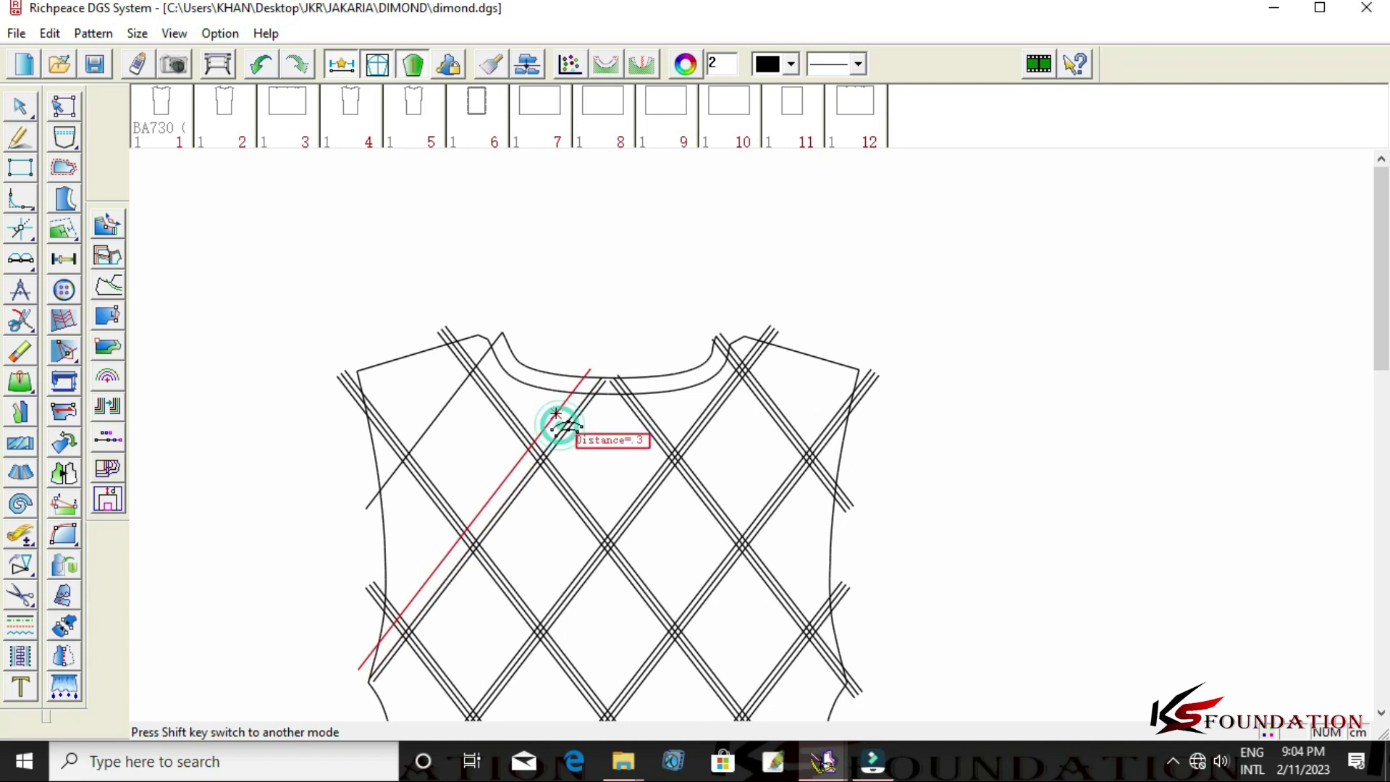
left_click(434, 414)
left_click(428, 411)
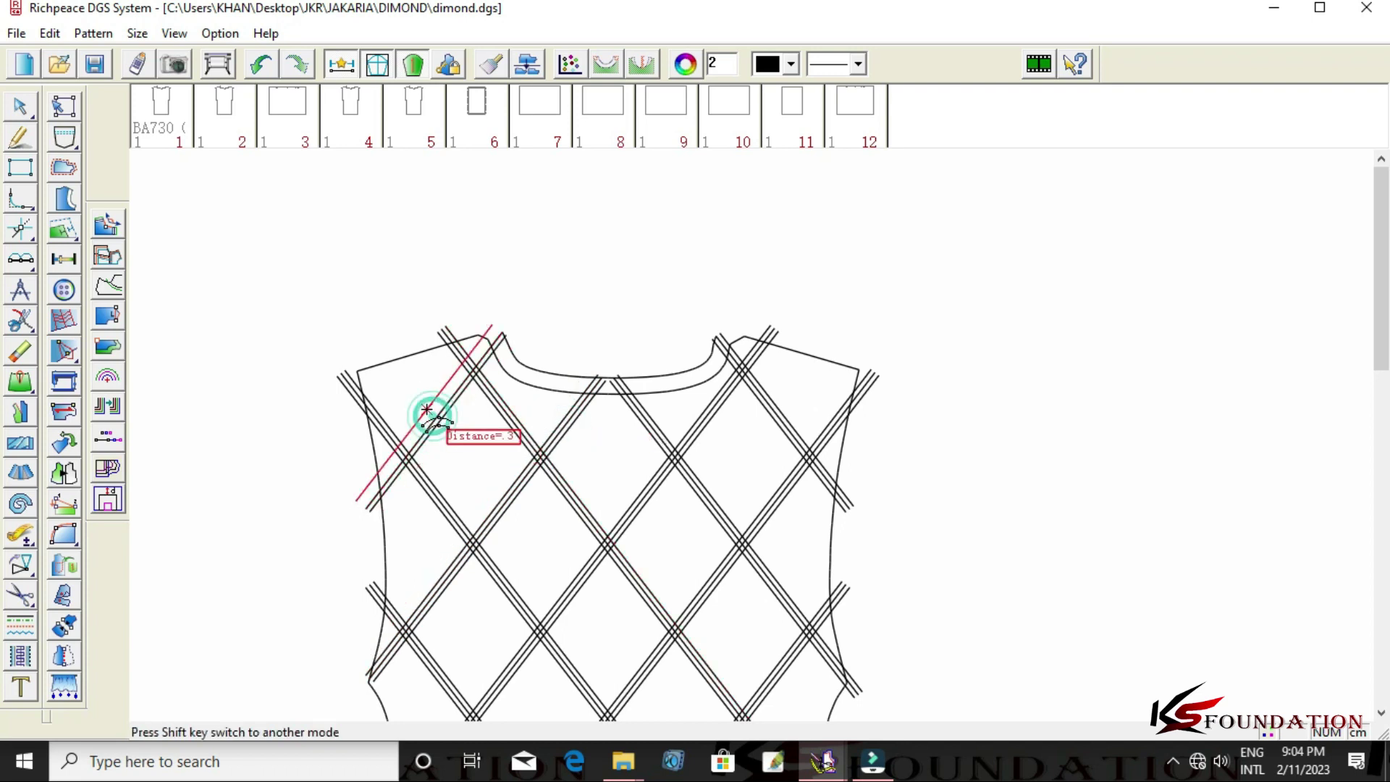
scroll(770, 444, "down", 2)
scroll(745, 482, "up", 1)
scroll(759, 436, "up", 2)
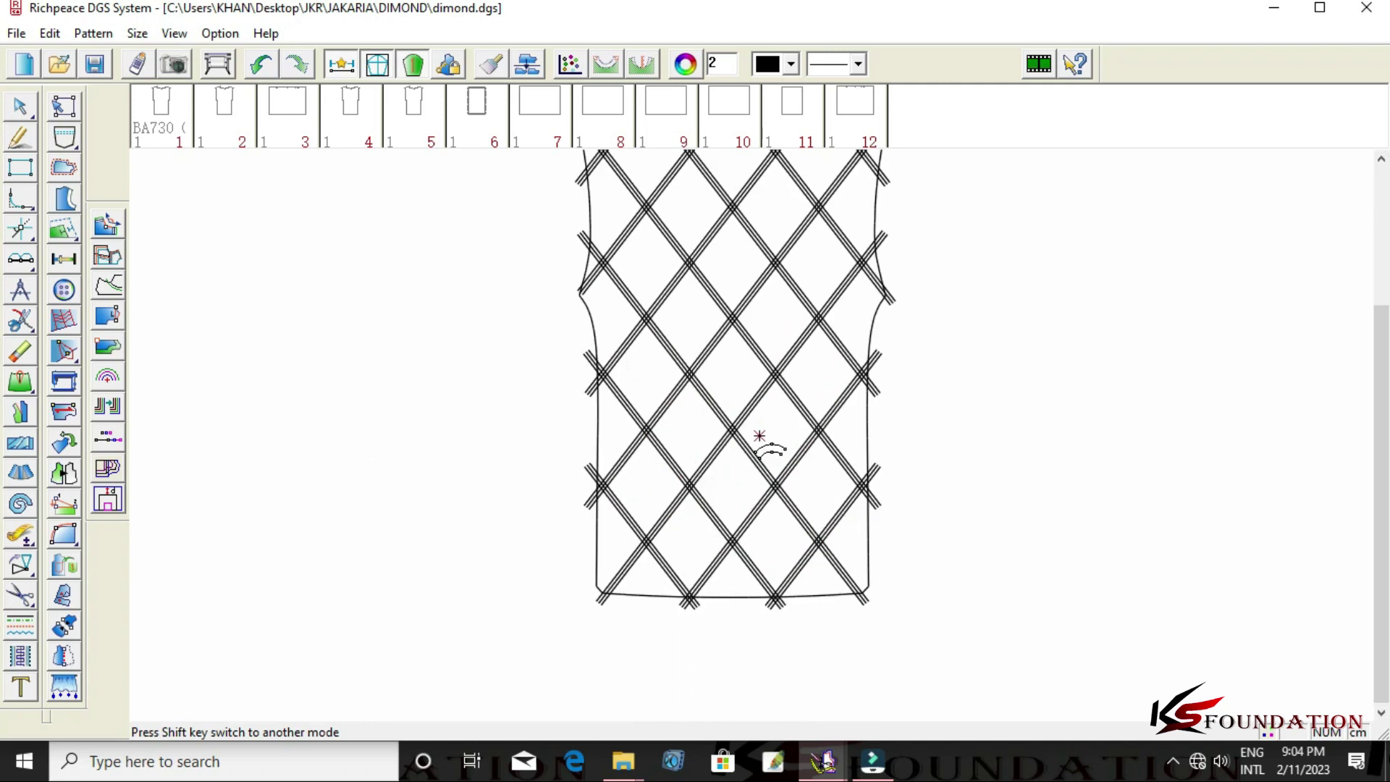
scroll(746, 435, "down", 2)
scroll(754, 459, "up", 2)
scroll(758, 450, "up", 2)
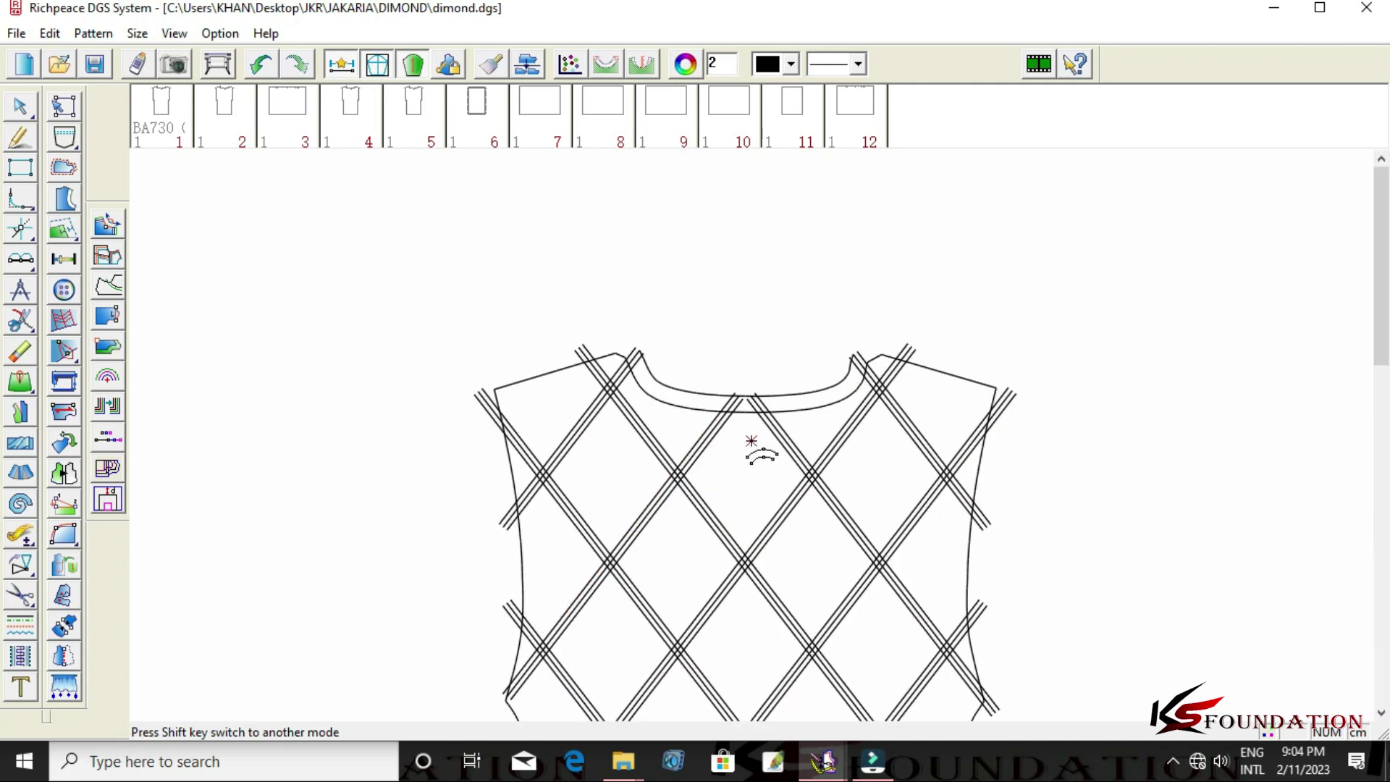
scroll(738, 459, "up", 1)
scroll(688, 429, "up", 1)
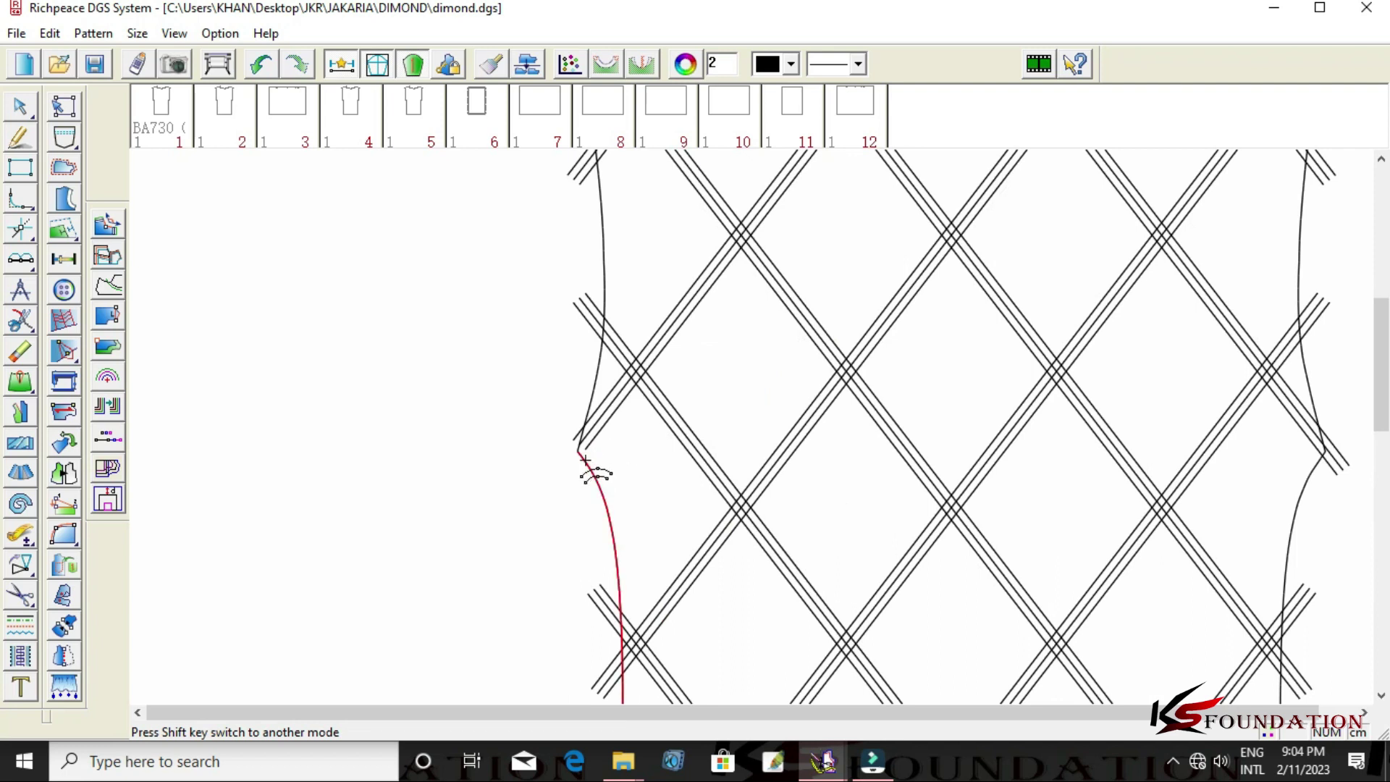
Erase the extra diagonal lines near the shoulder.
right_click(732, 358)
left_click(792, 422)
left_click(690, 315)
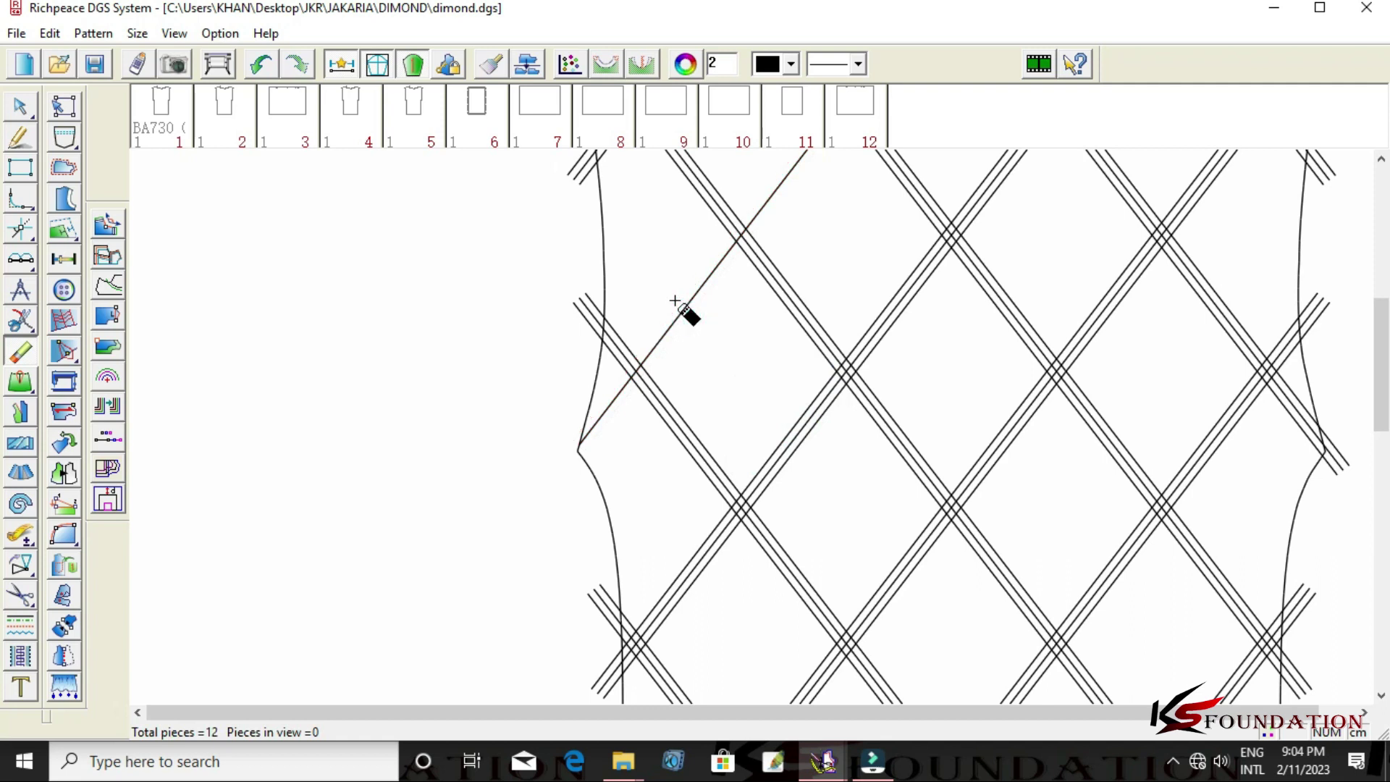
key("a")
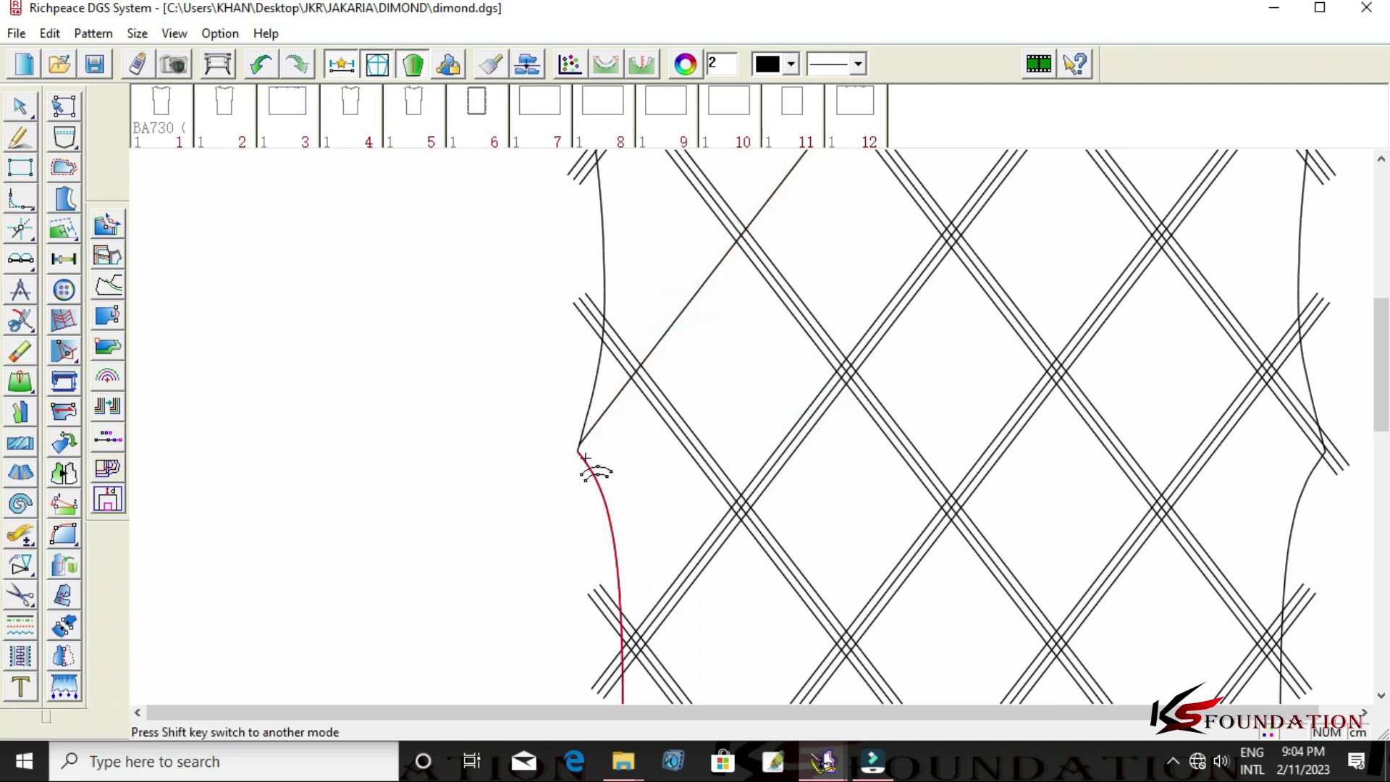
right_click(564, 432)
left_click(578, 430)
Select the long single diagonal and generate its parallel copies.
right_click(540, 467)
left_click(584, 477)
left_click_drag(750, 429, 695, 326)
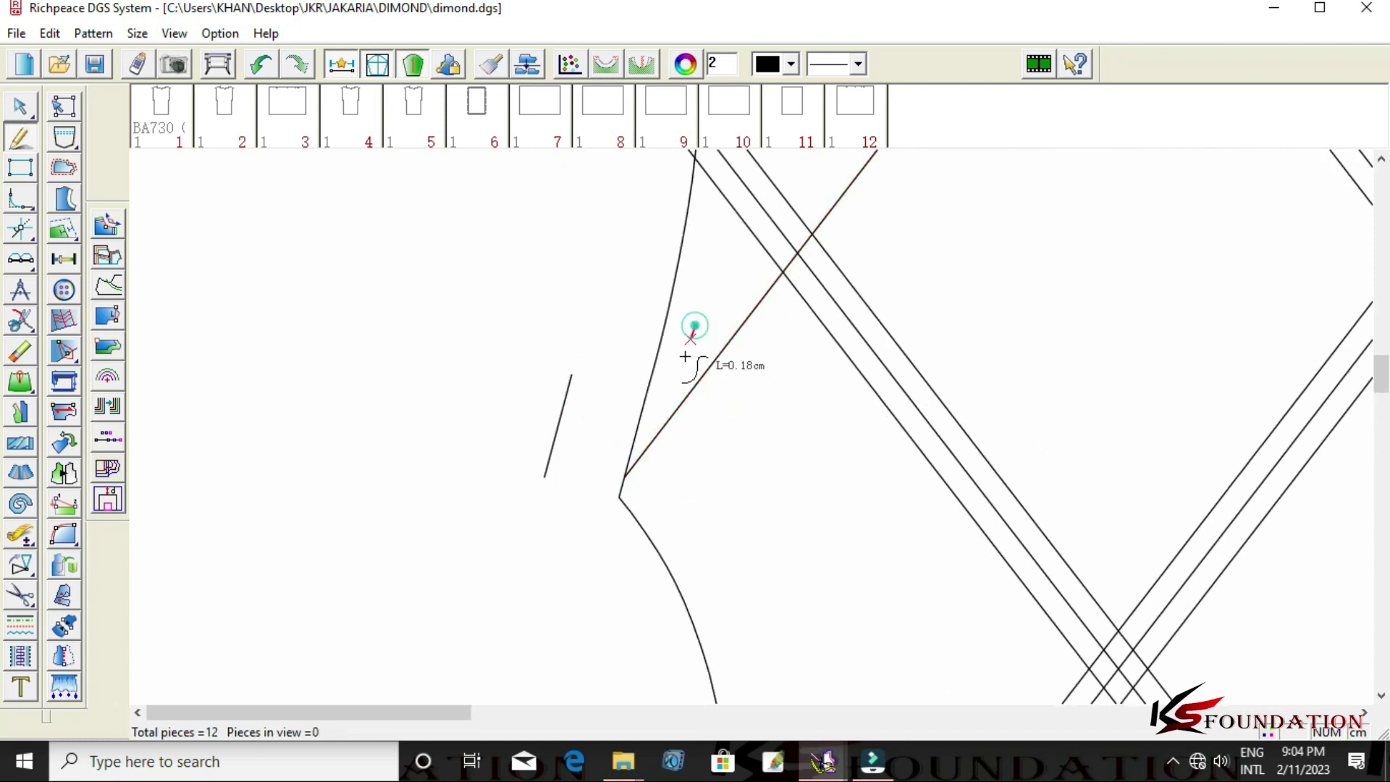
left_click(726, 382)
left_click_drag(716, 418, 730, 312)
left_click(573, 447)
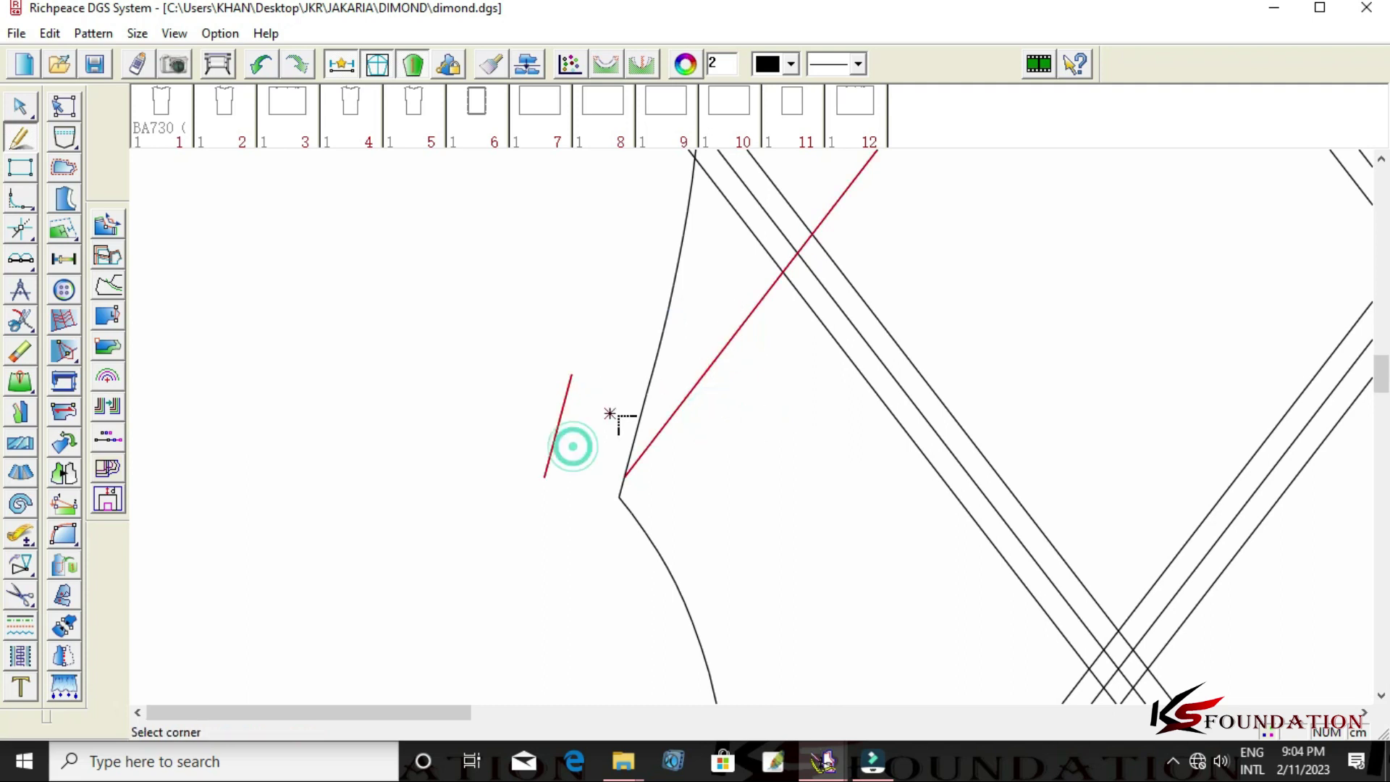
scroll(759, 434, "down", 1)
scroll(759, 434, "up", 1)
Erase the short stray line by the side seam and add a parallel line on the diagonal.
right_click(617, 435)
left_click(681, 536)
left_click(738, 399)
right_click(990, 397)
left_click(869, 283)
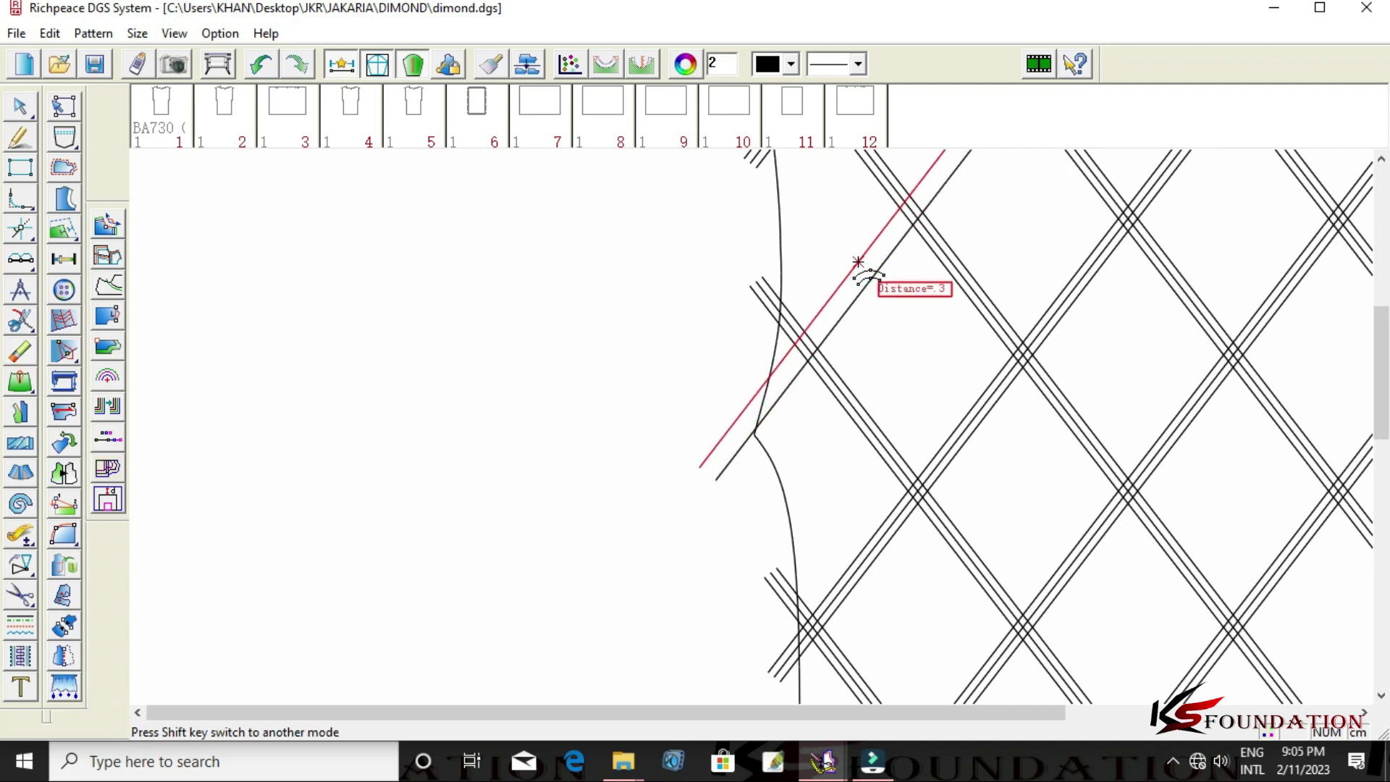
left_click(861, 290)
scroll(797, 405, "down", 5)
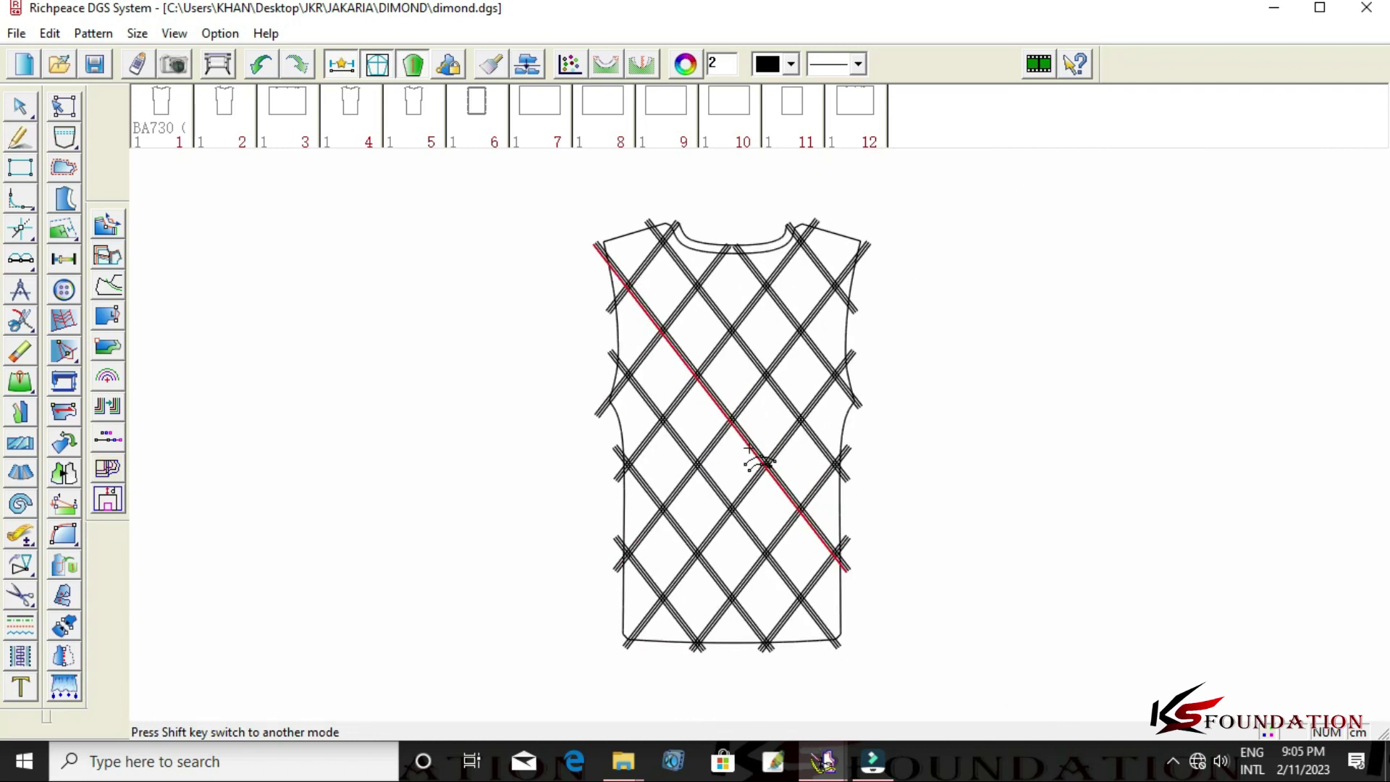
right_click(818, 182)
Snip the first descending diagonals where they cross other lines near the hem.
left_click(855, 258)
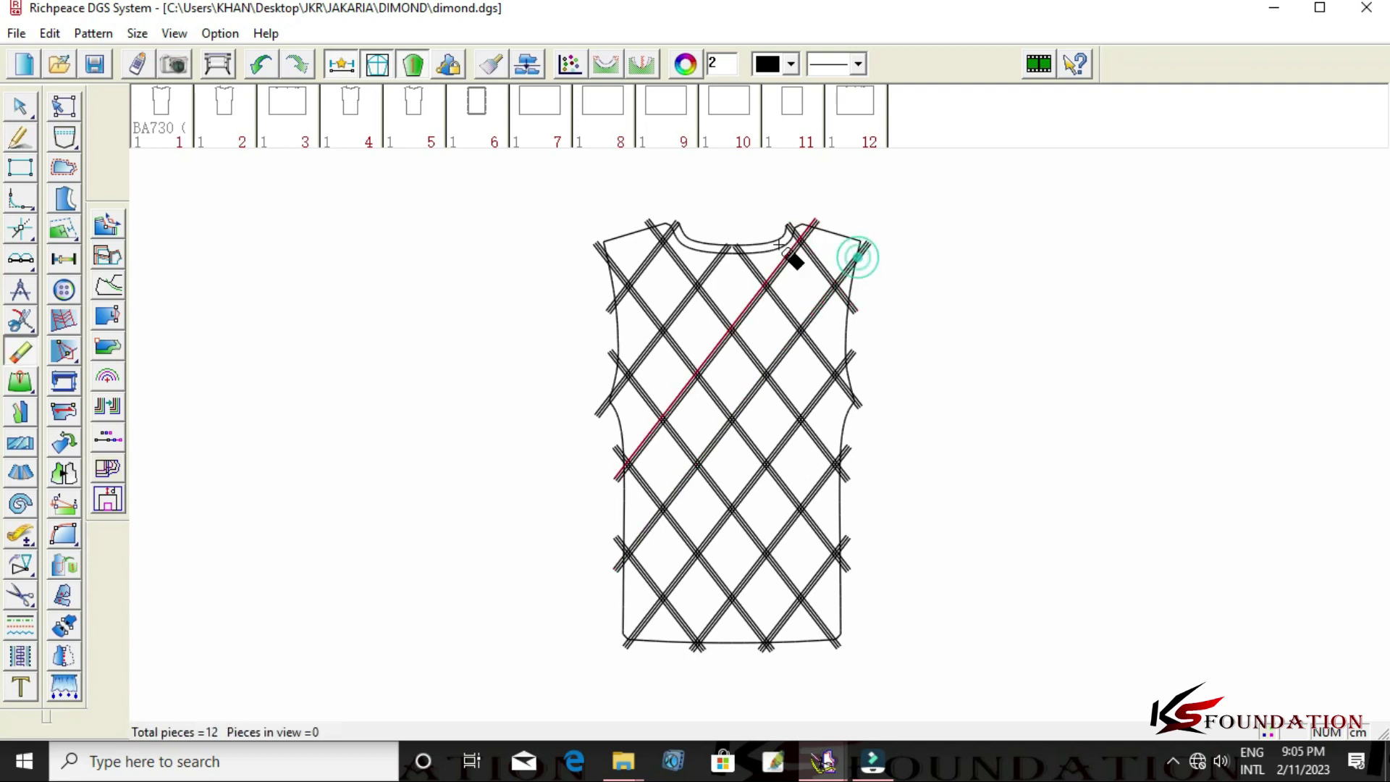
scroll(785, 459, "up", 2)
scroll(774, 460, "up", 2)
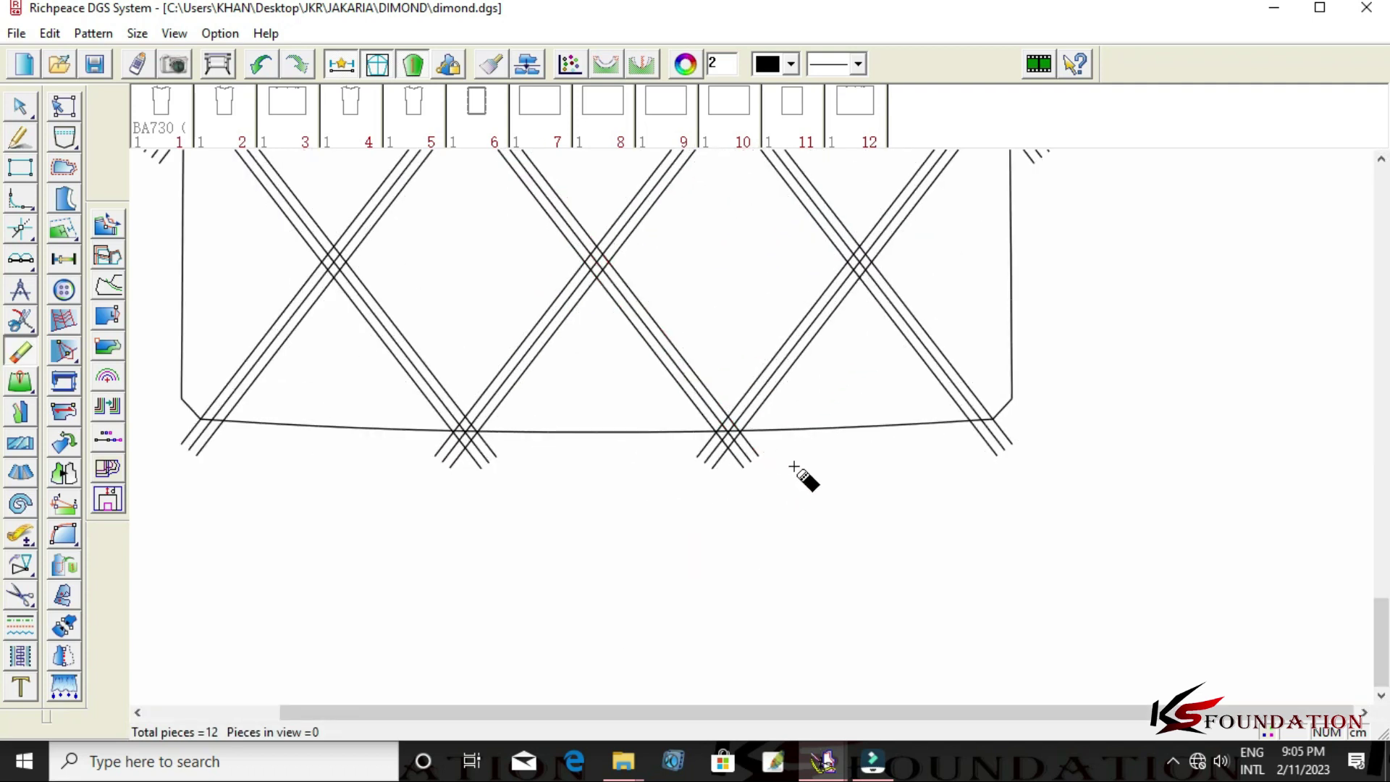
right_click(793, 466)
left_click(882, 512)
scroll(748, 427, "up", 2)
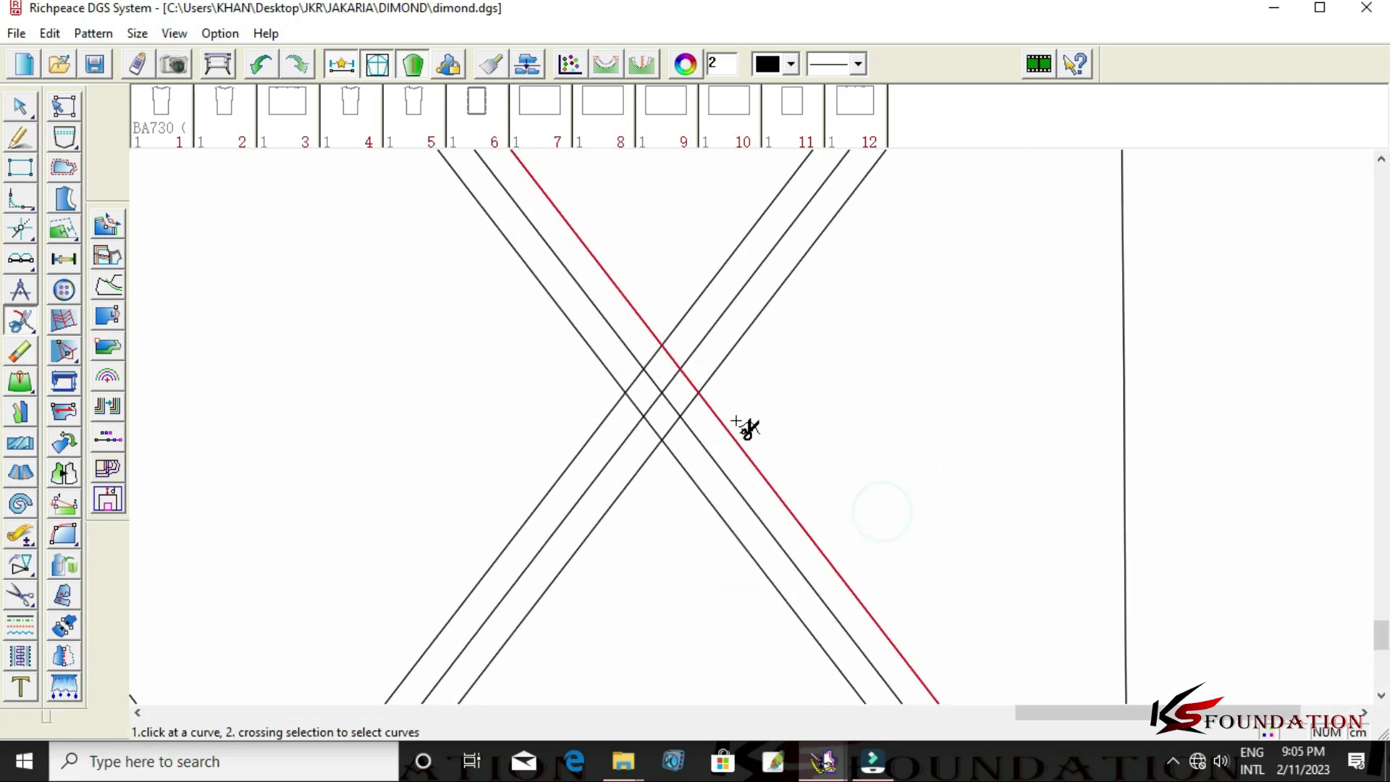
left_click(693, 446)
left_click(667, 393)
left_click(614, 457)
left_click(677, 410)
left_click(656, 418)
Snip the rising left line and the lower descending line at their crossings.
left_click(681, 459)
left_click(628, 414)
left_click(607, 421)
left_click(643, 370)
left_click(722, 365)
left_click(679, 418)
left_click(637, 475)
scroll(652, 503, "down", 2)
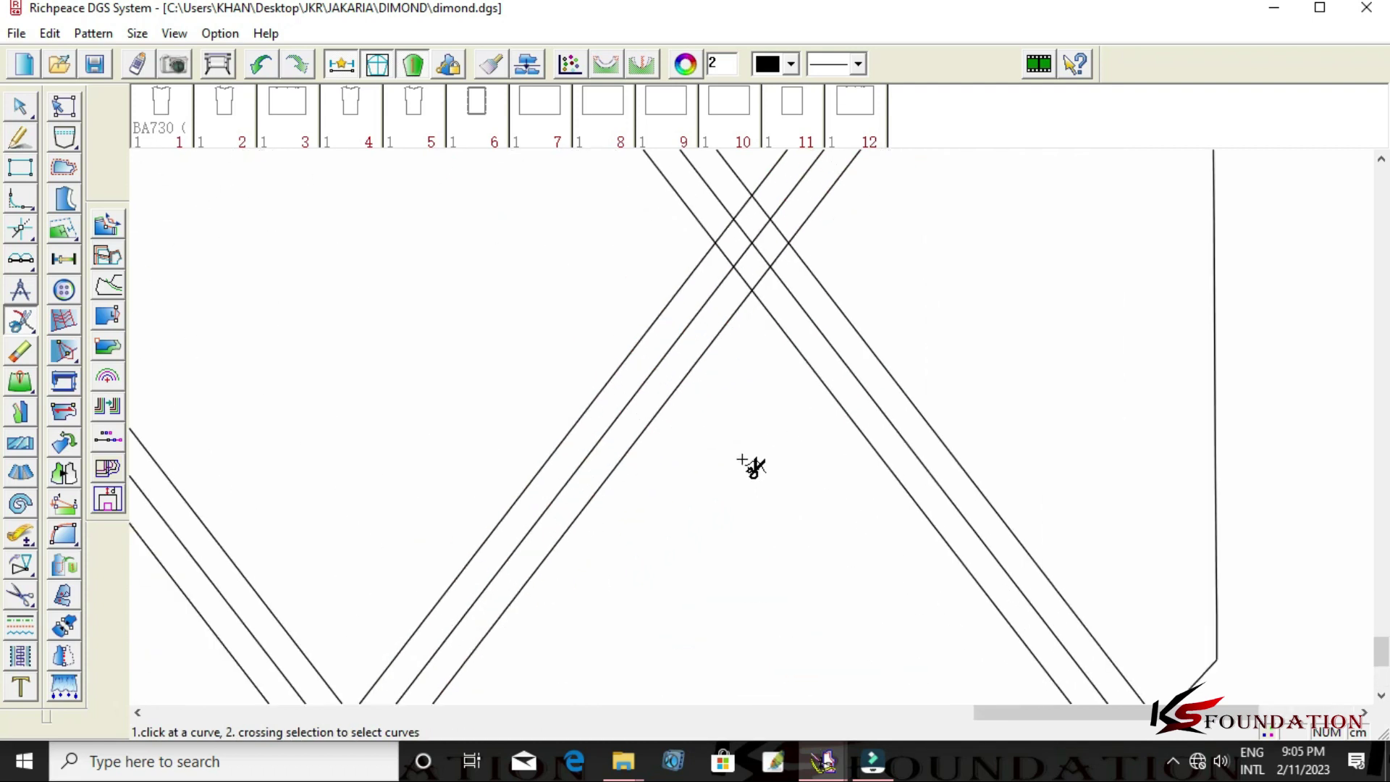
right_click(764, 528)
left_click(739, 565)
Round the first hem crossing into a 2 cm arc corner.
left_click(725, 329)
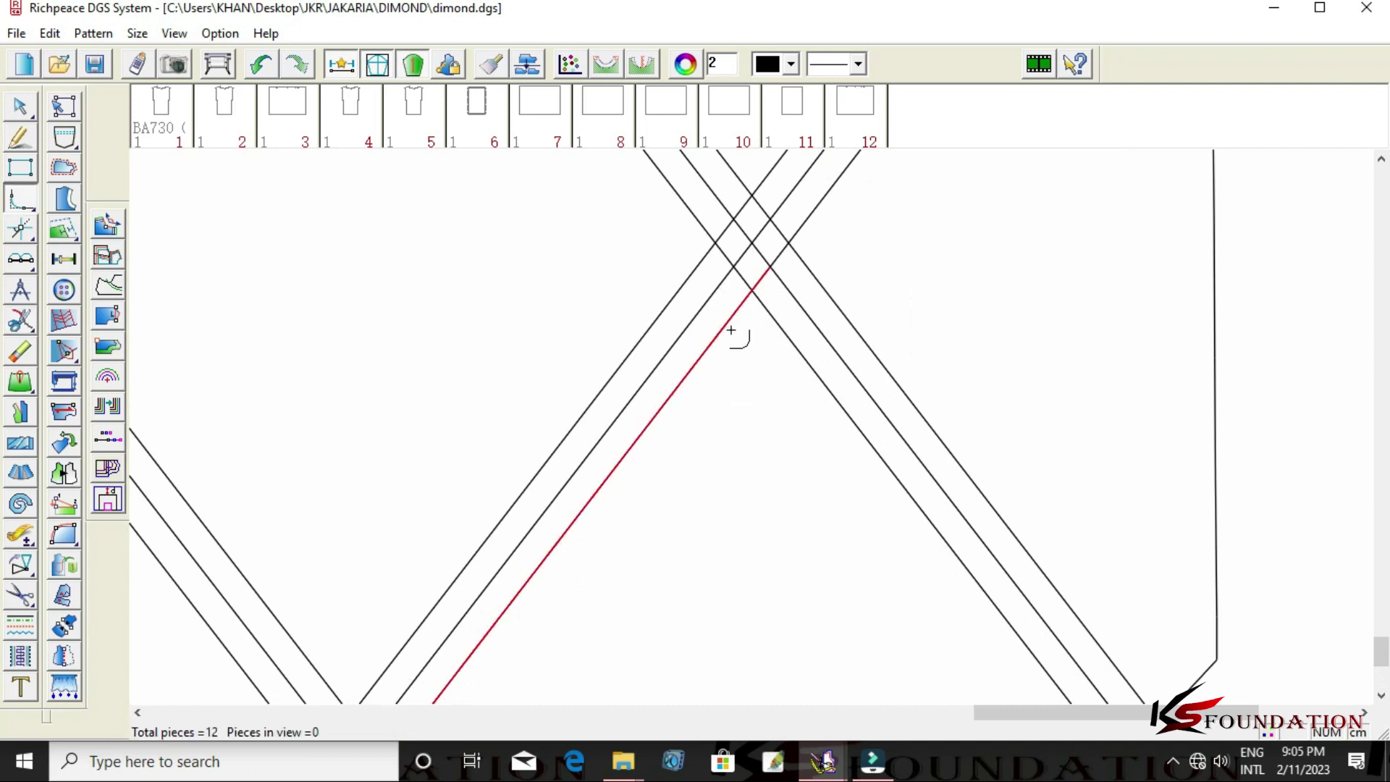
left_click(769, 325)
left_click(763, 447)
type("2")
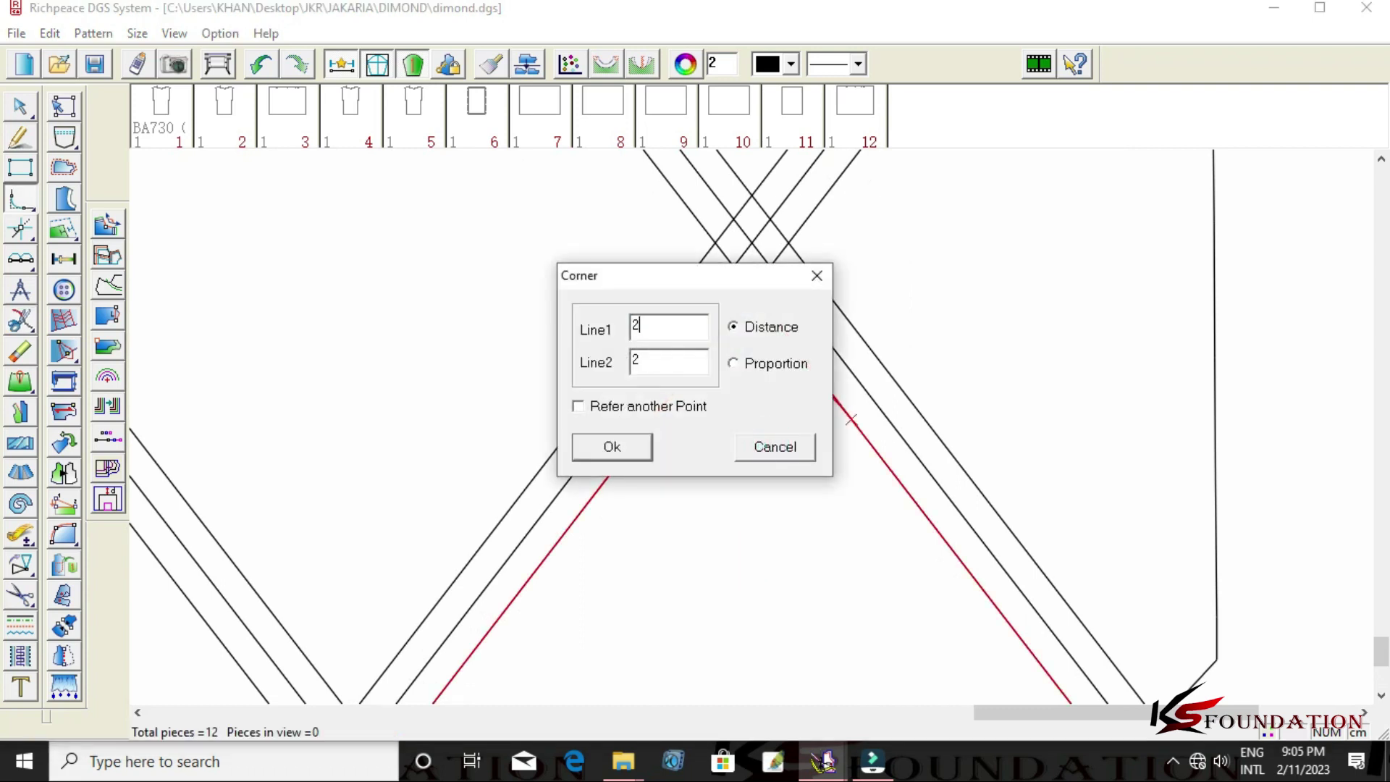
left_click(621, 453)
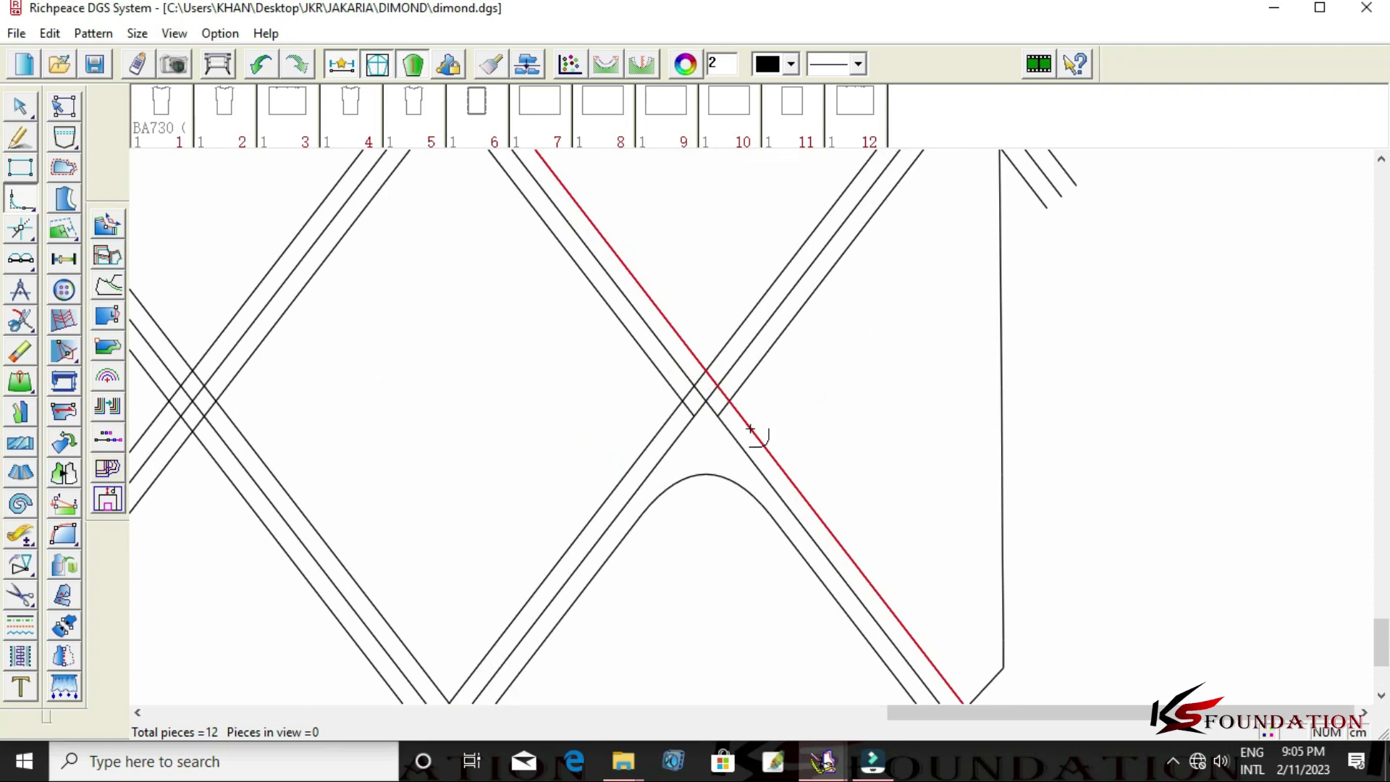
Snip the descending line at its crossing with the rising segment.
right_click(795, 400)
left_click(885, 455)
left_click(754, 429)
left_click(733, 396)
right_click(794, 400)
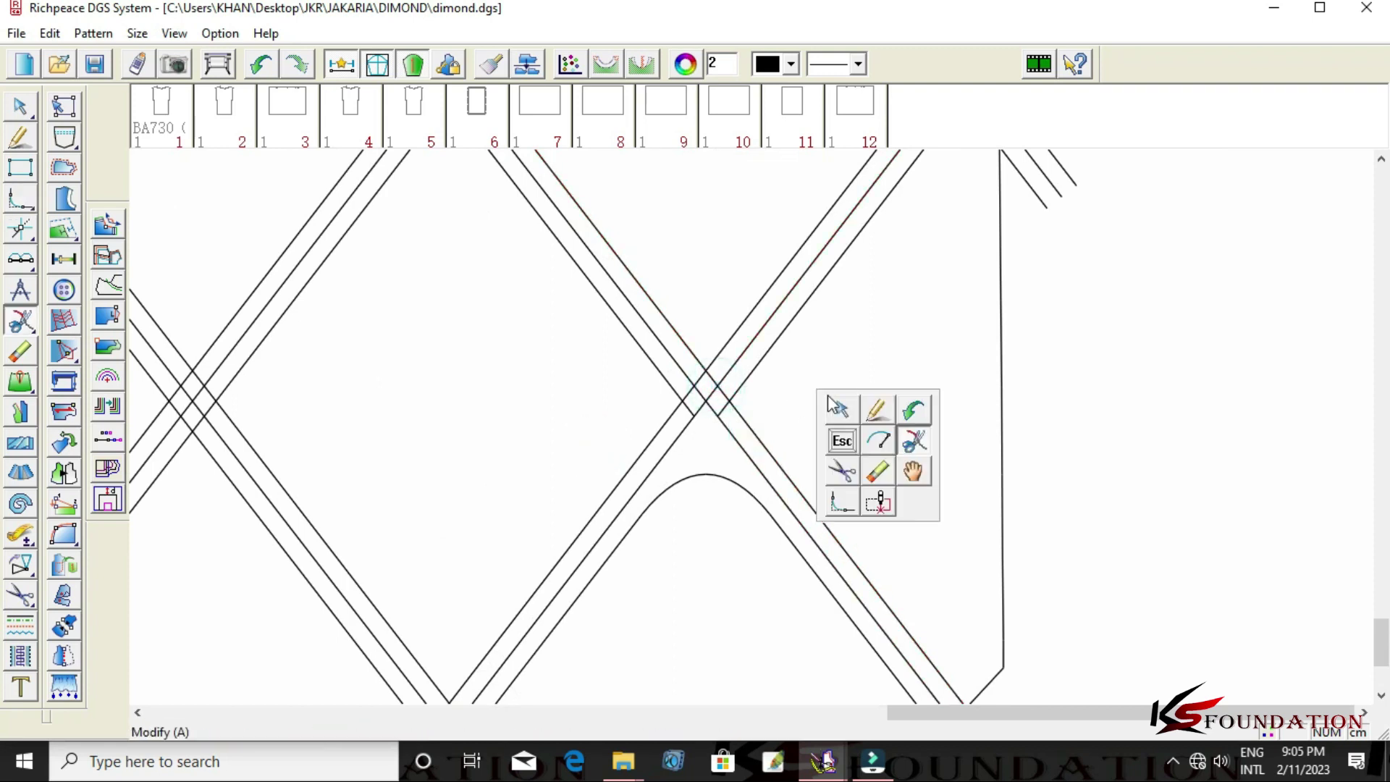
Round the next crossing pair into a 2 cm arc corner.
left_click(842, 500)
left_click(773, 454)
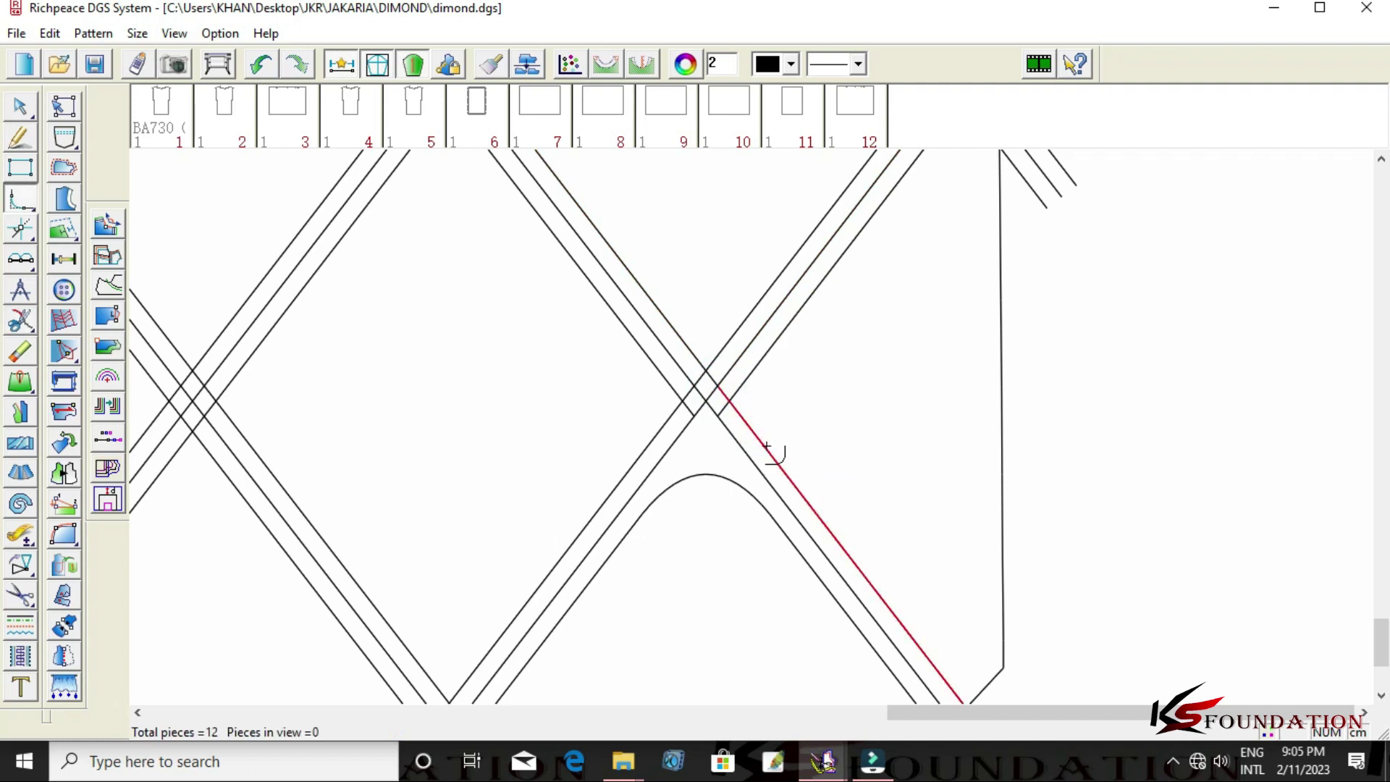
left_click(757, 367)
left_click(848, 385)
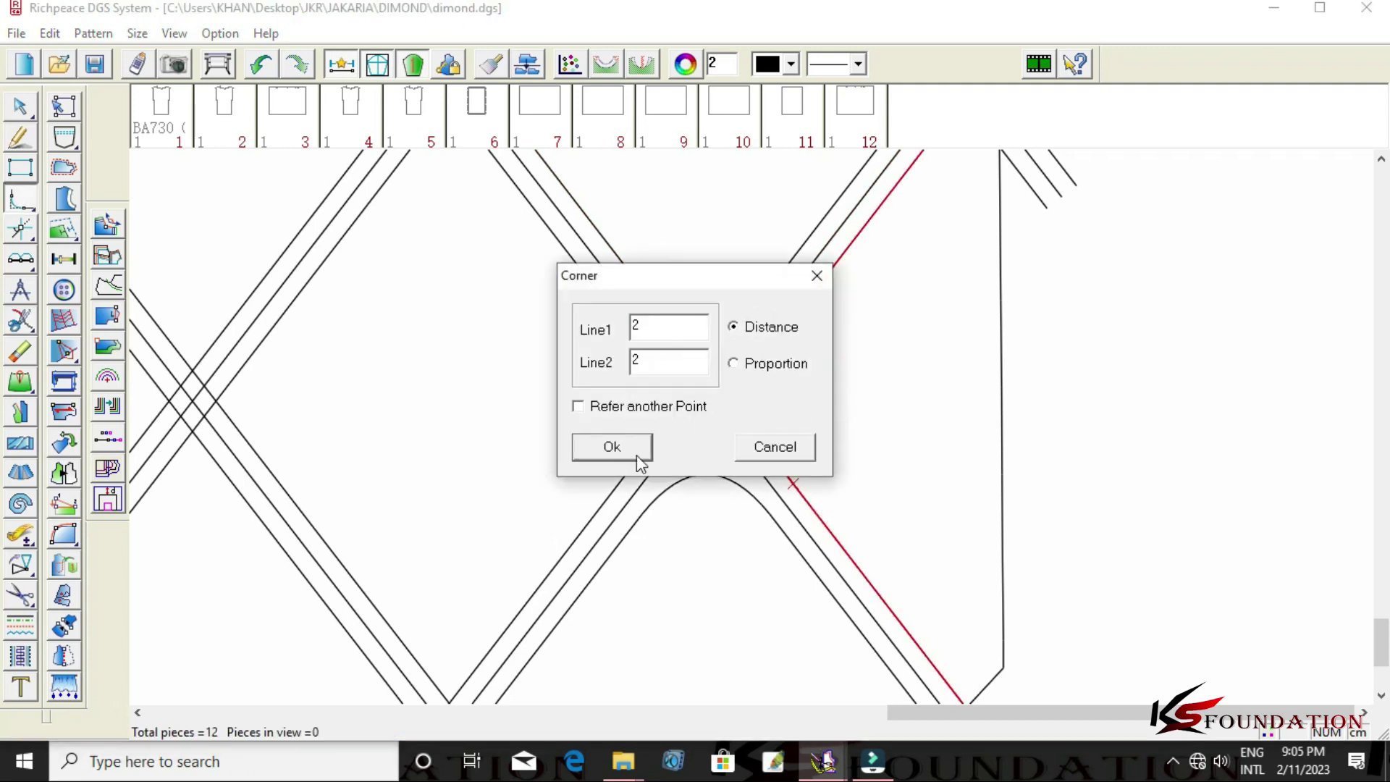
left_click(612, 447)
Cut another diagonal at its crossing point near the hem.
scroll(636, 453, "down", 2)
scroll(745, 444, "down", 1)
scroll(729, 466, "down", 1)
scroll(603, 469, "up", 1)
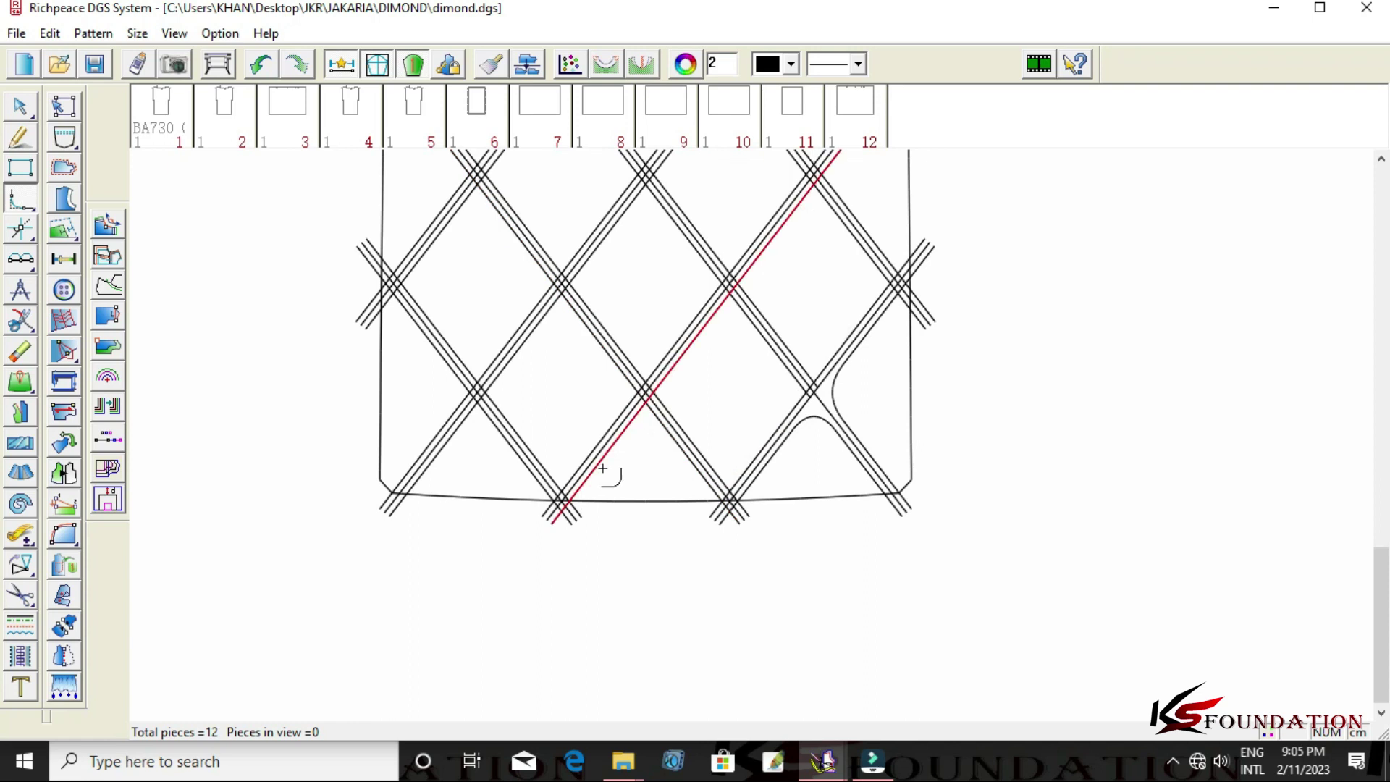
scroll(751, 436, "up", 2)
right_click(754, 436)
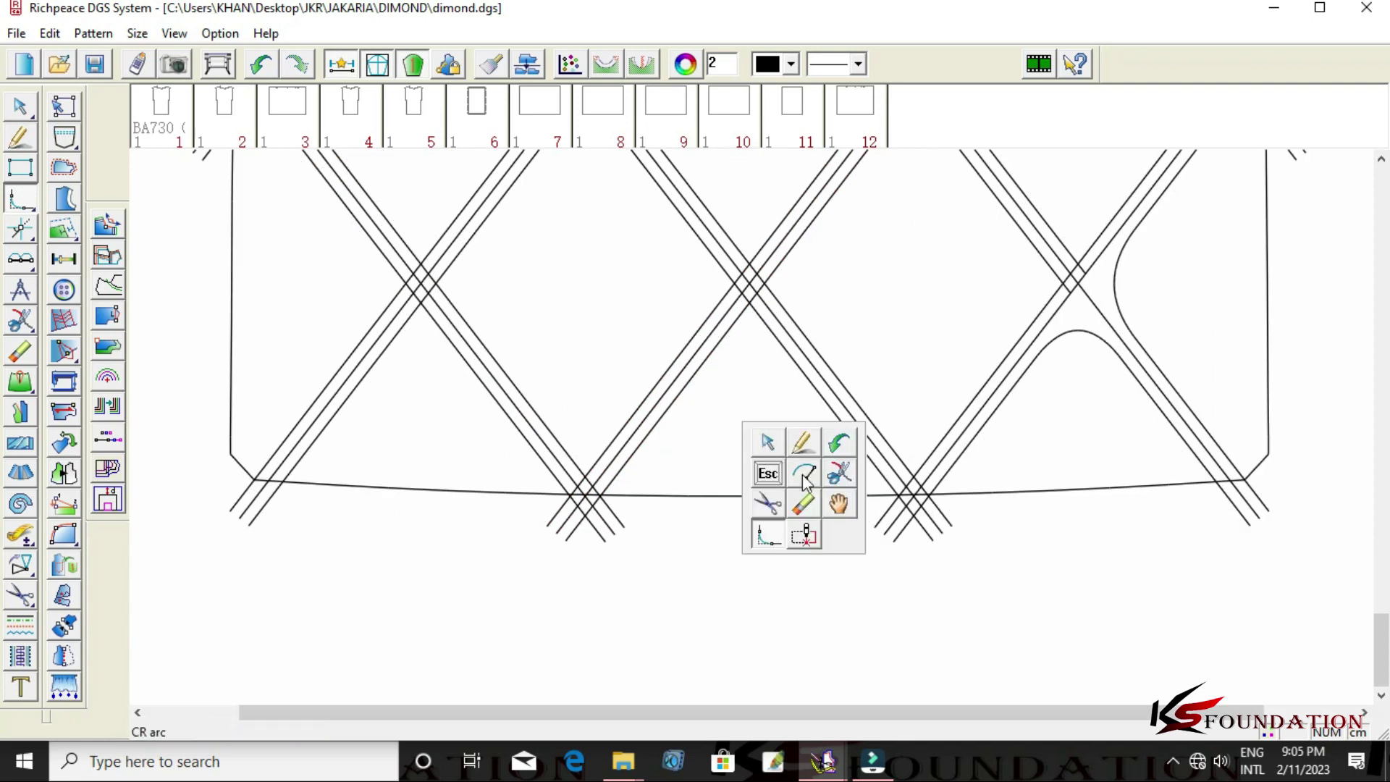
left_click(840, 473)
left_click(796, 373)
left_click(728, 333)
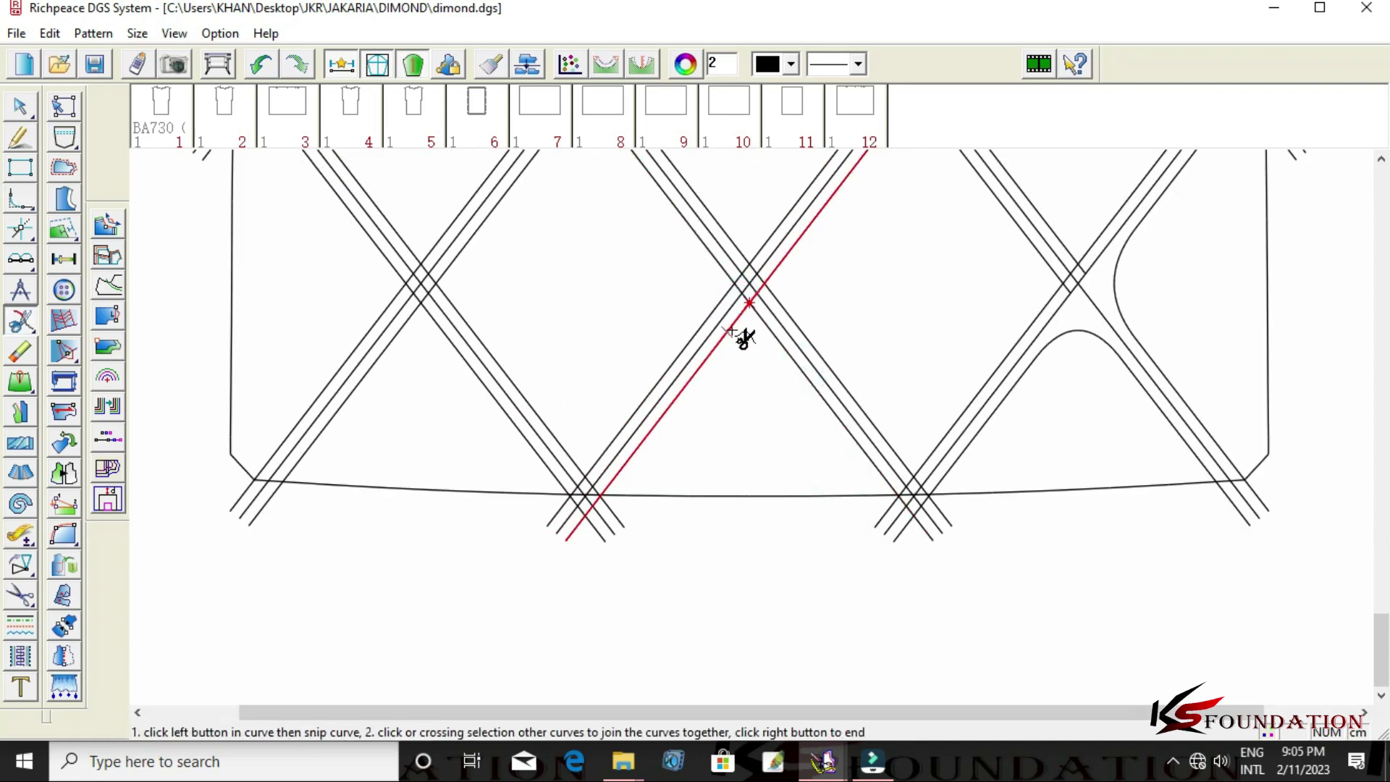
left_click(756, 294)
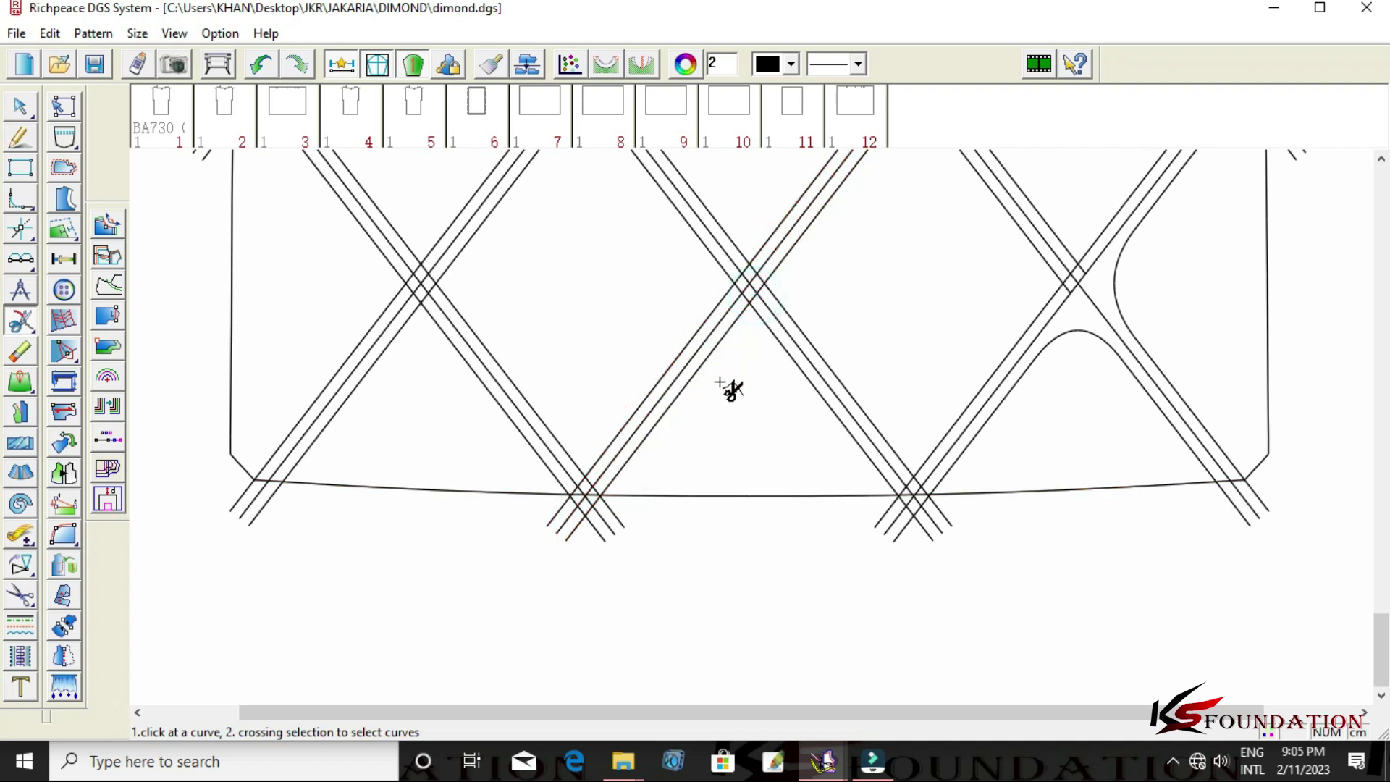
Round the following diamond point with a 2 cm arc.
right_click(720, 373)
left_click(736, 480)
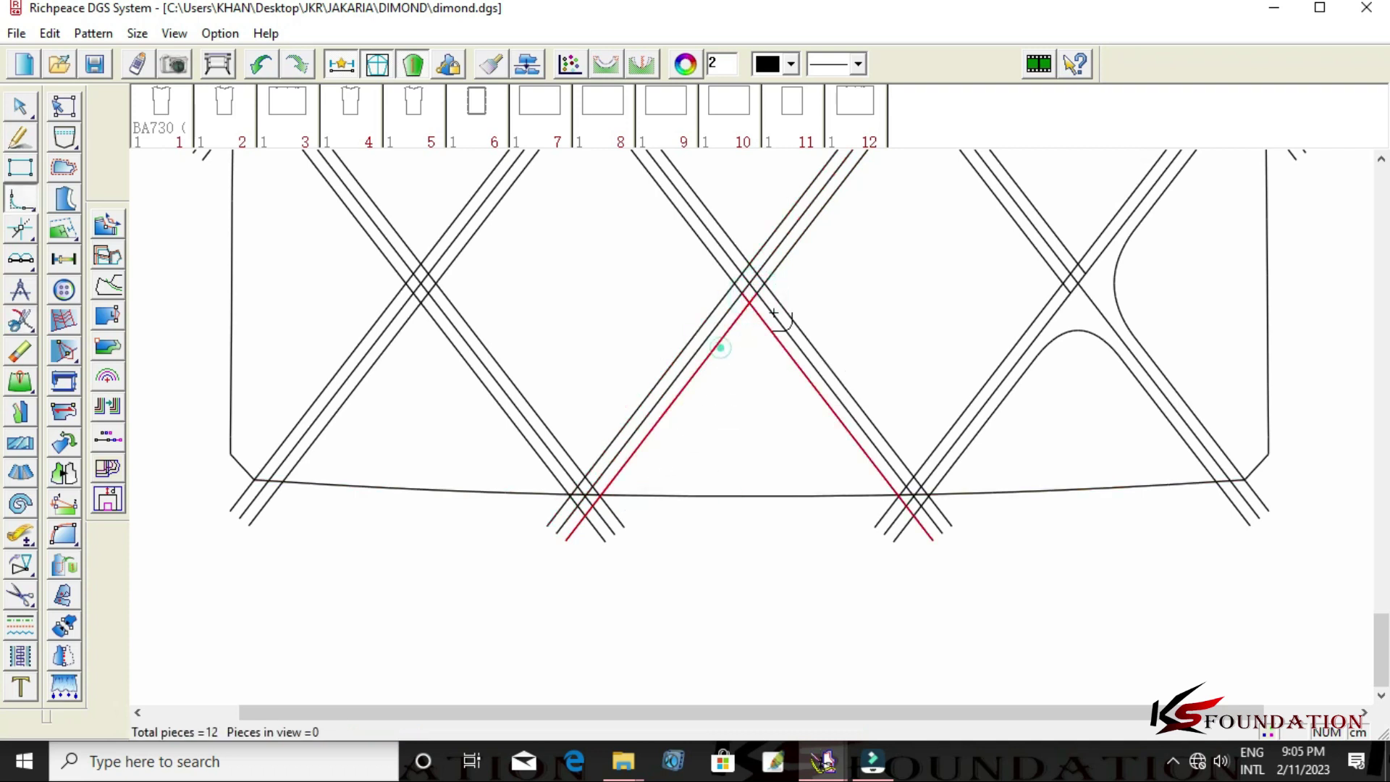
left_click(747, 341)
type("2")
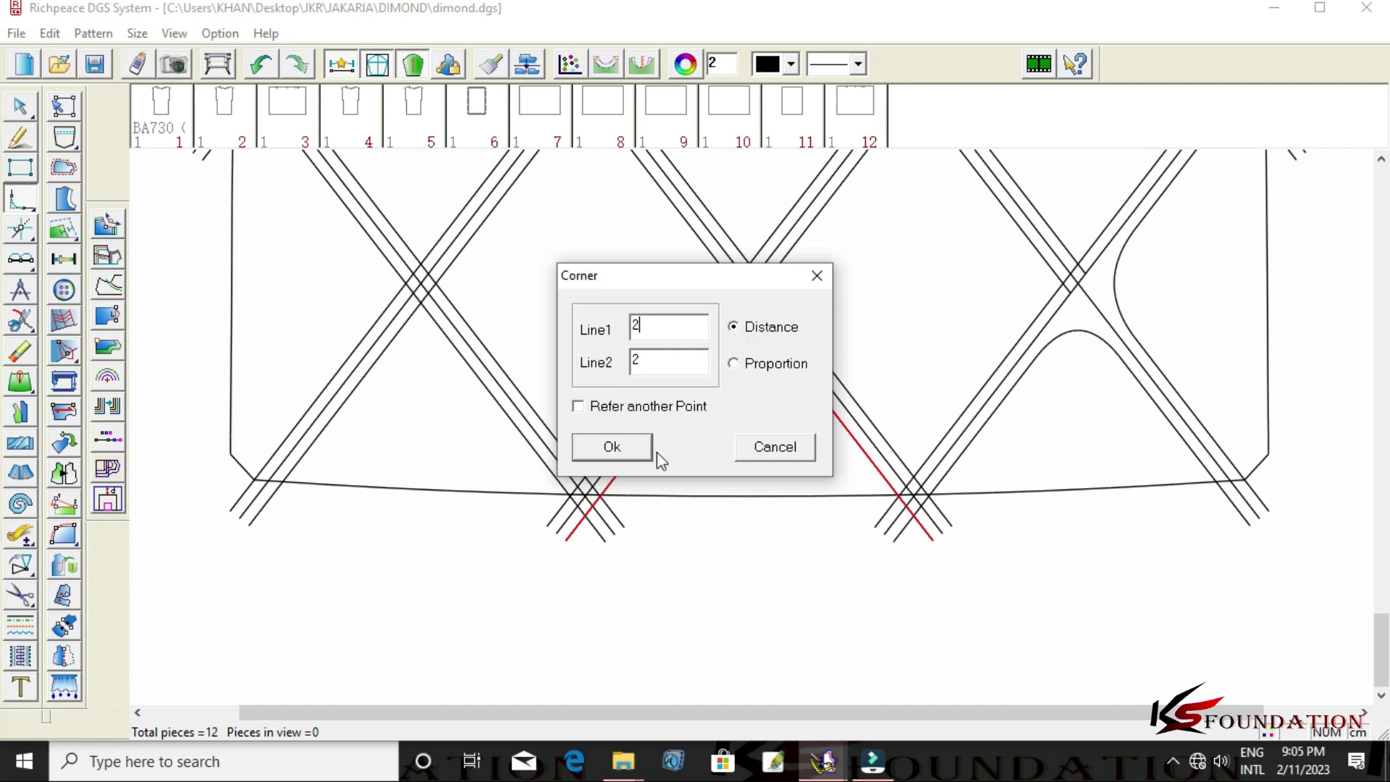
left_click(616, 447)
scroll(750, 427, "down", 2)
scroll(751, 425, "up", 2)
scroll(779, 457, "up", 2)
scroll(778, 458, "up", 1)
scroll(768, 420, "up", 1)
Snip the diagonals near the hem at their crossings with the hem line.
right_click(852, 371)
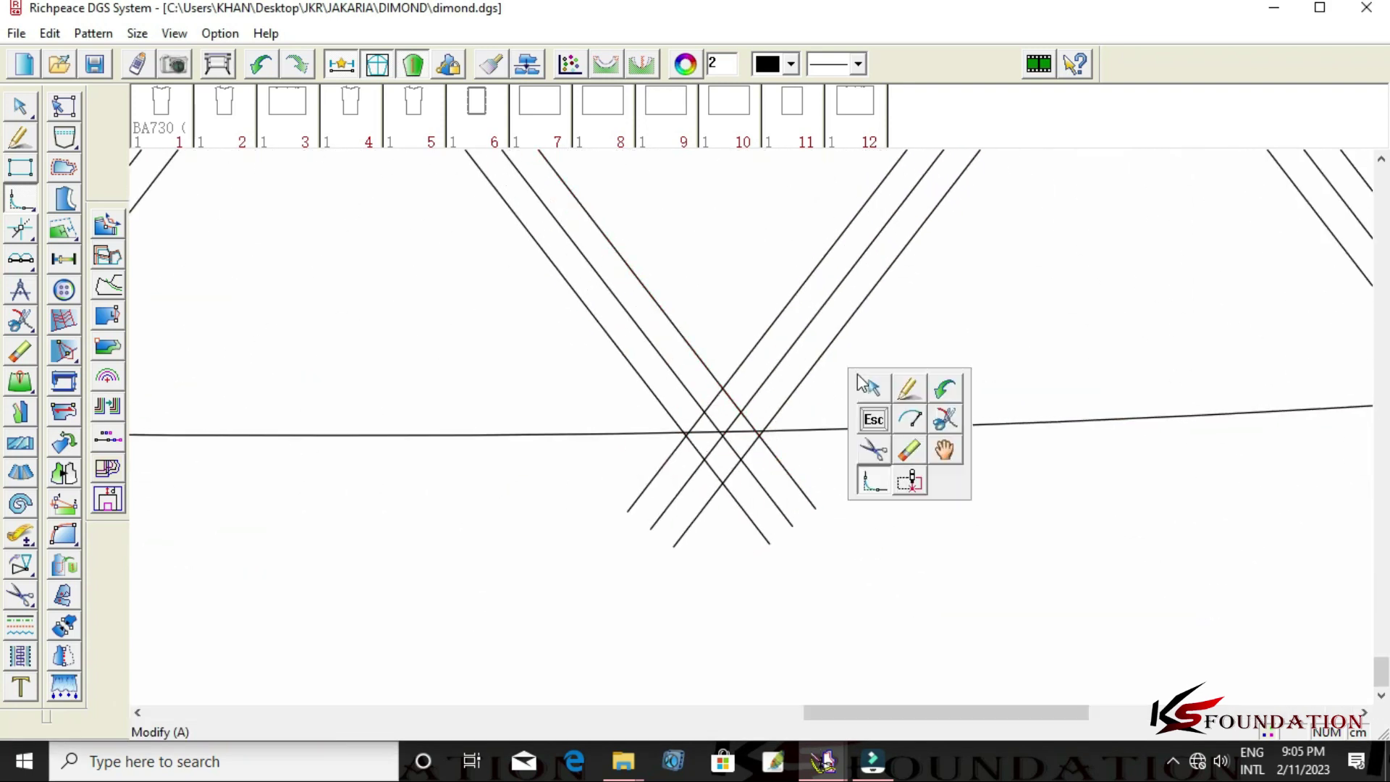
left_click(945, 419)
scroll(761, 449, "up", 1)
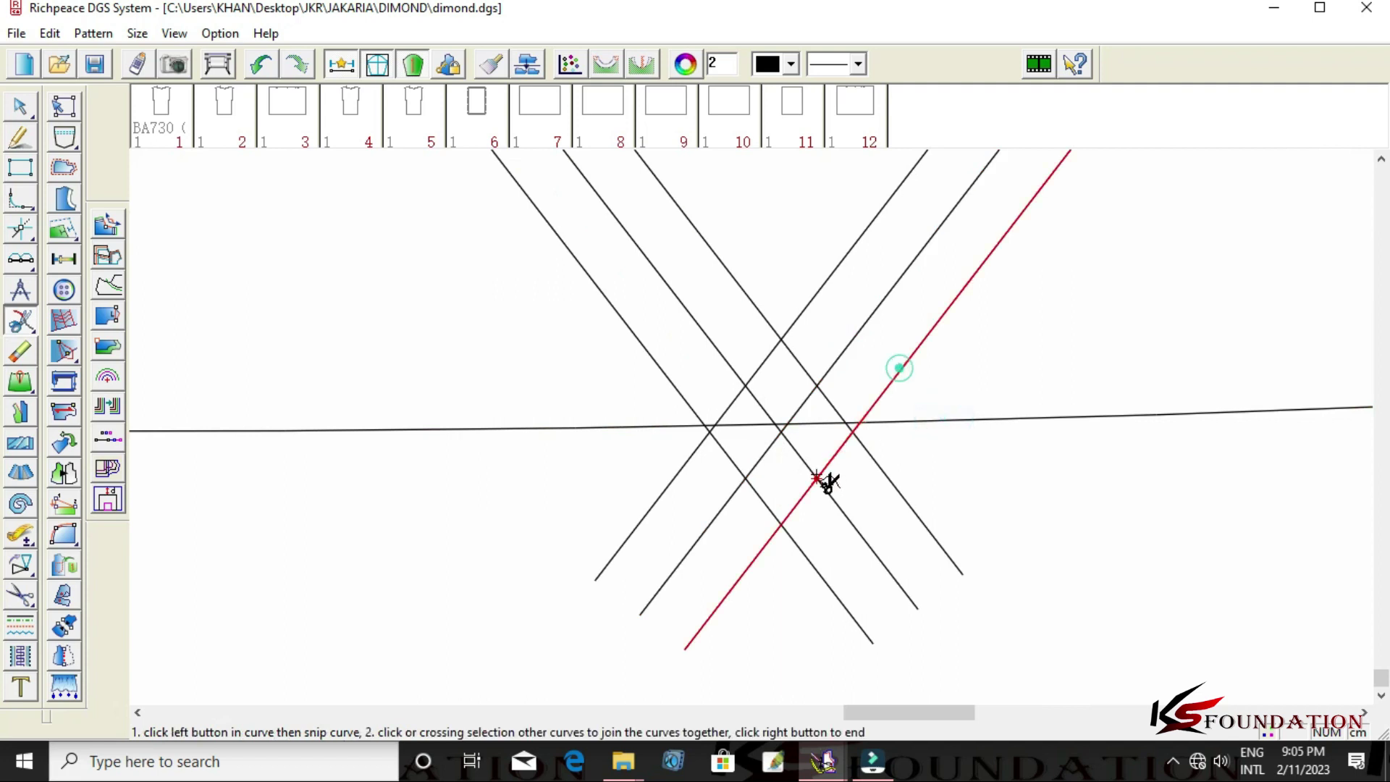
left_click(704, 426)
left_click(744, 481)
left_click(710, 427)
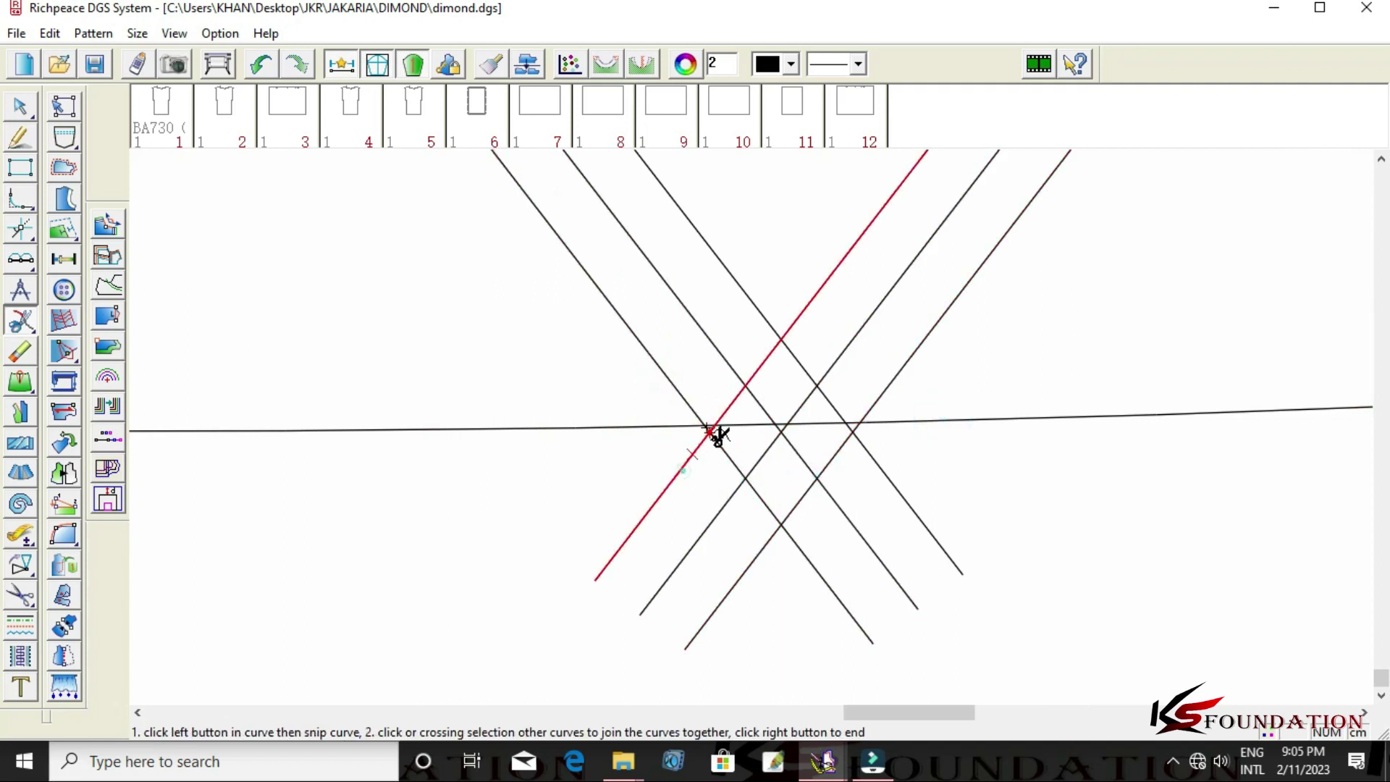
left_click(753, 391)
left_click(757, 303)
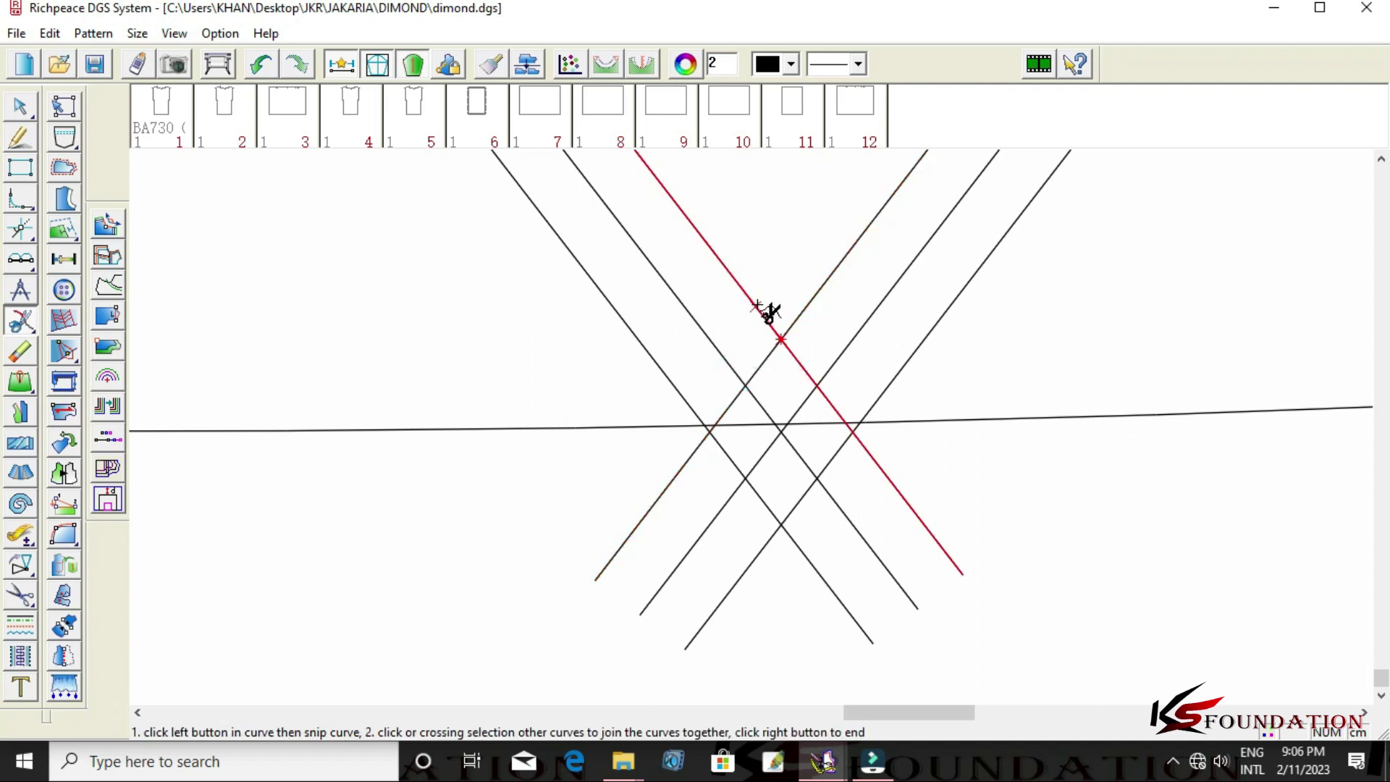
left_click(821, 388)
Round the first two diamond crossings with 1 cm arc corners.
right_click(968, 404)
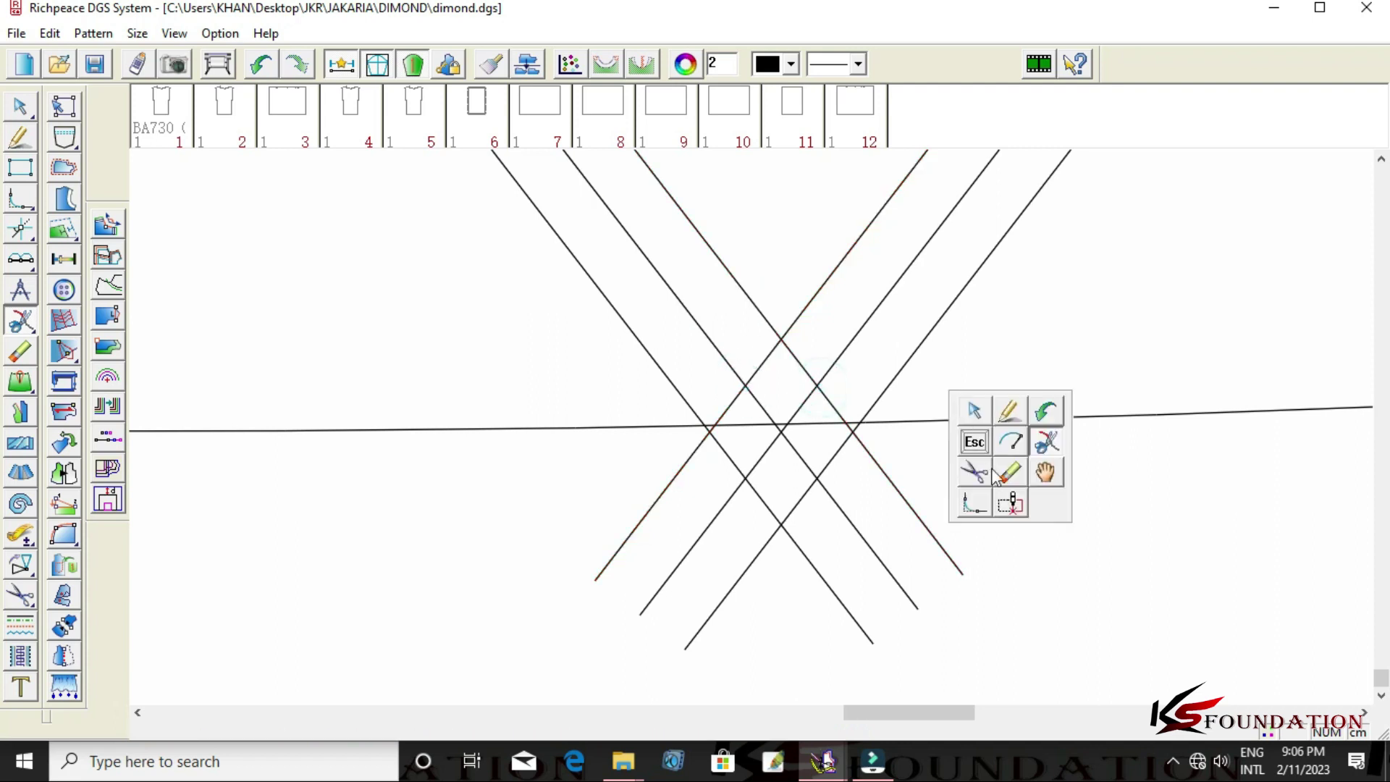
left_click(978, 507)
left_click(879, 463)
left_click(875, 406)
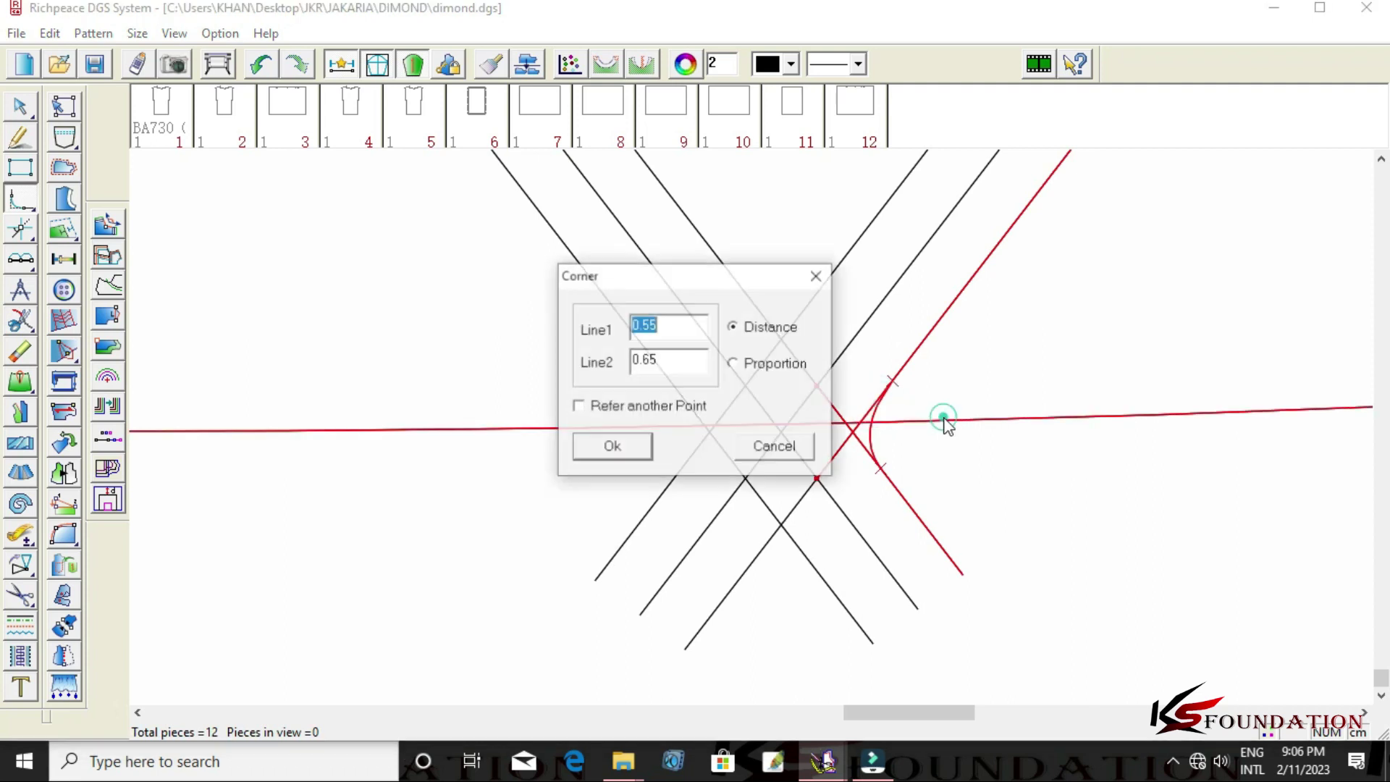
type("1")
left_click(594, 444)
left_click(683, 459)
left_click(632, 326)
left_click(646, 425)
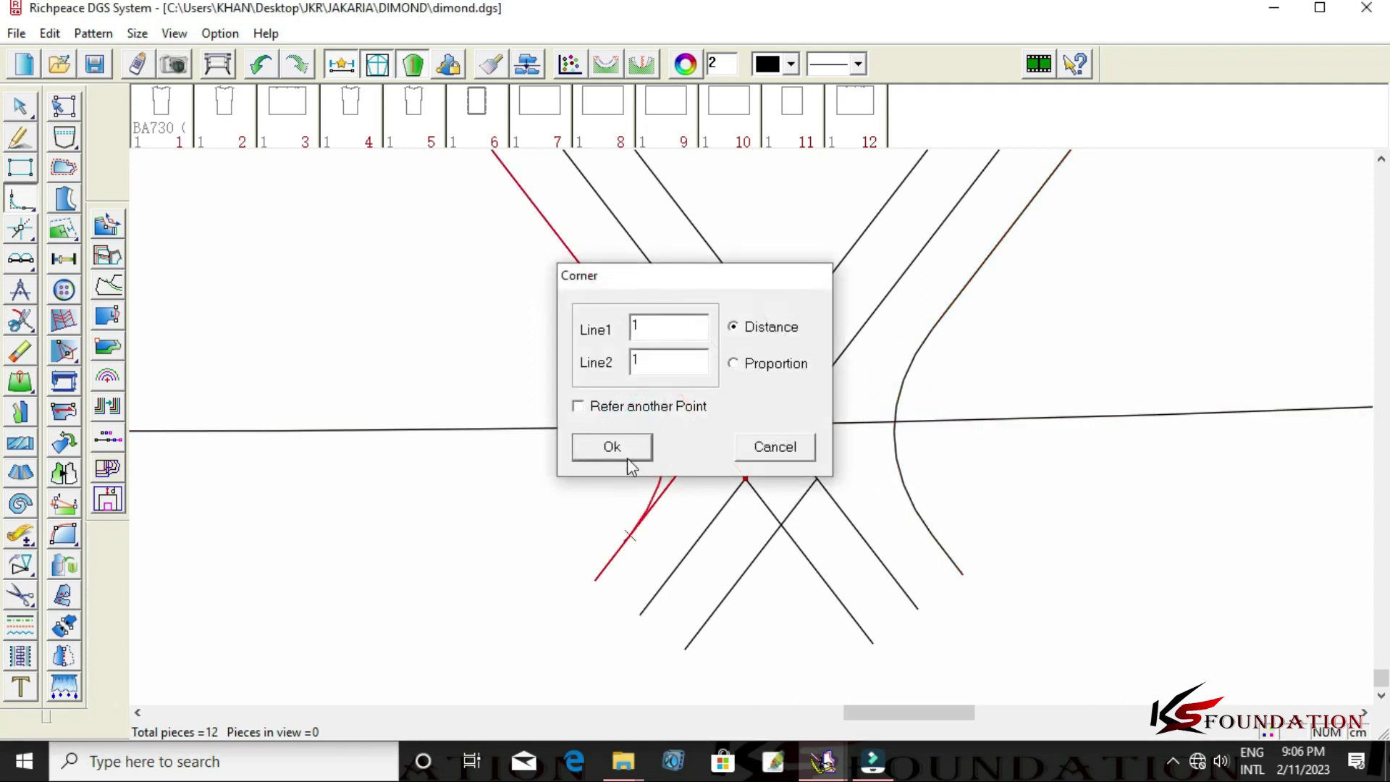
left_click(627, 456)
Round the lower crossing with a 1 cm arc corner and pick the next corner's lines.
left_click(798, 547)
left_click(764, 549)
left_click(780, 563)
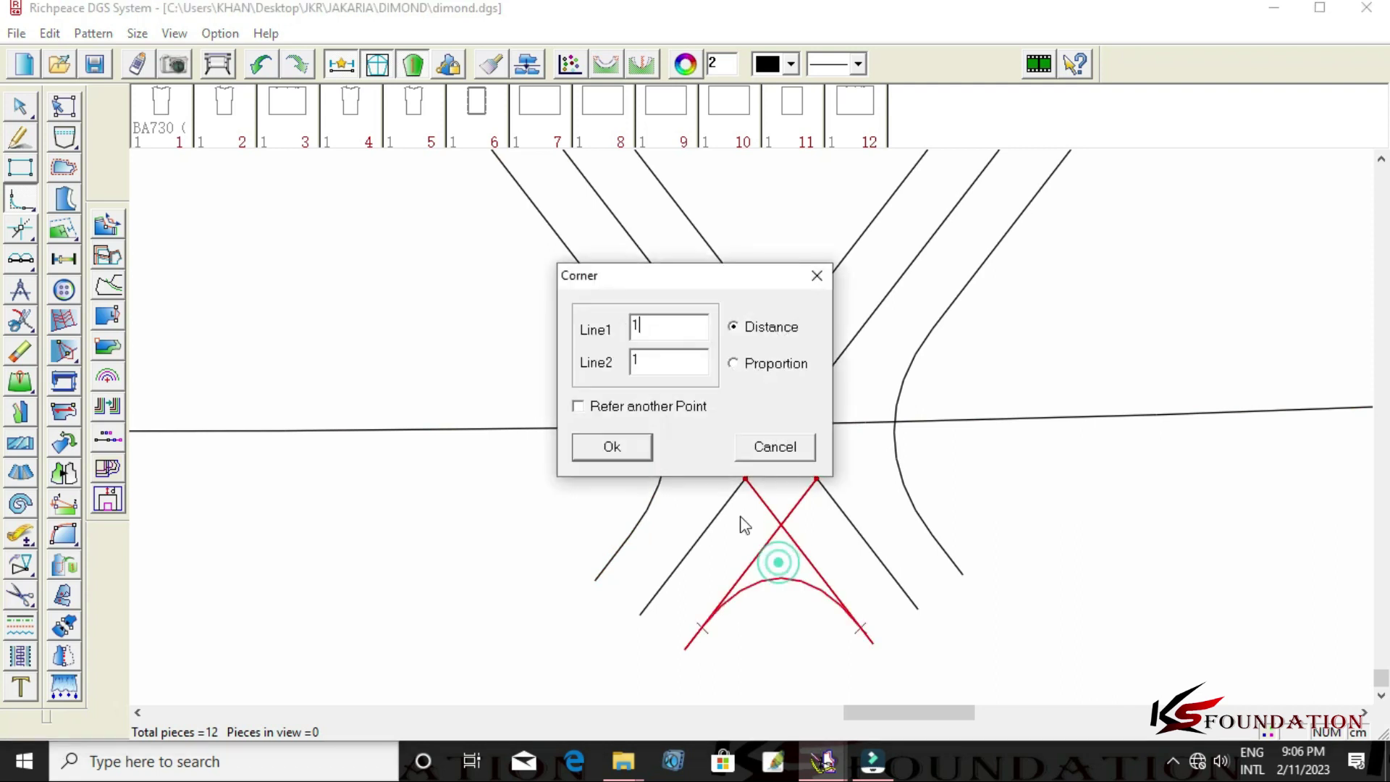
left_click(621, 447)
scroll(688, 435, "down", 2)
left_click(742, 428)
left_click(733, 366)
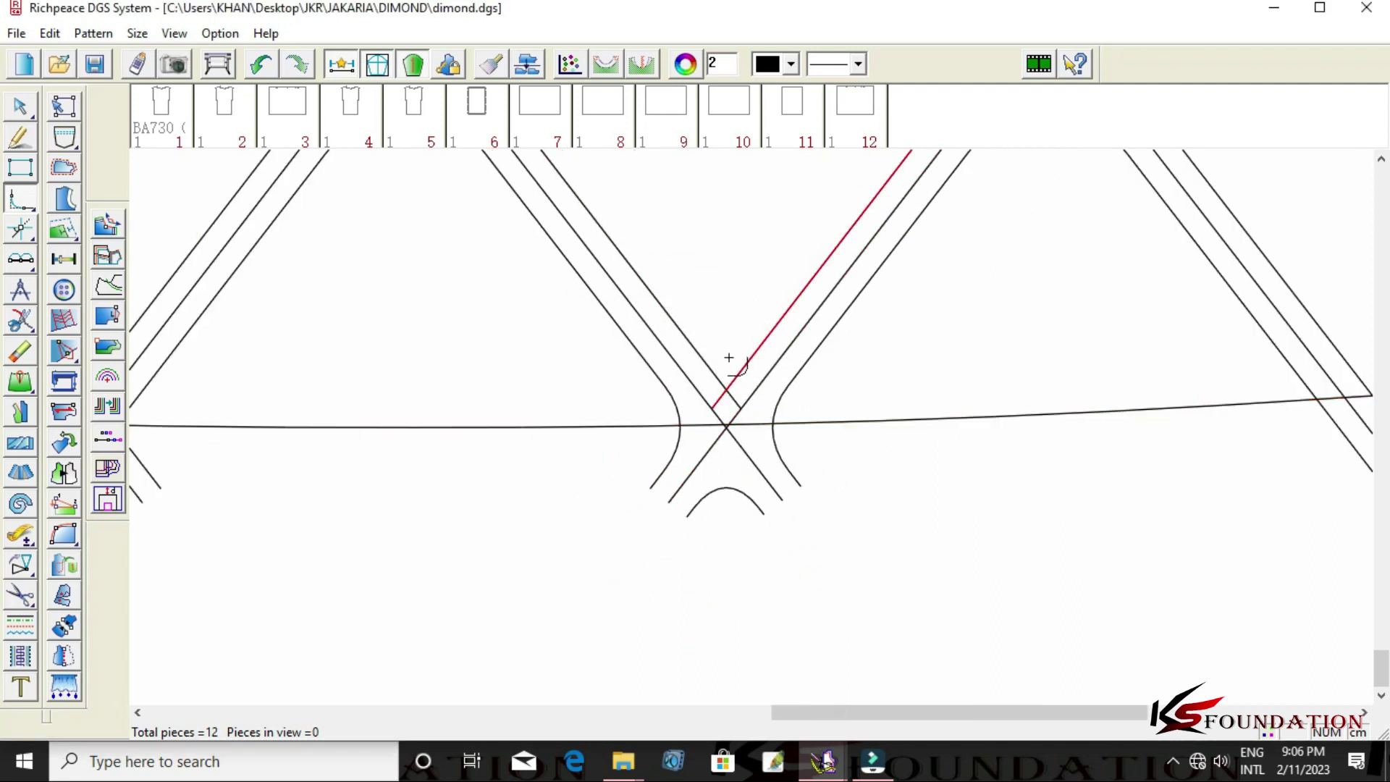
scroll(739, 399, "down", 2)
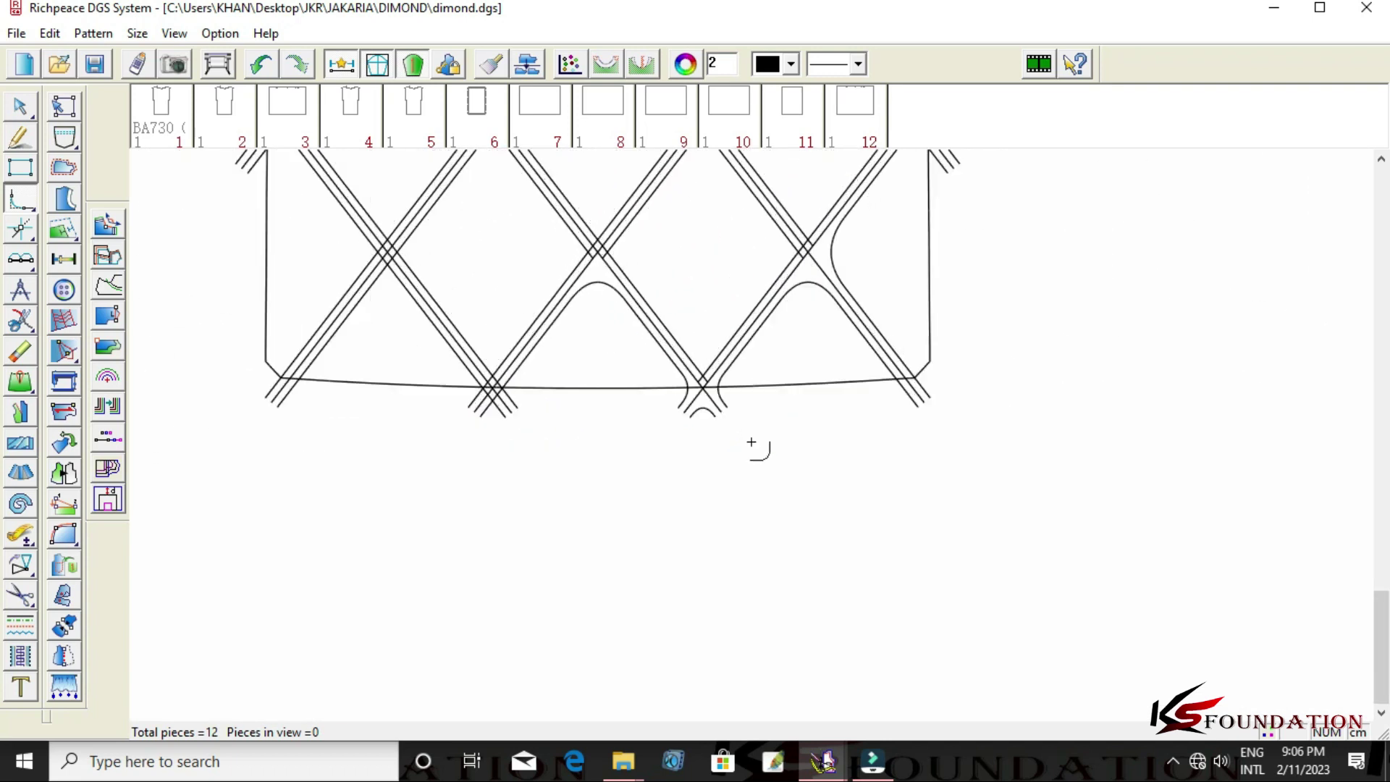
Draw two loop arcs around the open diagonal line ends.
right_click(726, 422)
left_click(770, 472)
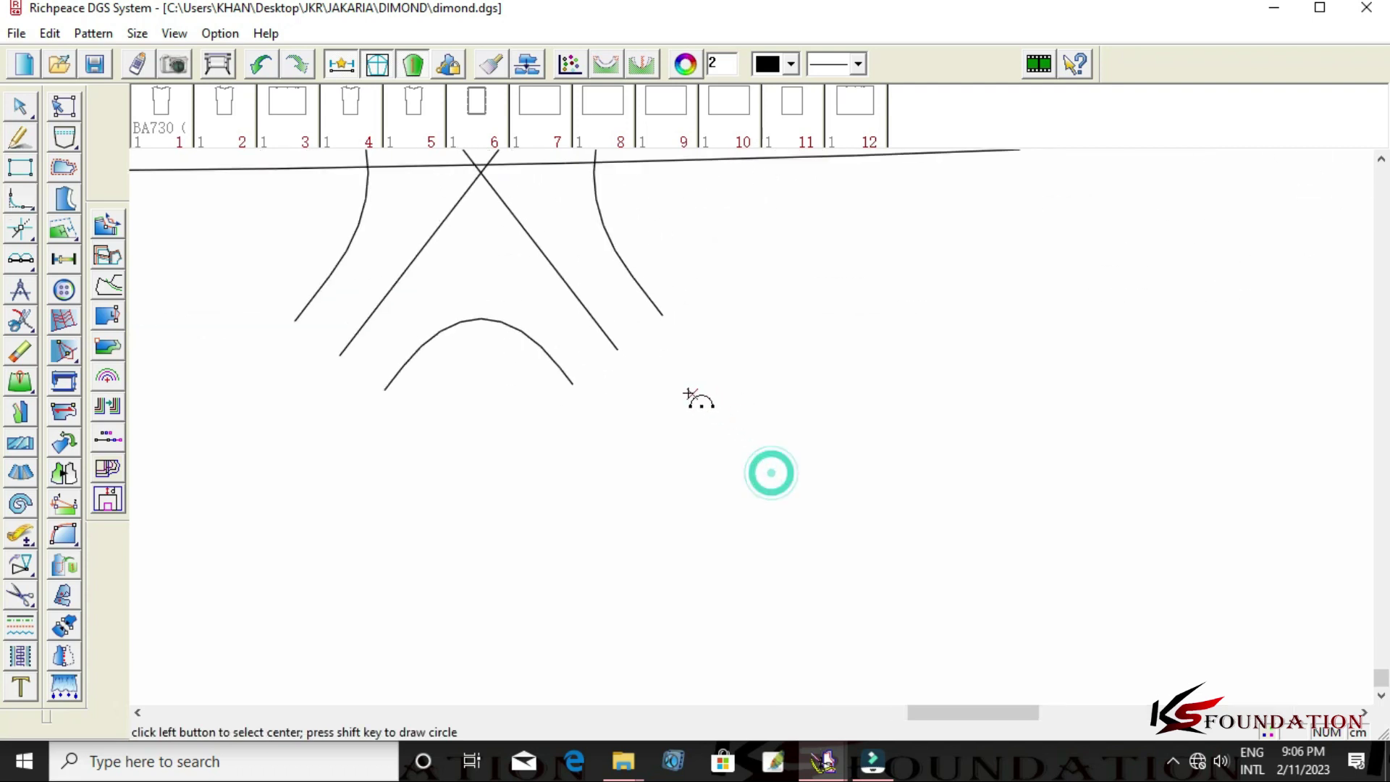
left_click(615, 349)
left_click(661, 317)
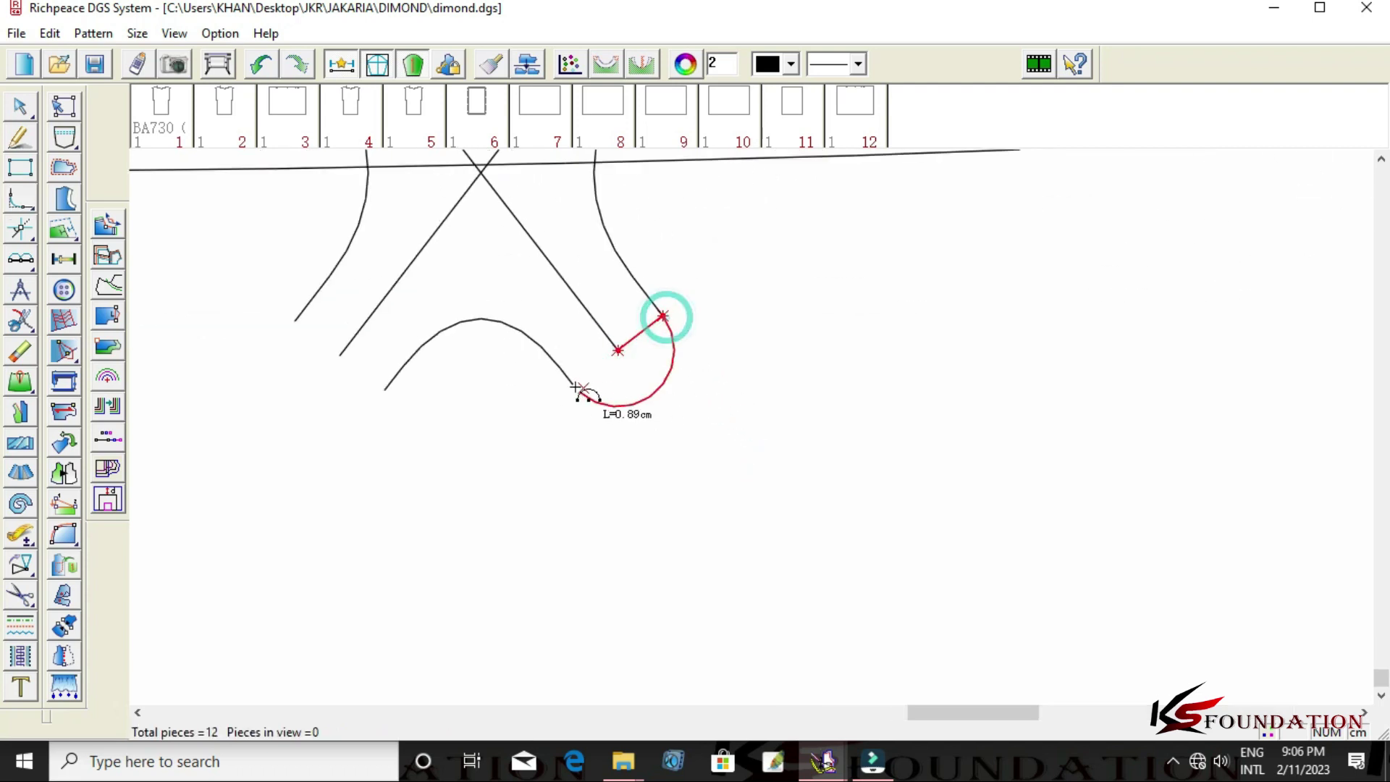
left_click(572, 385)
scroll(751, 428, "up", 3)
left_click(608, 370)
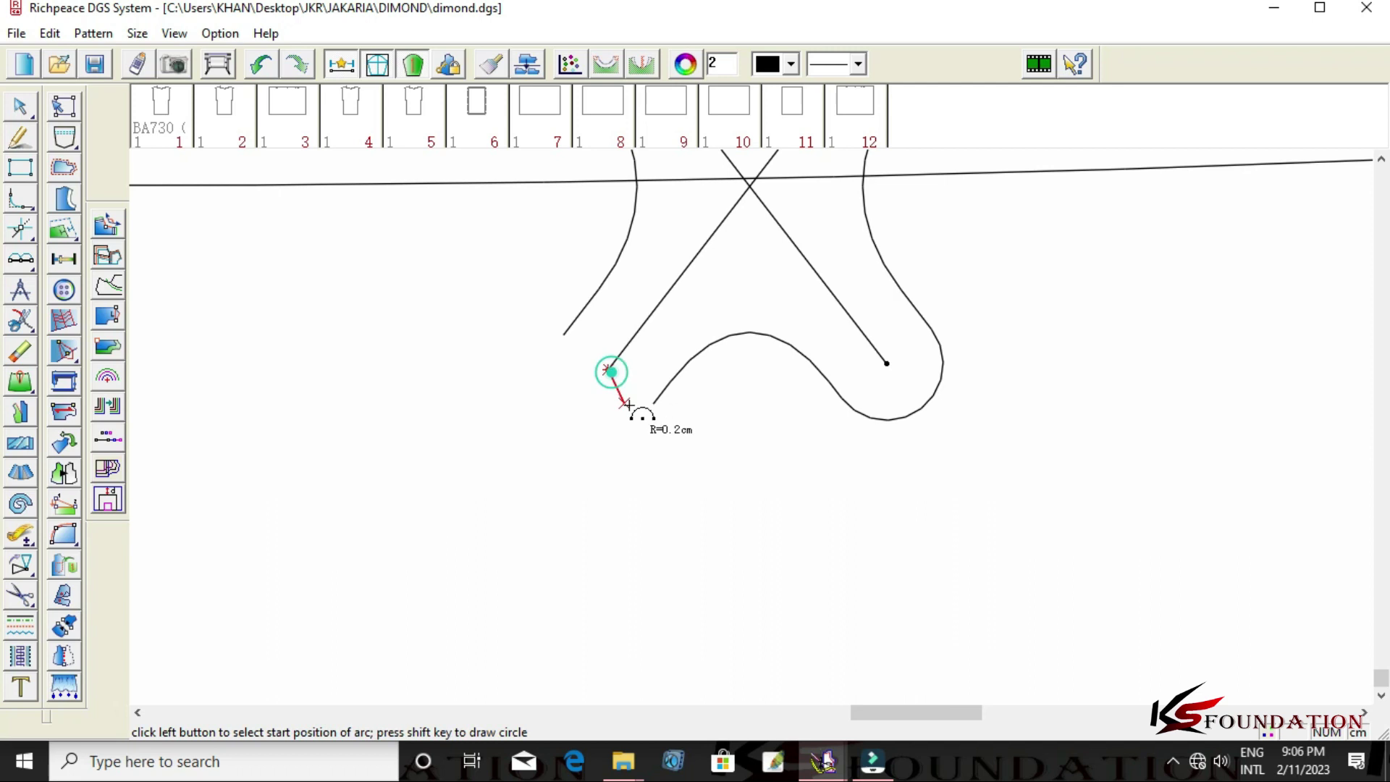
left_click(653, 405)
left_click(562, 329)
Erase the leftover centre point and the stray line inside the right loop.
right_click(658, 461)
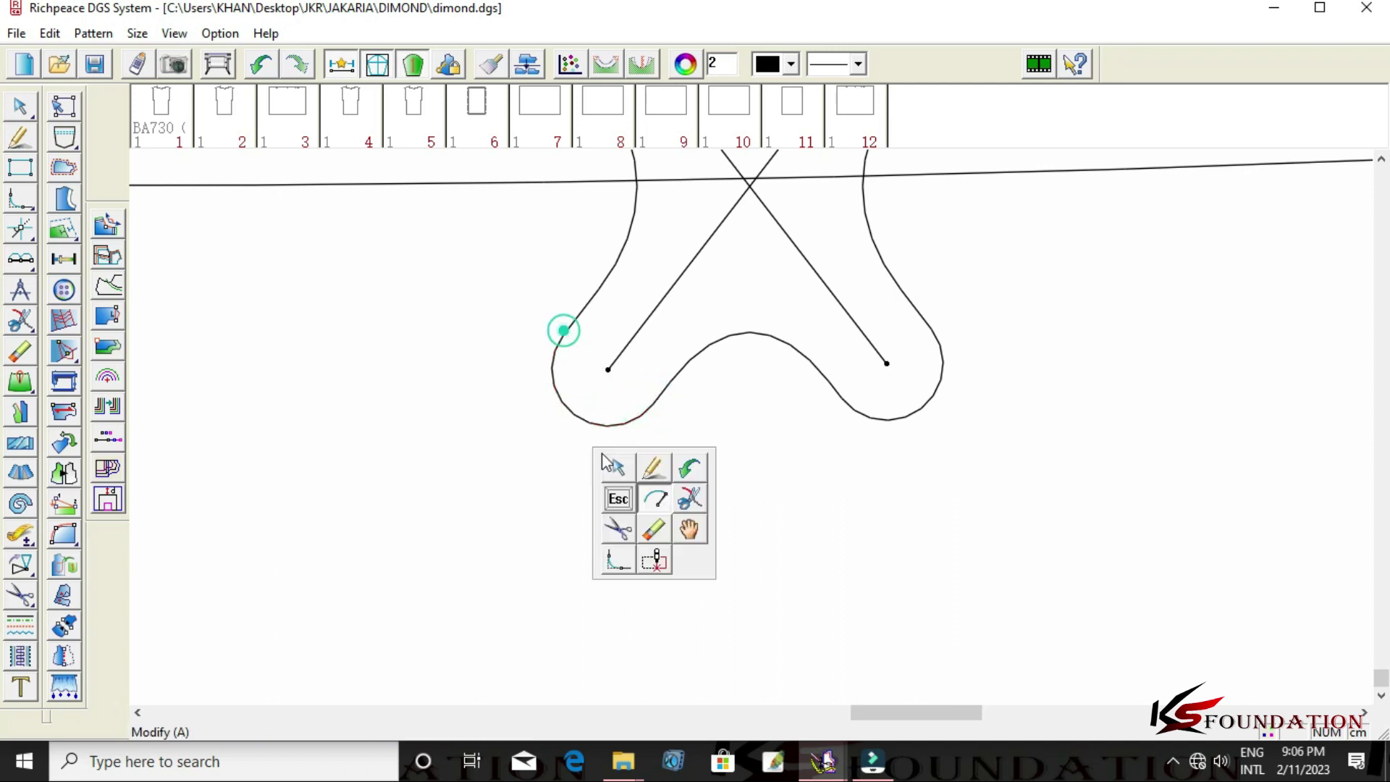
left_click(702, 511)
right_click(735, 568)
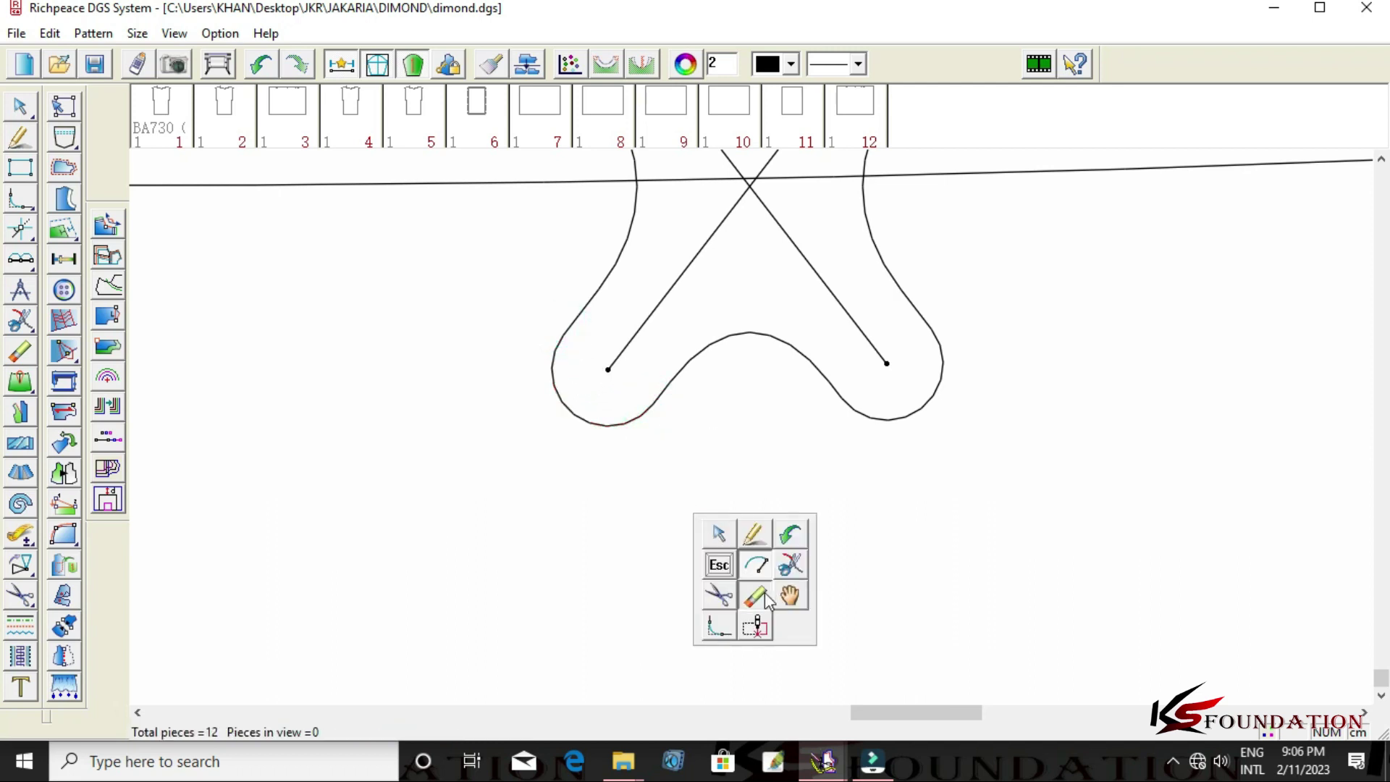
left_click(764, 592)
left_click(607, 371)
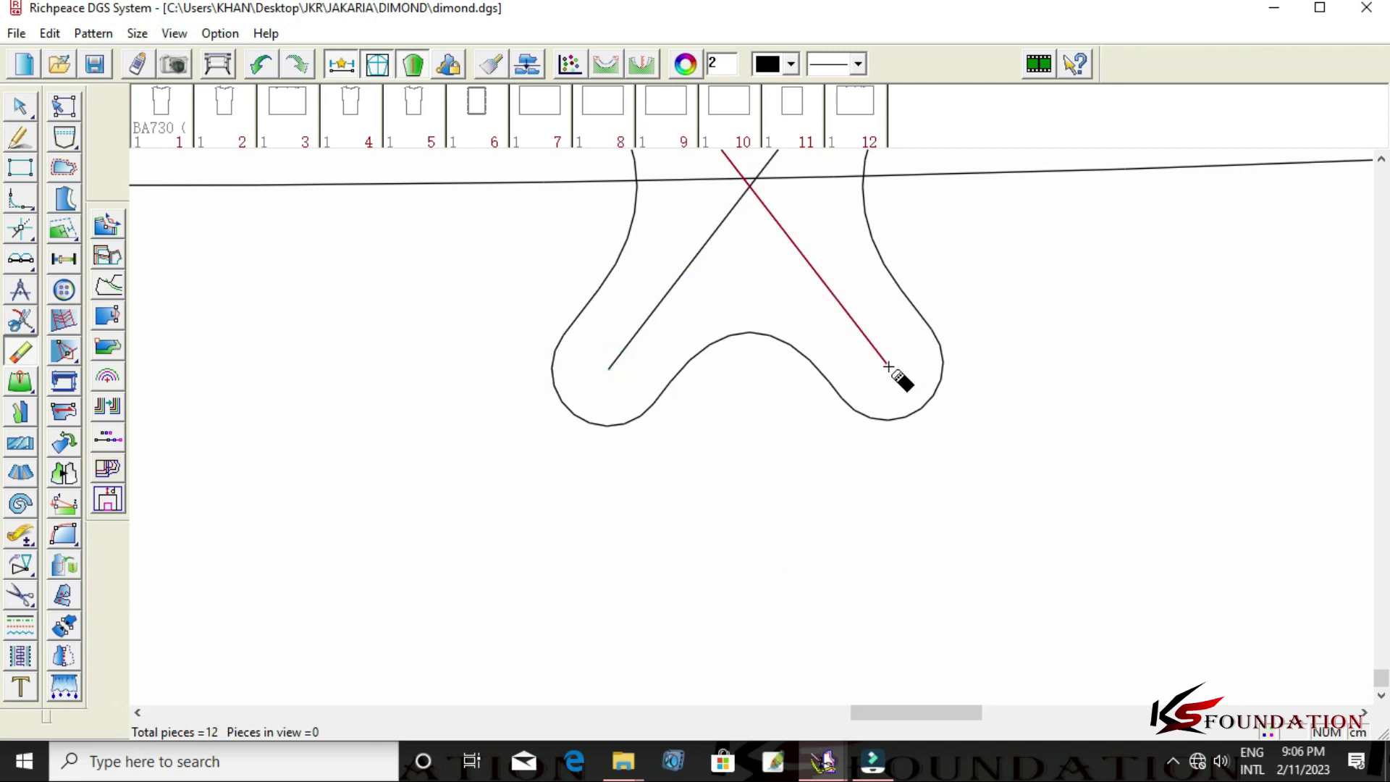
left_click(889, 366)
scroll(889, 366, "down", 1)
scroll(753, 427, "down", 1)
scroll(754, 435, "down", 1)
Zoom in and snip the diagonal at its crossing near the left hem.
scroll(760, 434, "down", 1)
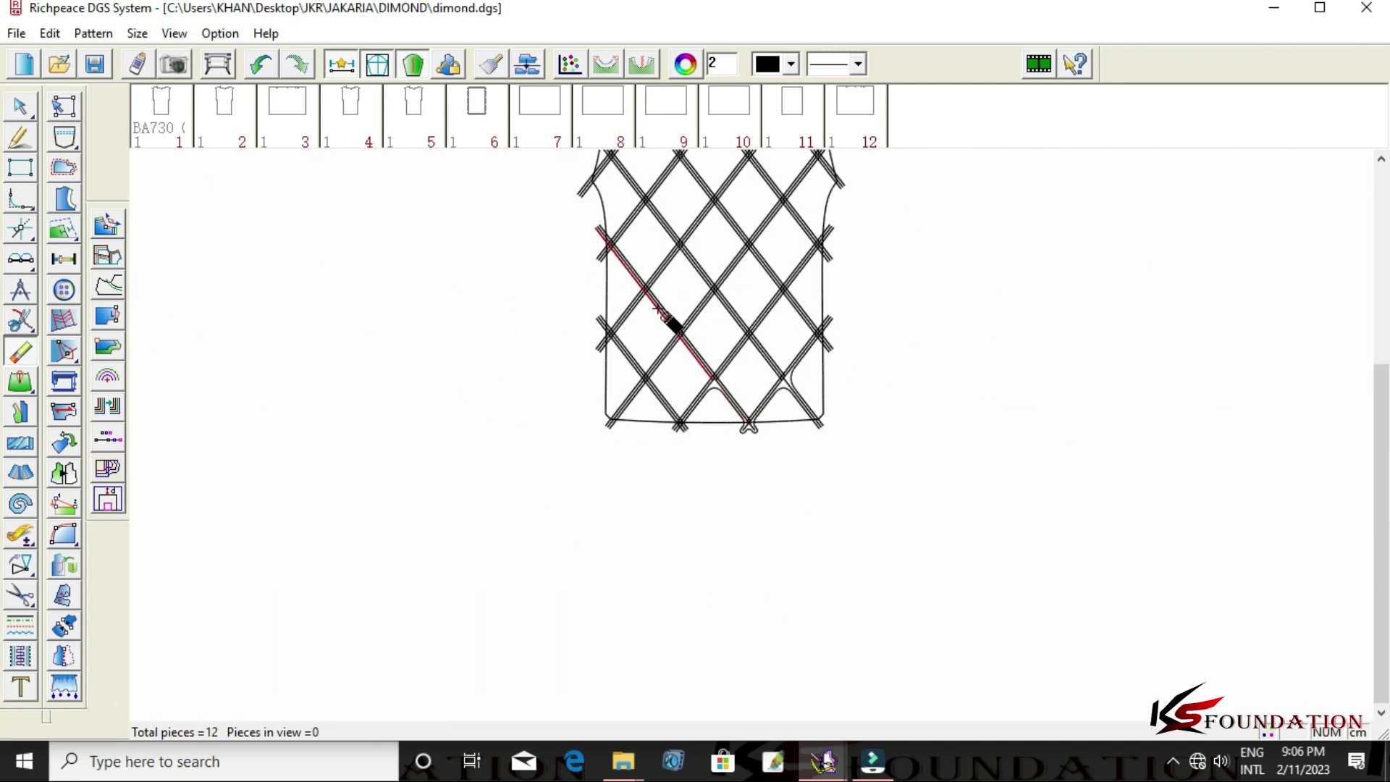
scroll(750, 433, "up", 1)
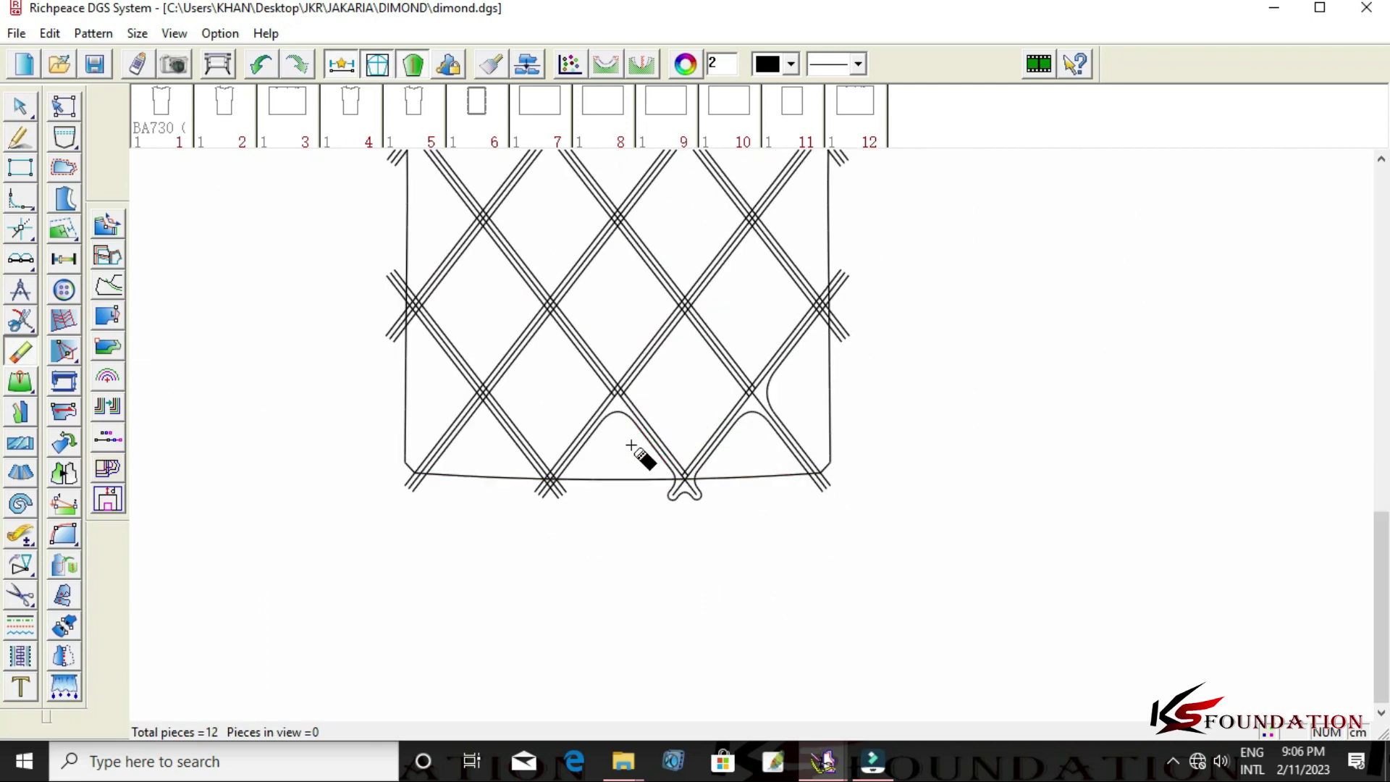
scroll(743, 433, "up", 1)
scroll(601, 467, "up", 1)
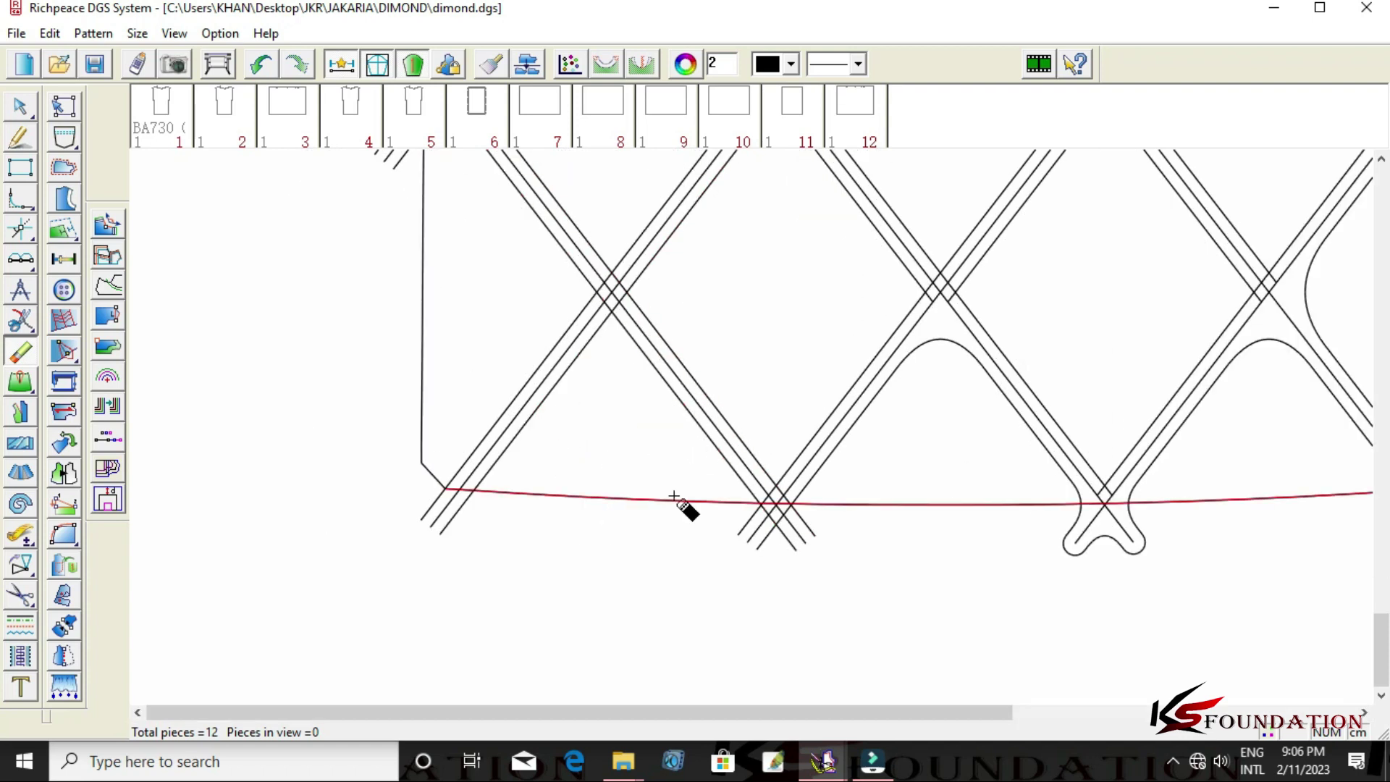
right_click(649, 424)
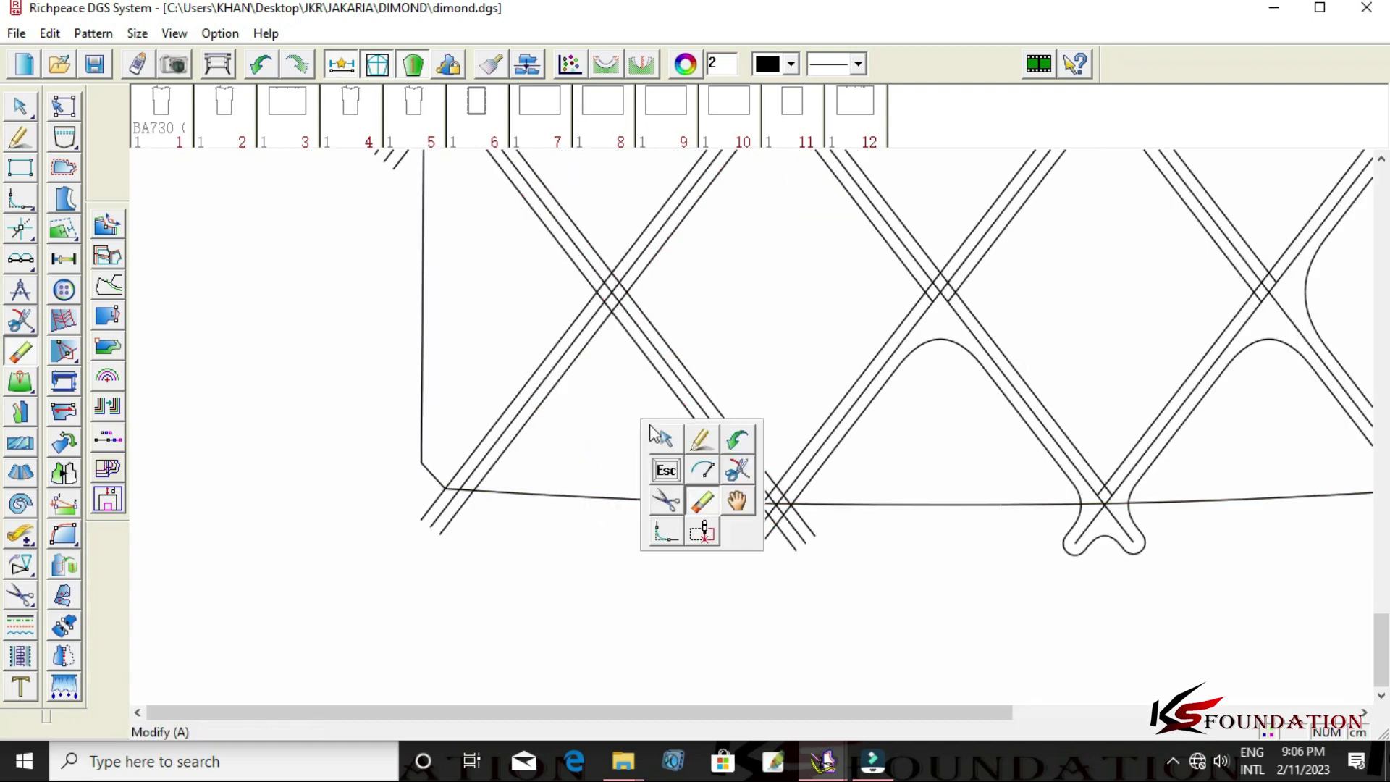
left_click(744, 477)
scroll(751, 428, "up", 2)
left_click(731, 434)
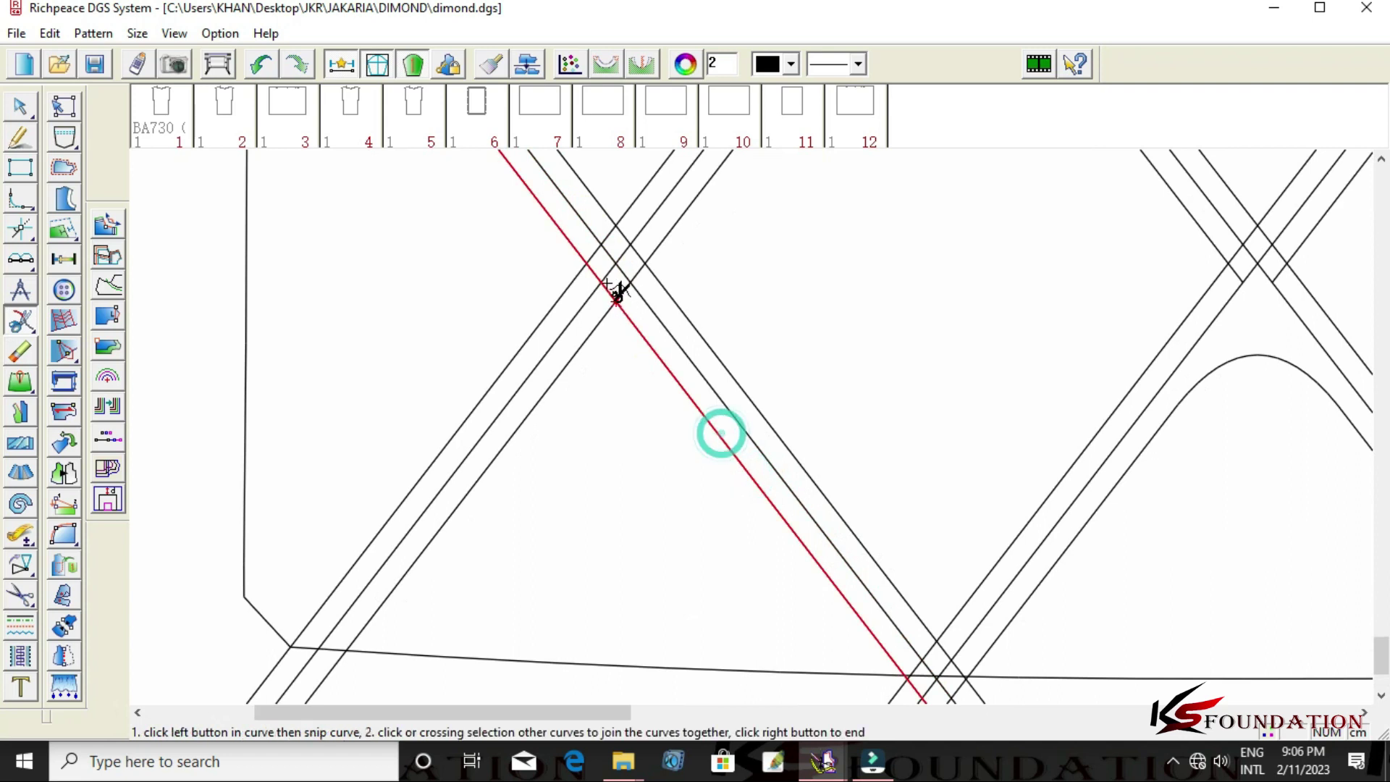
left_click(588, 346)
left_click(633, 288)
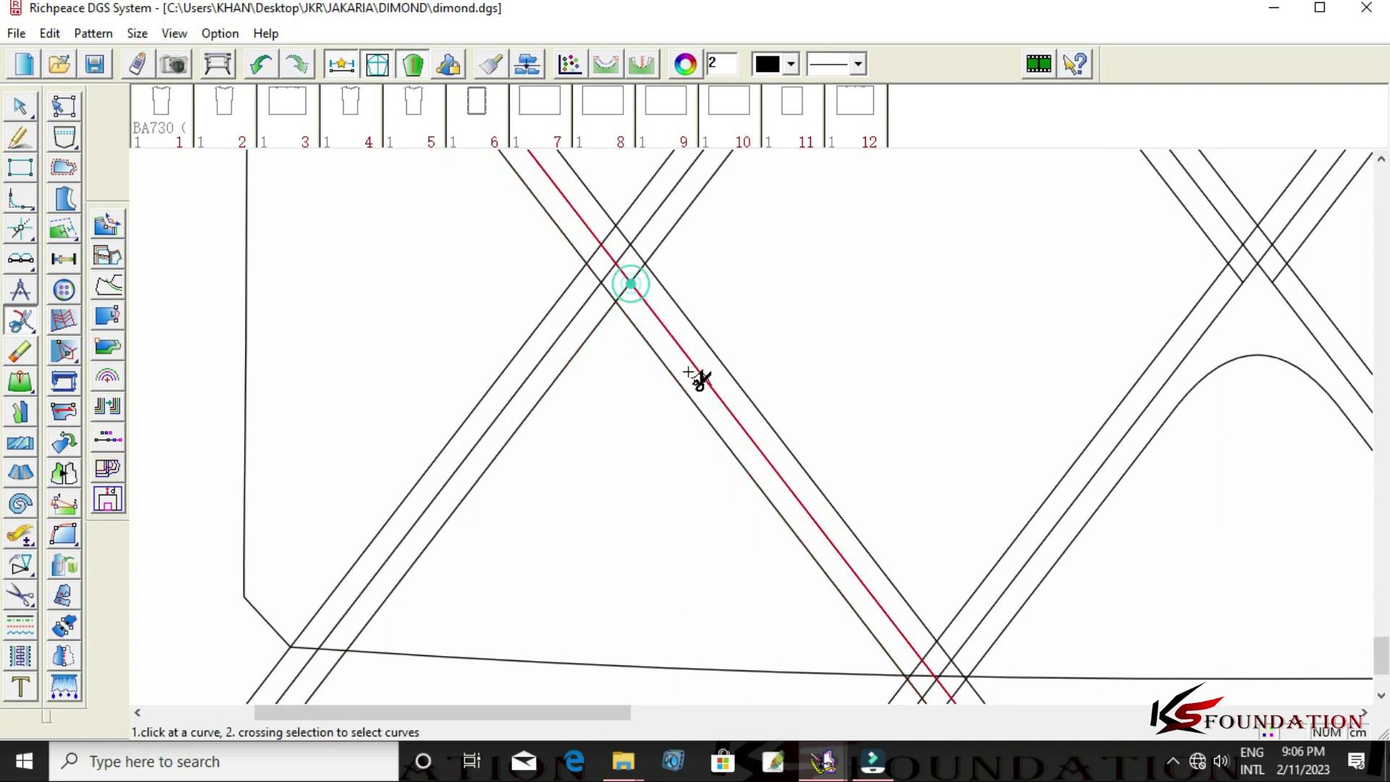
Round the diamond crossing with a 2 by 2 cm arc corner.
right_click(606, 400)
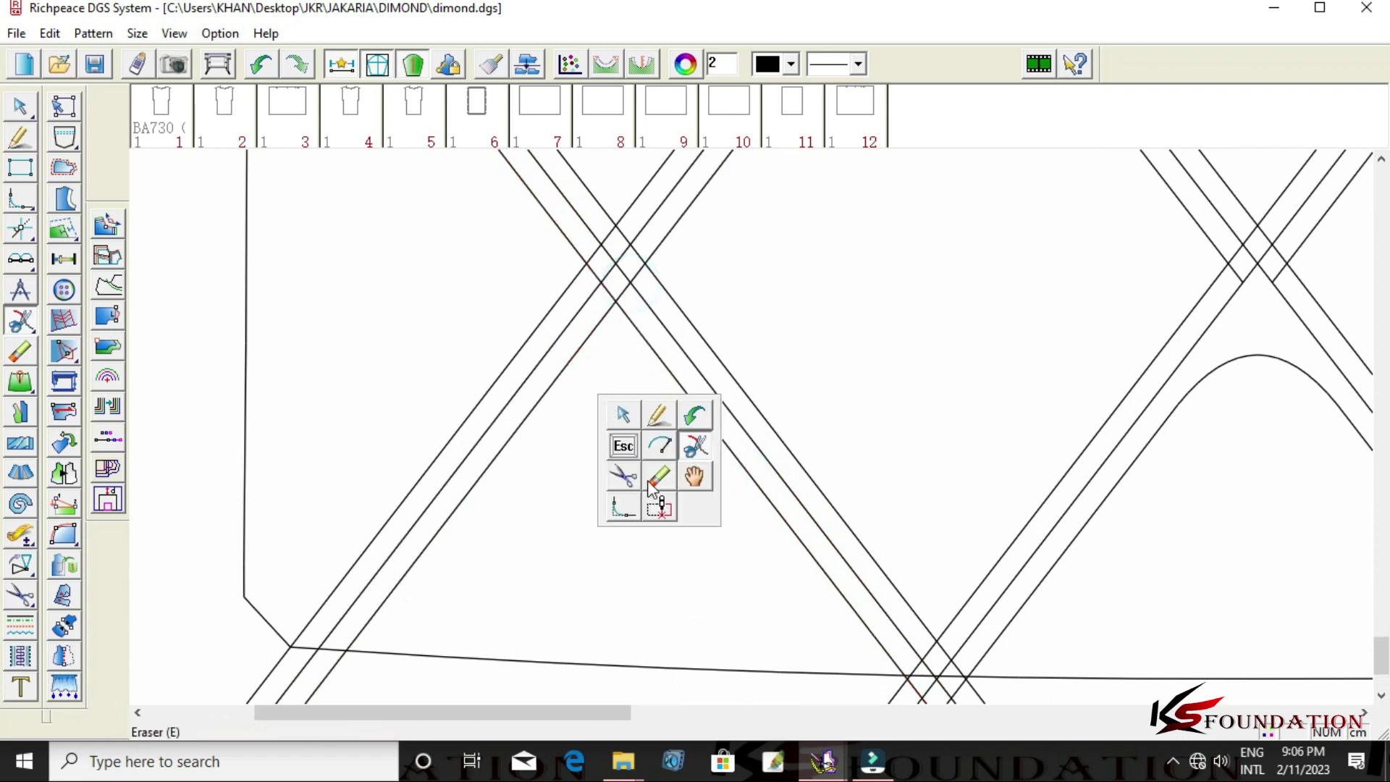
left_click(623, 507)
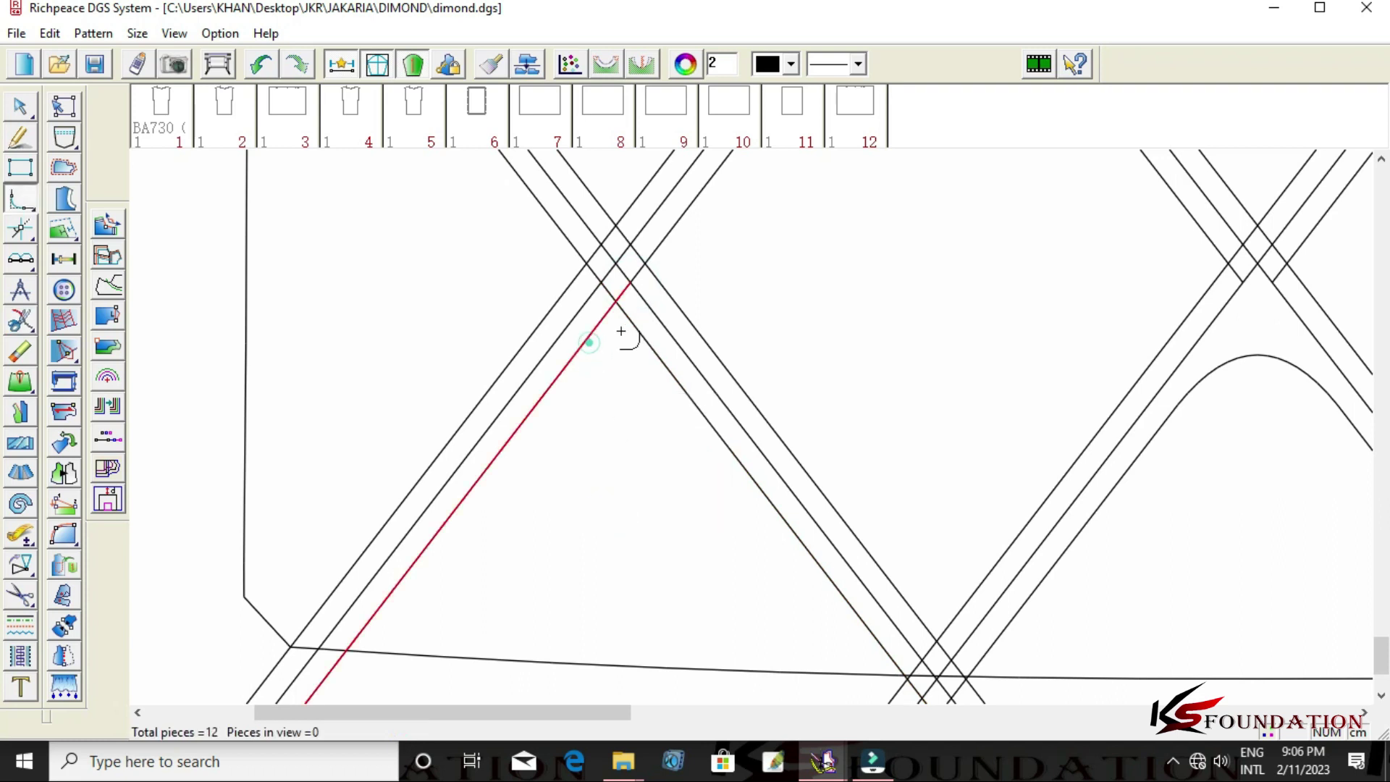
left_click(625, 356)
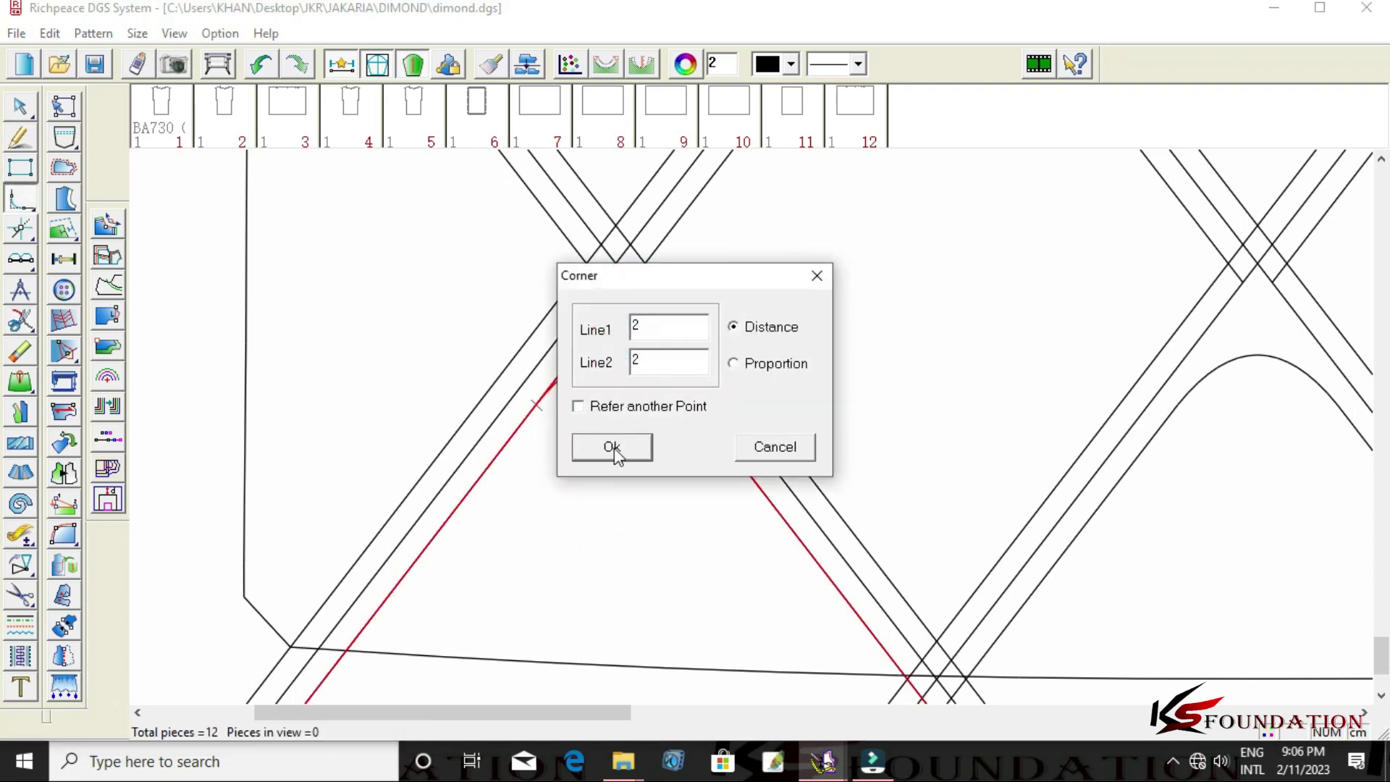
left_click(612, 448)
scroll(781, 475, "up", 3)
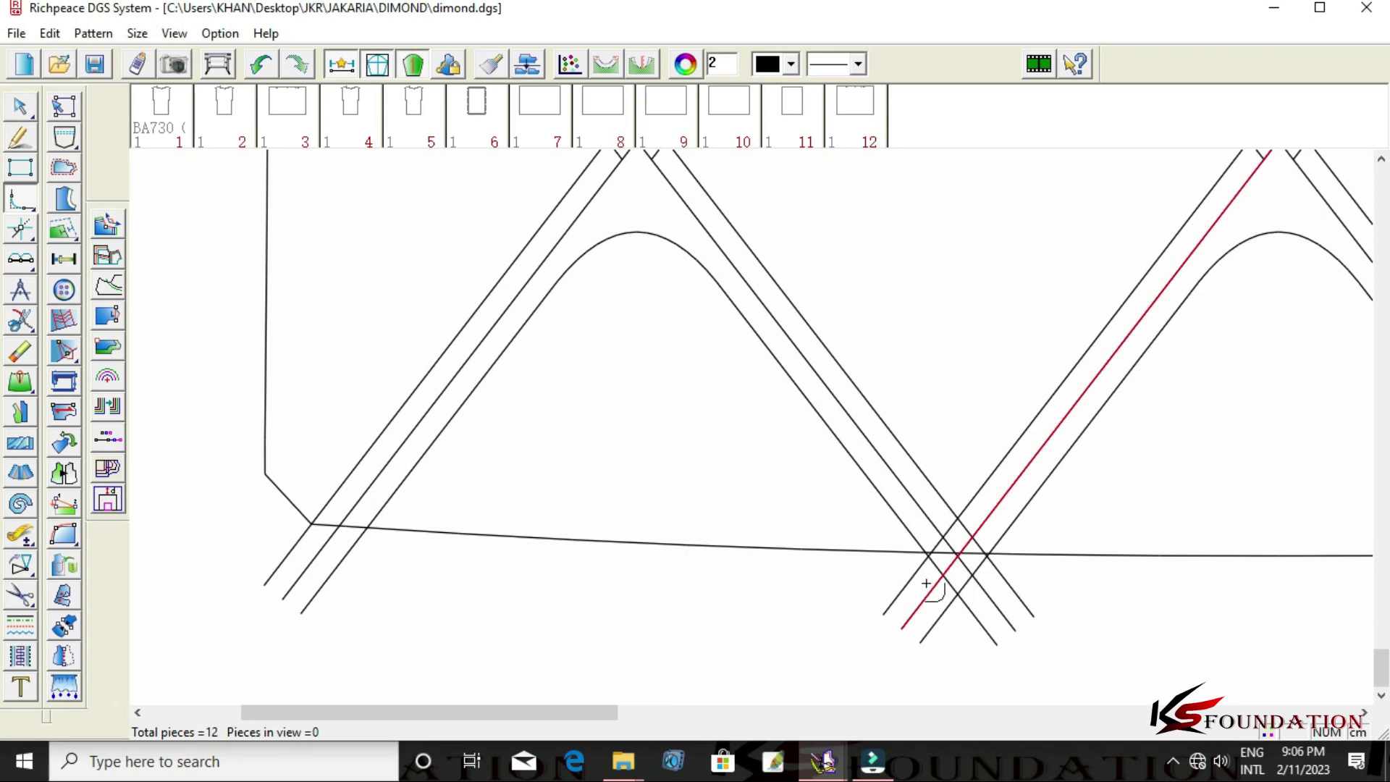
Snip a hem diagonal at its crossing line.
right_click(812, 479)
left_click(890, 536)
scroll(763, 434, "up", 2)
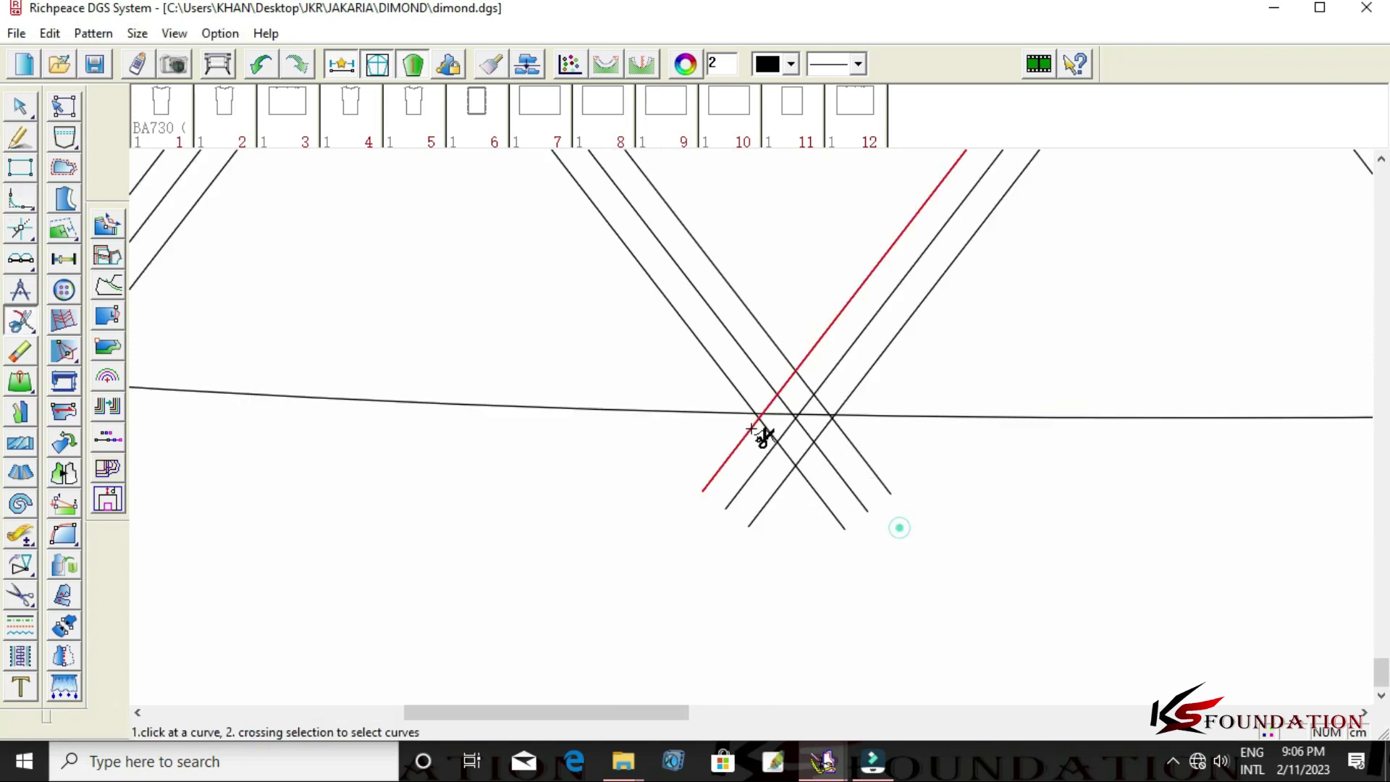
scroll(763, 435, "up", 2)
left_click(798, 368)
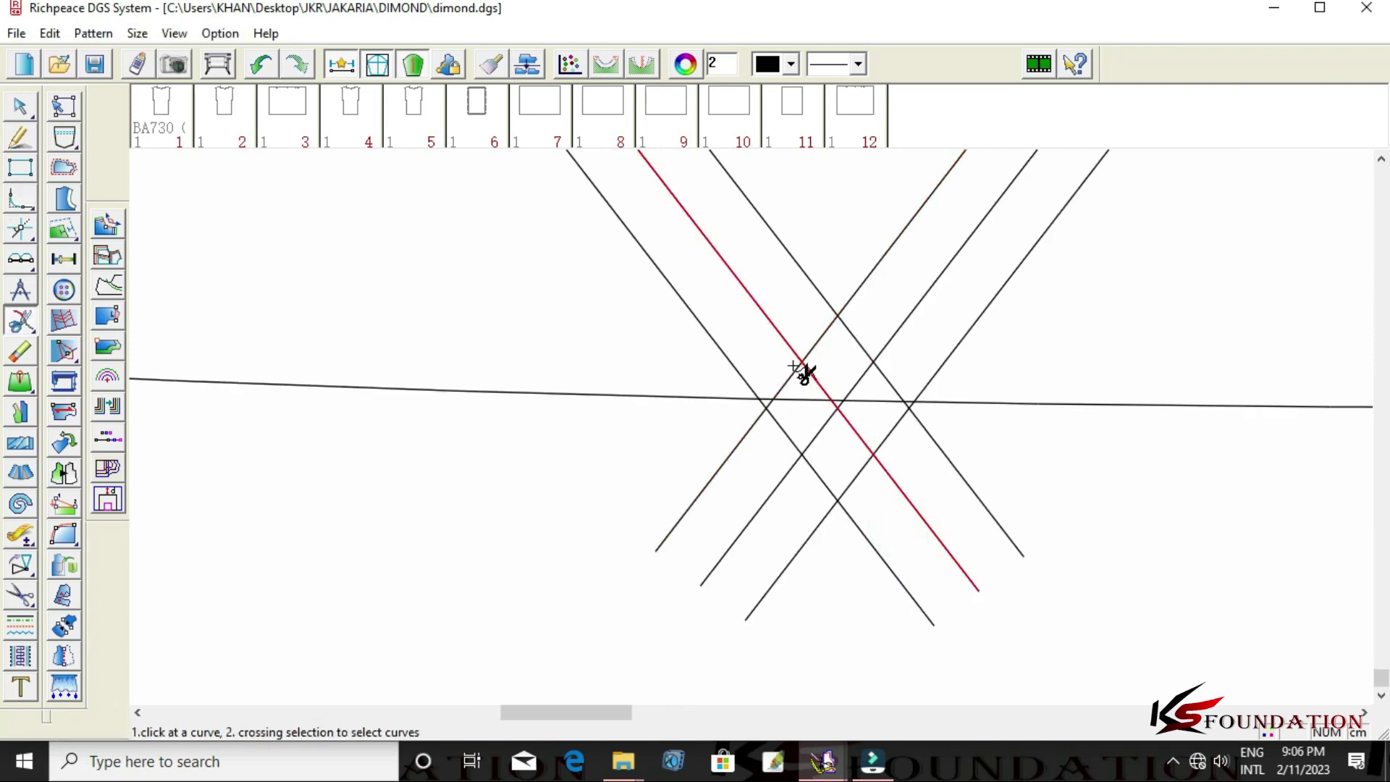
left_click(706, 335)
left_click(810, 464)
Round two hem crossings, the second with a larger corner distance of 3.
right_click(811, 463)
left_click(713, 553)
left_click(717, 373)
left_click(627, 447)
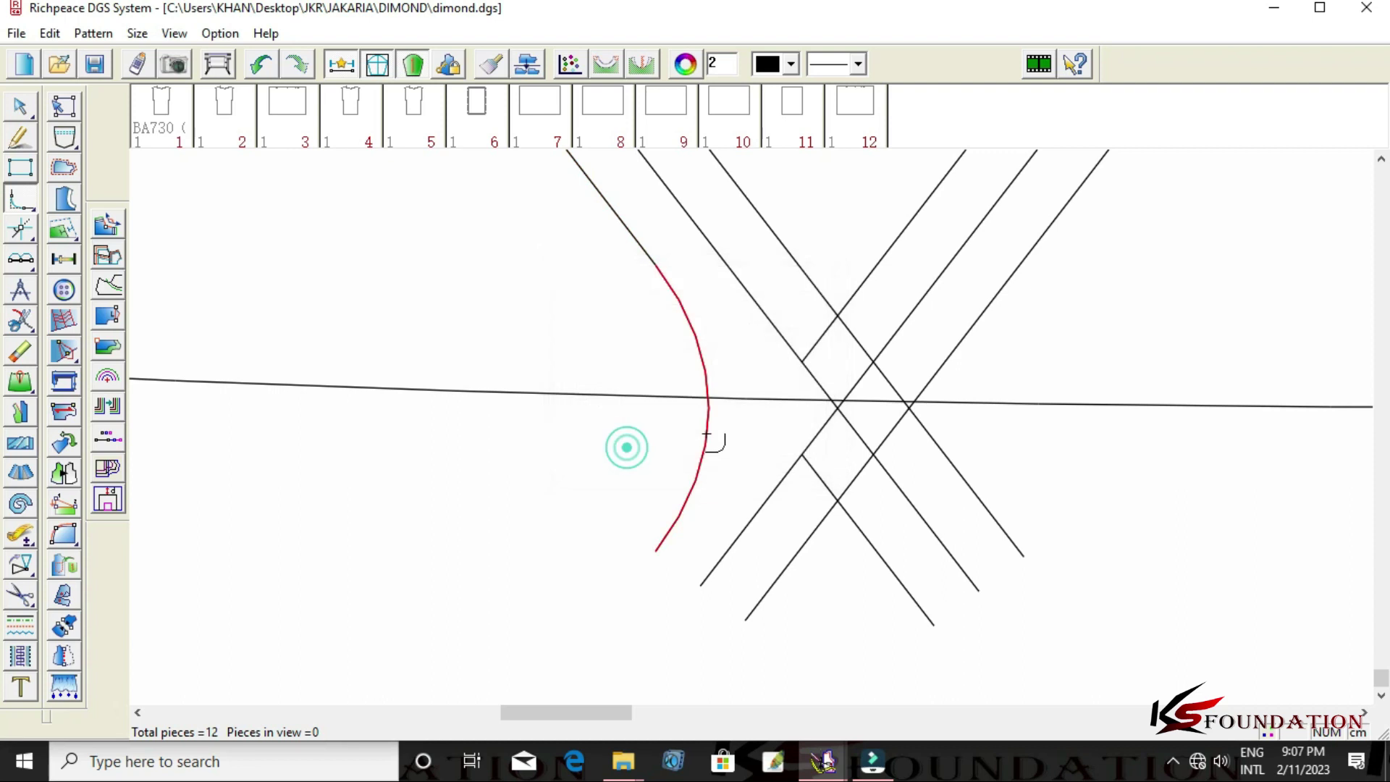
scroll(707, 434, "down", 1)
scroll(709, 430, "down", 1)
scroll(692, 418, "up", 1)
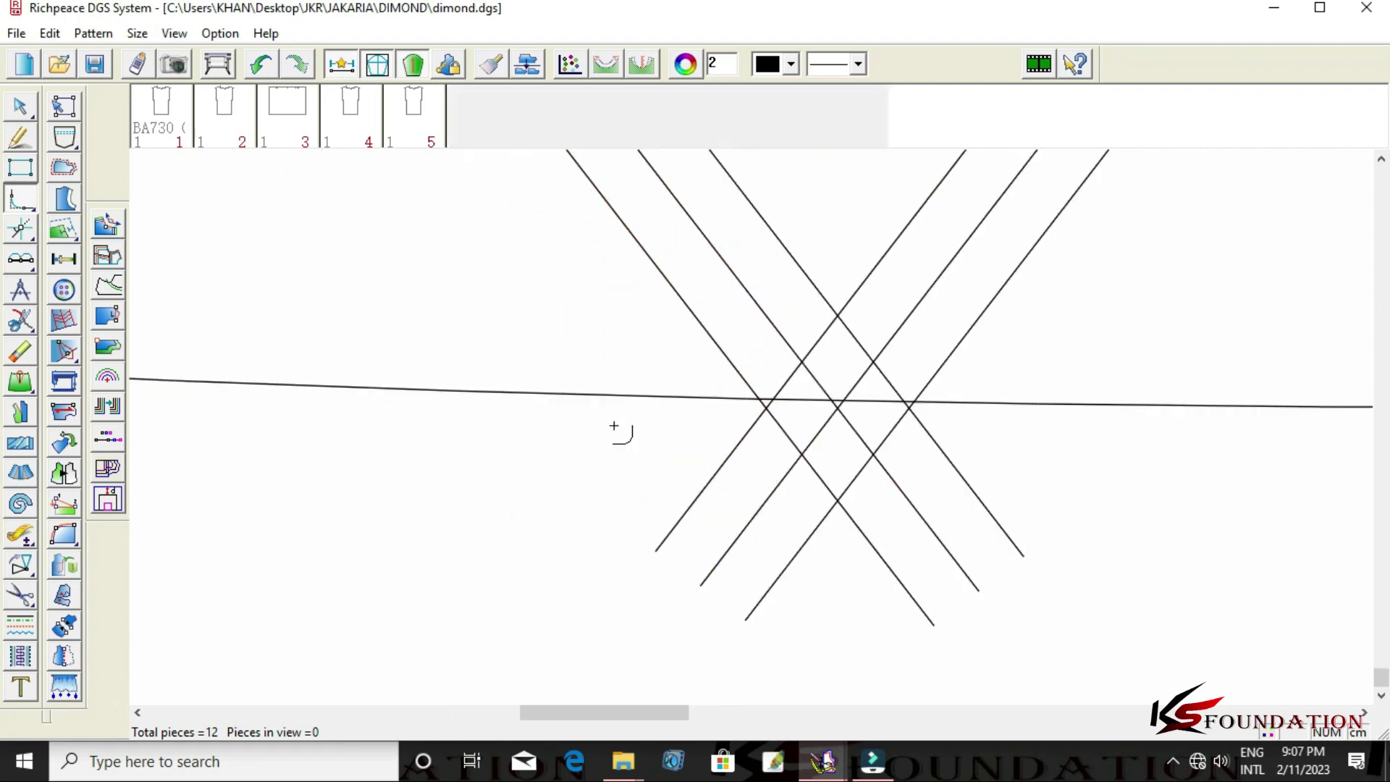
left_click(737, 395)
left_click(684, 403)
type("3")
left_click(647, 444)
Snip the red diagonal line at its crossing on the right side.
right_click(927, 428)
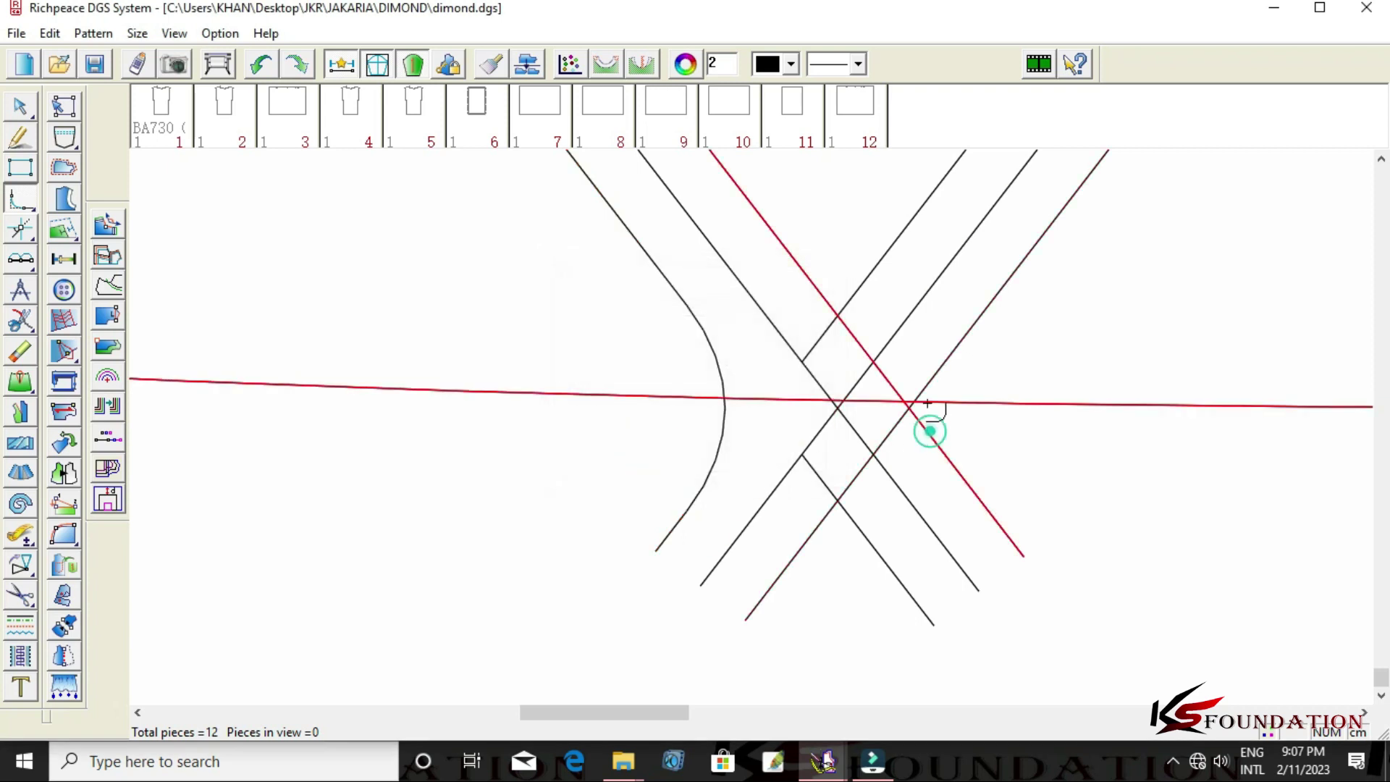
right_click(1061, 319)
left_click(1152, 368)
left_click(850, 326)
right_click(872, 360)
left_click(950, 352)
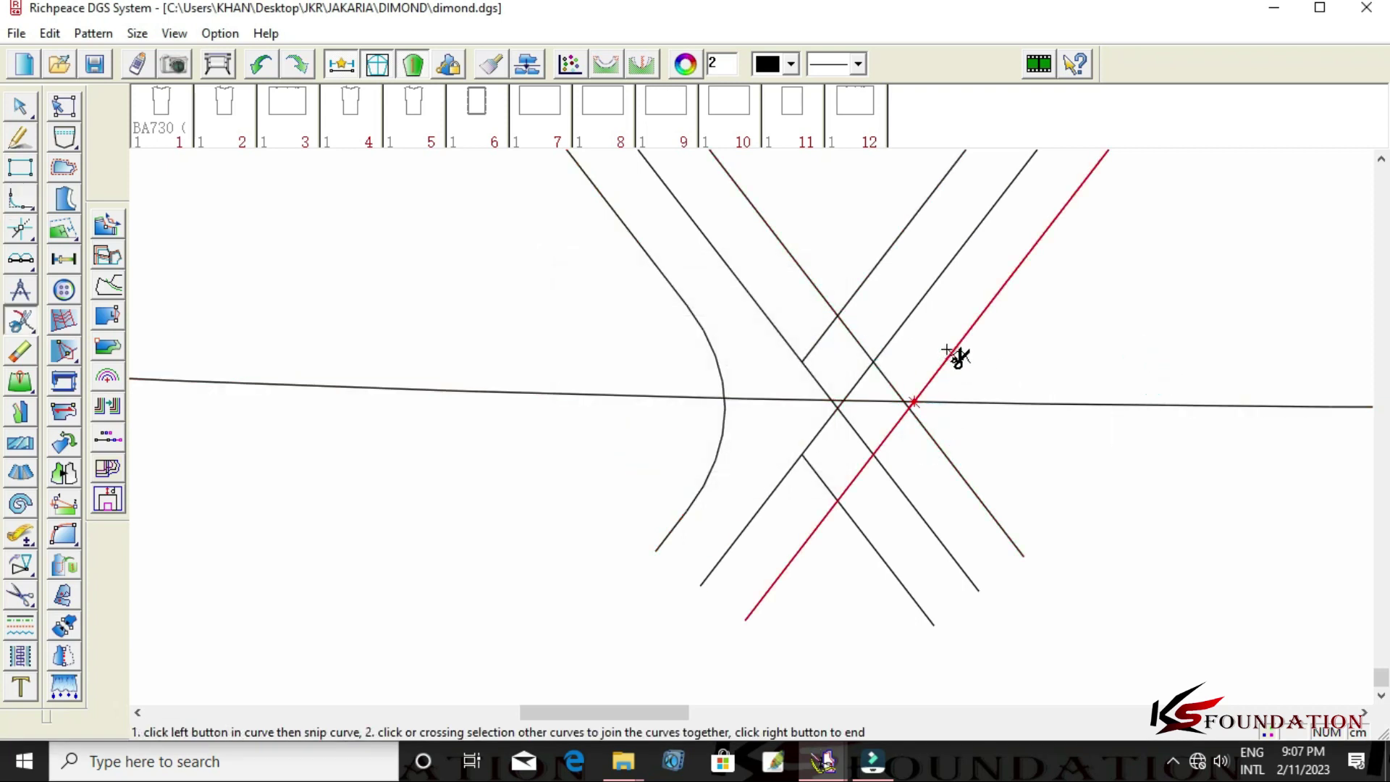
right_click(880, 458)
Round the upper and lower crossing lines with Line1 distance 5 corners.
right_click(1064, 354)
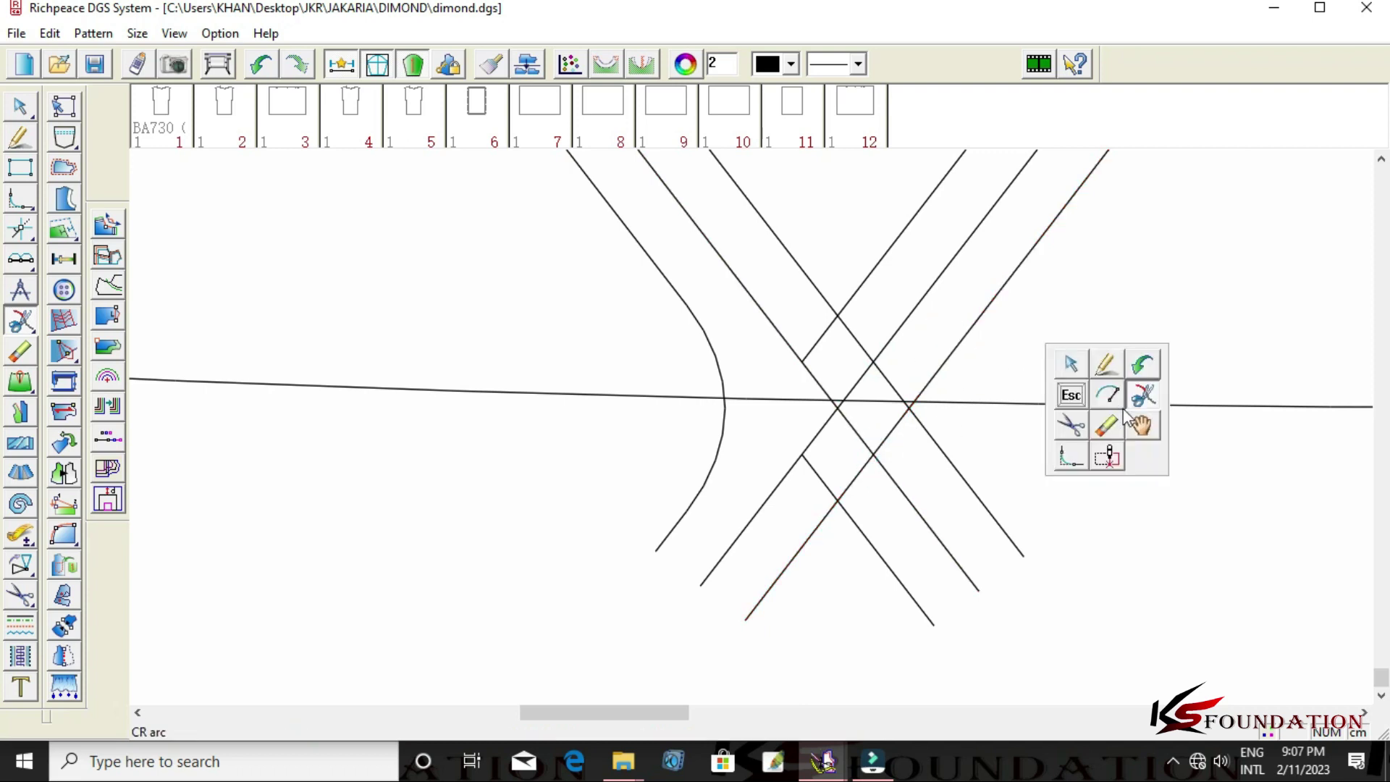
left_click(1059, 463)
left_click(918, 434)
left_click(916, 382)
right_click(981, 384)
type("5")
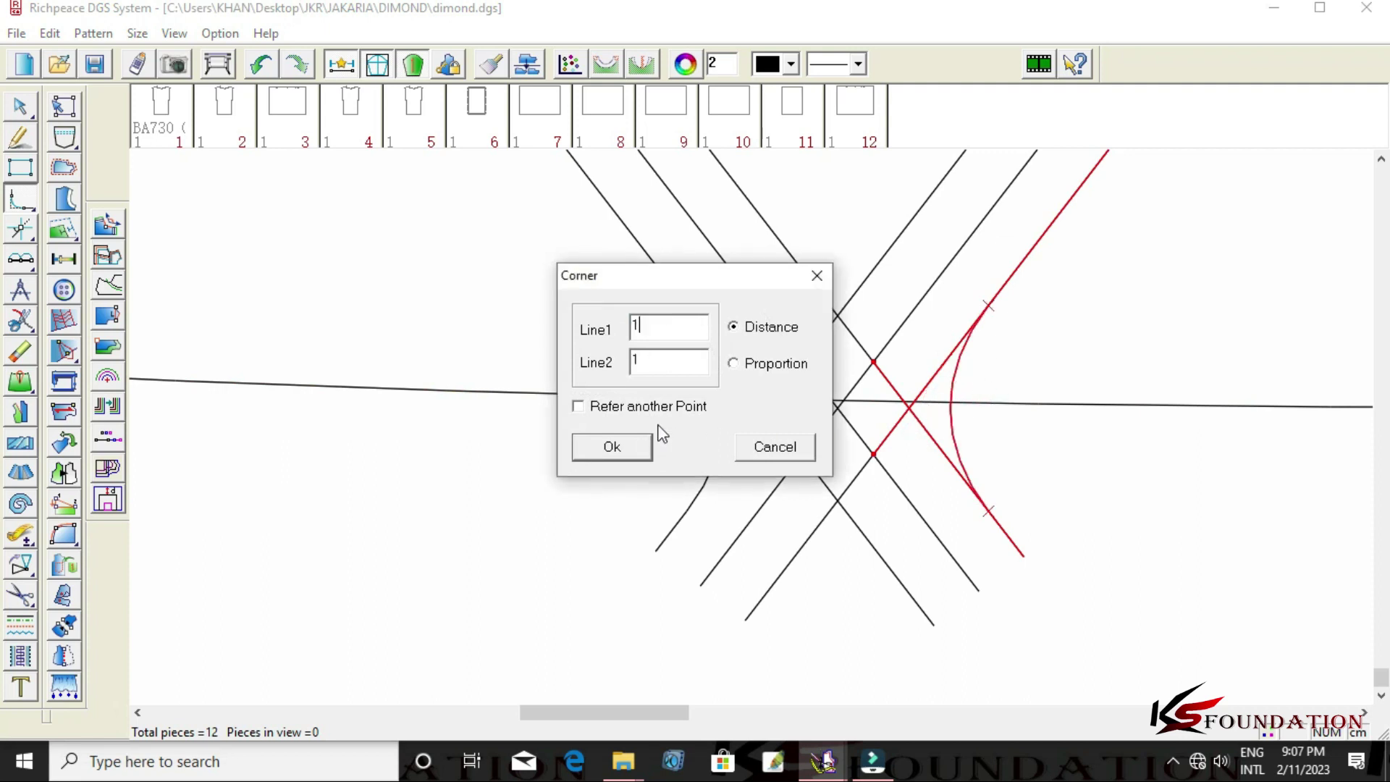
left_click(630, 444)
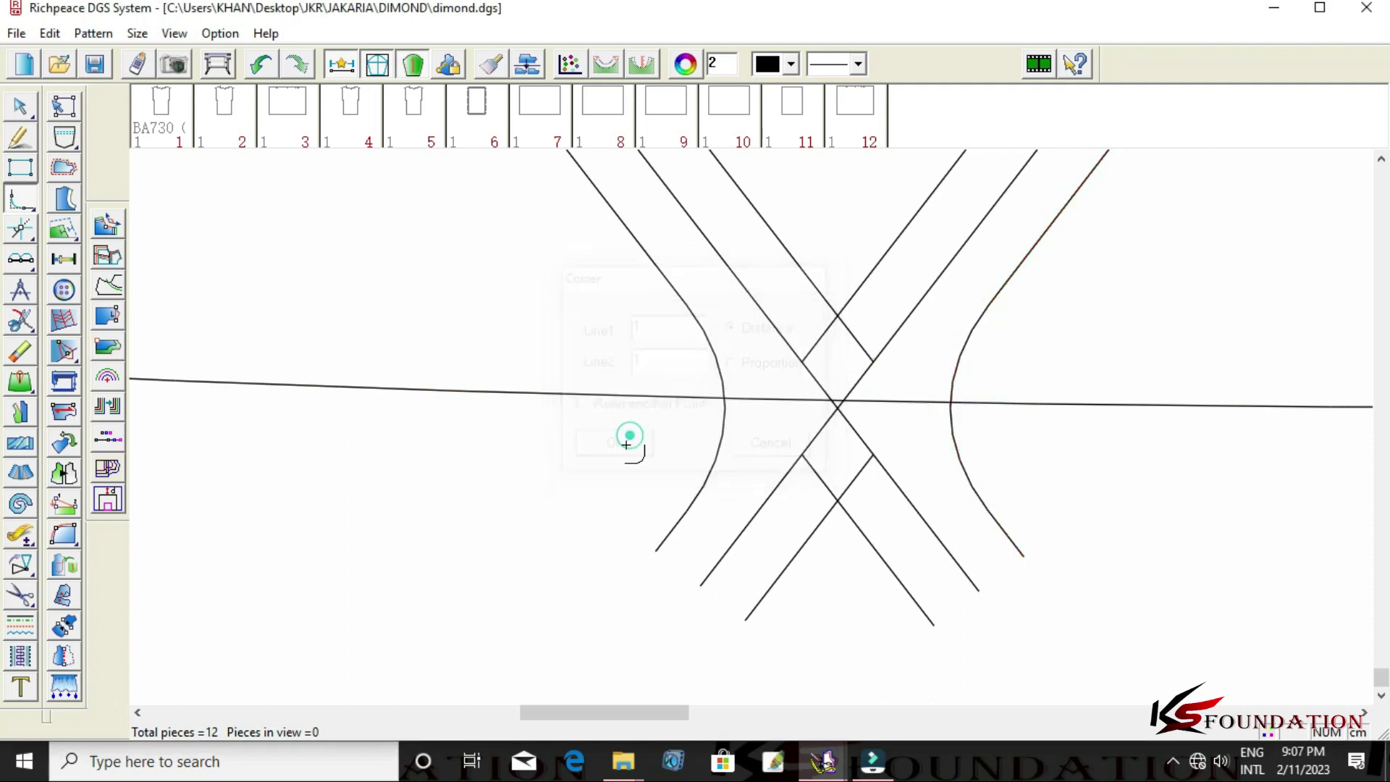
right_click(843, 523)
type("5")
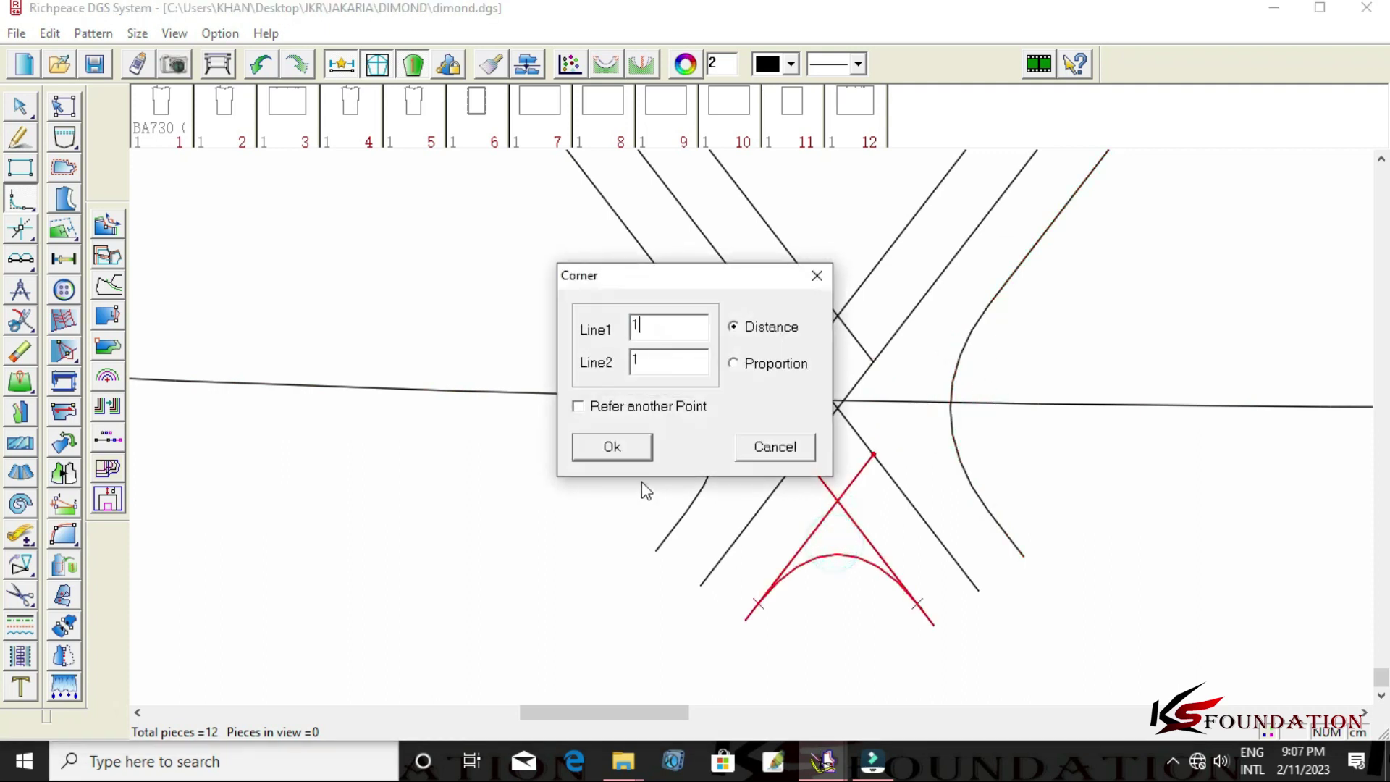
left_click(619, 449)
Draw two arcs joining the open diagonal line ends.
right_click(1208, 555)
left_click(1287, 584)
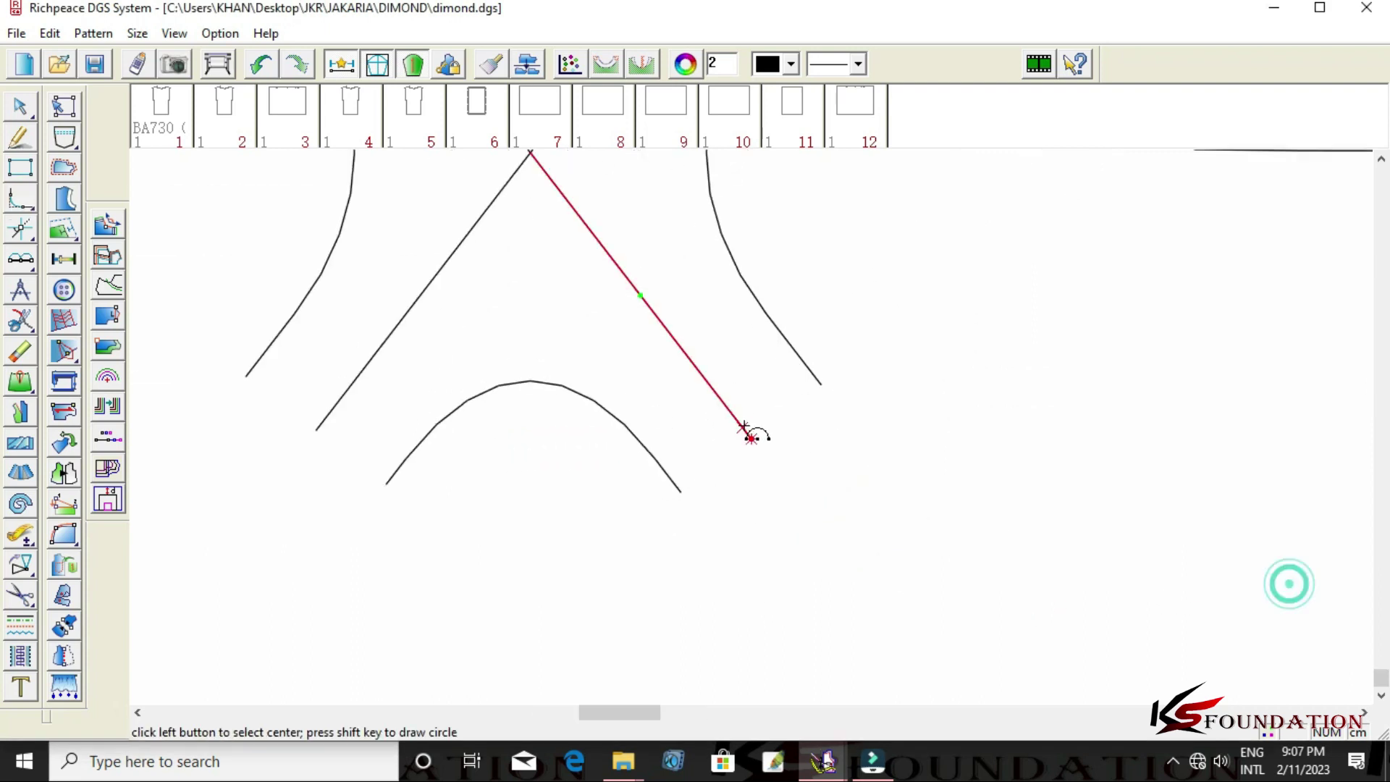
left_click(752, 439)
left_click(823, 383)
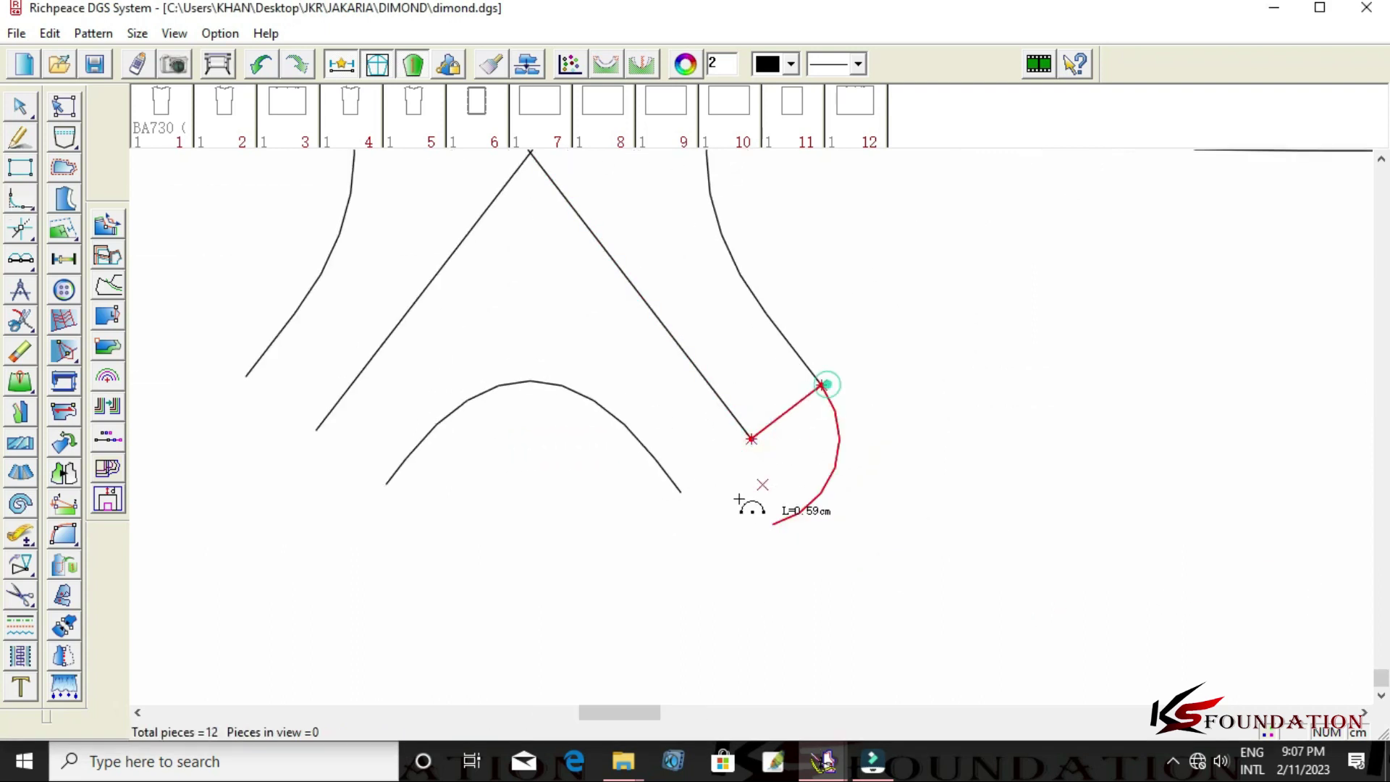
left_click(678, 493)
scroll(749, 424, "down", 2)
scroll(747, 420, "up", 2)
left_click(549, 402)
left_click(637, 468)
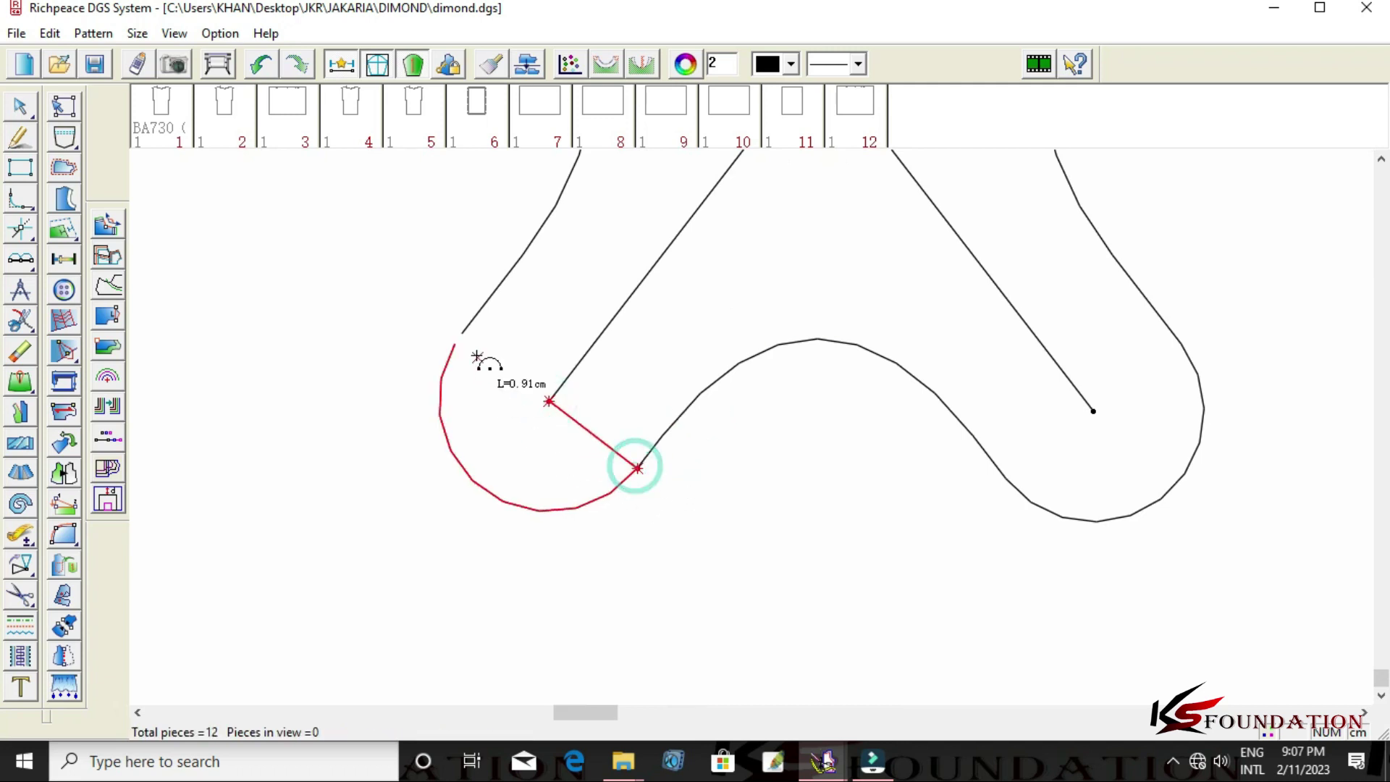
left_click(461, 333)
scroll(792, 453, "down", 2)
scroll(772, 426, "down", 2)
Cap the lower-left parallel line ends with a rounded arc.
scroll(753, 442, "down", 1)
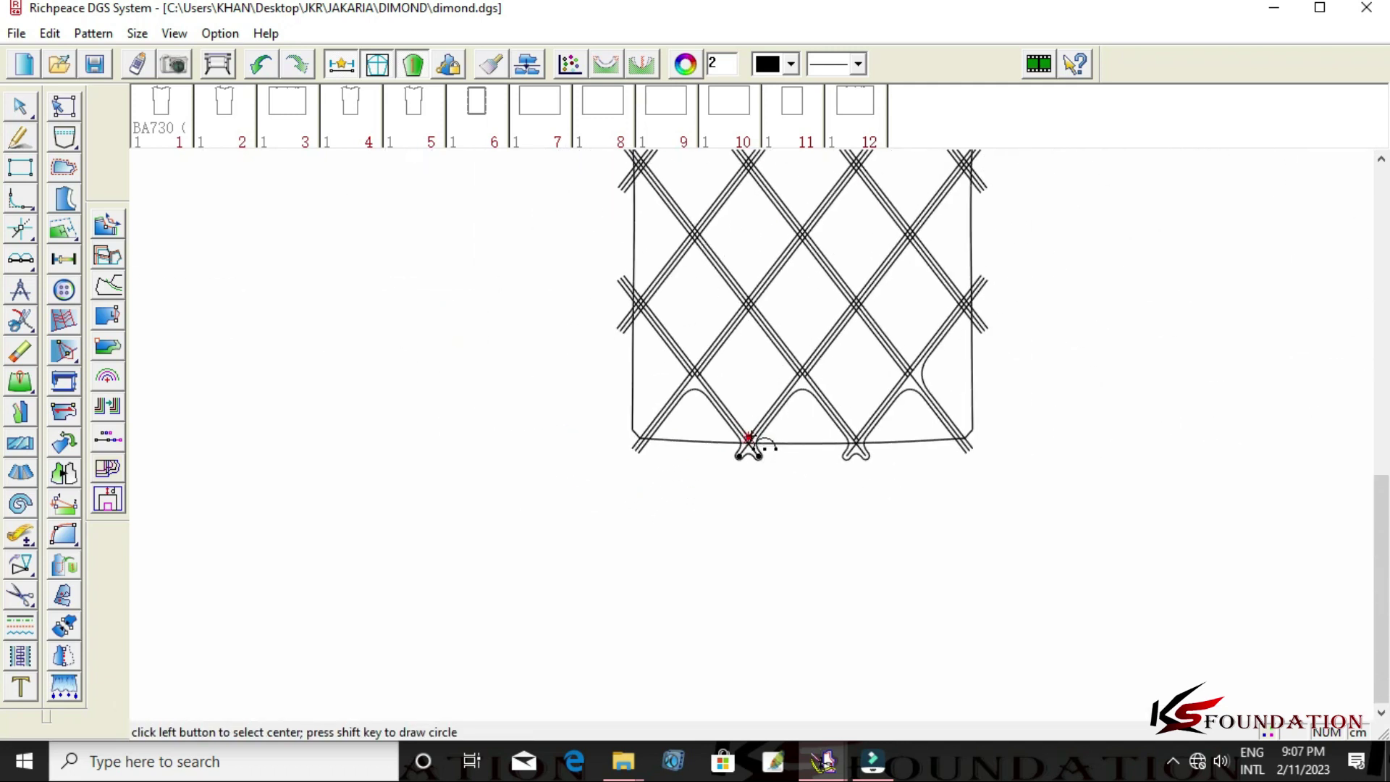
scroll(750, 428, "up", 2)
scroll(751, 437, "down", 1)
scroll(751, 439, "down", 1)
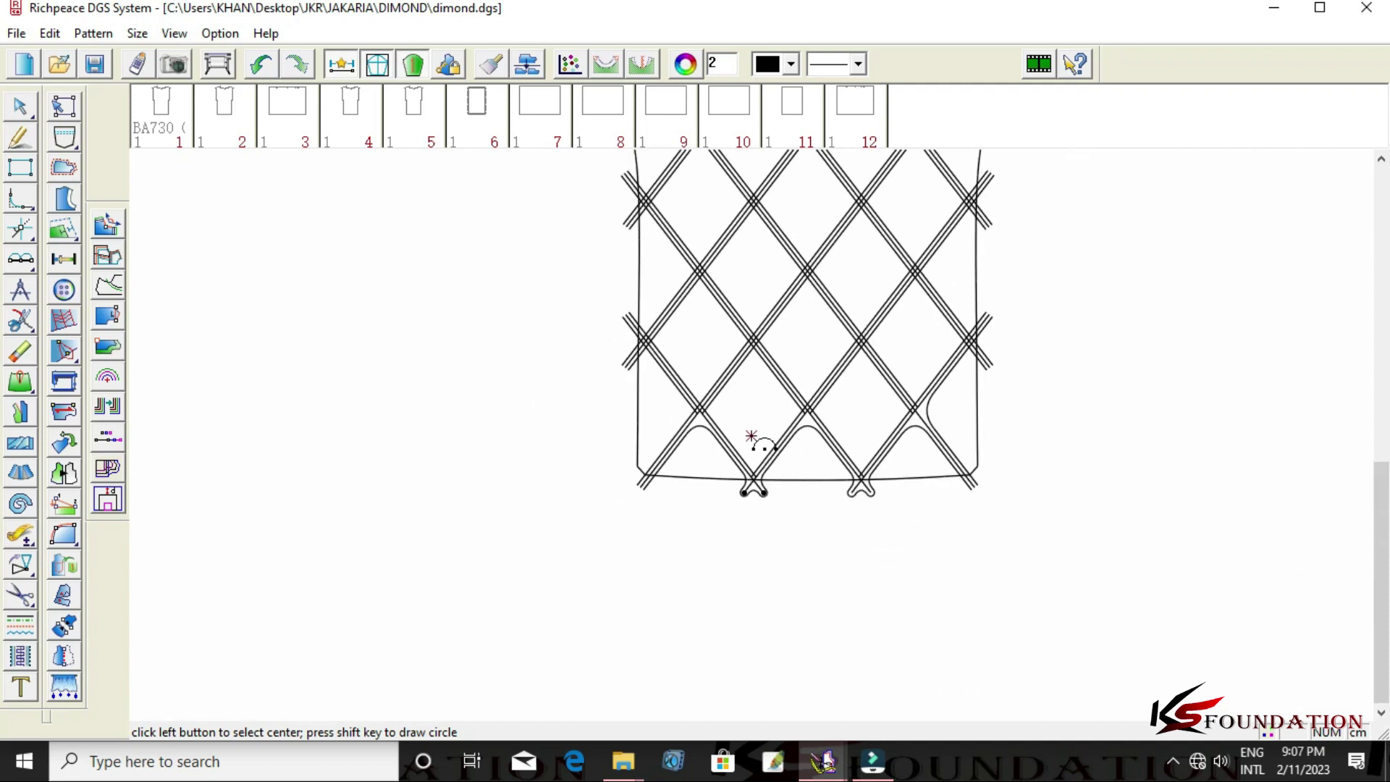
scroll(752, 438, "up", 2)
scroll(751, 459, "up", 2)
left_click(427, 544)
left_click(414, 537)
left_click(443, 557)
Snip off the unwanted diagonal segment at the lower-left crossing.
right_click(321, 601)
left_click(379, 665)
scroll(795, 375, "down", 2)
scroll(794, 375, "up", 1)
scroll(760, 456, "up", 1)
right_click(648, 512)
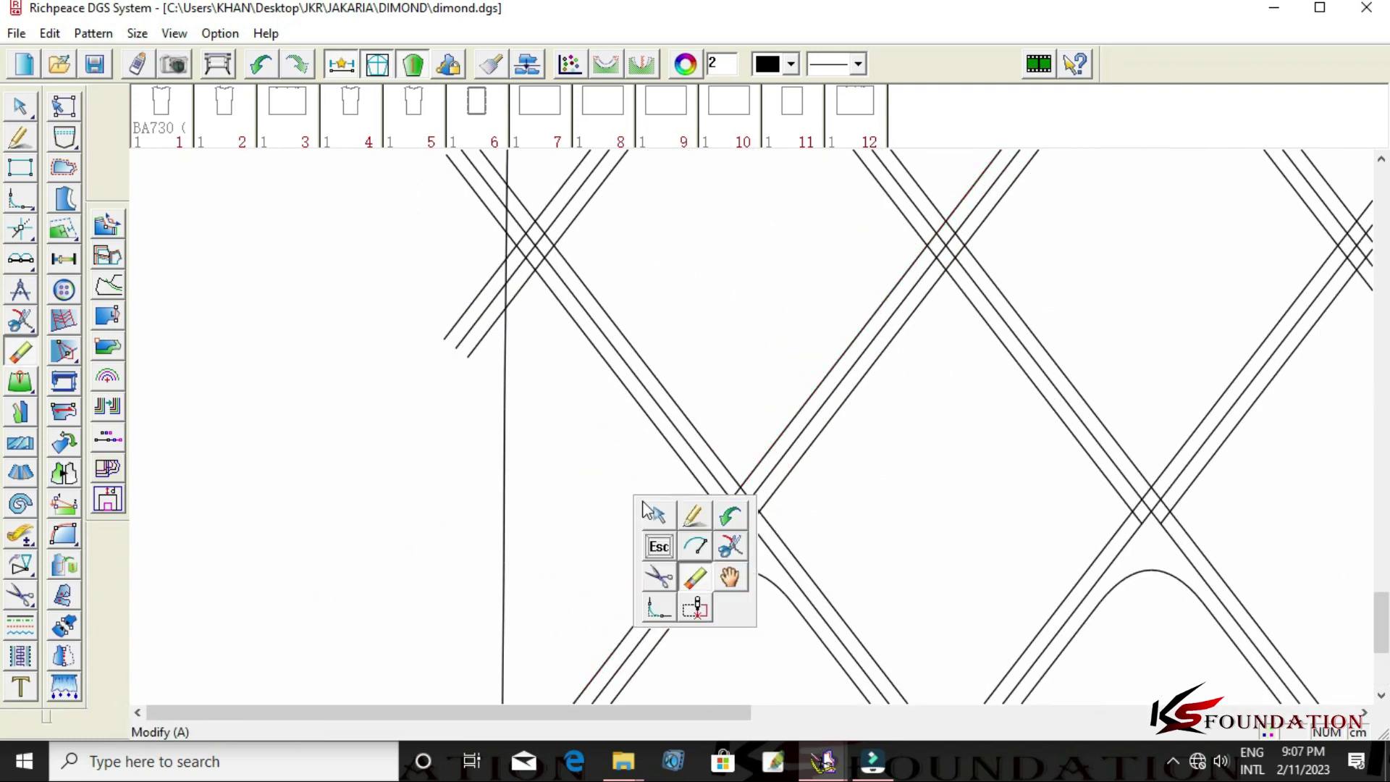
left_click(739, 554)
scroll(760, 434, "down", 1)
scroll(757, 433, "up", 1)
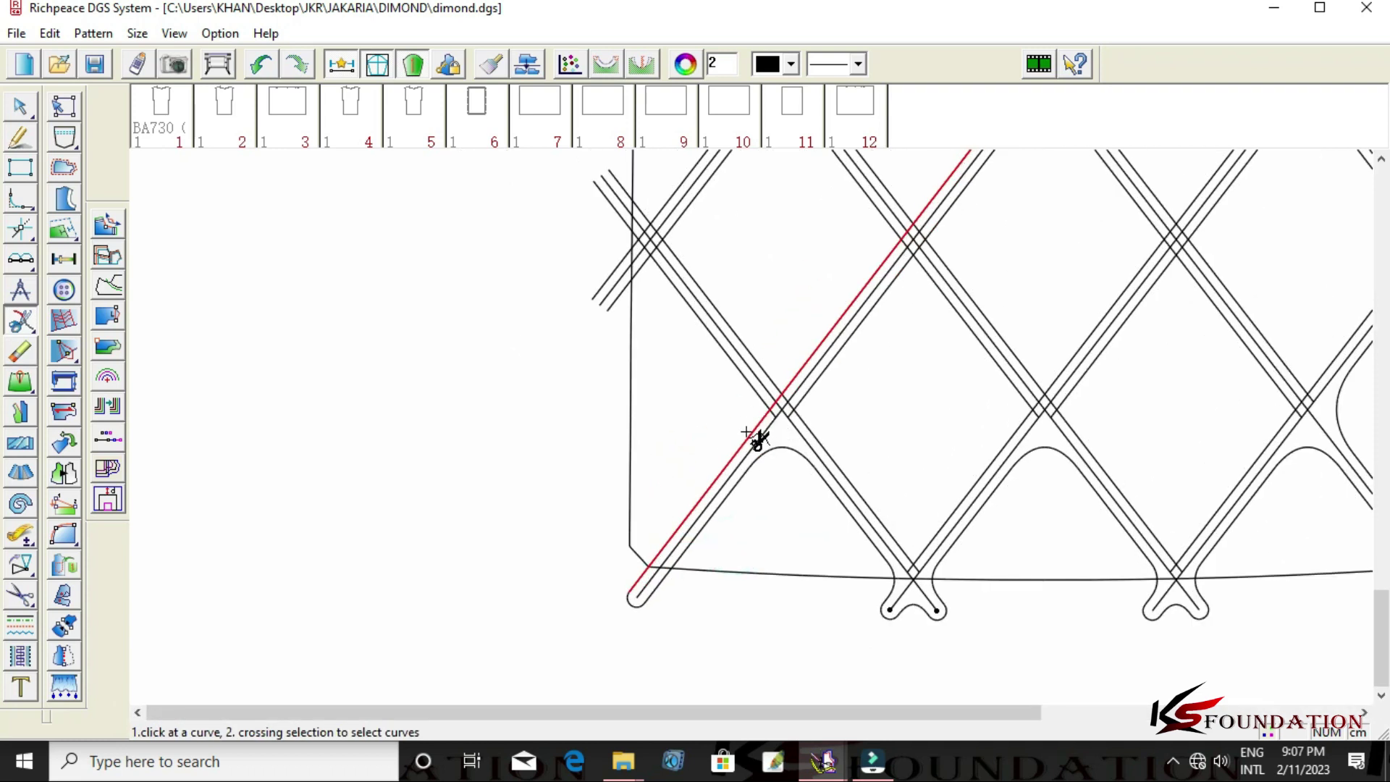
left_click(747, 432)
scroll(747, 432, "up", 1)
left_click(801, 370)
Round the lower-left diamond corner with a 2 cm arc corner.
scroll(767, 420, "down", 1)
scroll(713, 456, "up", 1)
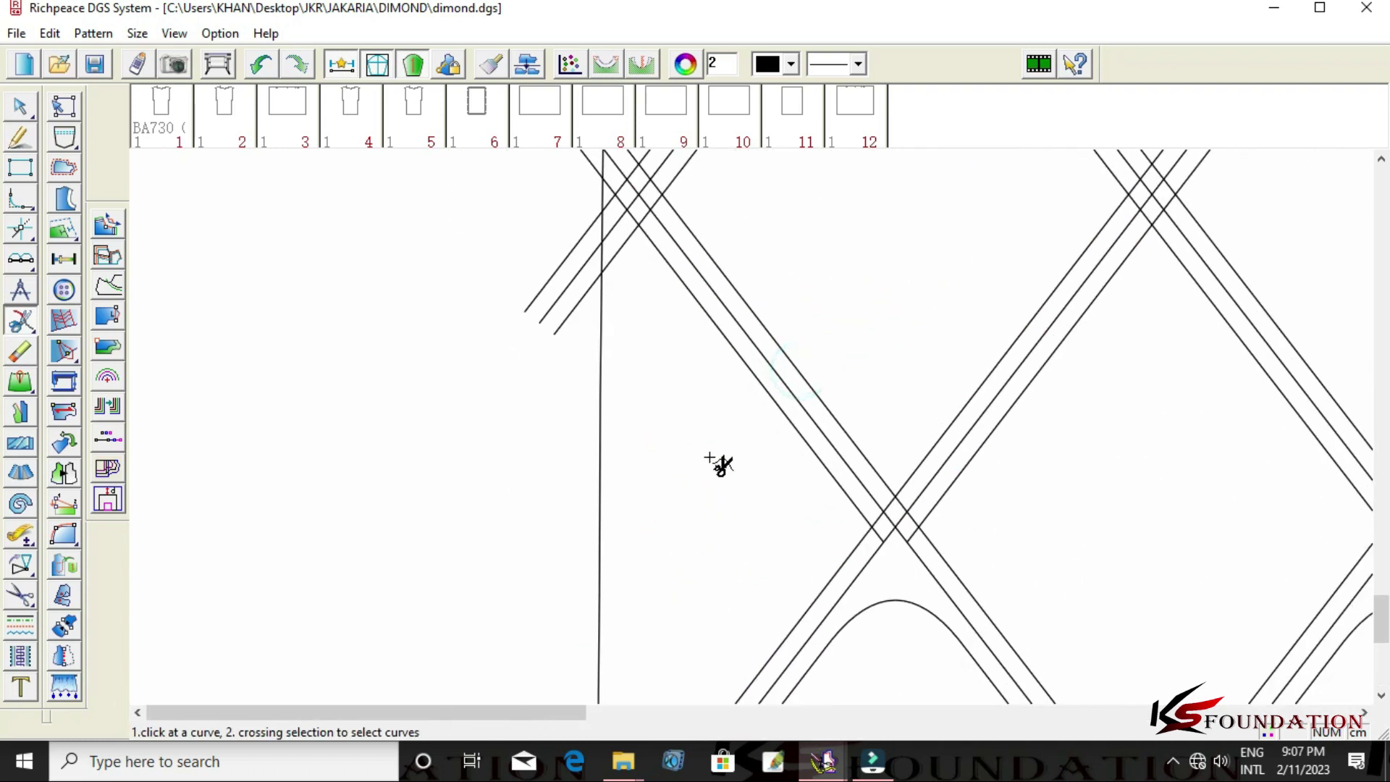
right_click(710, 458)
left_click(722, 569)
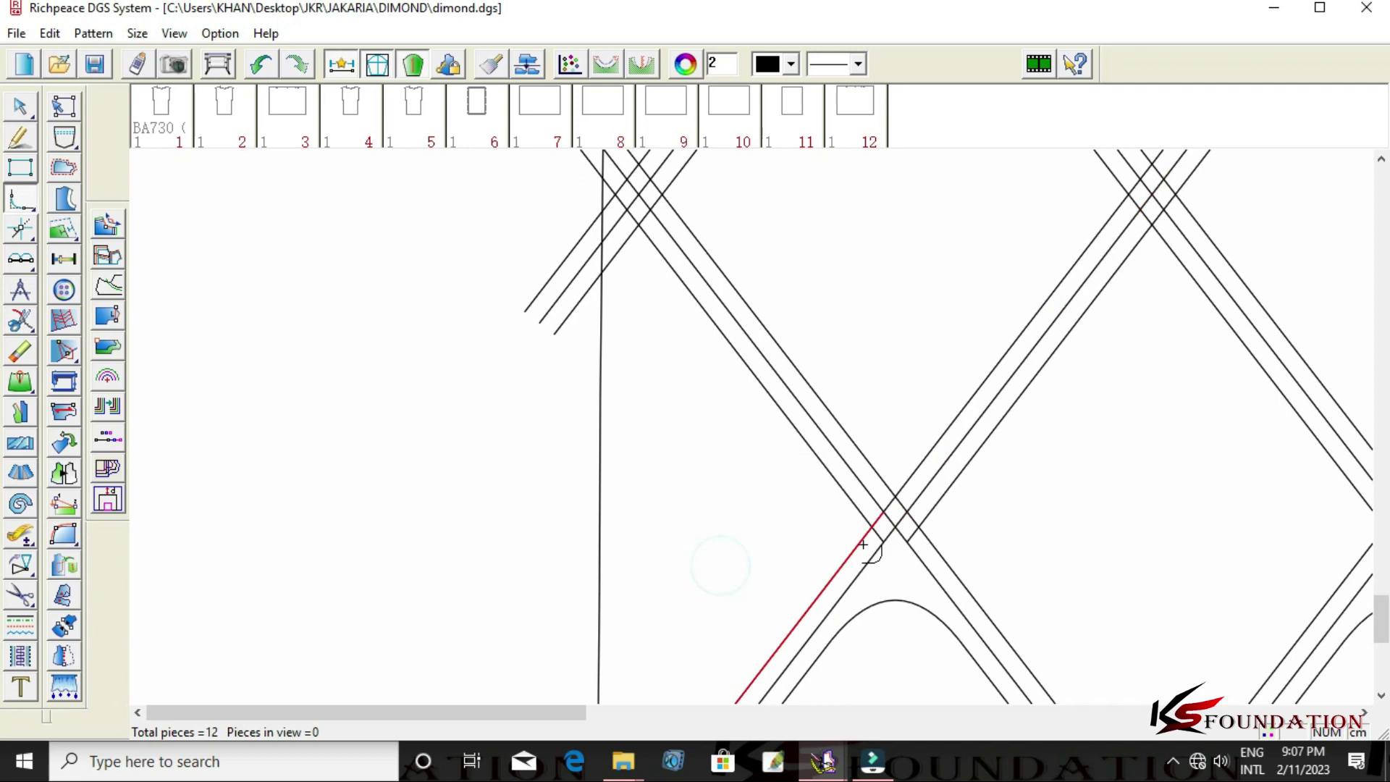
left_click(778, 546)
type("2")
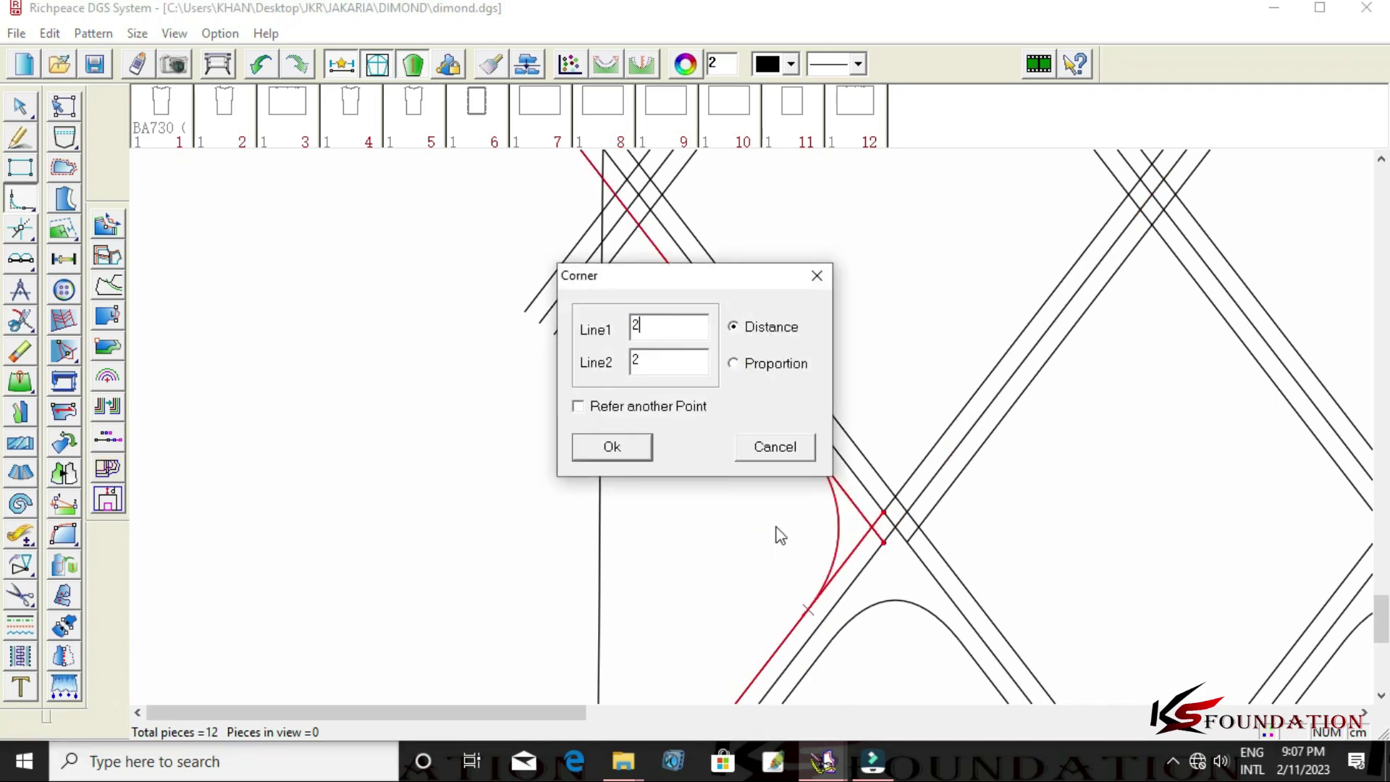
left_click(612, 447)
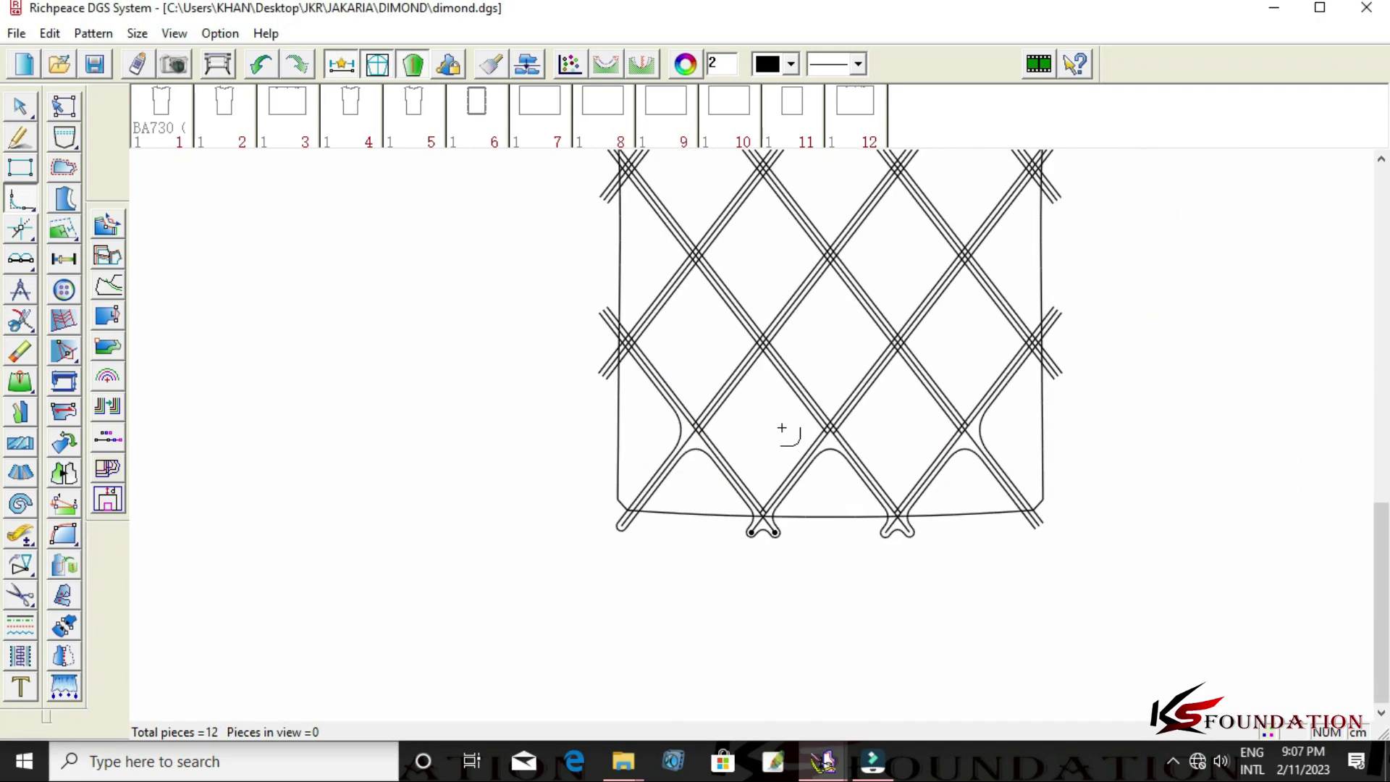
scroll(783, 429, "down", 3)
scroll(750, 435, "up", 1)
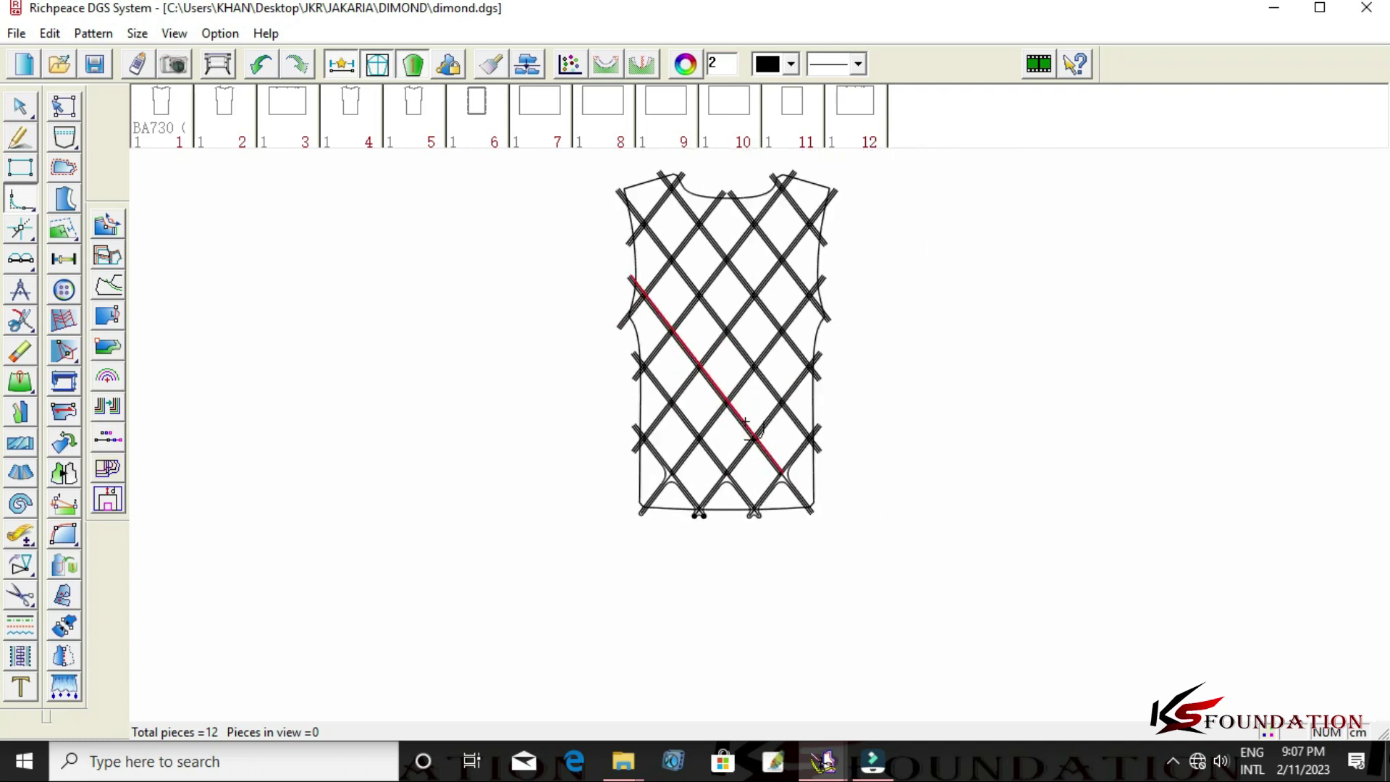
Erase the long diagonal line at the top right of the vest piece.
scroll(743, 394, "up", 2)
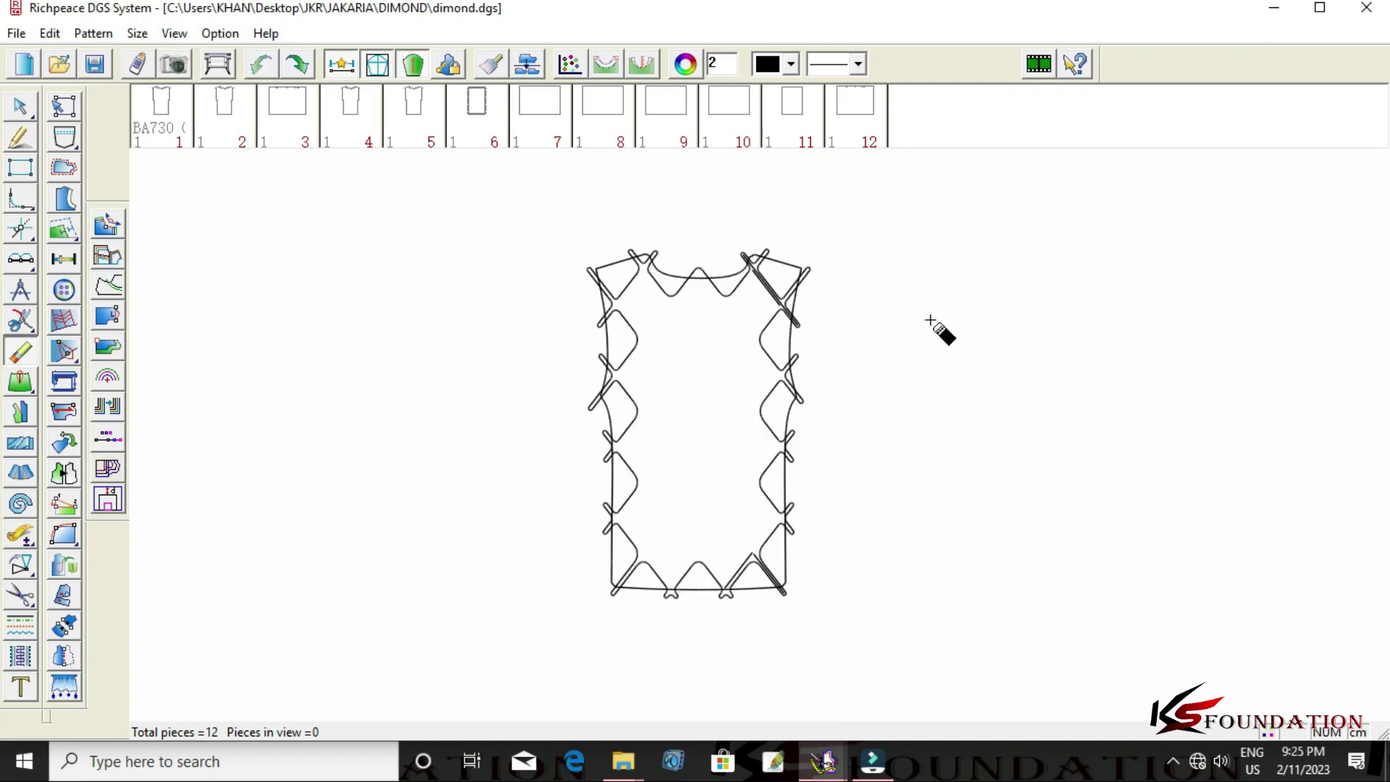
scroll(775, 586, "up", 2)
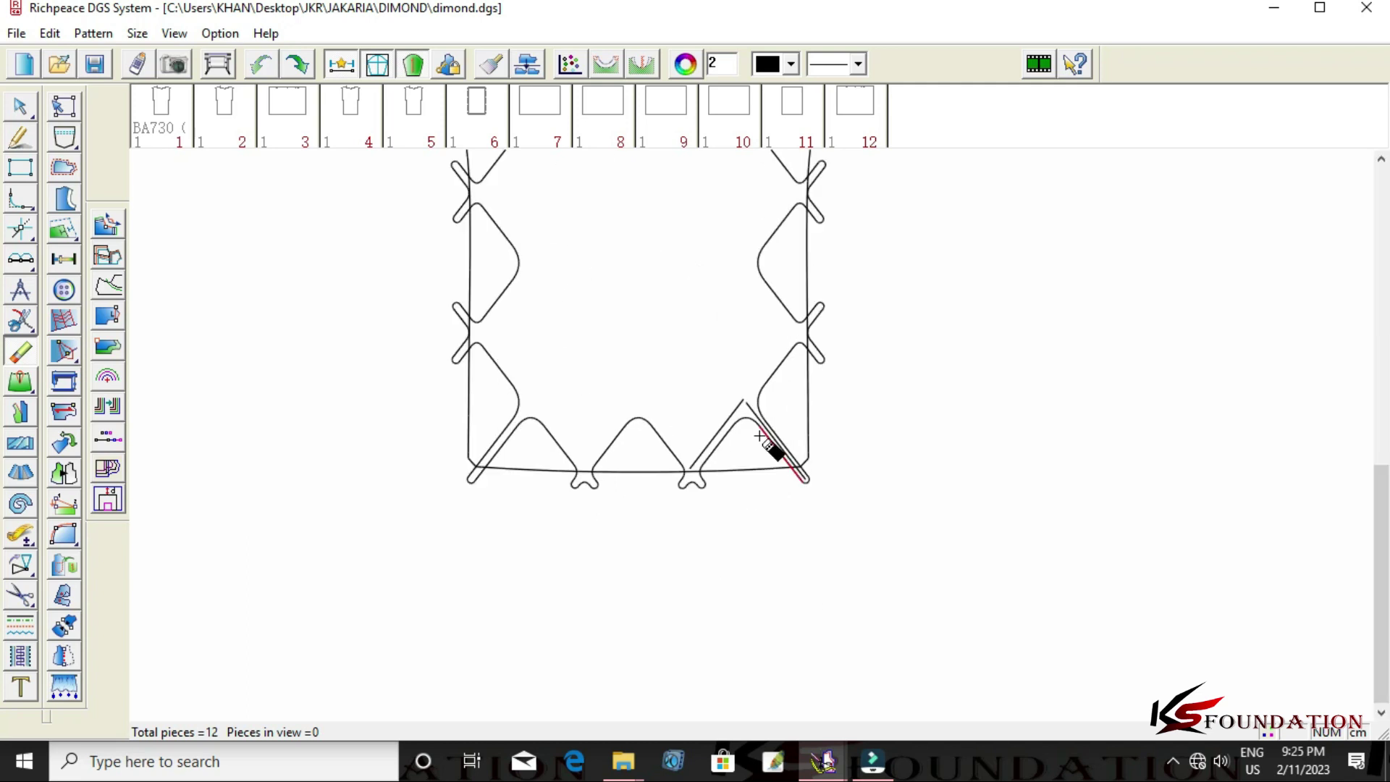
scroll(754, 420, "down", 3)
scroll(761, 428, "up", 2)
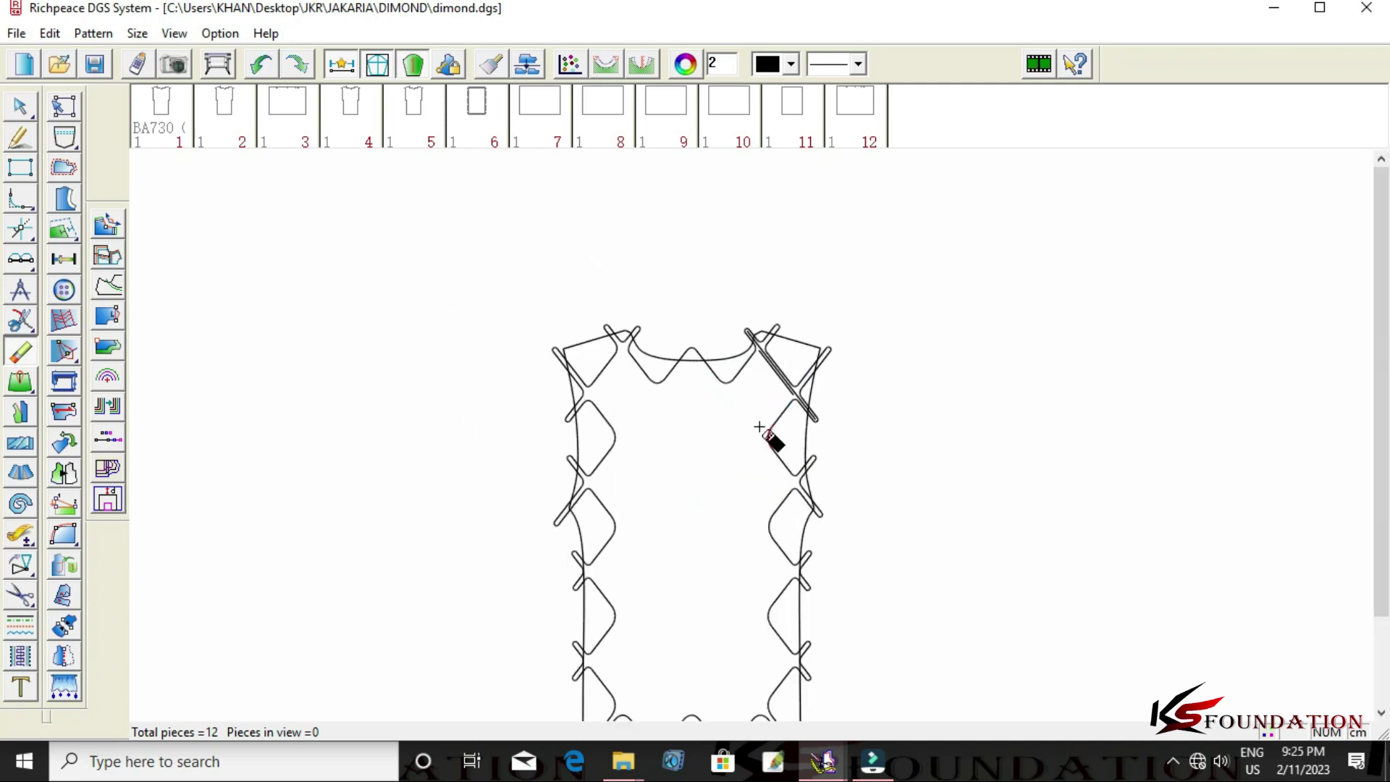
scroll(761, 435, "up", 2)
left_click(802, 415)
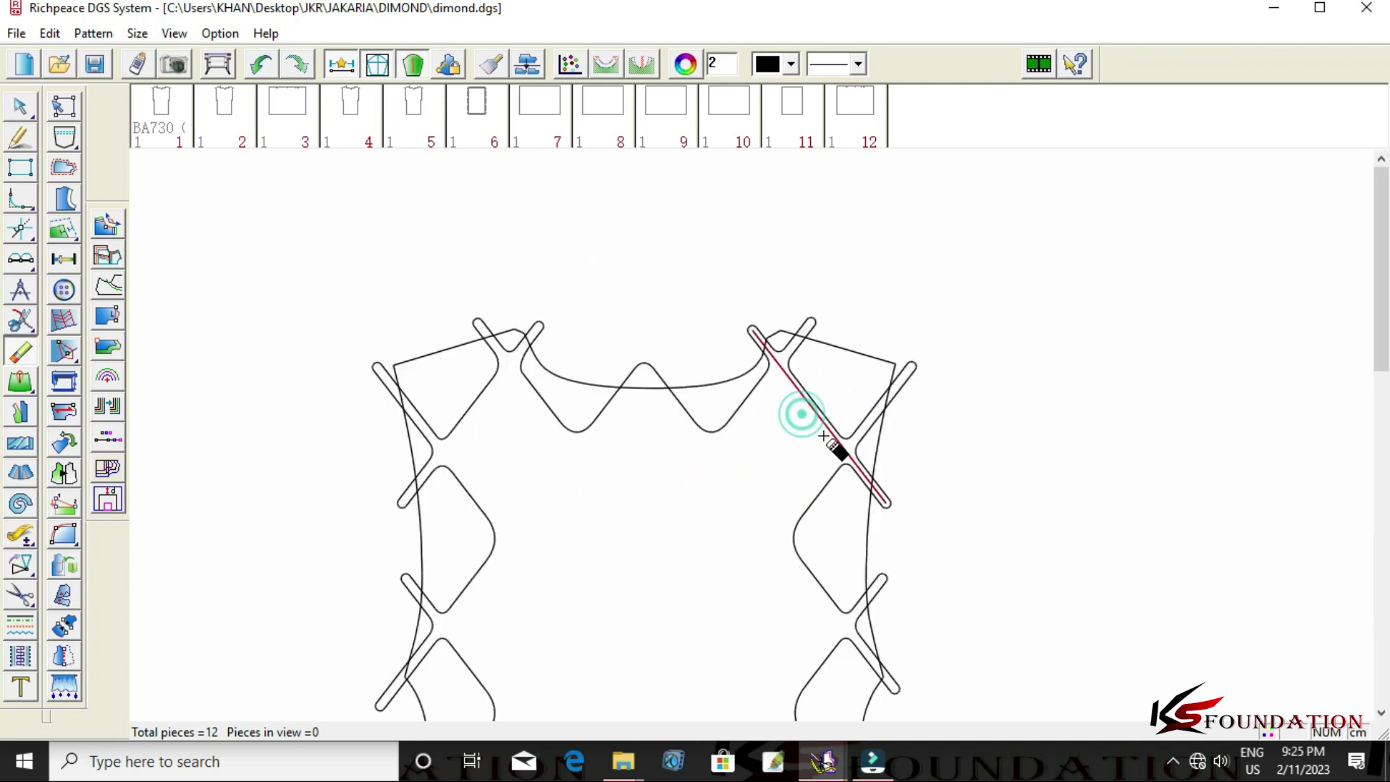
scroll(764, 449, "down", 3)
scroll(750, 398, "up", 1)
scroll(747, 393, "down", 1)
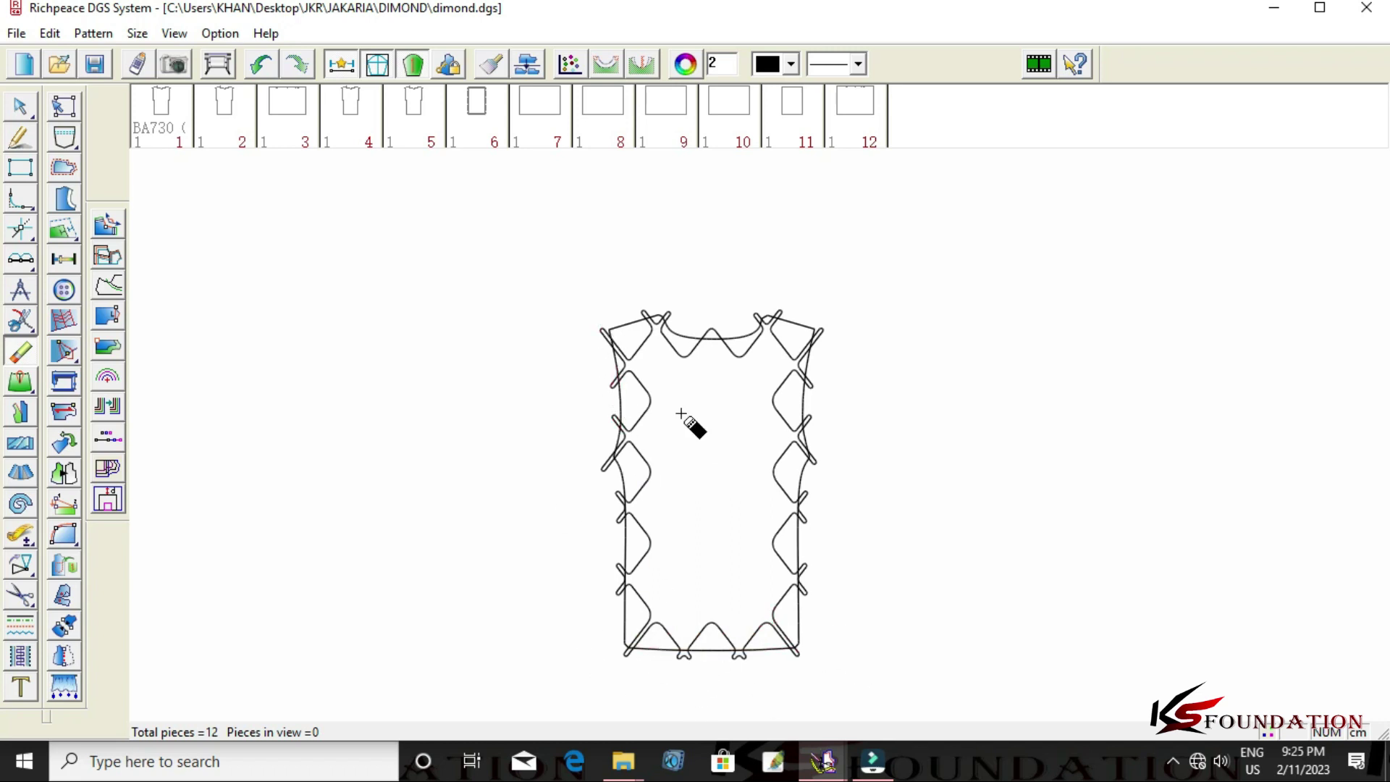
scroll(717, 536, "down", 1)
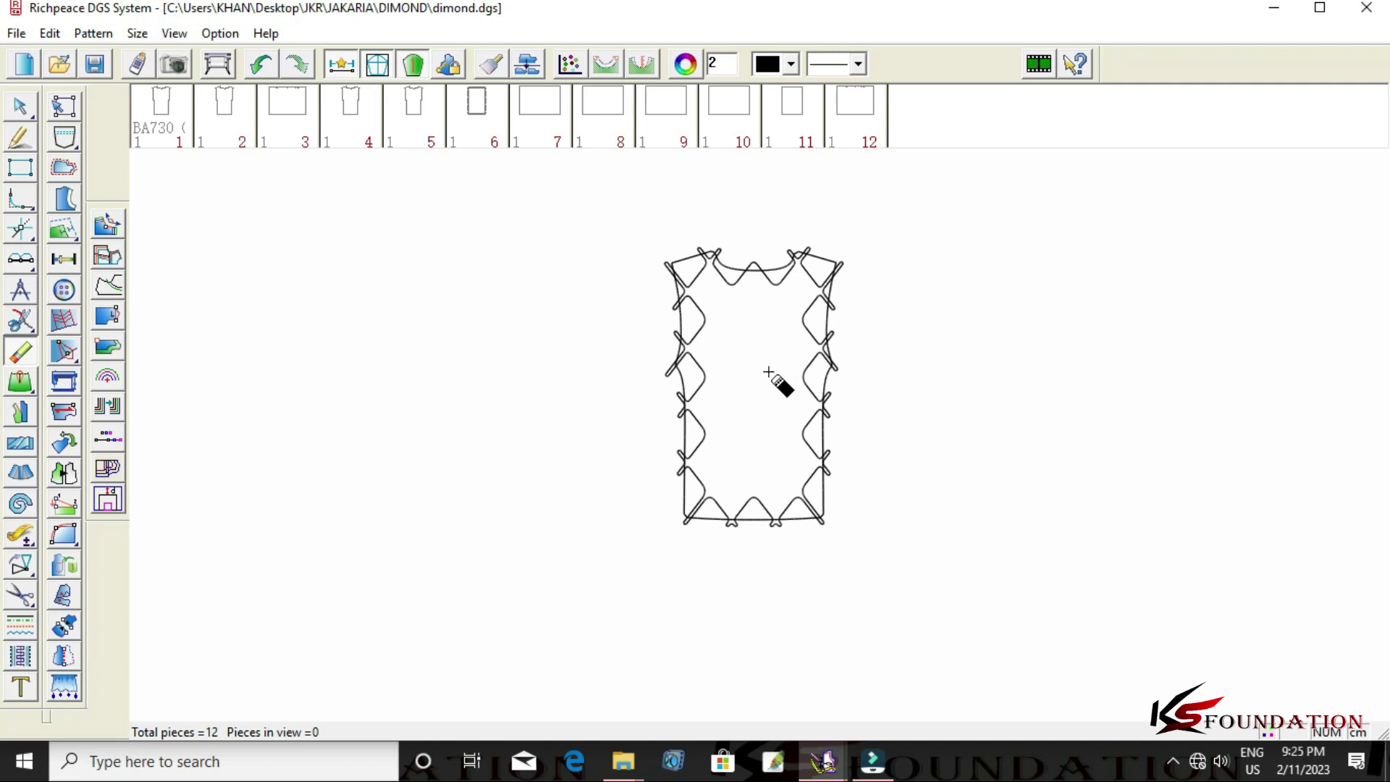
scroll(769, 434, "up", 2)
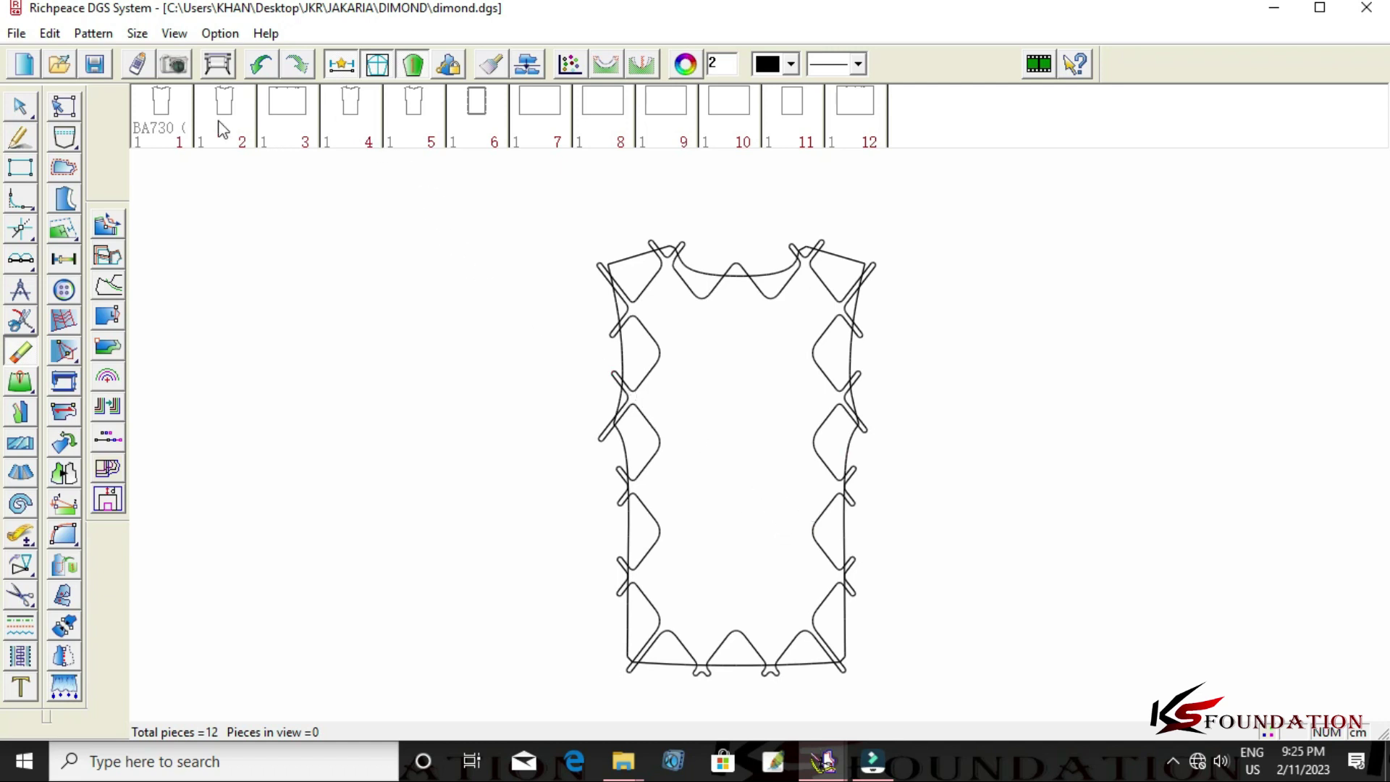
Bring piece 2 onto the canvas briefly, remove it, and erase the leftover diagonal line.
left_click_drag(223, 130, 855, 496)
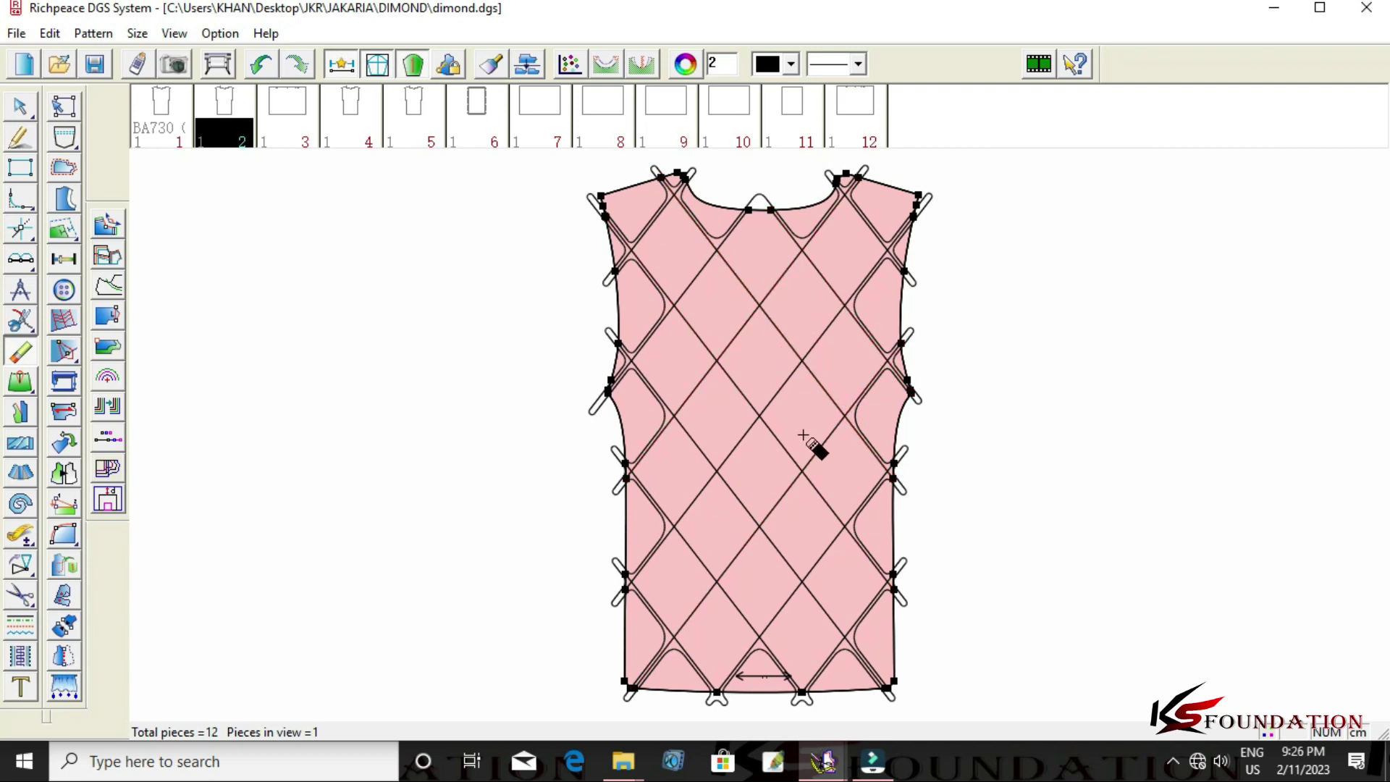
scroll(724, 380, "down", 2)
scroll(761, 439, "up", 1)
scroll(755, 438, "down", 1)
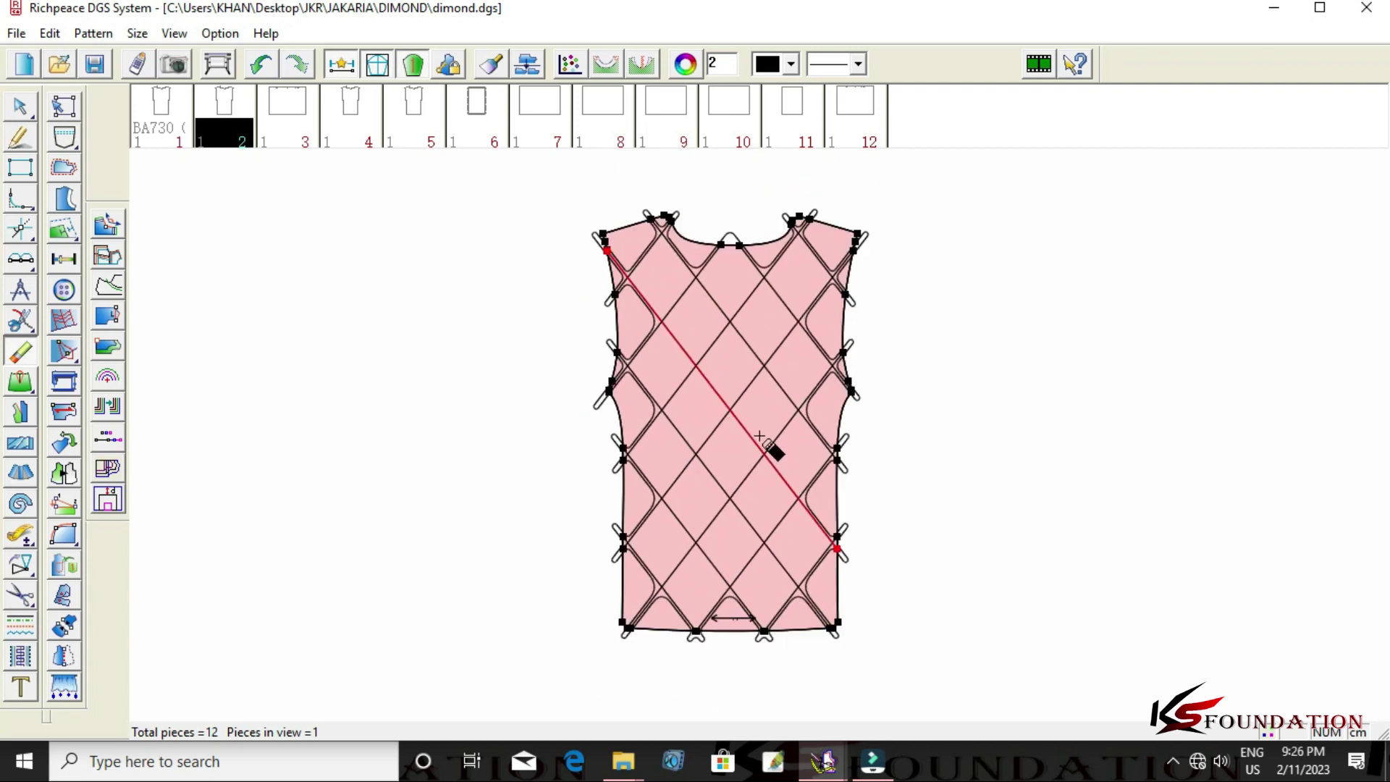
scroll(759, 437, "down", 1)
right_click(759, 437)
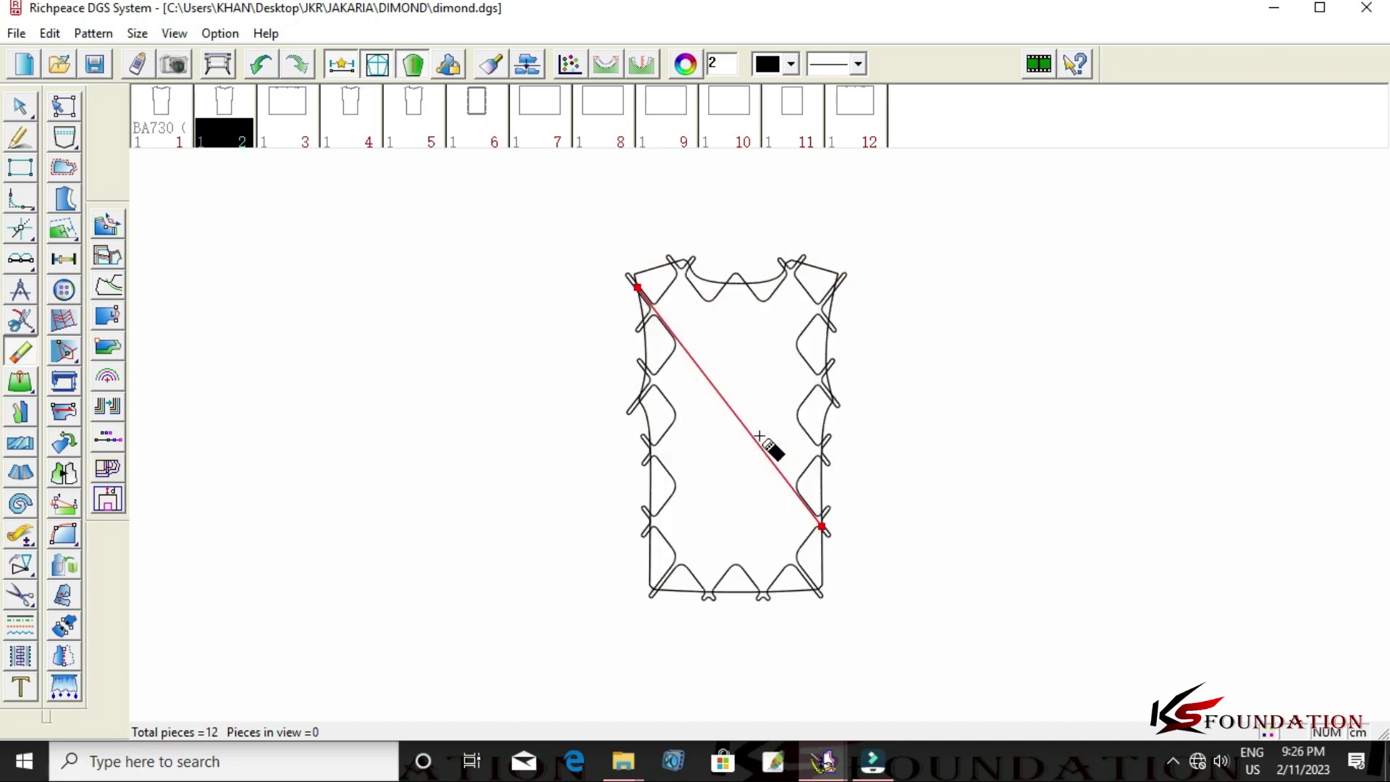
right_click(760, 437)
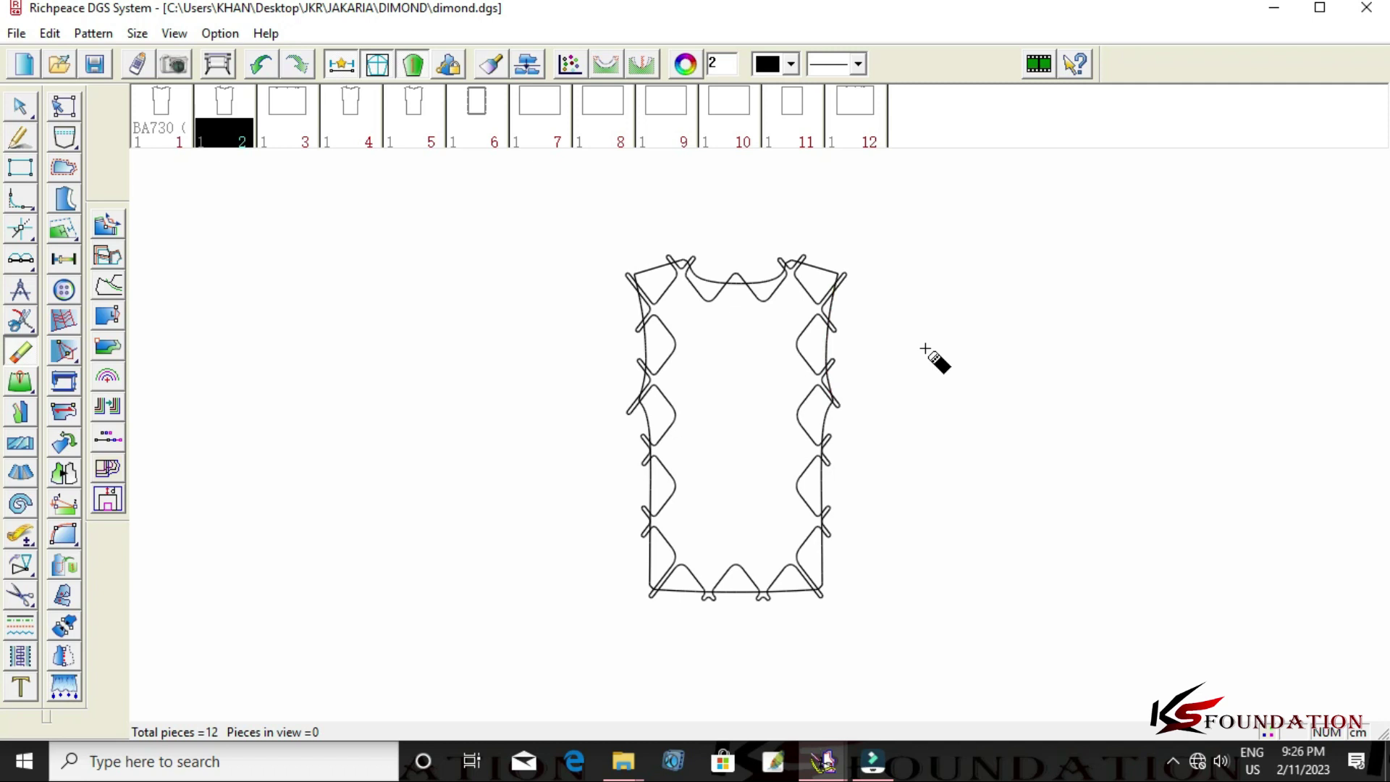
Draw a straight-line rectangular frame around the scalloped diamond border.
right_click(925, 349)
left_click(948, 346)
left_click(562, 208)
right_click(945, 208)
left_click(945, 208)
left_click(945, 628)
left_click(736, 572)
left_click(530, 630)
left_click(598, 586)
left_click(530, 226)
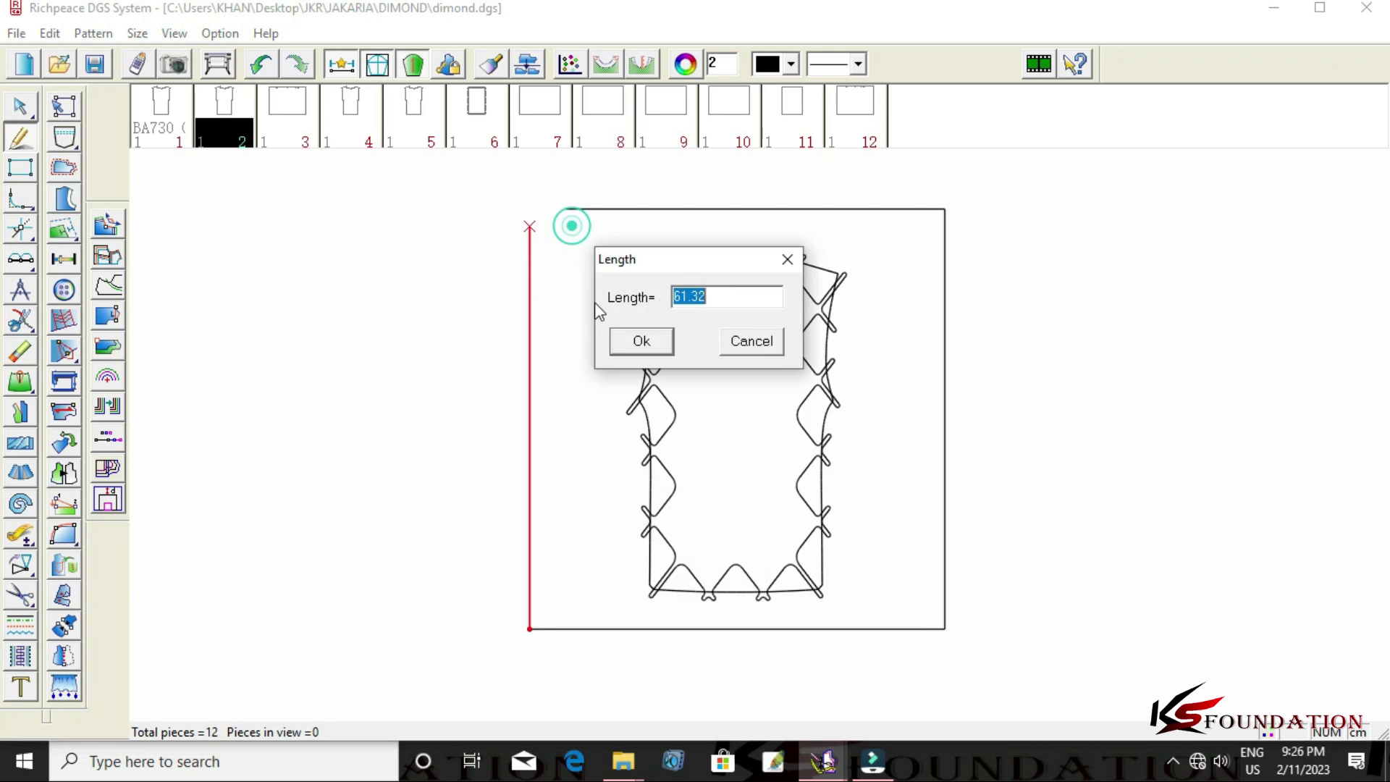
left_click(621, 329)
left_click(472, 173)
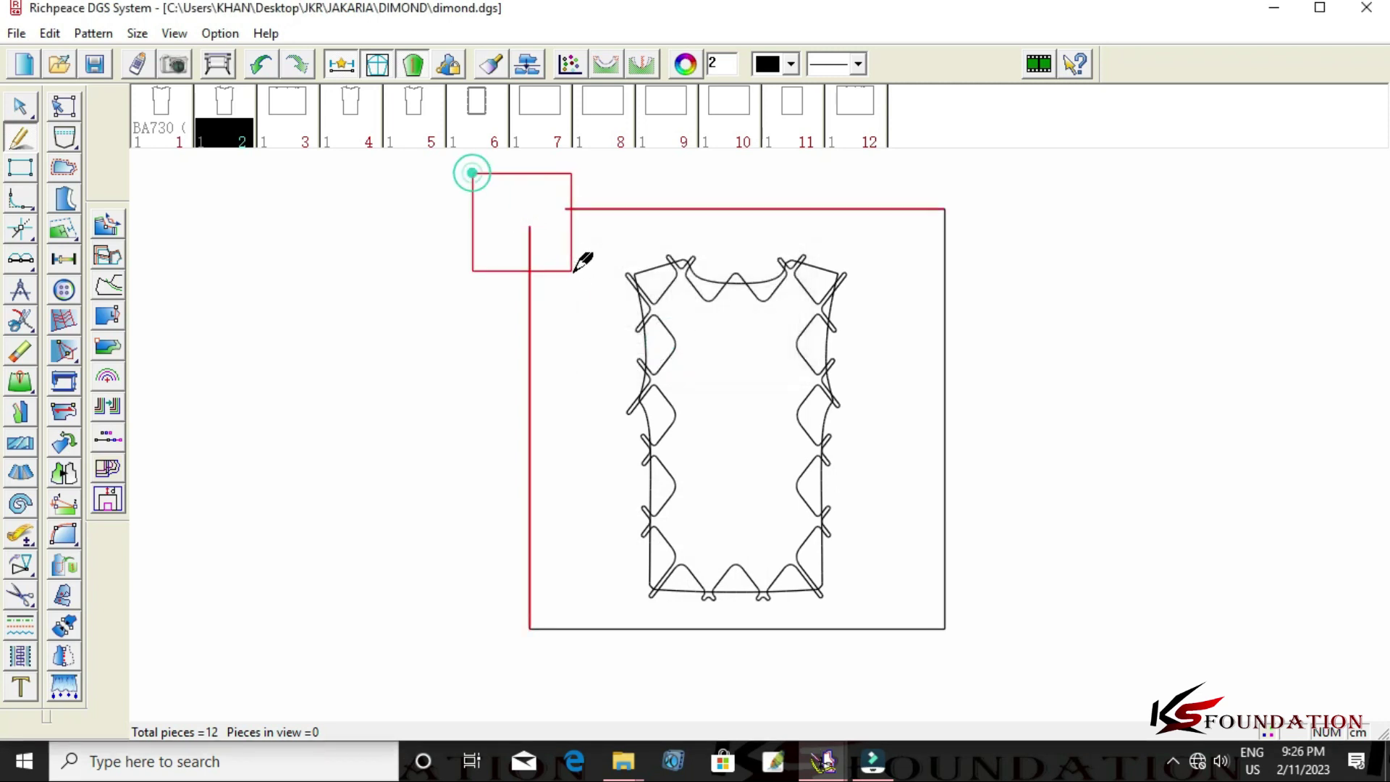
Cut the framed border out with Scissors as new piece 13 and accept its information.
right_click(331, 402)
left_click(362, 478)
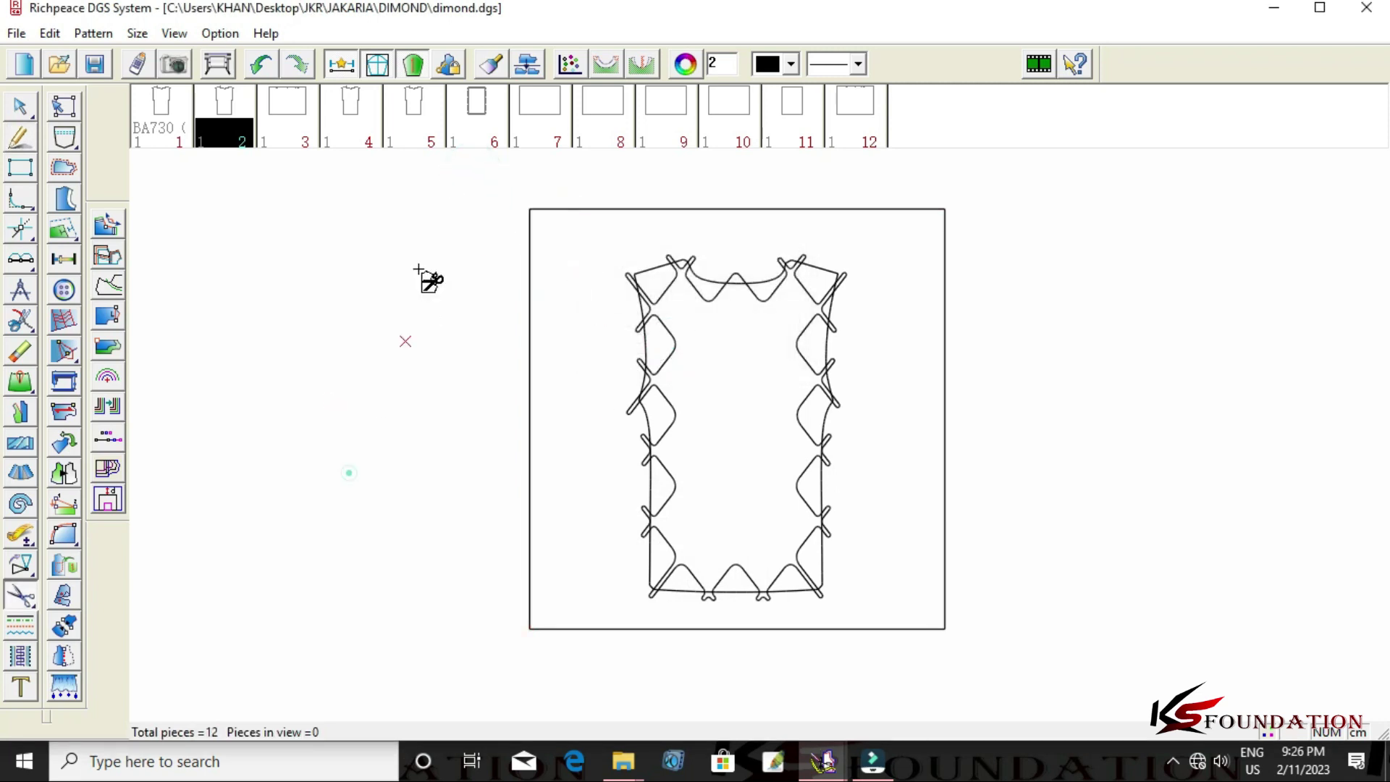
left_click_drag(605, 287, 1010, 677)
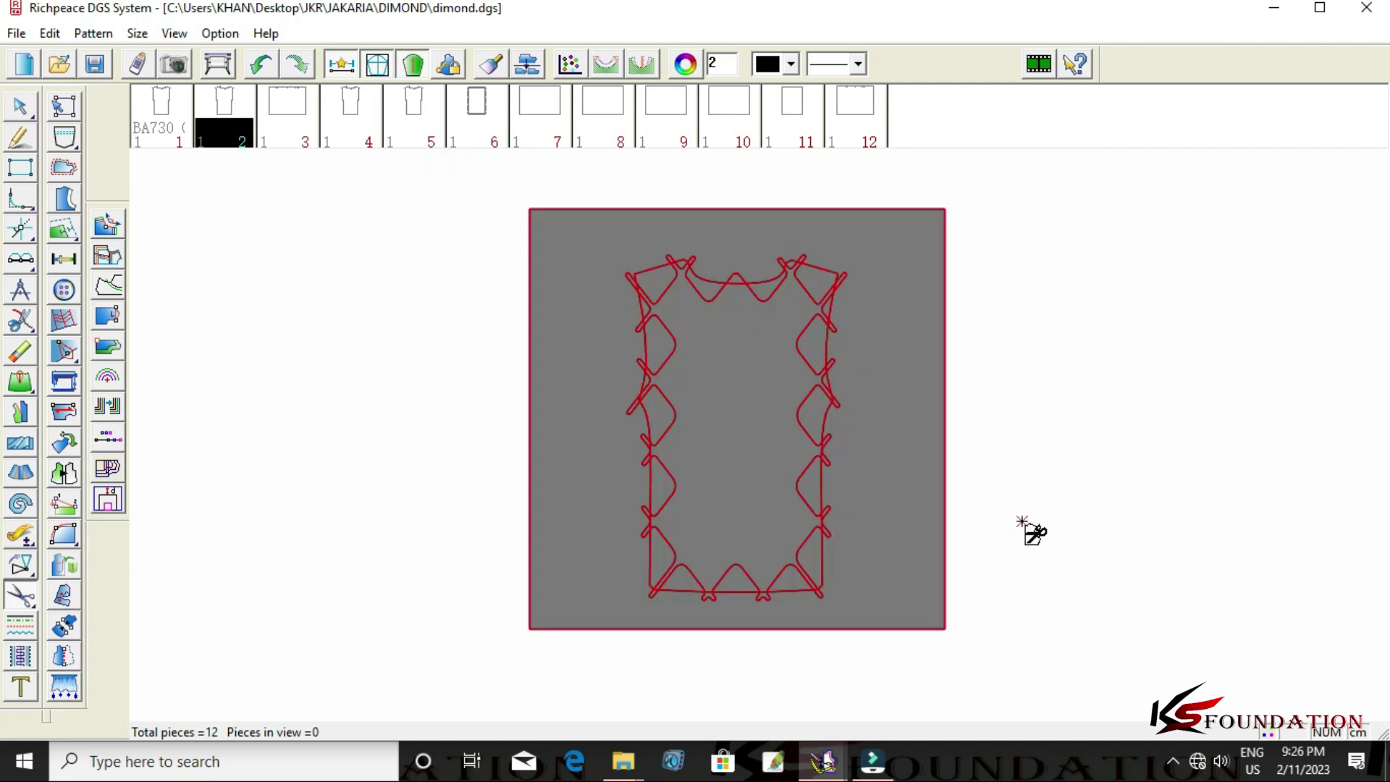
right_click(1028, 507)
left_click(1013, 341)
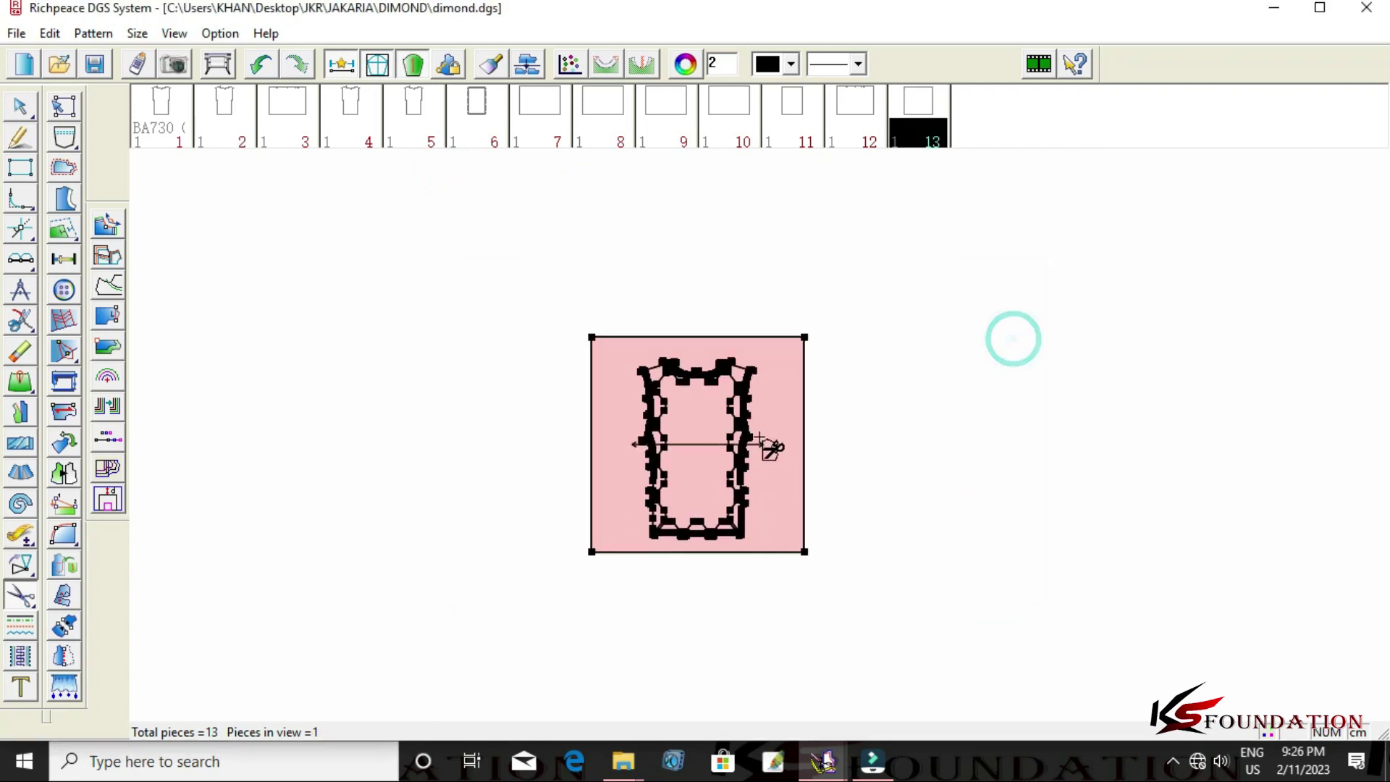
Rotate piece 13 by 90° and fit both pieces into view.
left_click(63, 442)
right_click(627, 443)
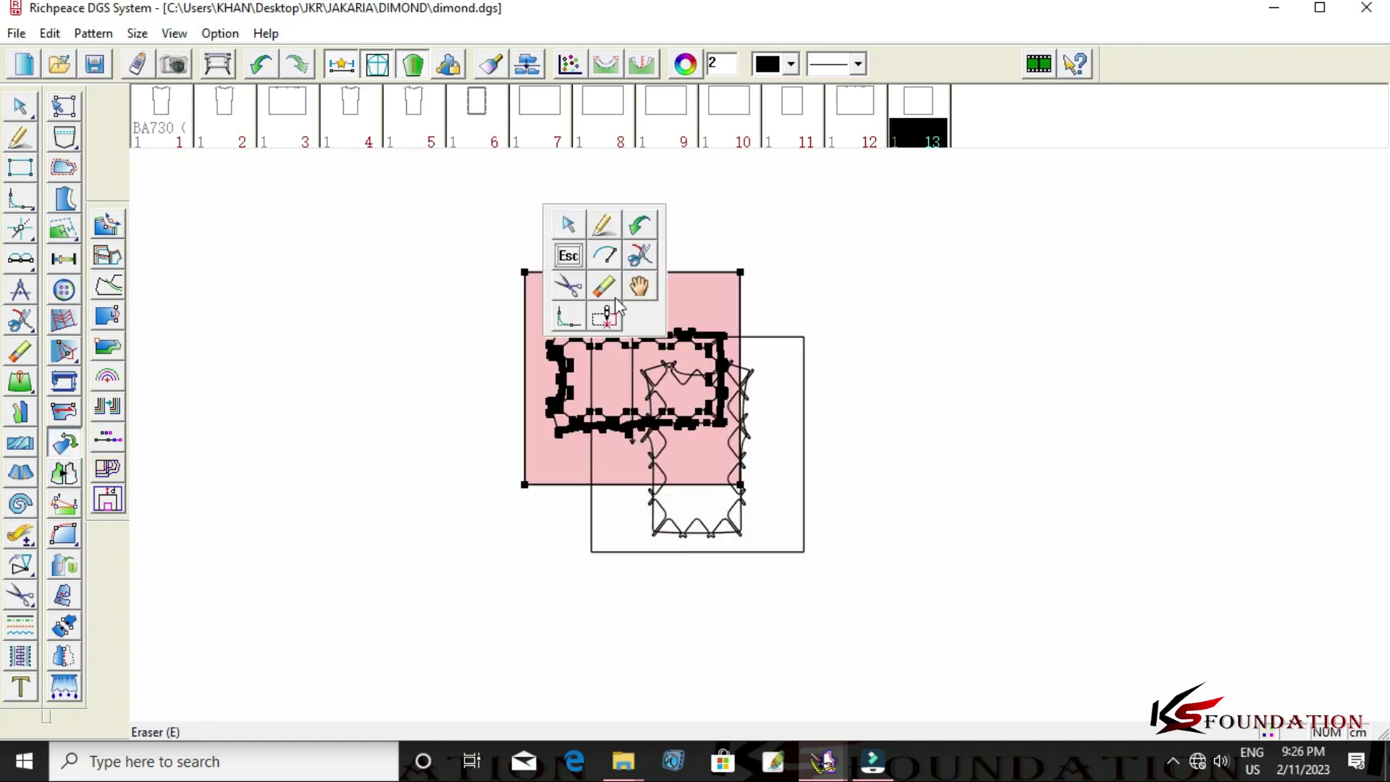
left_click(596, 326)
Create design lines from the pattern for the selected piece only.
left_click(93, 33)
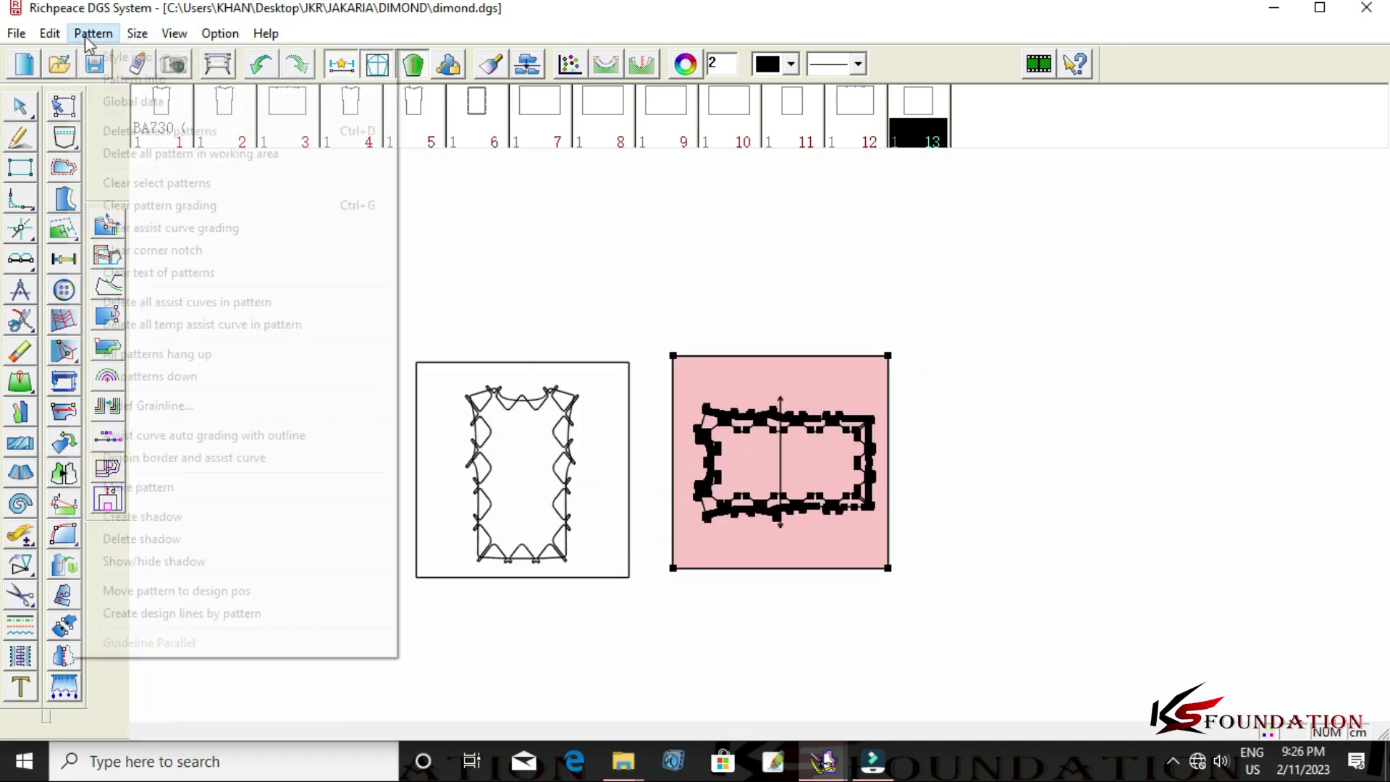
left_click(255, 616)
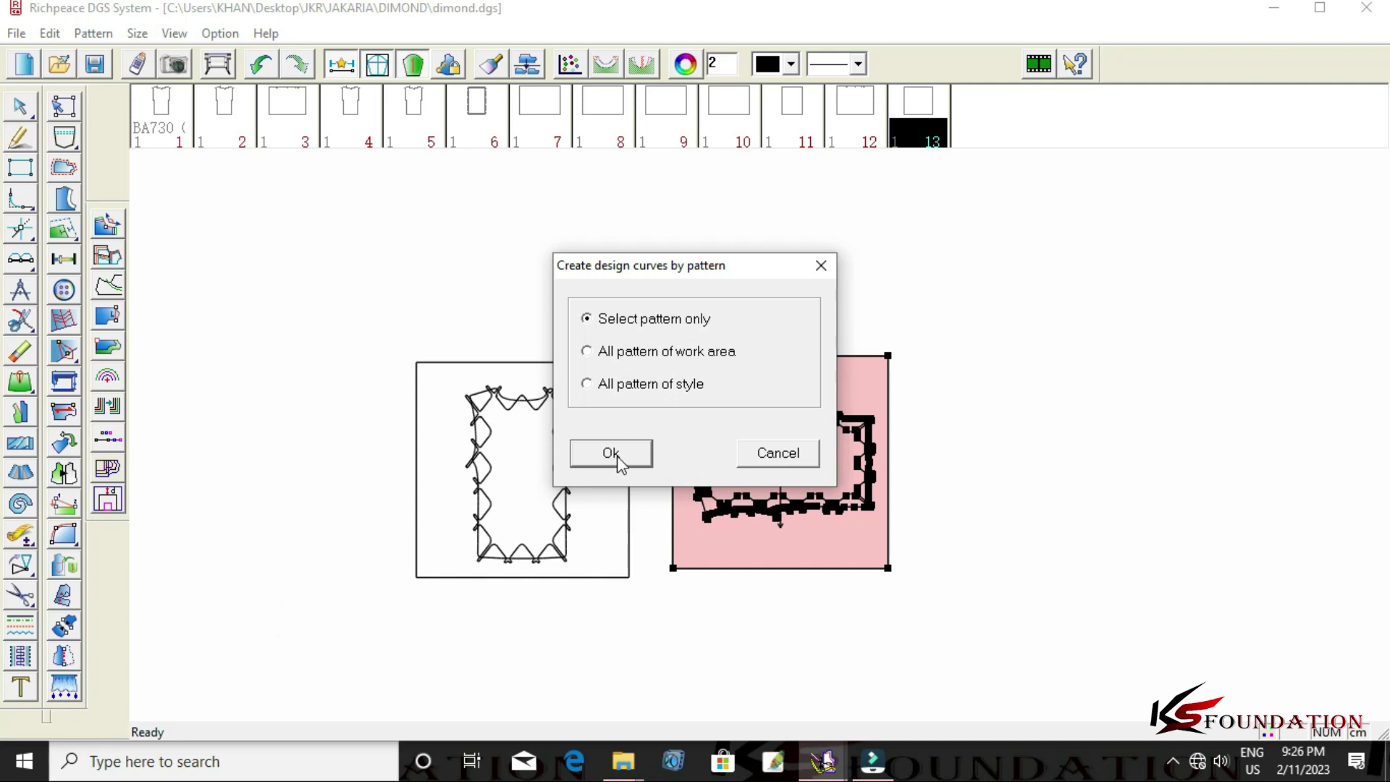
left_click(611, 453)
scroll(776, 443, "up", 3)
scroll(775, 443, "down", 2)
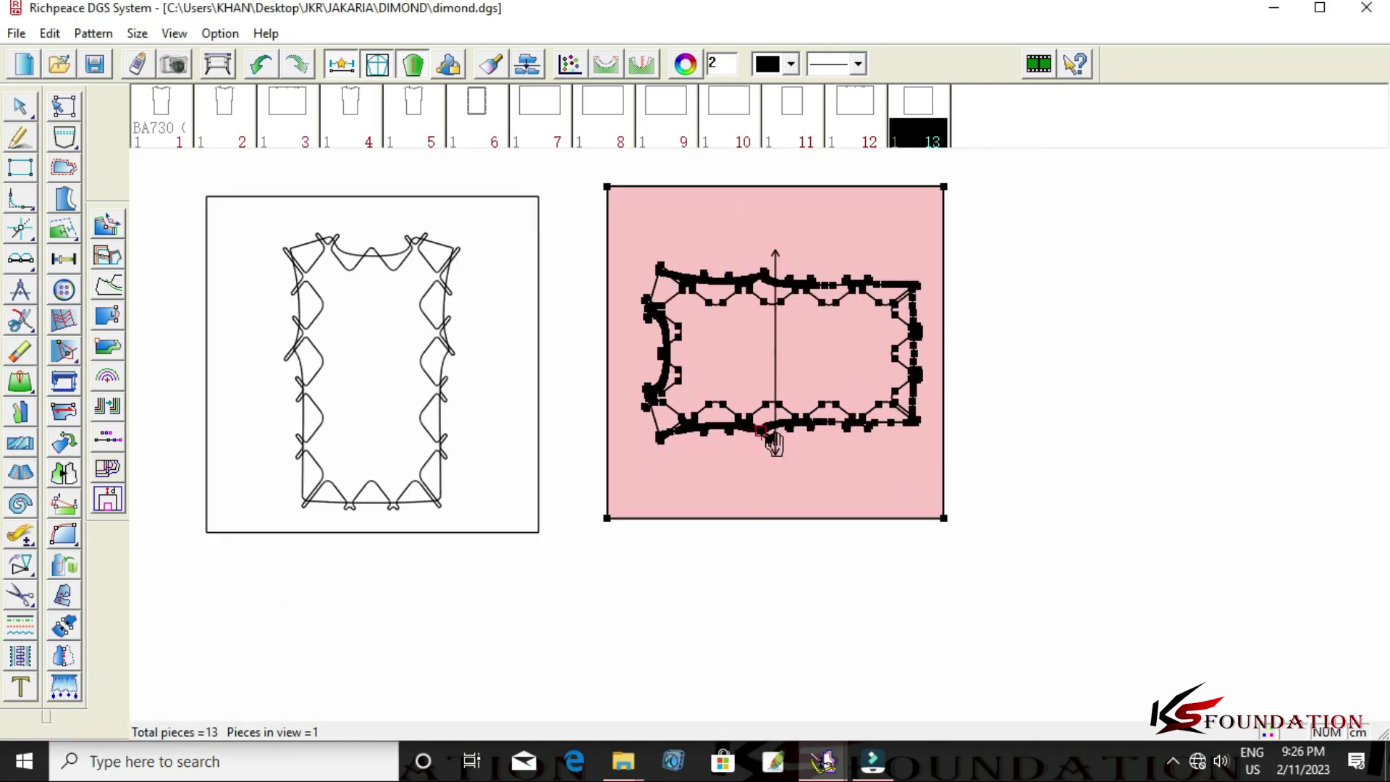
Erase the four edges of piece 13's rectangular outline.
right_click(773, 444)
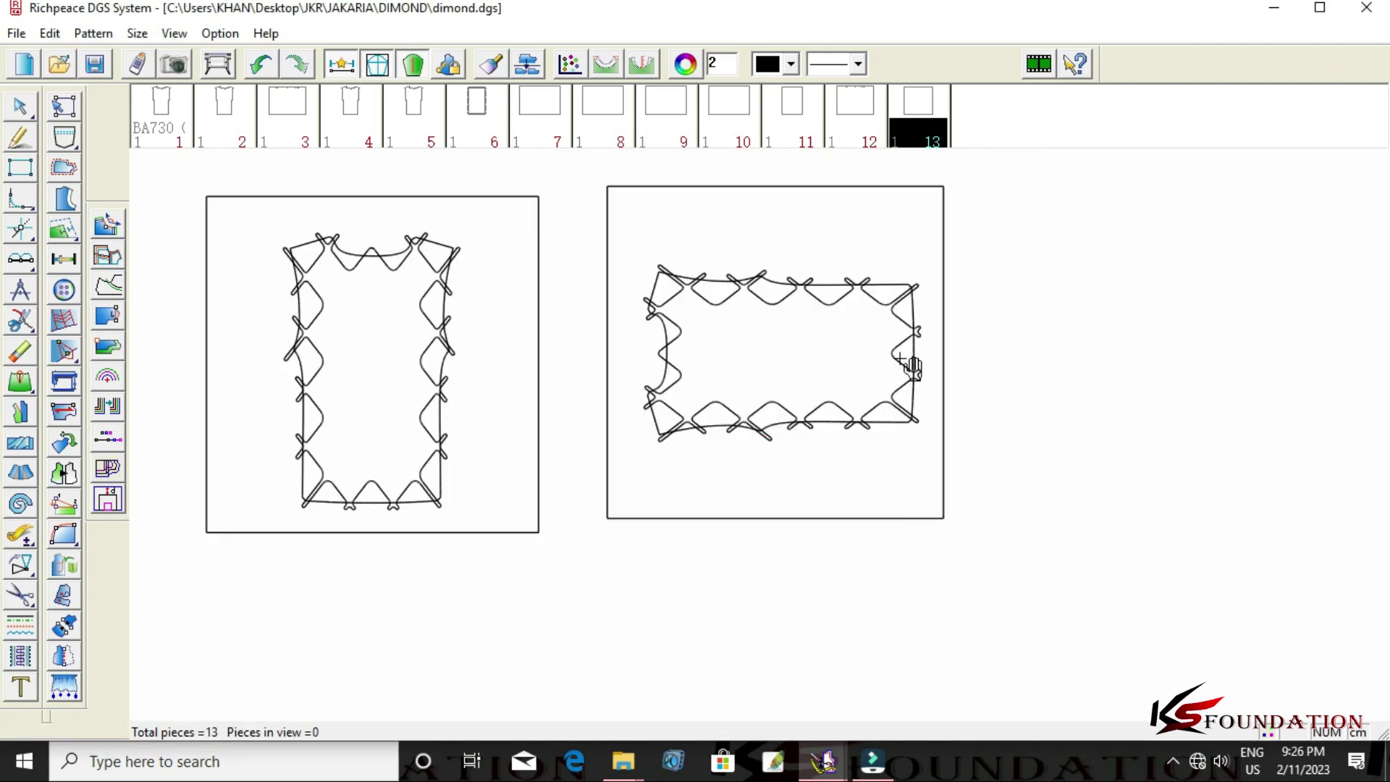
right_click(977, 320)
left_click(1037, 398)
left_click(942, 210)
left_click(869, 188)
left_click(610, 268)
left_click(749, 516)
Draw a horizontal line above the border and add a parallel copy above it.
right_click(729, 512)
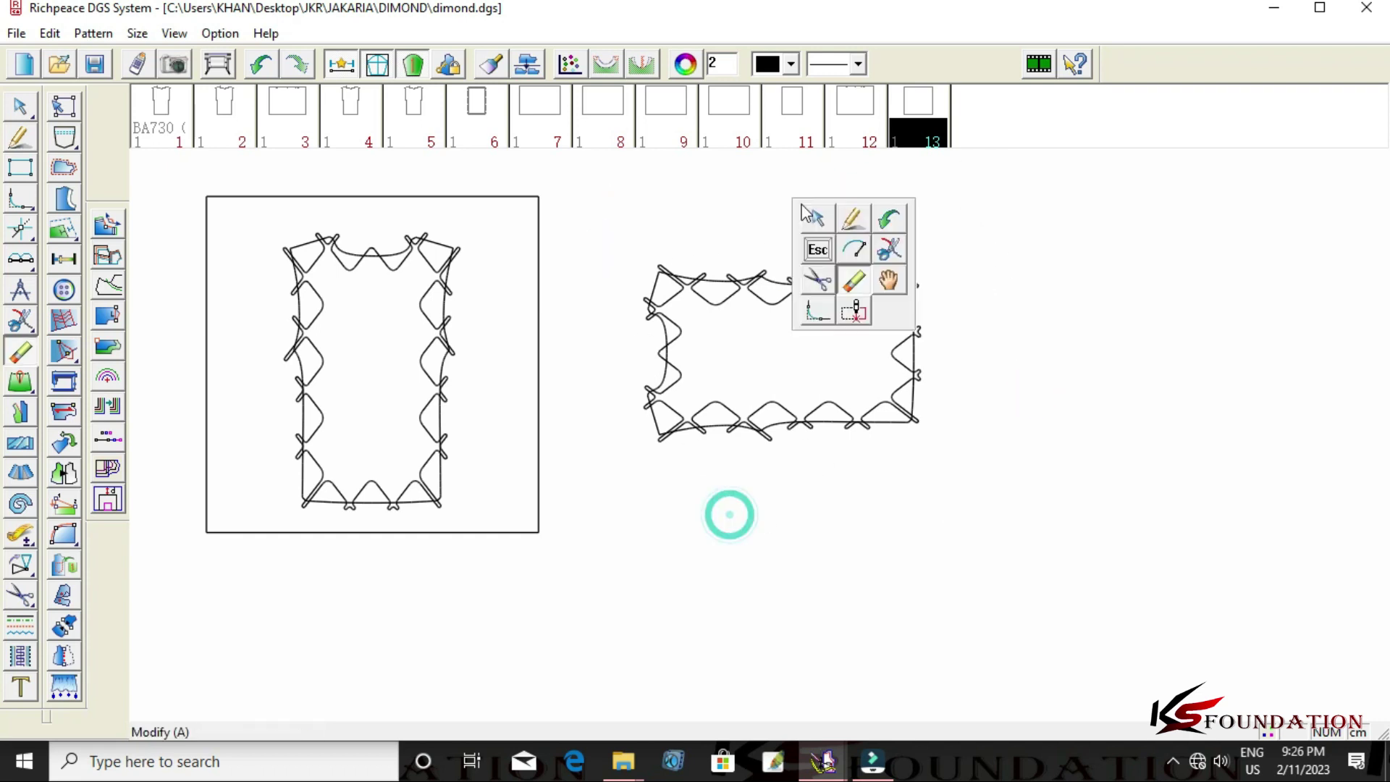
left_click(853, 214)
scroll(767, 437, "up", 2)
left_click(747, 350)
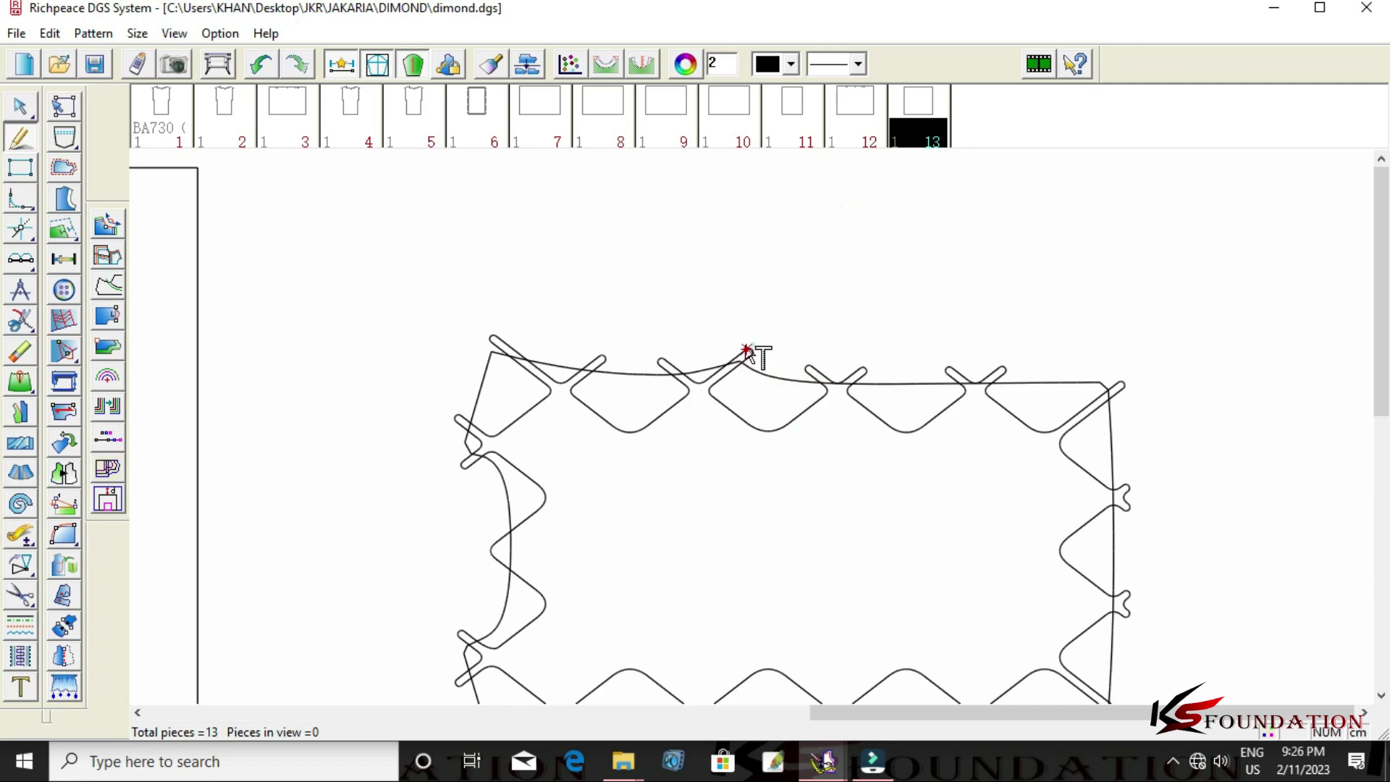
right_click(407, 316)
left_click(496, 336)
left_click(972, 317)
left_click(790, 432)
scroll(763, 419, "down", 2)
scroll(753, 425, "up", 1)
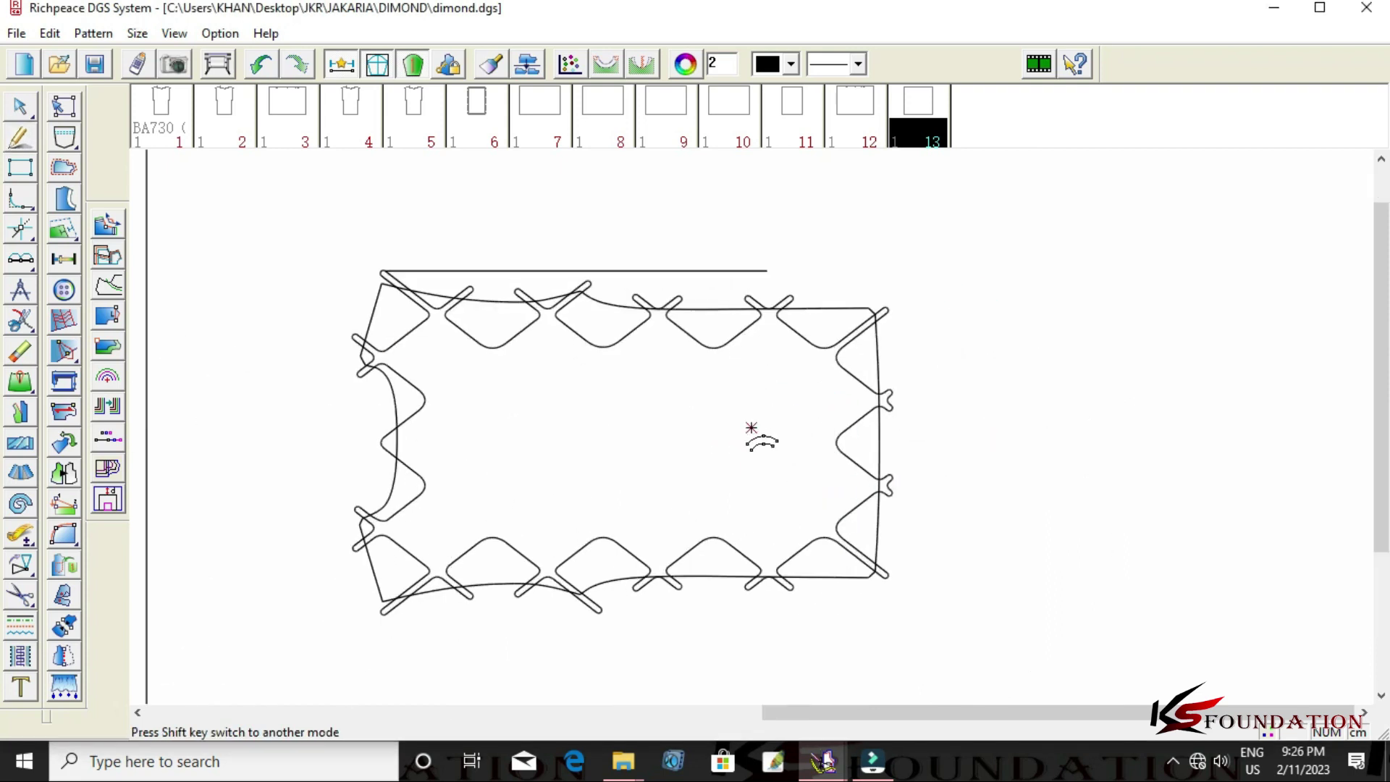
scroll(752, 427, "down", 1)
left_click(702, 347)
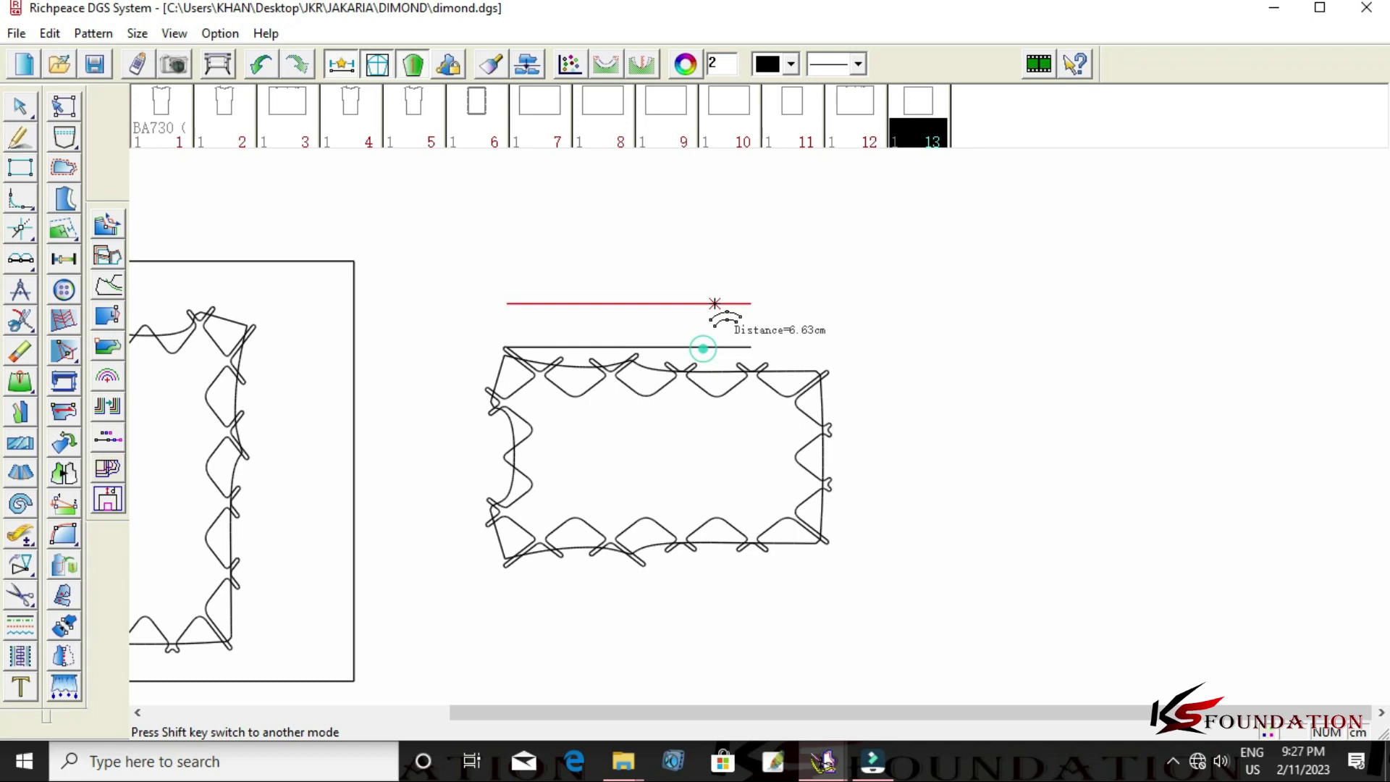
left_click(717, 306)
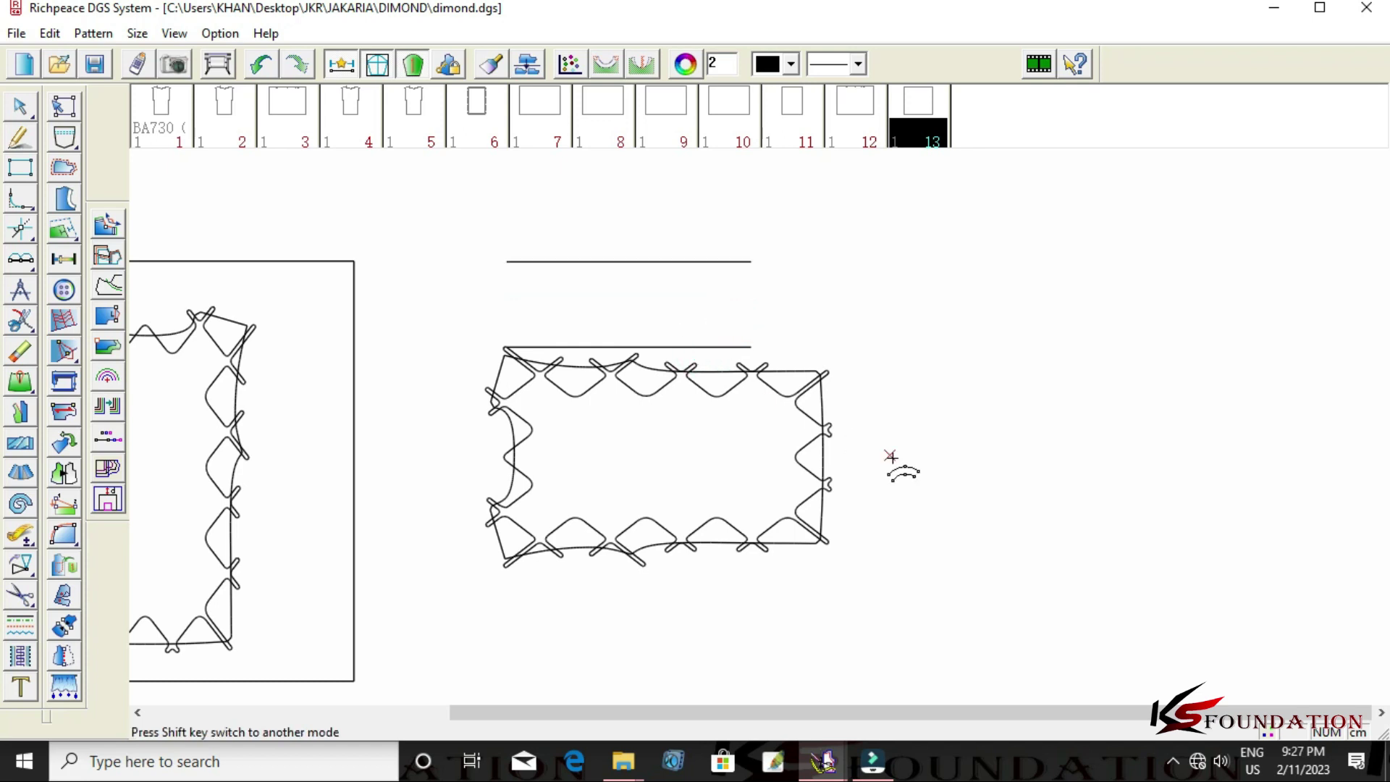
Draw straight lines along the right, bottom and left sides of the border.
right_click(840, 464)
left_click(908, 468)
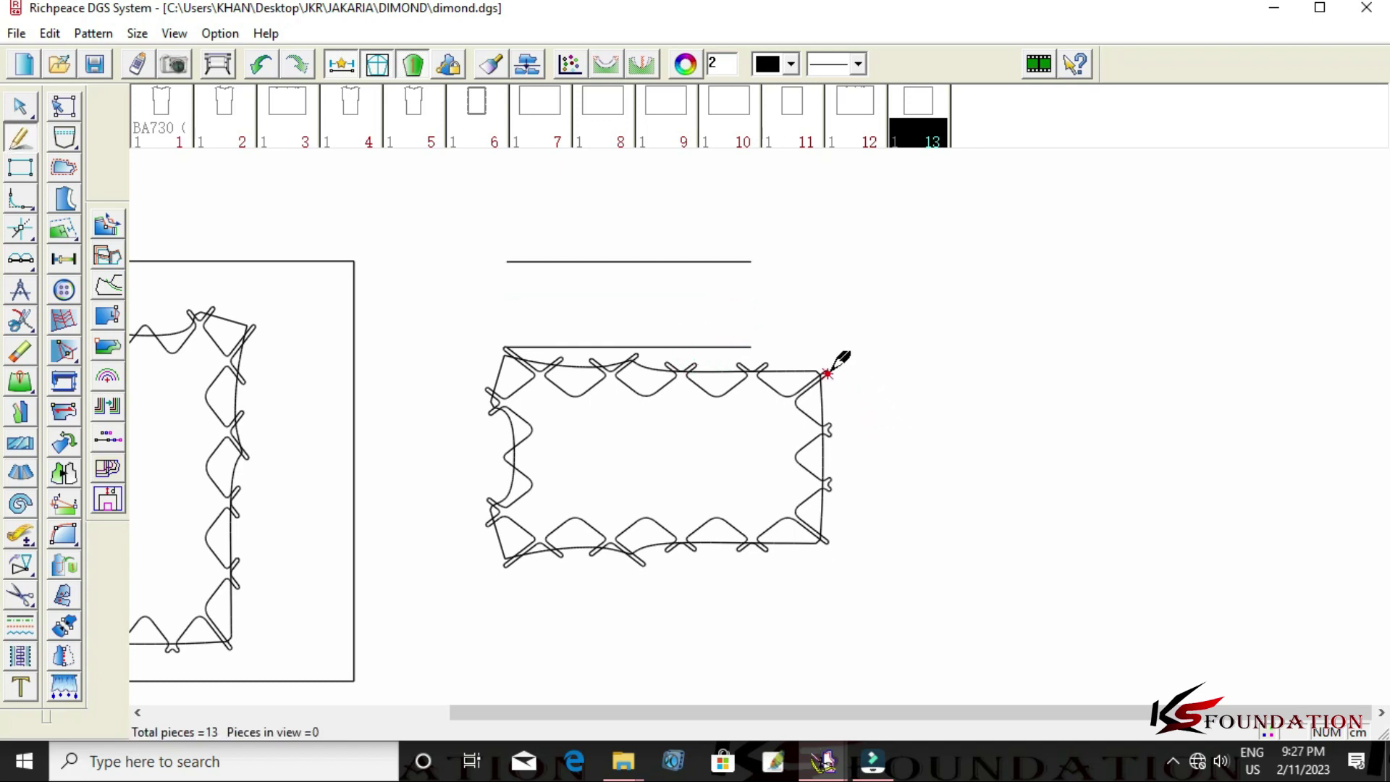
left_click(828, 373)
left_click(828, 558)
left_click(655, 507)
left_click(505, 570)
left_click(715, 567)
left_click(789, 527)
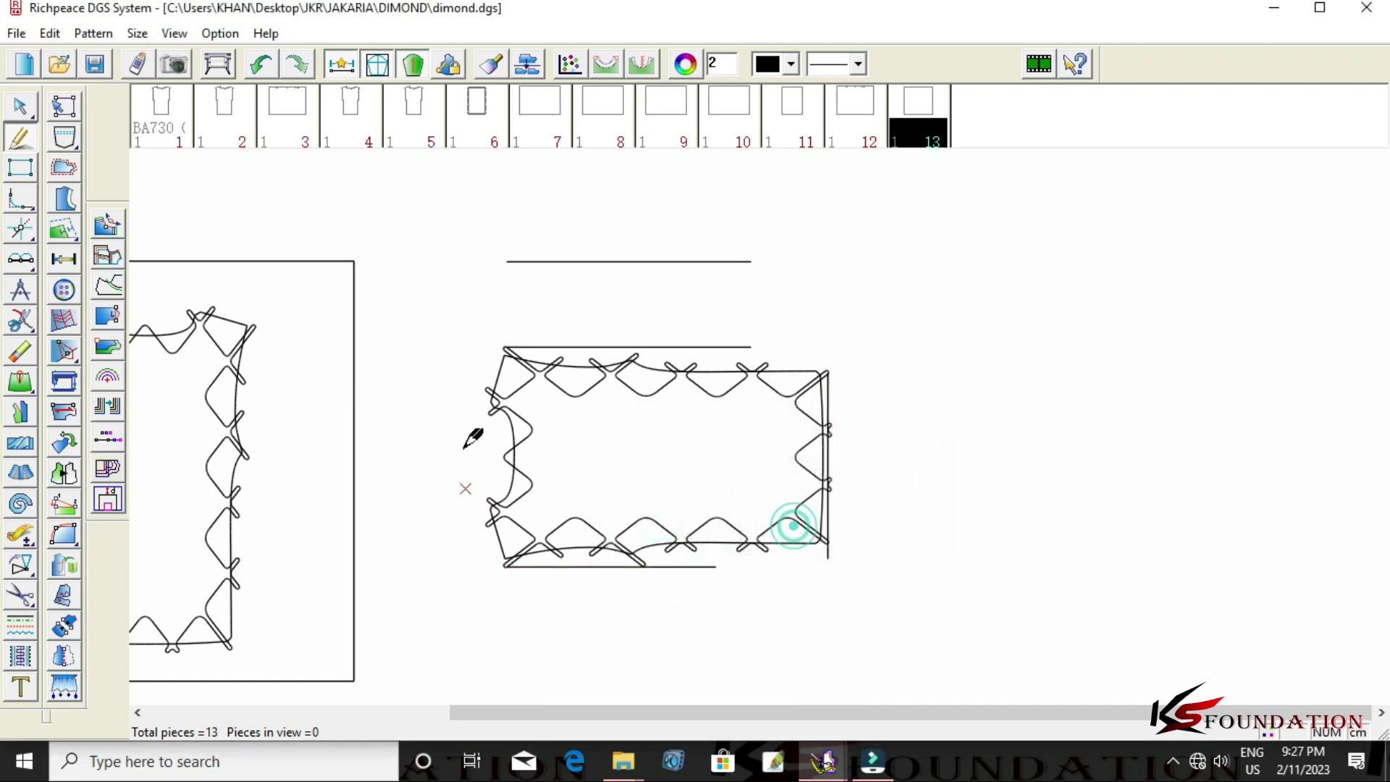
left_click(485, 390)
left_click(487, 579)
left_click(506, 528)
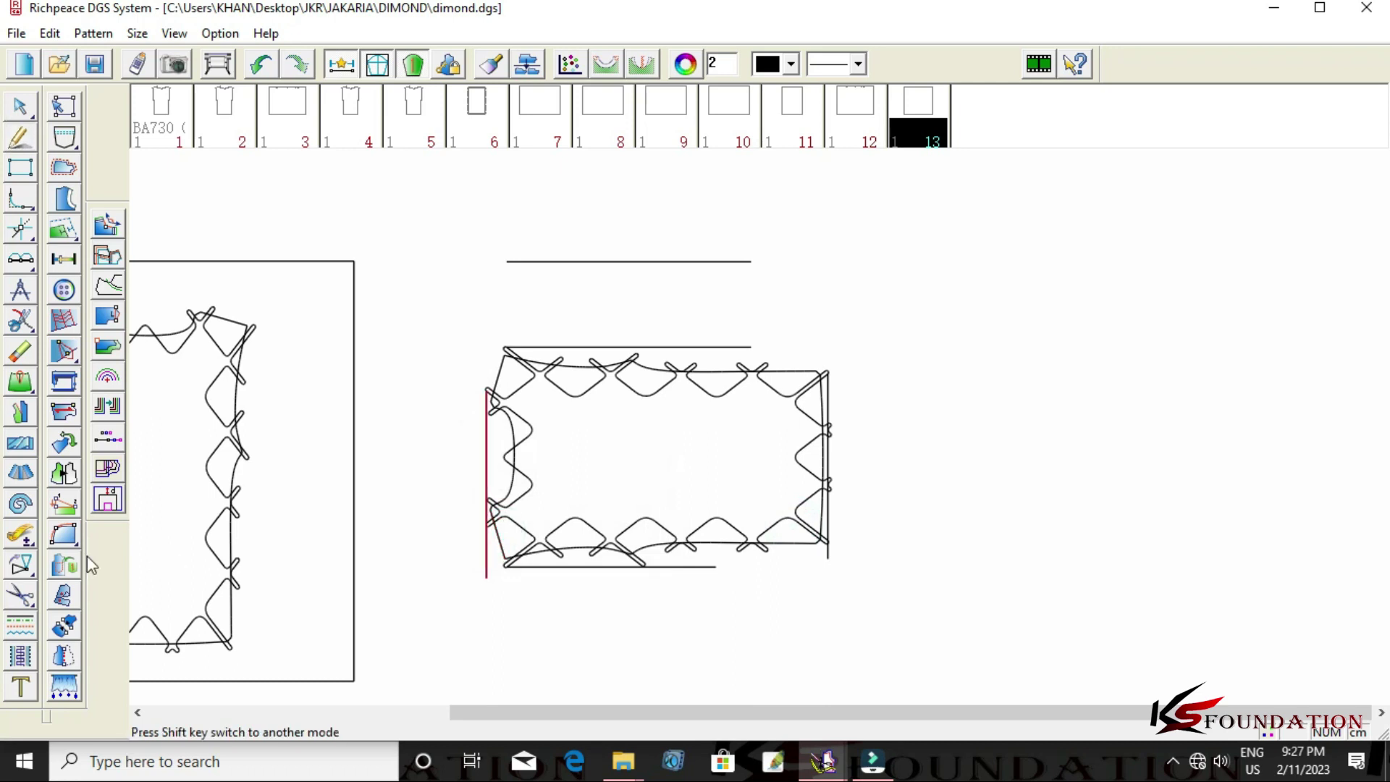
Add parallel offset lines outside the left, bottom and right sides, the right one 5 cm out.
left_click(493, 554)
key("Escape")
left_click(472, 564)
key("Return")
left_click(587, 567)
left_click(587, 567)
key("Return")
left_click(742, 554)
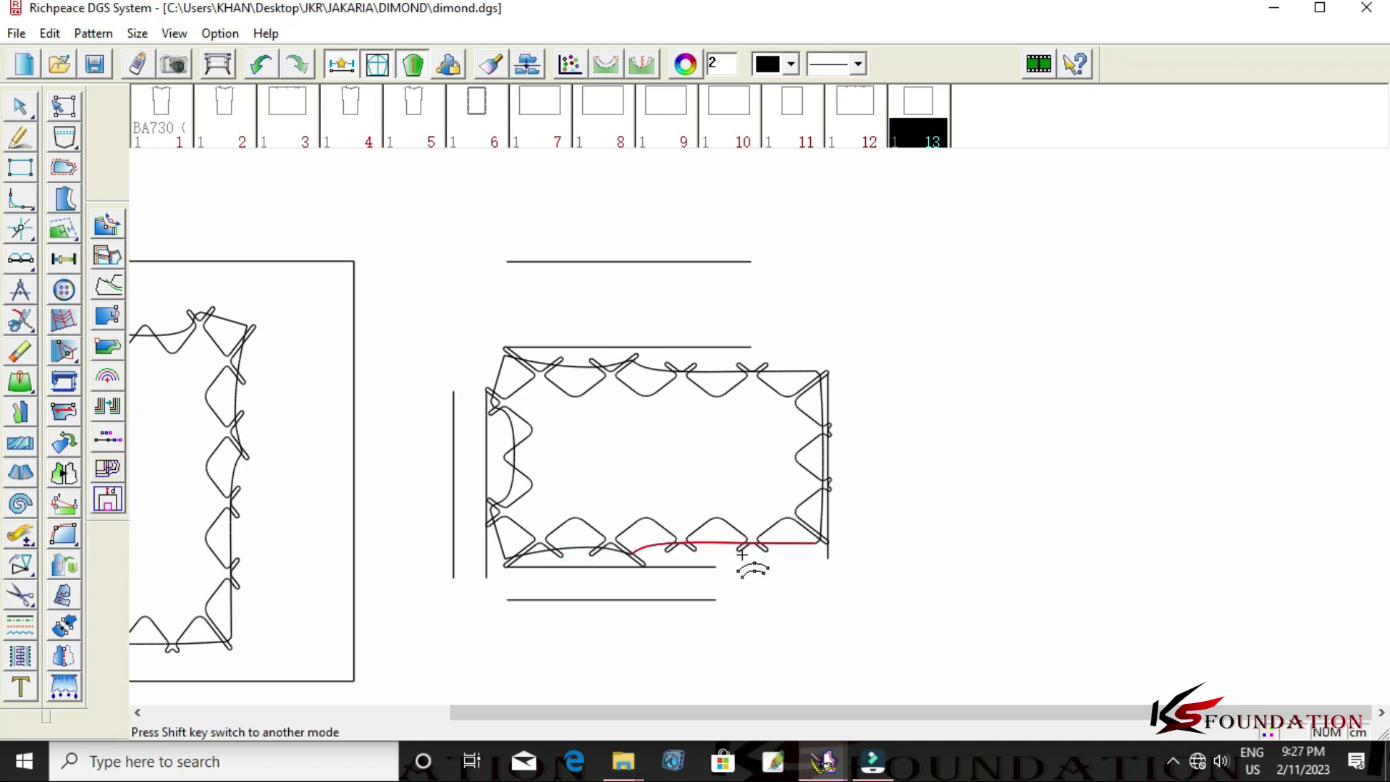
left_click(827, 553)
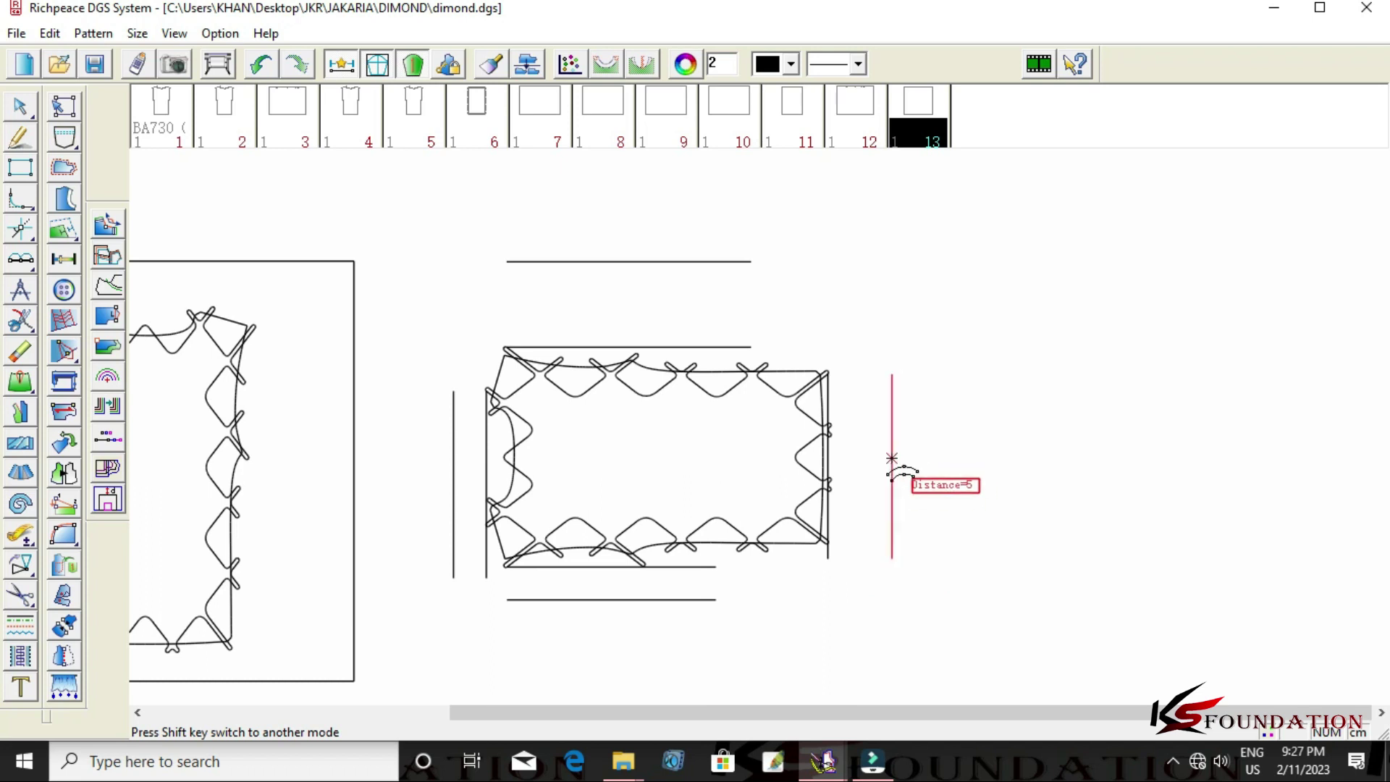
left_click(893, 459)
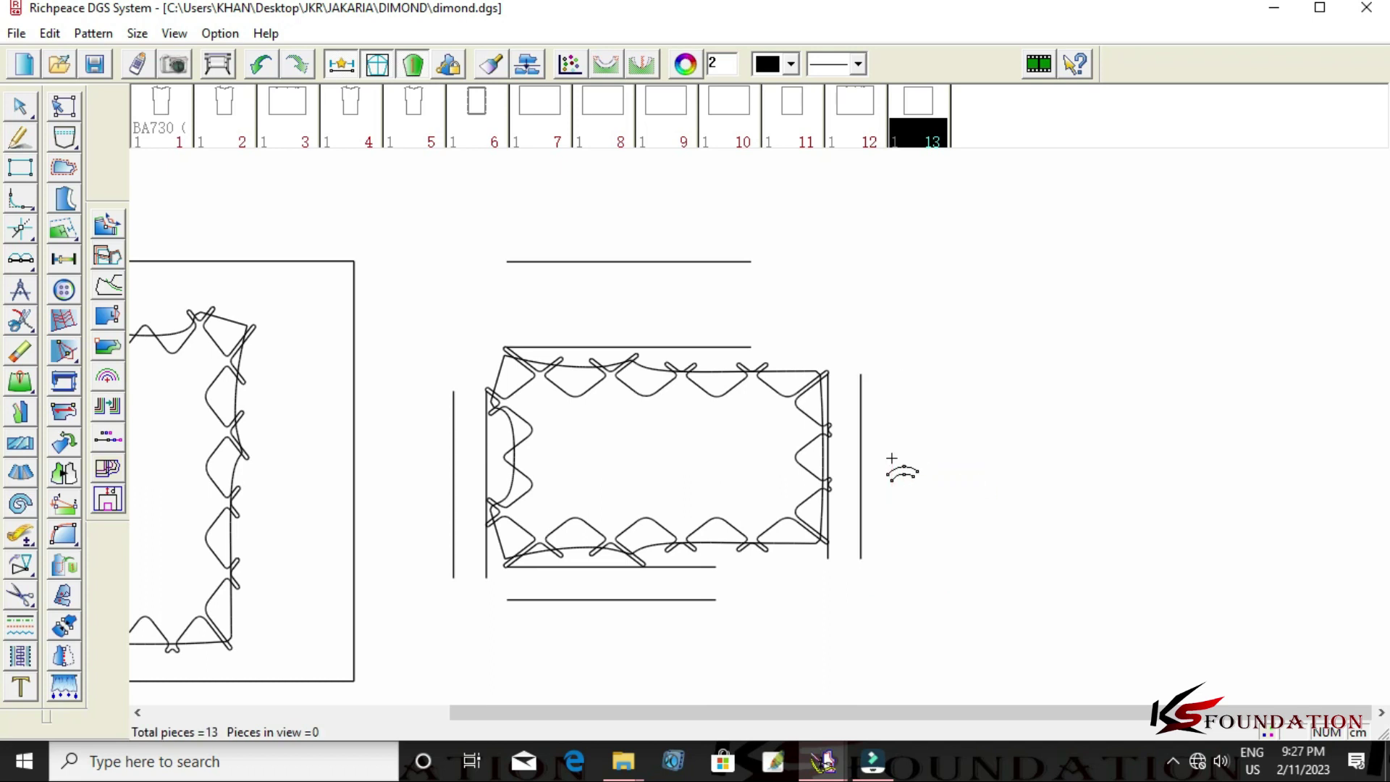
left_click(938, 353)
Join the outer top line to the right and left lines to form the top corners.
right_click(949, 349)
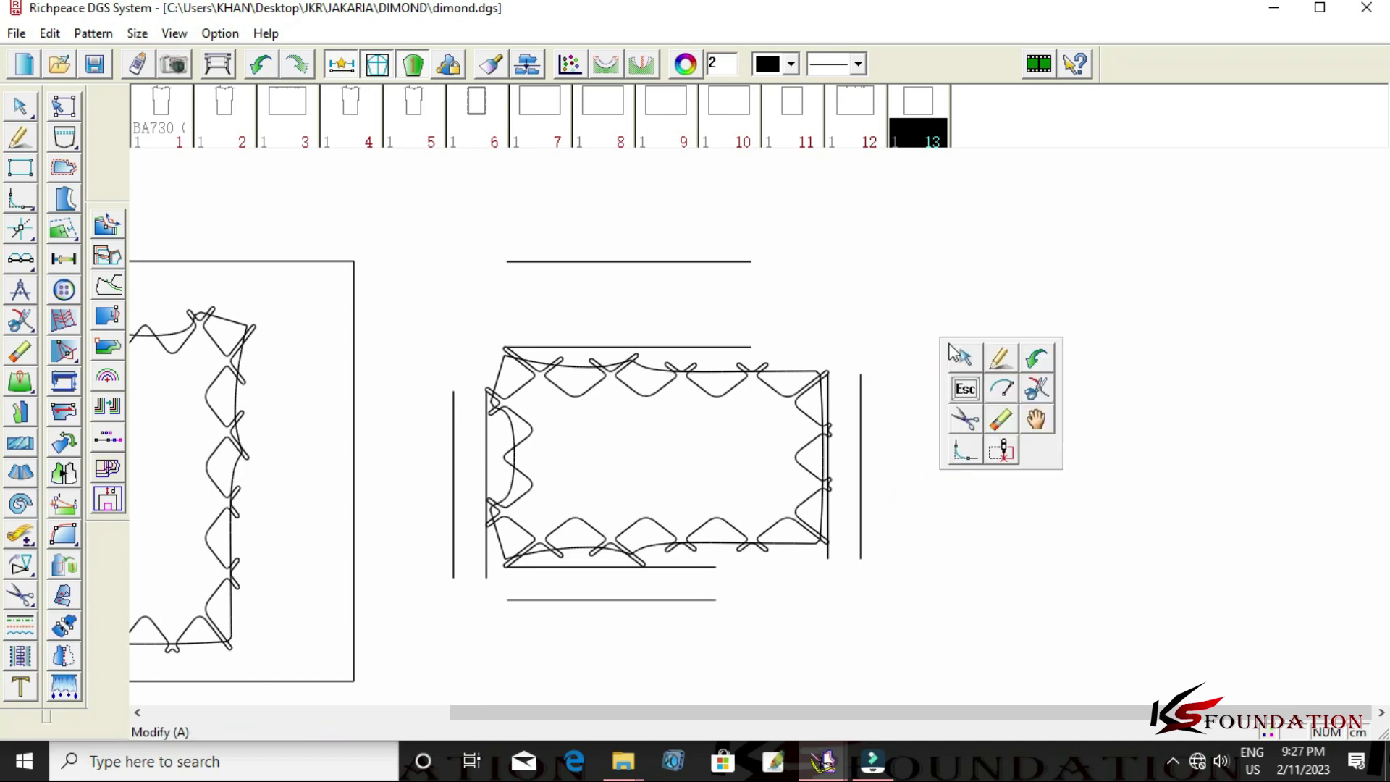
left_click(1010, 358)
left_click_drag(785, 233, 716, 289)
left_click_drag(906, 347, 846, 409)
right_click(726, 315)
left_click_drag(553, 232, 546, 289)
left_click_drag(394, 364, 456, 405)
right_click(475, 481)
Cancel the stray length and point entries and abandon the unwanted rectangle.
left_click(458, 557)
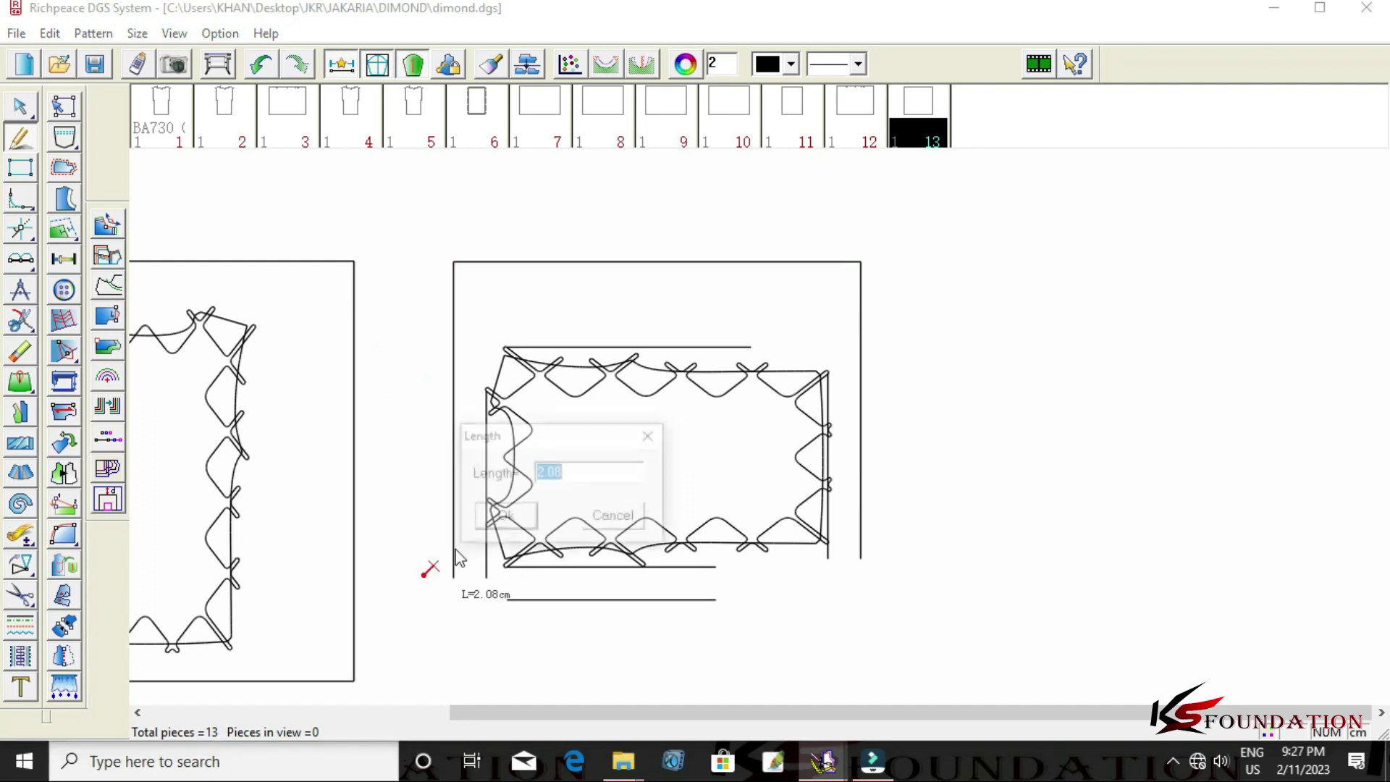
left_click(635, 517)
left_click(454, 316)
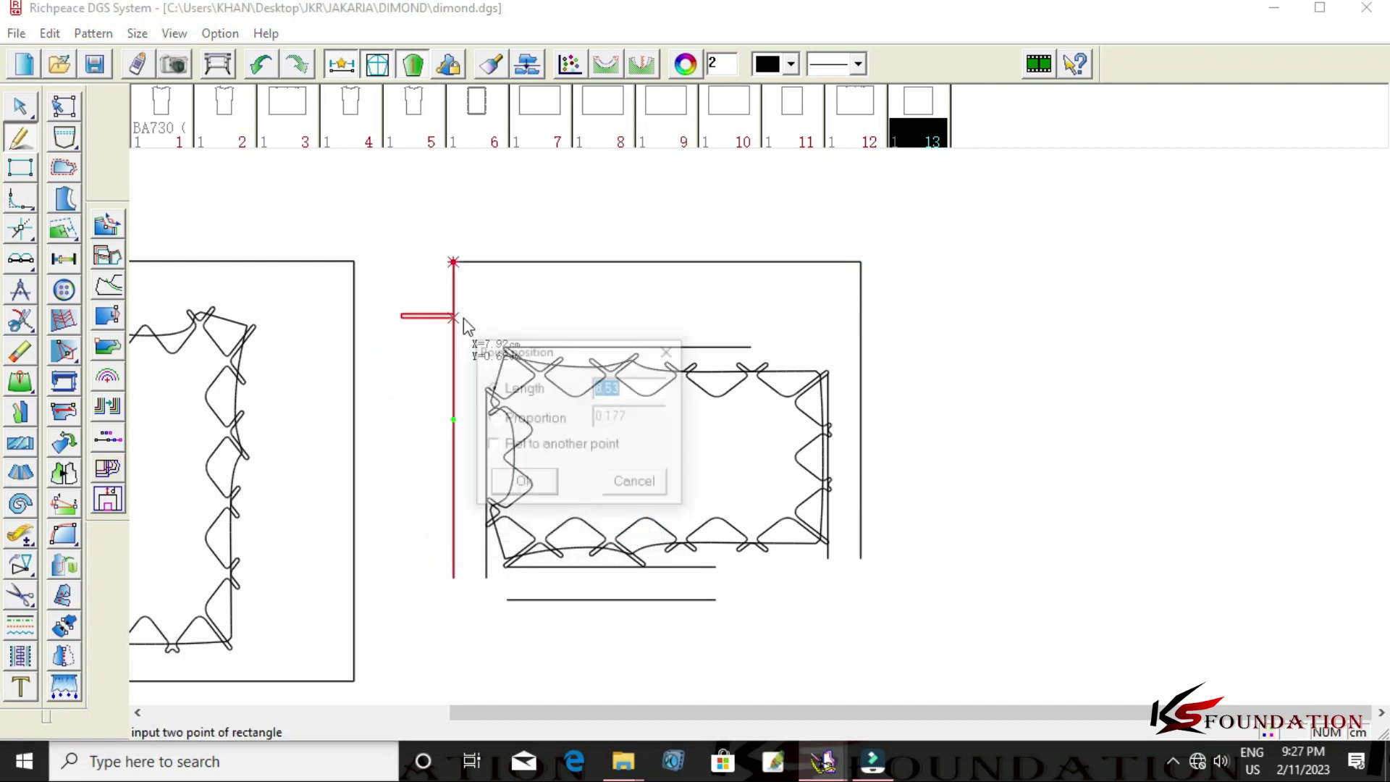
left_click(632, 481)
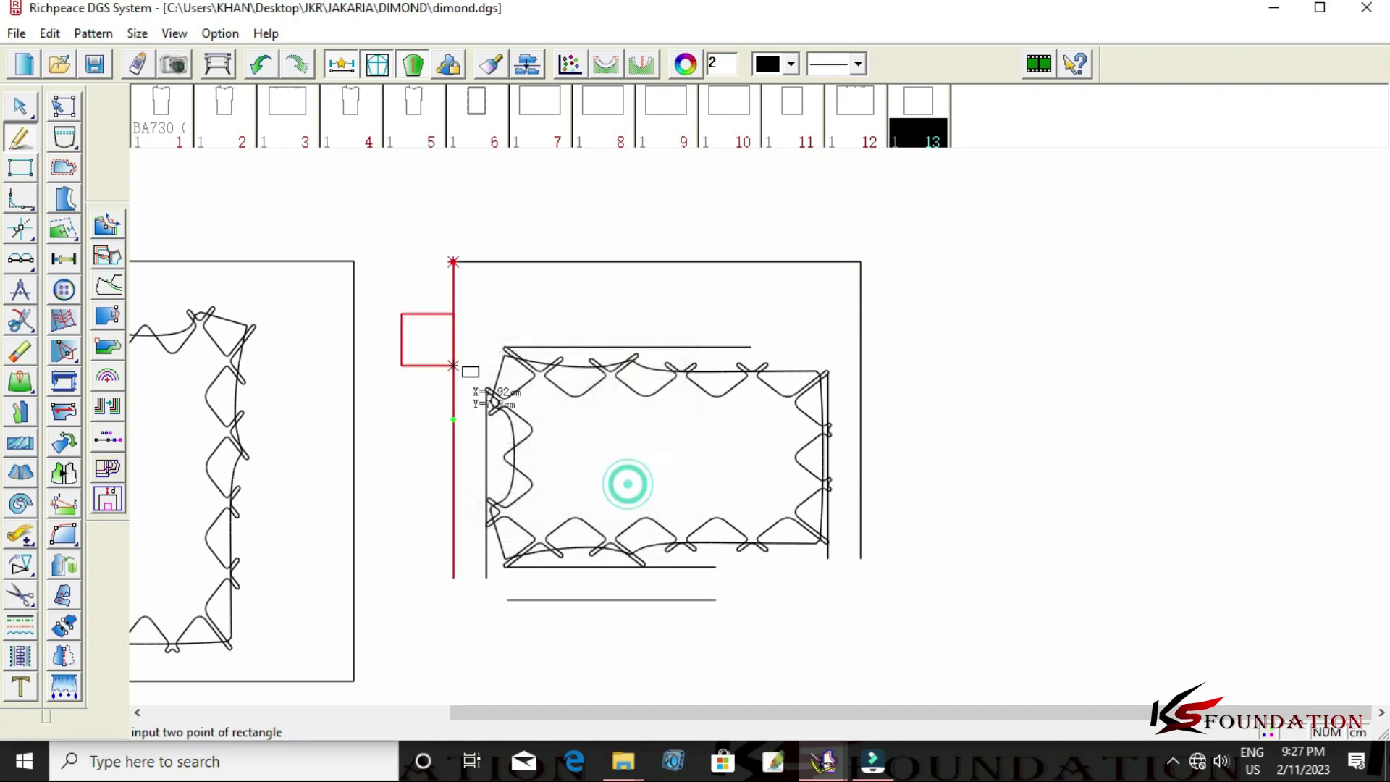
right_click(453, 366)
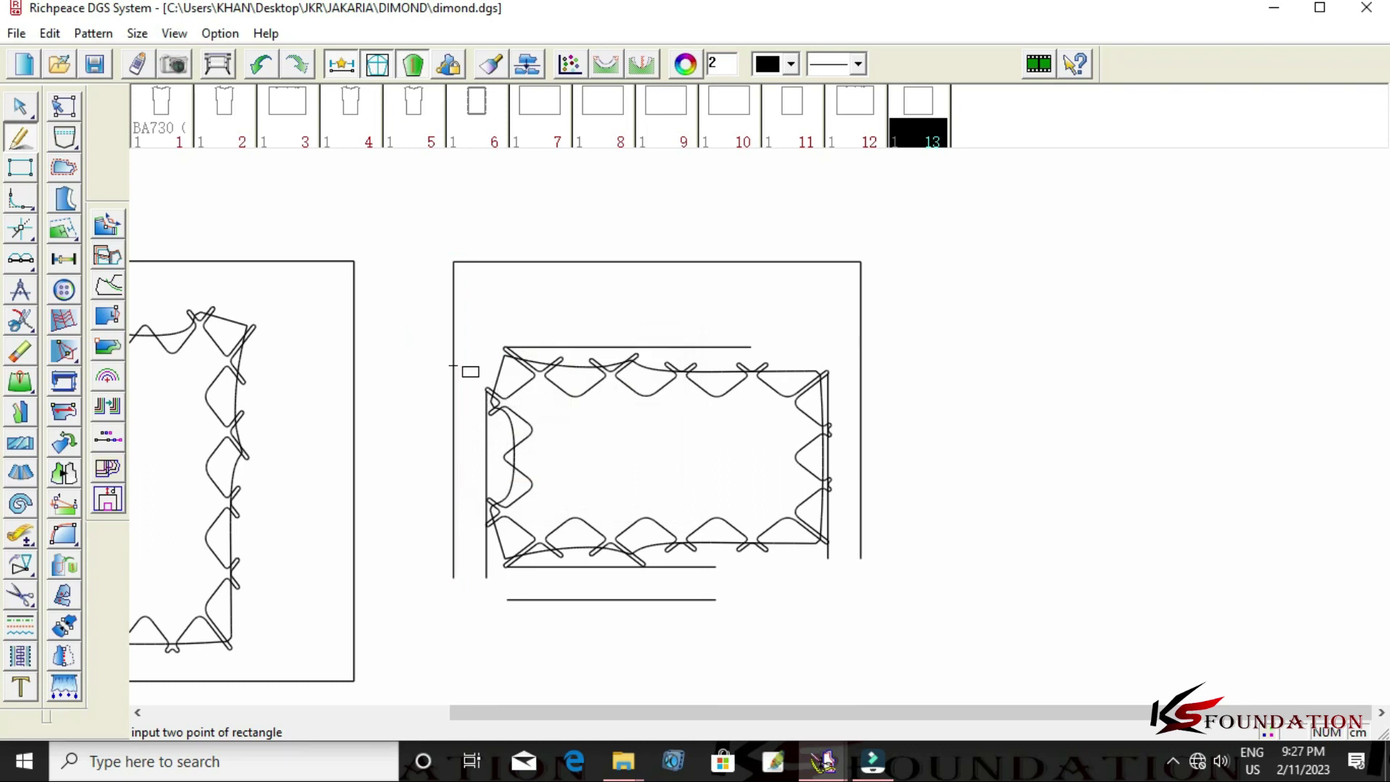
left_click(823, 769)
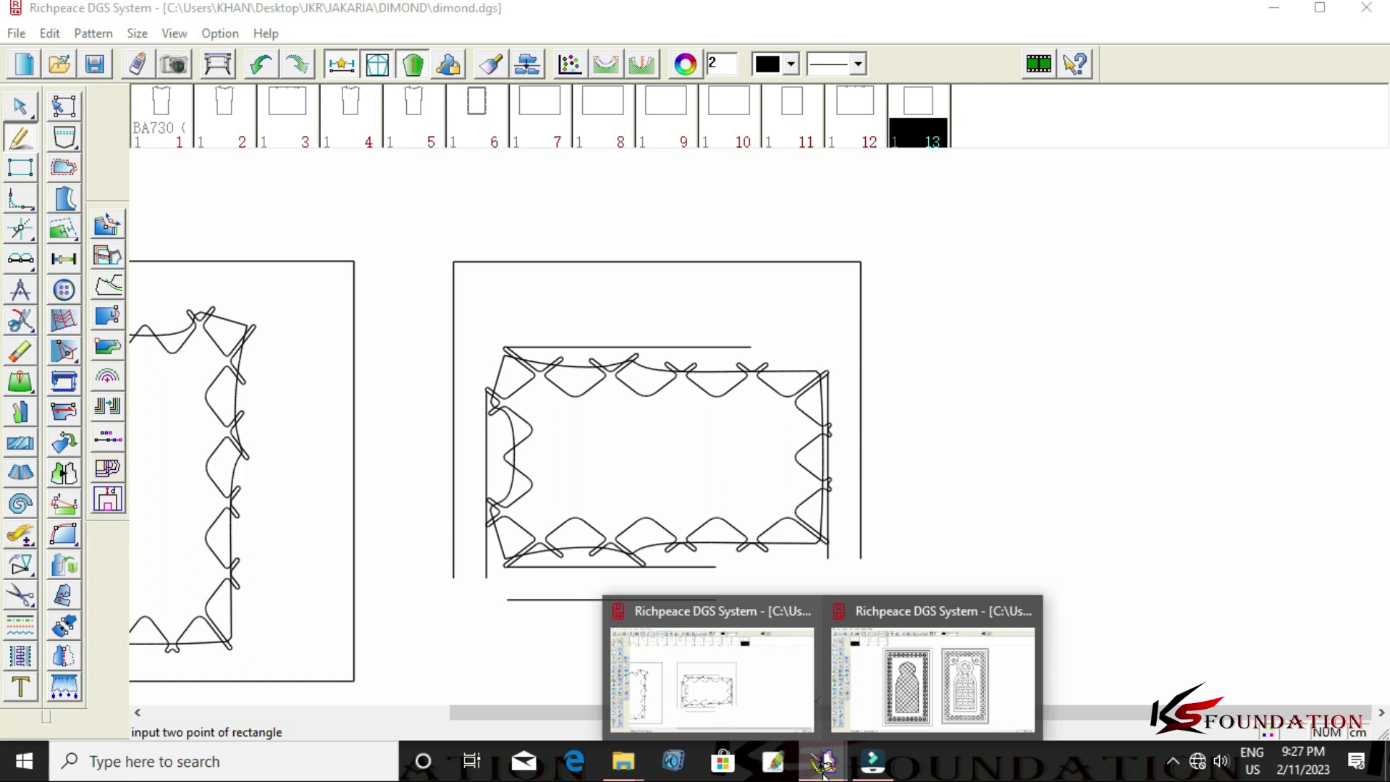
Switch to the JAYNAMAJ.dgs window with the two finished prayer-mat designs.
left_click(876, 717)
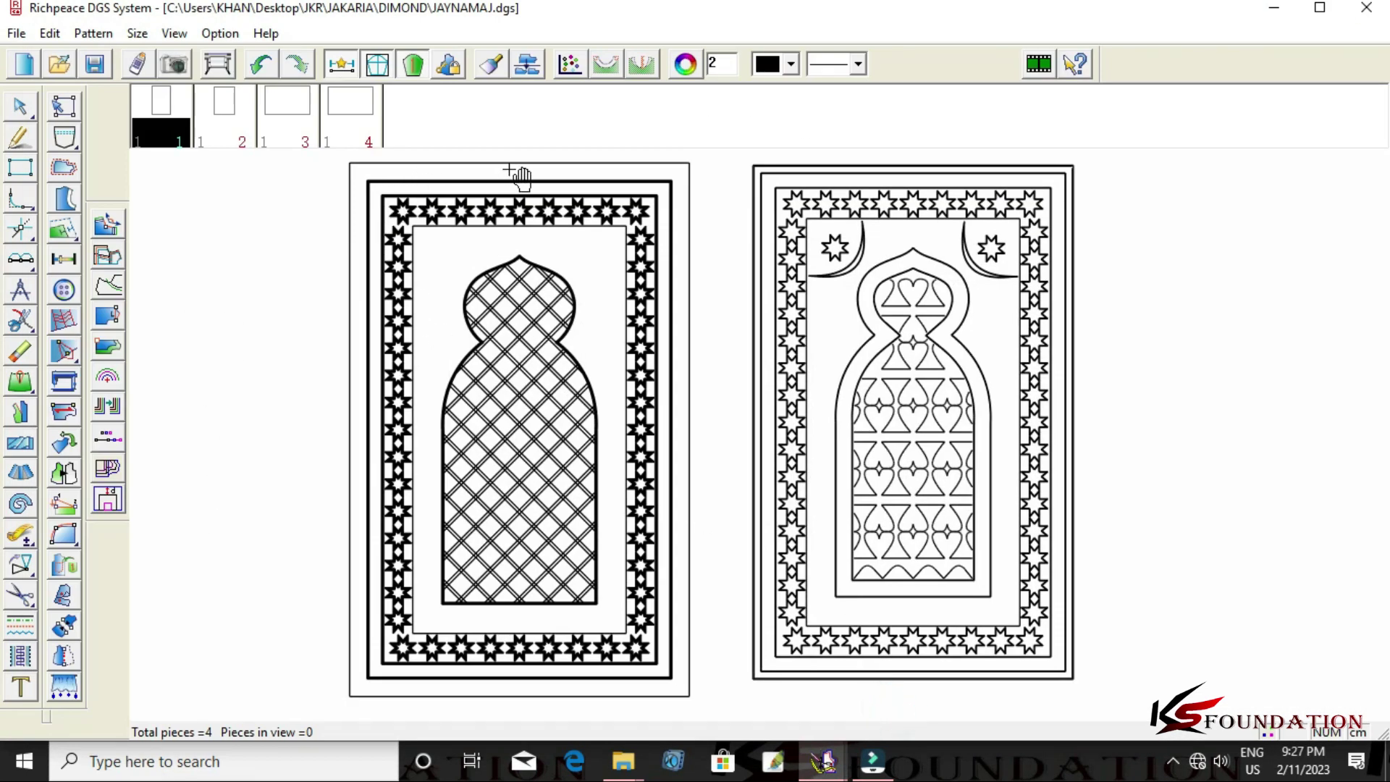